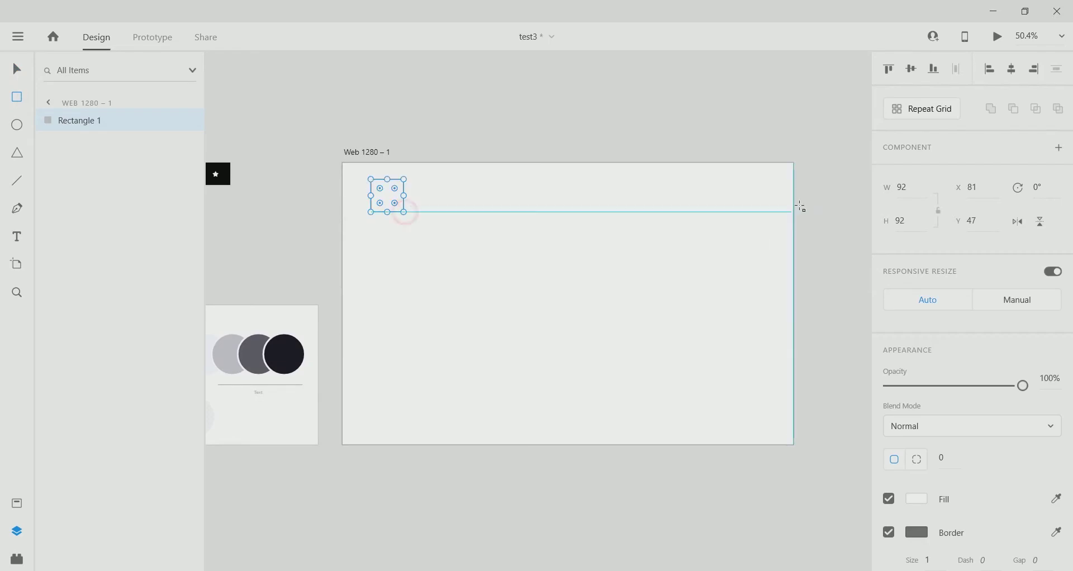
Make the square 56 px with linked width and height, 15 corner radius, no border and black fill.
left_click(939, 209)
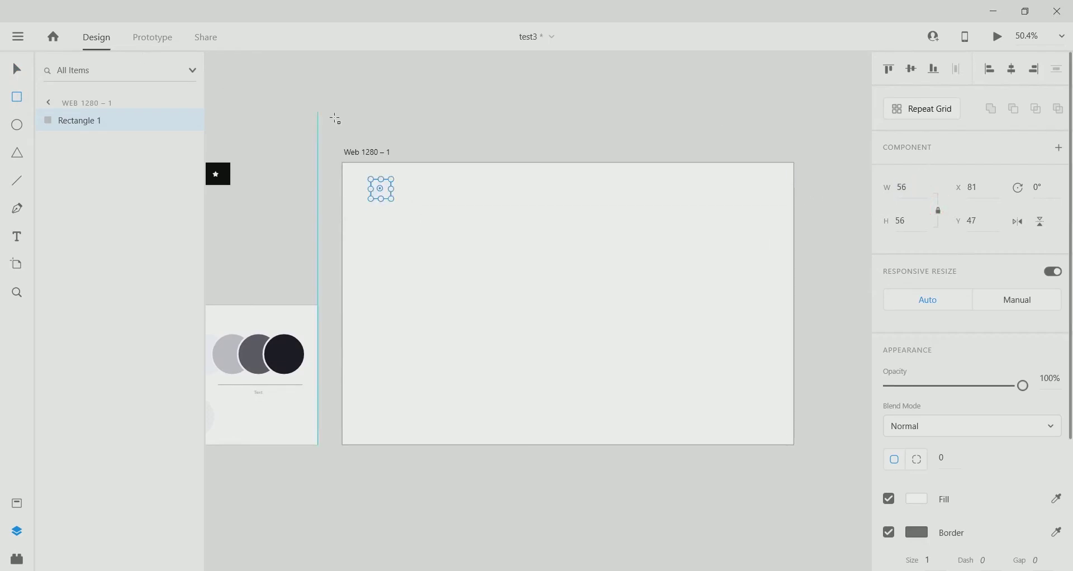
scroll(400, 232, "up", 4)
left_click(949, 465)
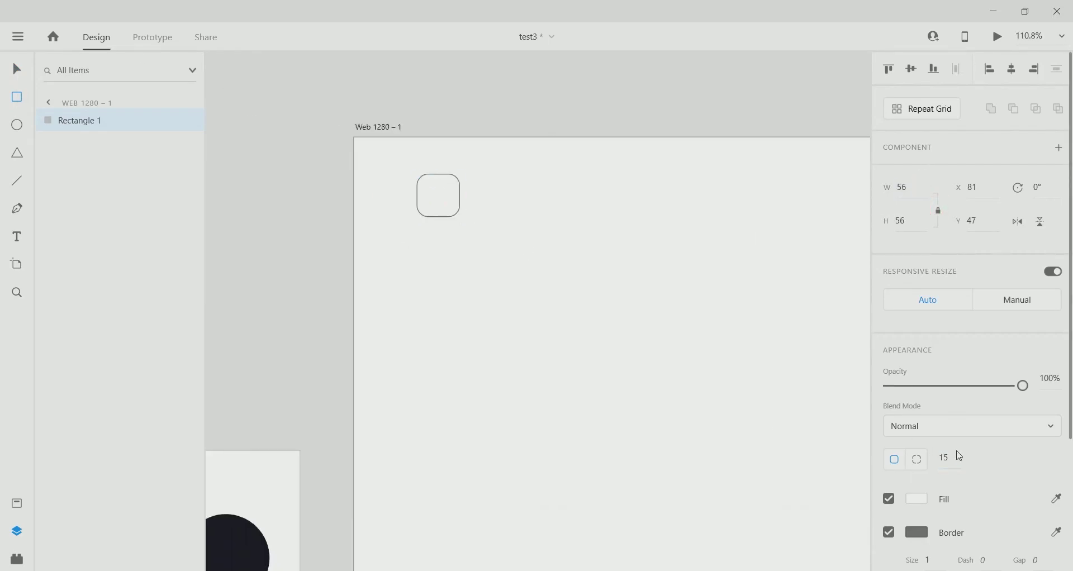
left_click(889, 532)
left_click(916, 498)
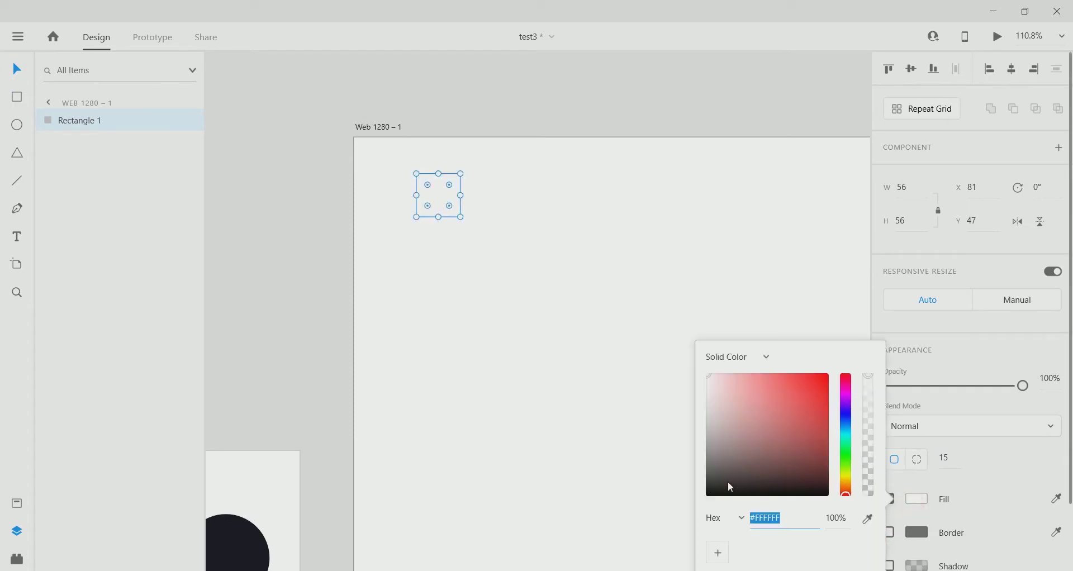
left_click_drag(728, 483, 706, 497)
left_click(438, 219)
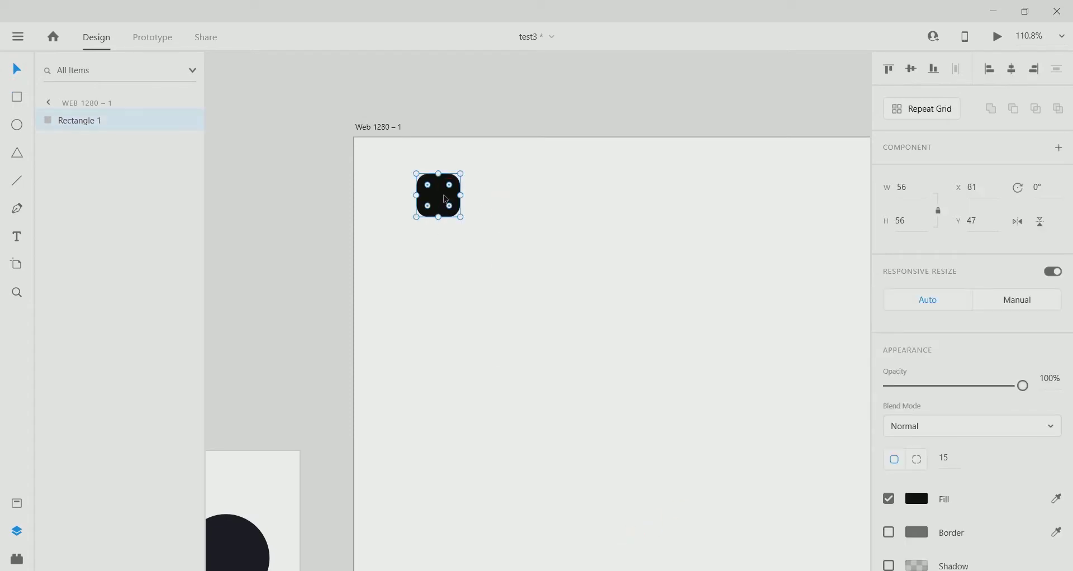
Add margin guides near the artboard's top-left and snap the square to their corner at X 63, Y 43.
left_click_drag(446, 199, 541, 233)
left_click_drag(352, 214, 403, 216)
left_click_drag(434, 135, 438, 171)
left_click_drag(534, 226, 430, 198)
Look over the artboard with the new guides and deselect the square.
scroll(438, 238, "up", 5)
scroll(390, 187, "down", 10)
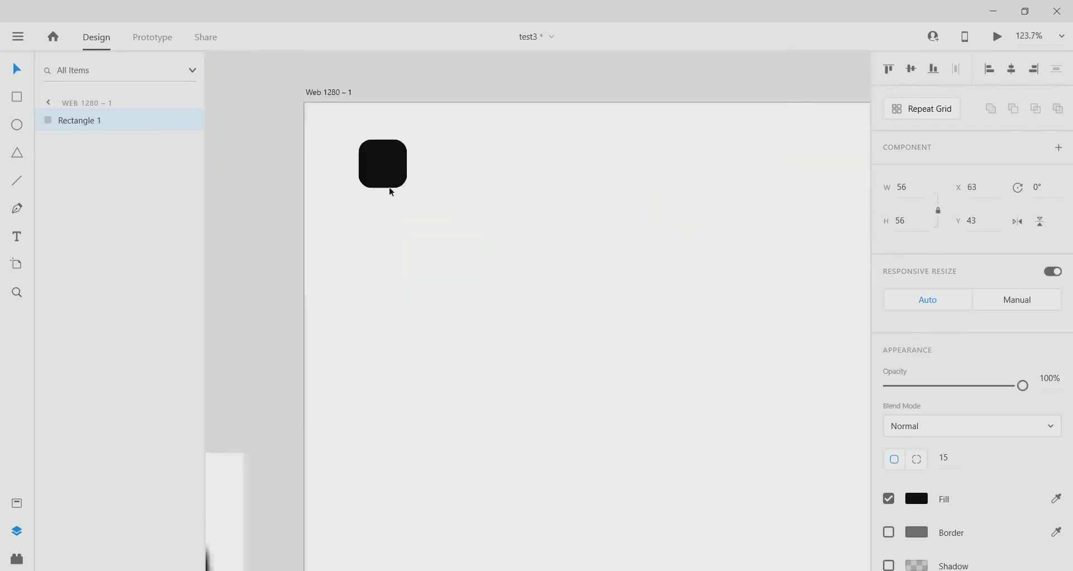
scroll(389, 228, "up", 6)
scroll(386, 224, "up", 1)
left_click_drag(290, 261, 305, 266)
scroll(351, 431, "down", 4)
scroll(402, 335, "up", 2)
scroll(391, 67, "down", 2)
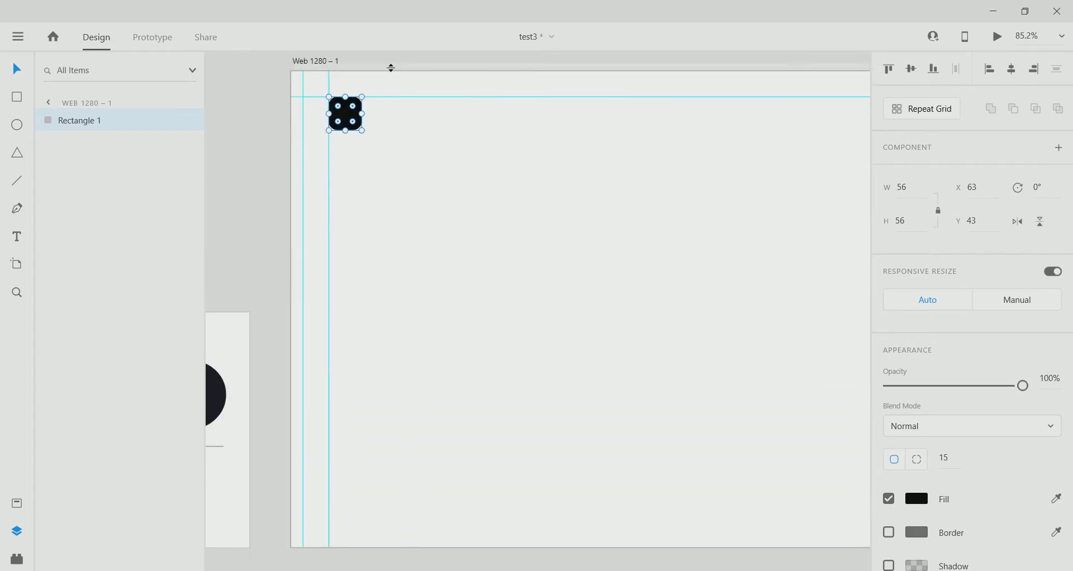
left_click_drag(391, 71, 344, 525)
key("ctrl+a")
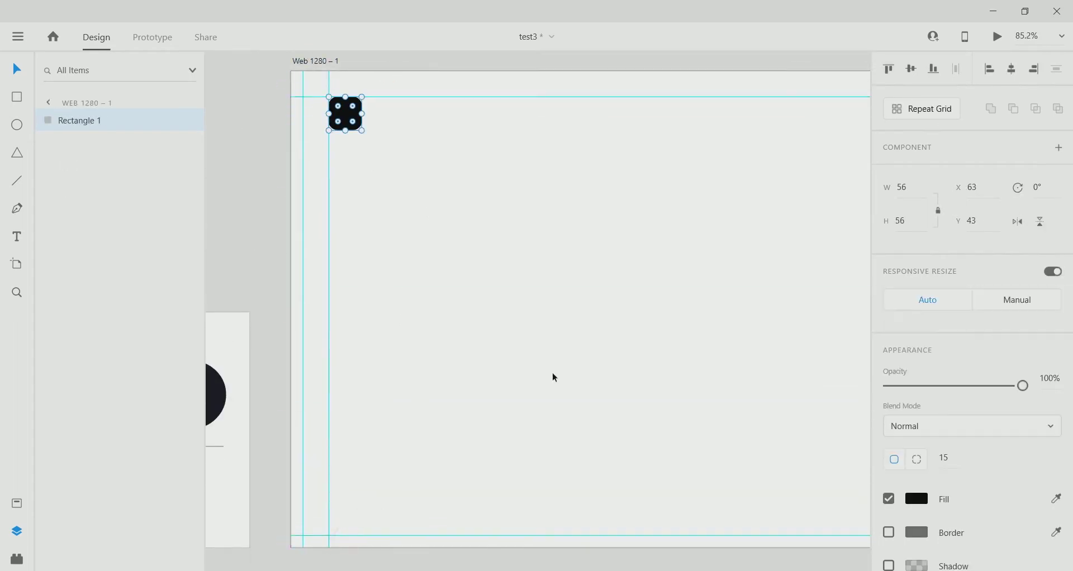
scroll(293, 204, "up", 2)
scroll(293, 205, "left", 1)
left_click(462, 264)
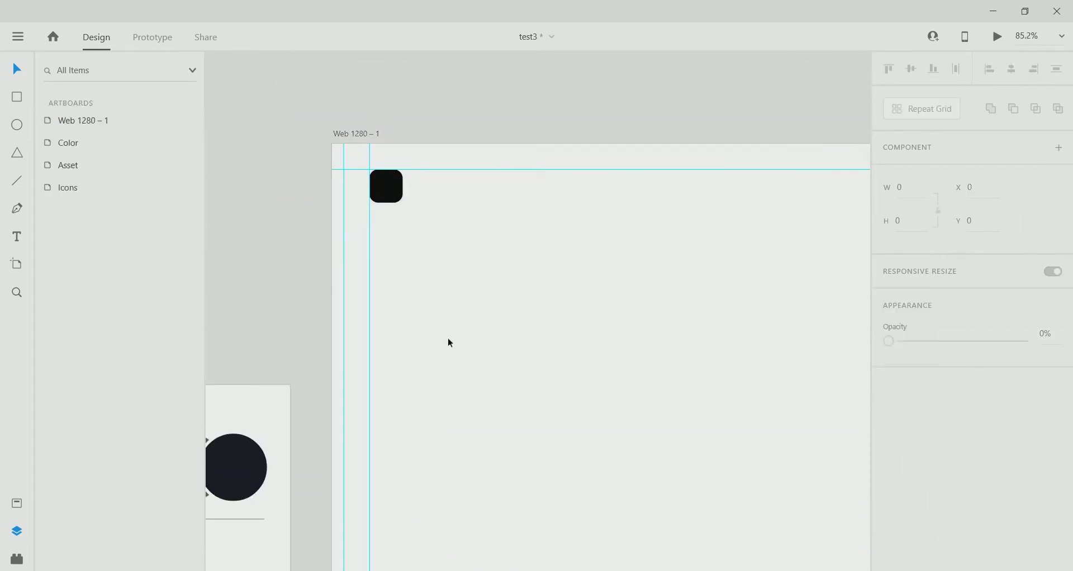
Type the person's name as teal text right of the square and scale it down to 16.
scroll(391, 201, "up", 3)
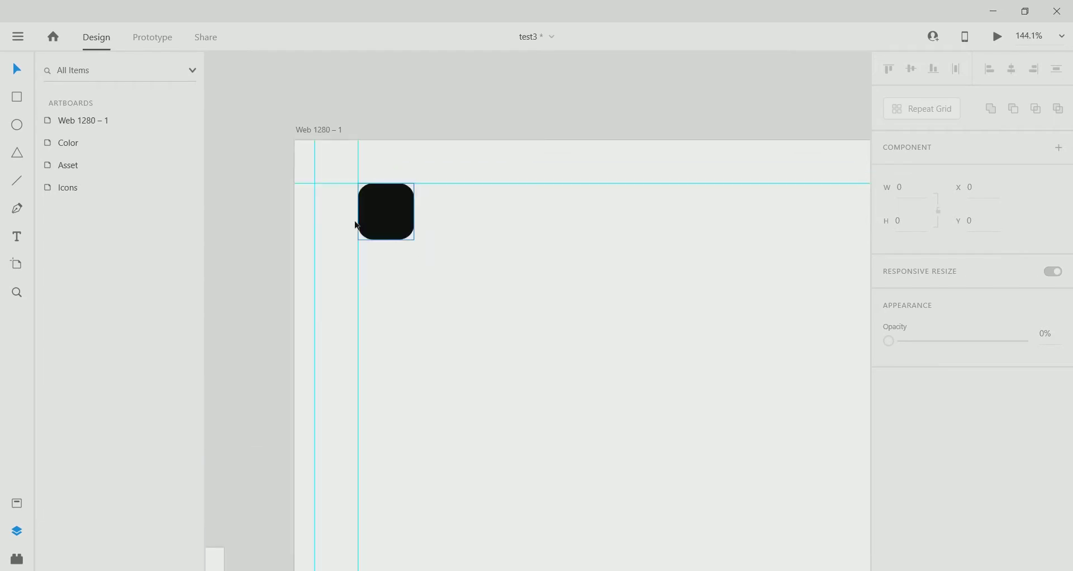
left_click(445, 205)
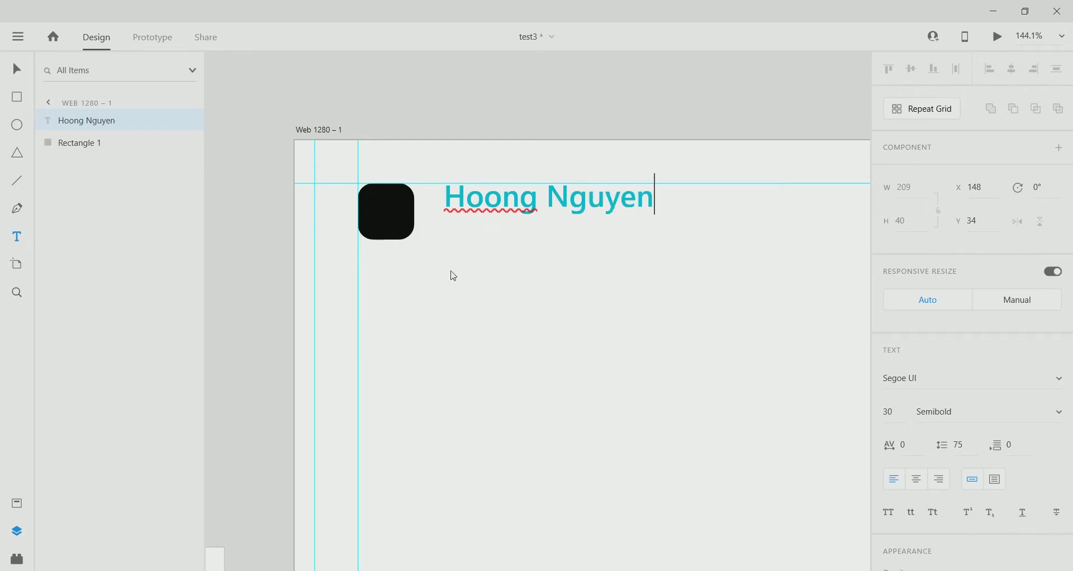
key("Escape")
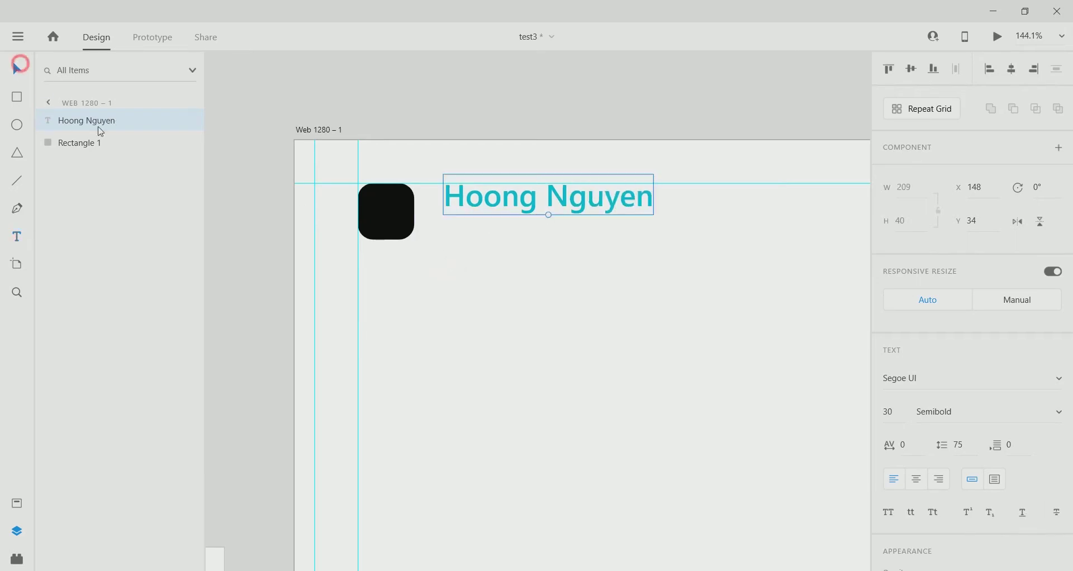
left_click(488, 347)
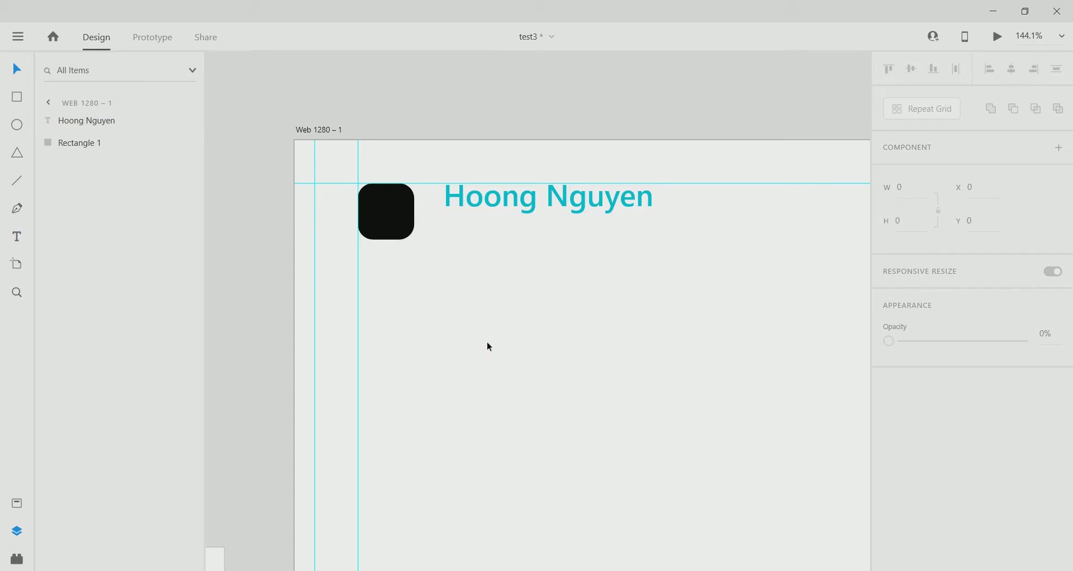
left_click(546, 213)
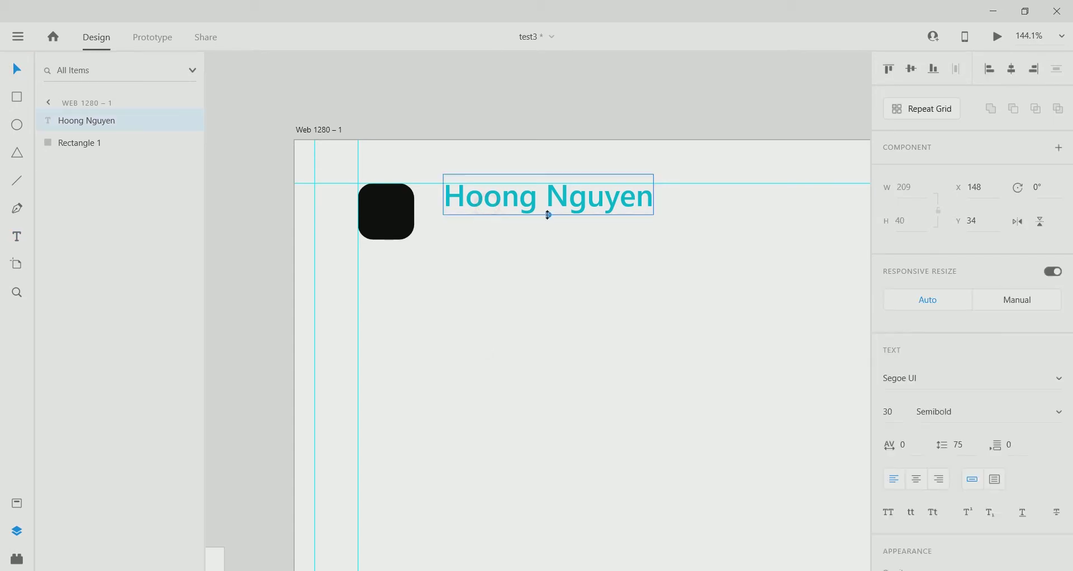
left_click_drag(546, 213, 507, 212)
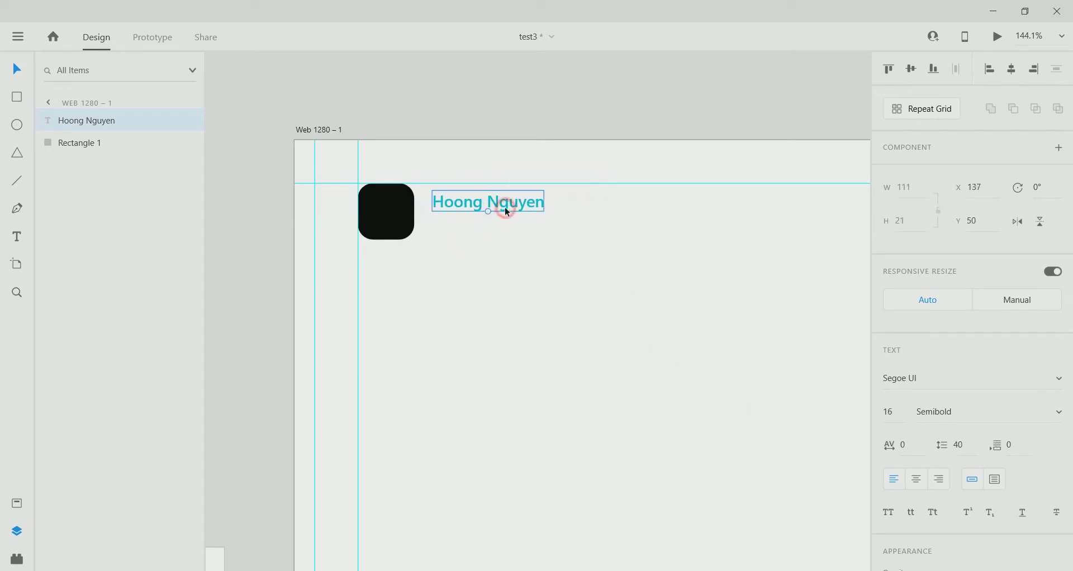
Recolour the name heading grey #58575F by sampling it from the palette.
scroll(530, 263, "down", 5)
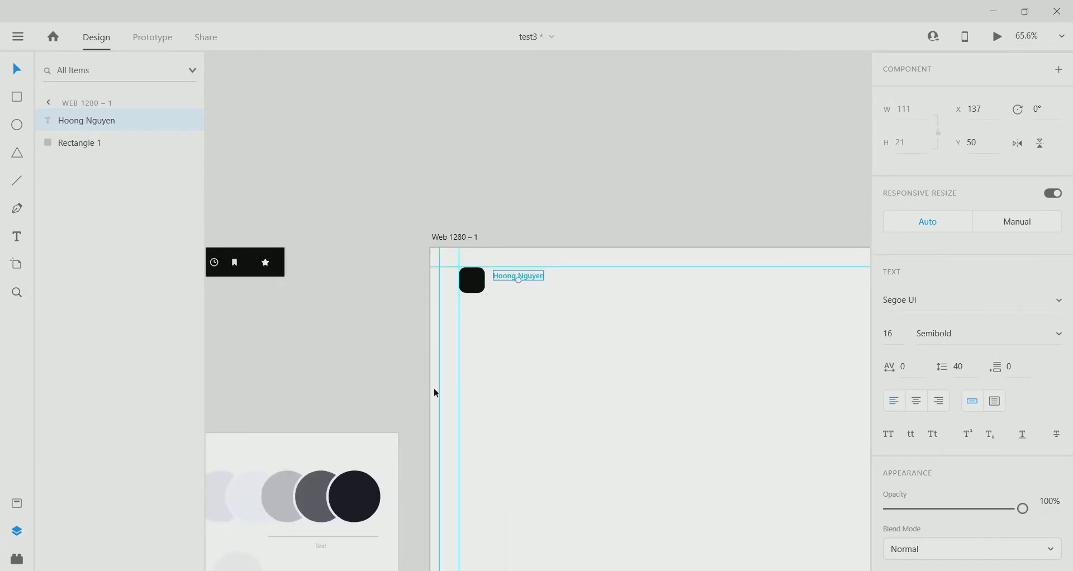
scroll(972, 391, "down", 3)
left_click(916, 414)
left_click(868, 464)
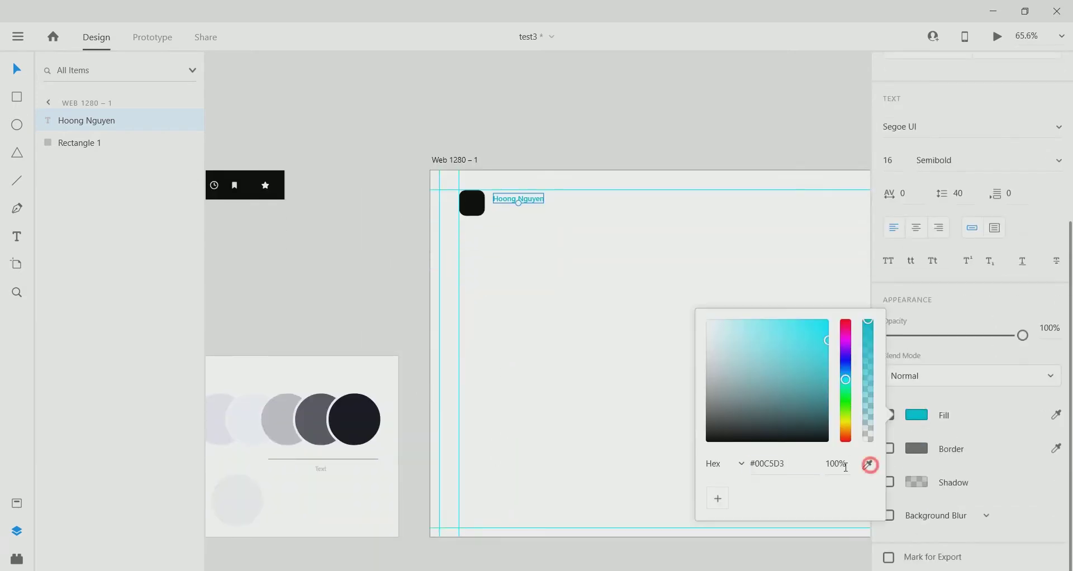
left_click(307, 431)
scroll(474, 222, "up", 3)
scroll(474, 229, "up", 2)
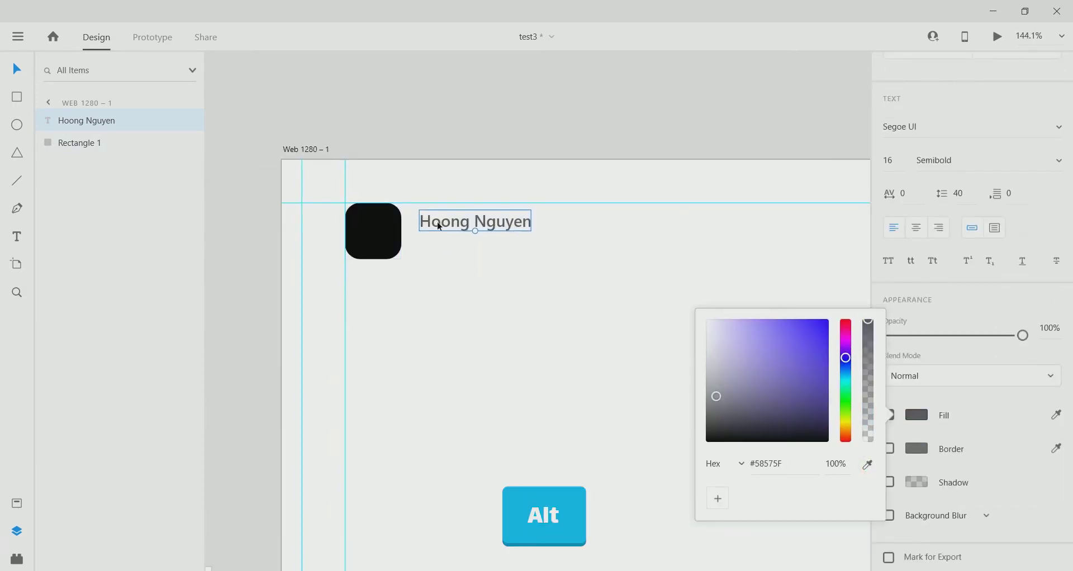
Duplicate the heading below as a 'Designer' subtitle, left-aligned, with a palette-sampled colour.
left_click_drag(441, 226, 441, 247)
double_click(495, 244)
type("Designer")
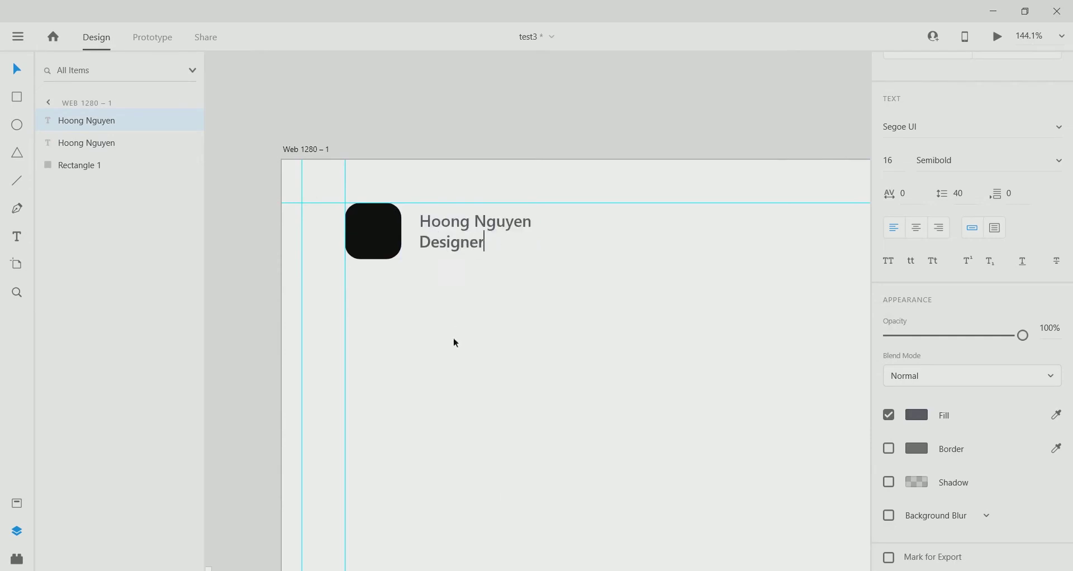
key("Escape")
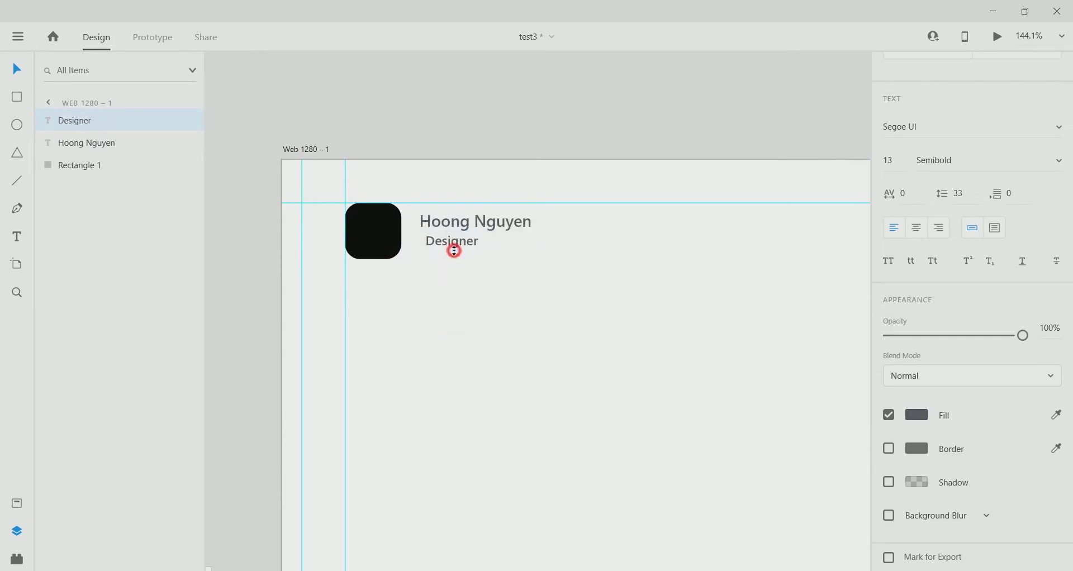
left_click_drag(452, 245, 448, 245)
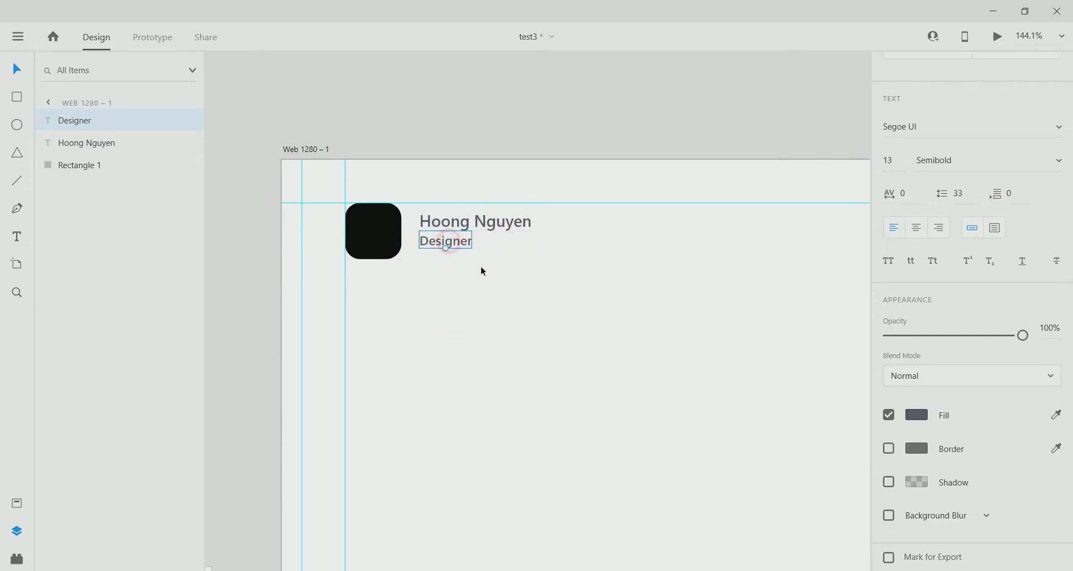
scroll(642, 361, "down", 5)
left_click(917, 415)
left_click(870, 464)
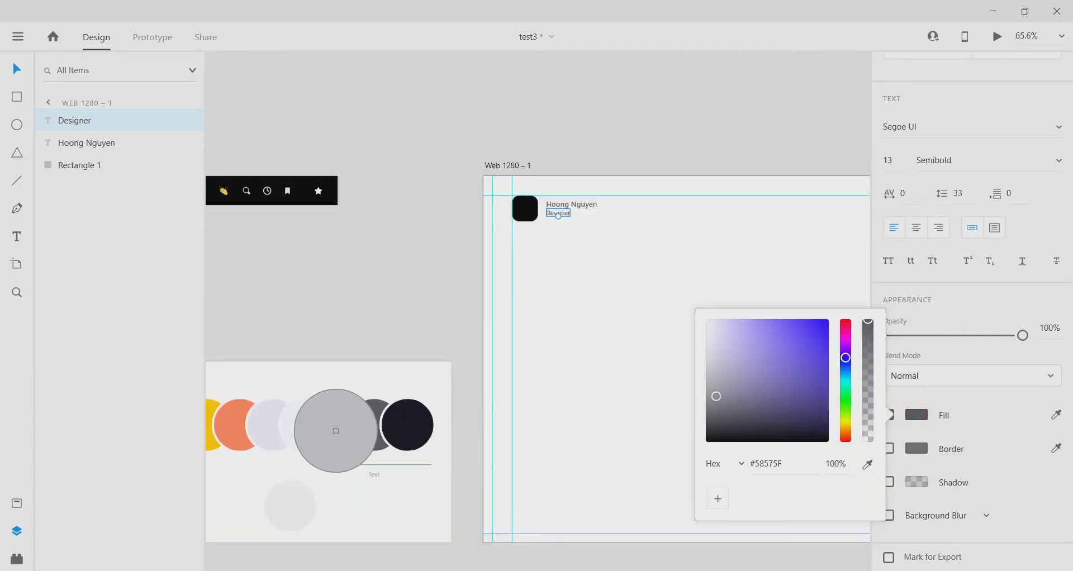
left_click(420, 340)
scroll(619, 283, "up", 5)
left_click(539, 182)
scroll(447, 335, "down", 5)
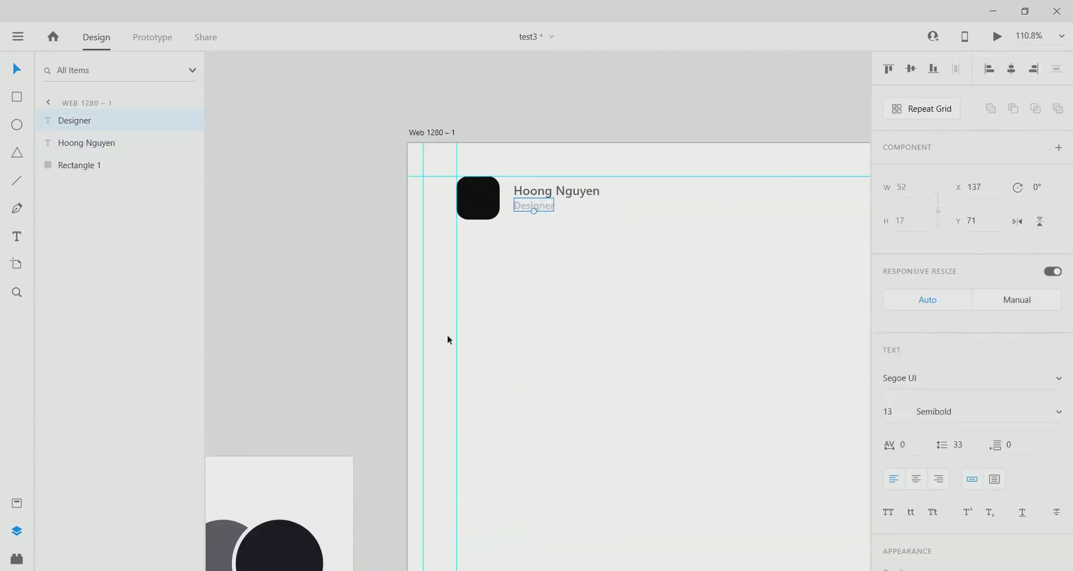
scroll(427, 413, "down", 2)
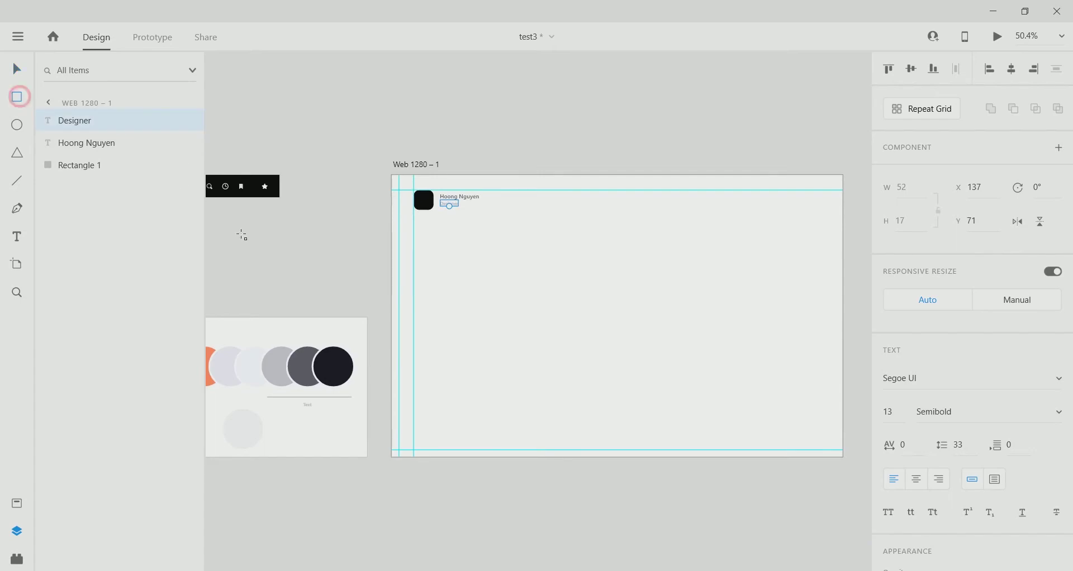
Draw a tall card rectangle and size it 350 × 640.
scroll(373, 438, "up", 3)
left_click_drag(373, 438, 602, 77)
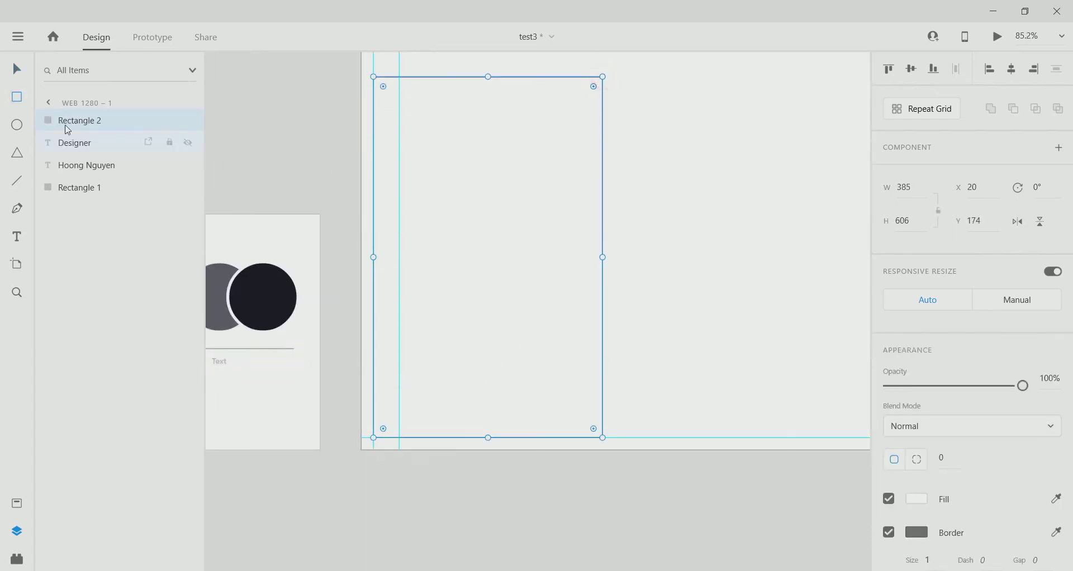
scroll(376, 257, "down", 2)
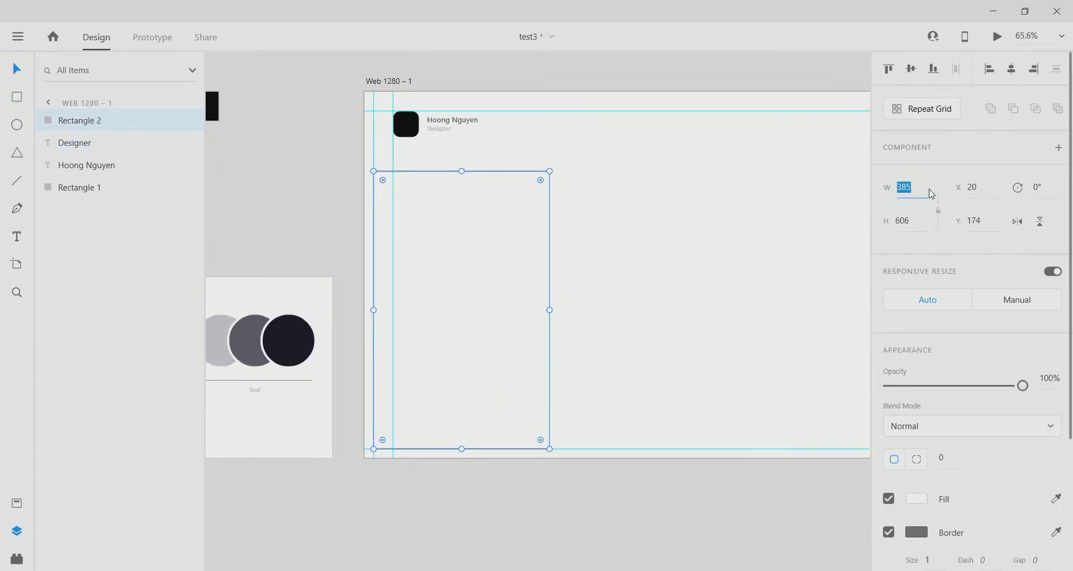
left_click(932, 194)
type("350")
key("Return")
left_click(918, 223)
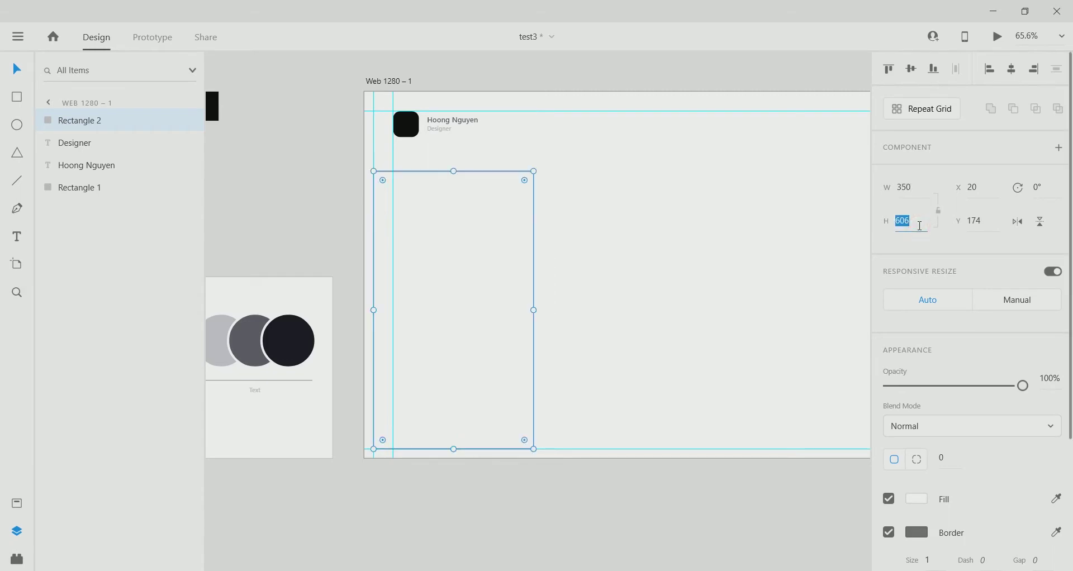
type("640")
key("Return")
Move the card up to Y 140 and give it a 25 corner radius.
scroll(477, 235, "up", 2)
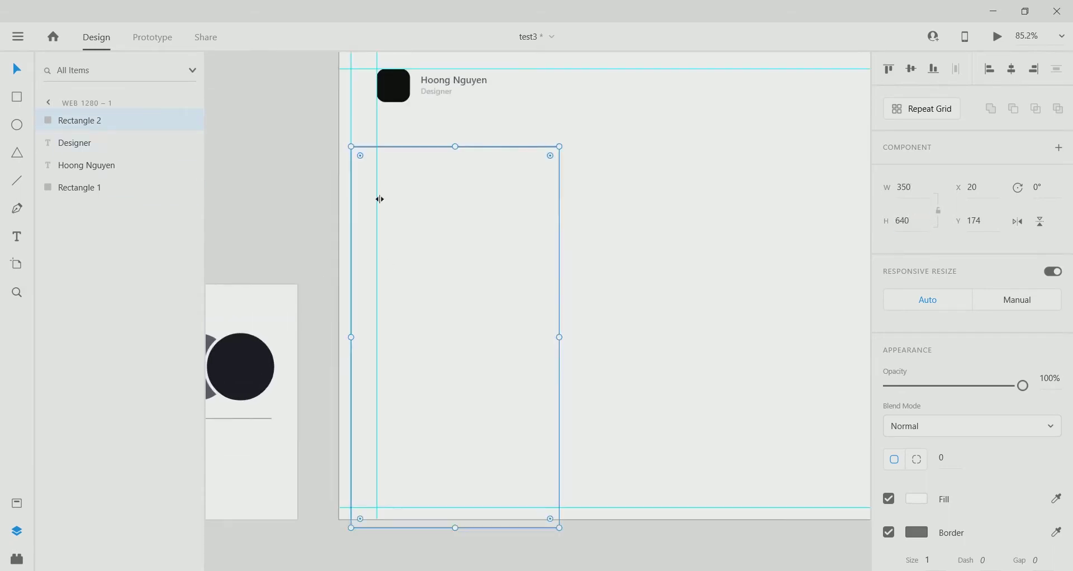
left_click_drag(461, 247, 501, 205)
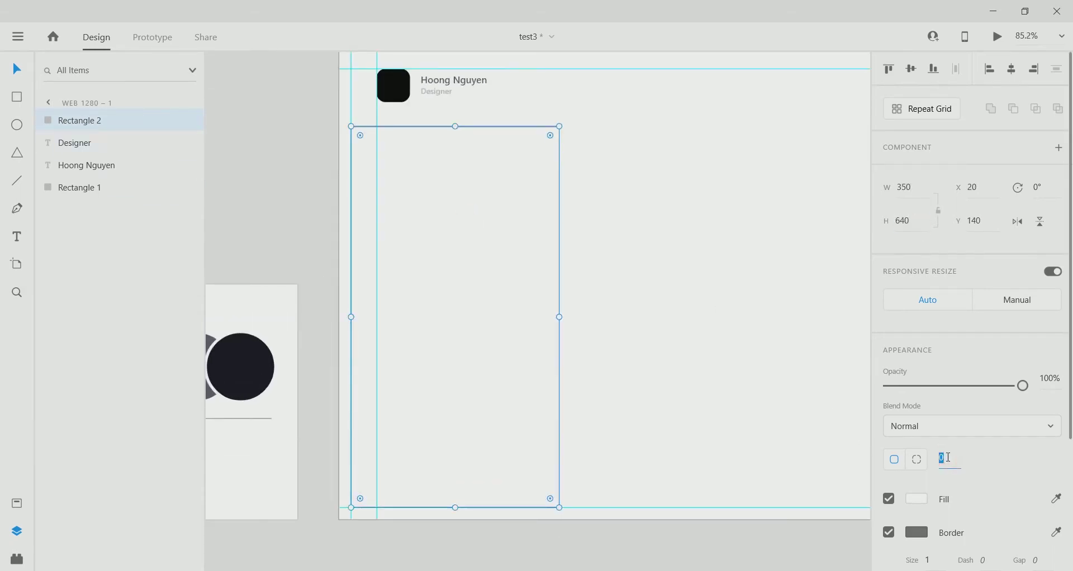
type("25")
key("Return")
Check the card's and artboard's fill colours without changing them, then return to the page top.
left_click(916, 499)
left_click(641, 309)
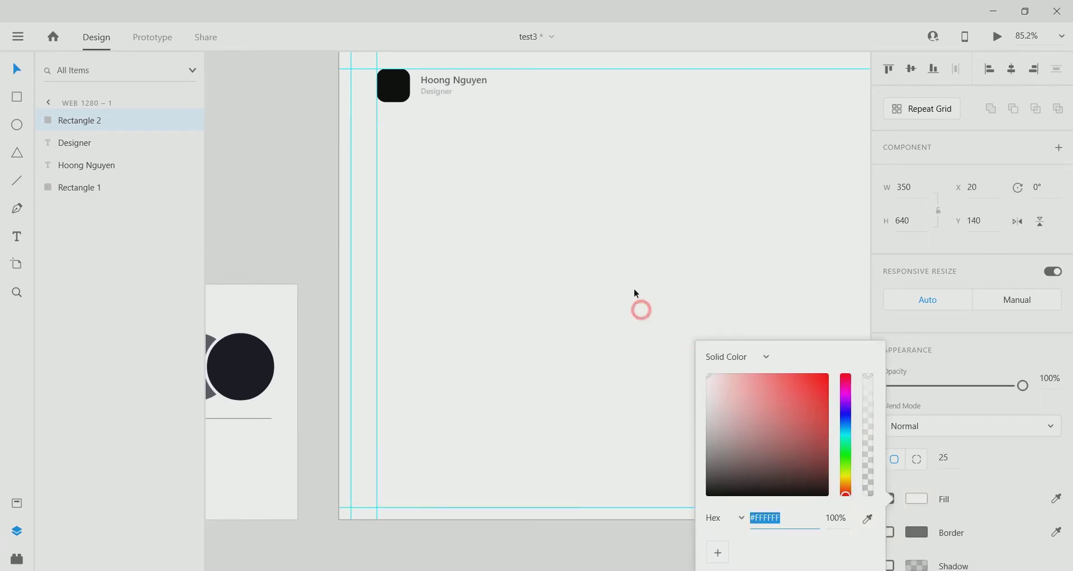
scroll(438, 304, "down", 3)
scroll(484, 357, "up", 3)
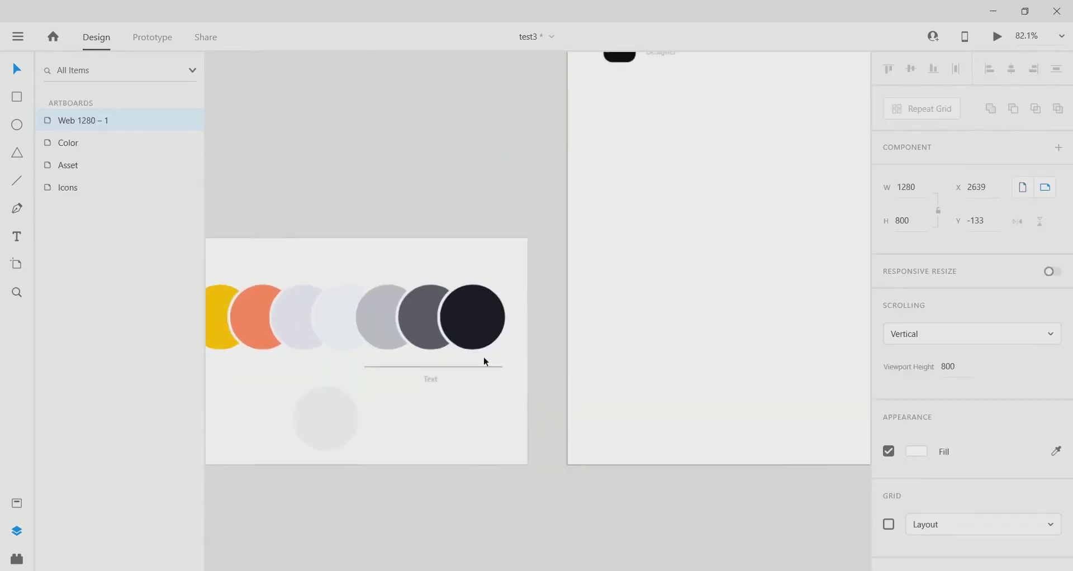
left_click(914, 451)
scroll(424, 190, "up", 3)
scroll(424, 190, "right", 3)
left_click(297, 257)
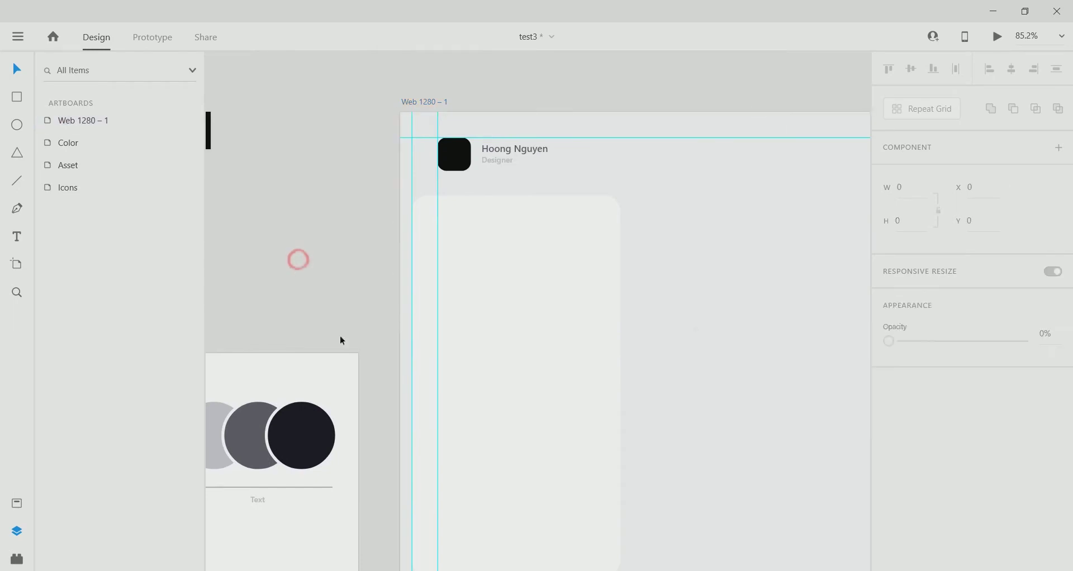
scroll(492, 393, "down", 2)
scroll(492, 394, "right", 1)
scroll(509, 237, "up", 3)
scroll(551, 280, "up", 1)
scroll(551, 280, "left", 1)
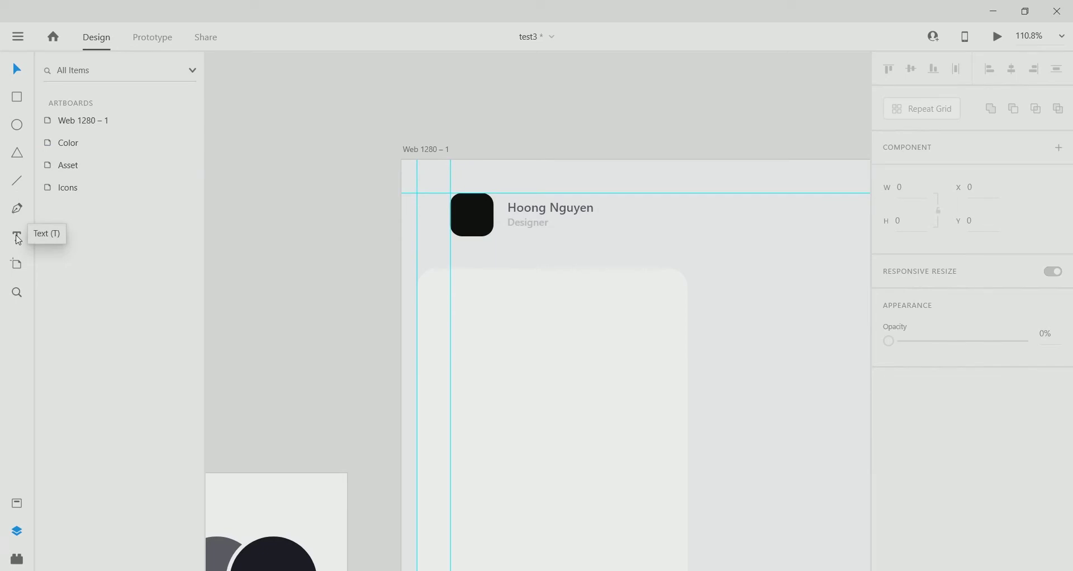
Draw a small square in the card sized 35 × 35 with proportions locked.
left_click_drag(452, 289, 475, 313)
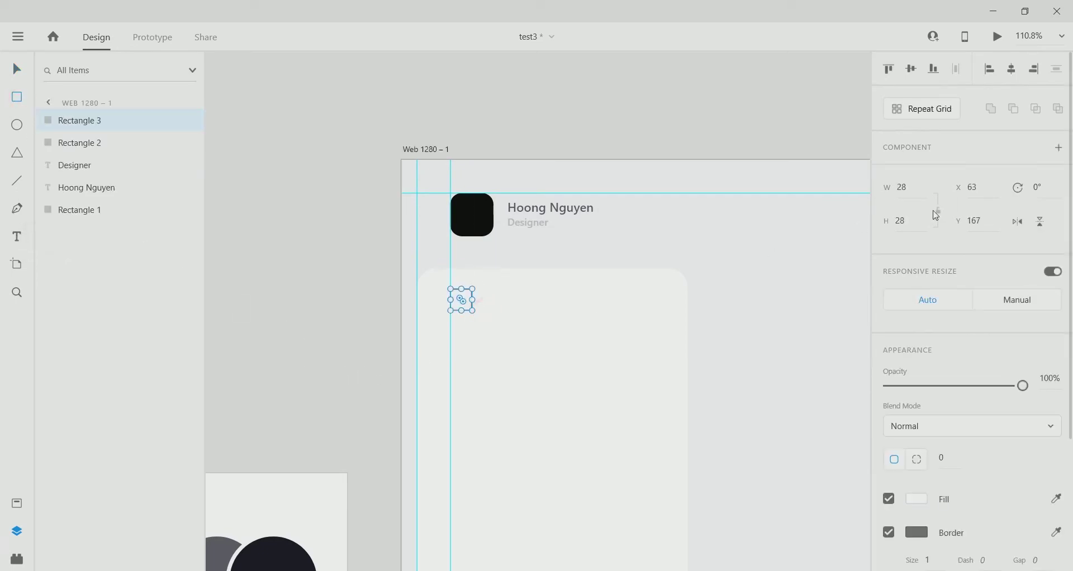
left_click(938, 212)
type("35")
key("Return")
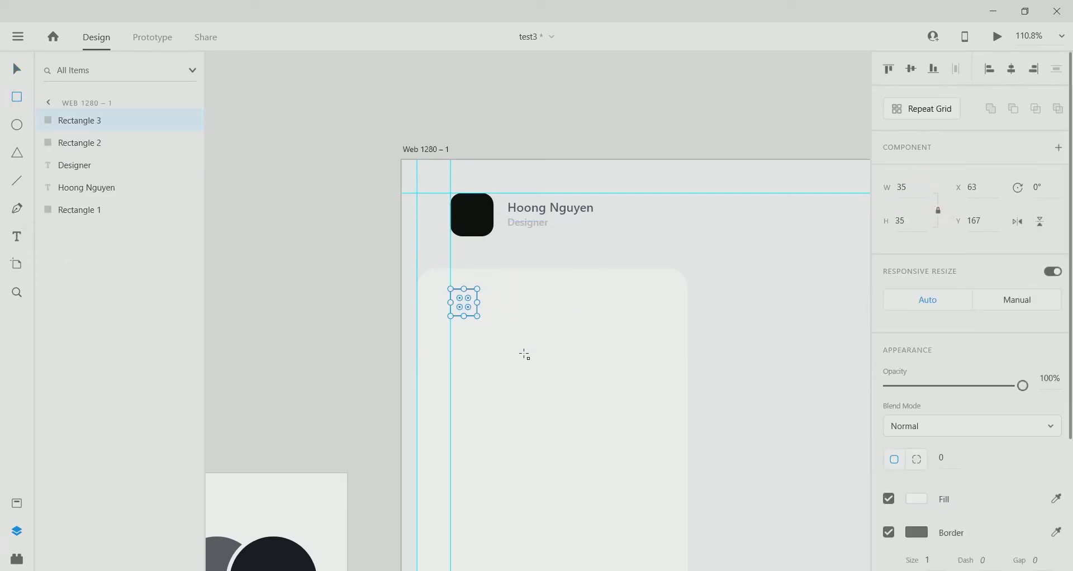
Position the square near the top of the card, aided by a horizontal guide.
scroll(524, 354, "up", 1)
left_click(20, 74)
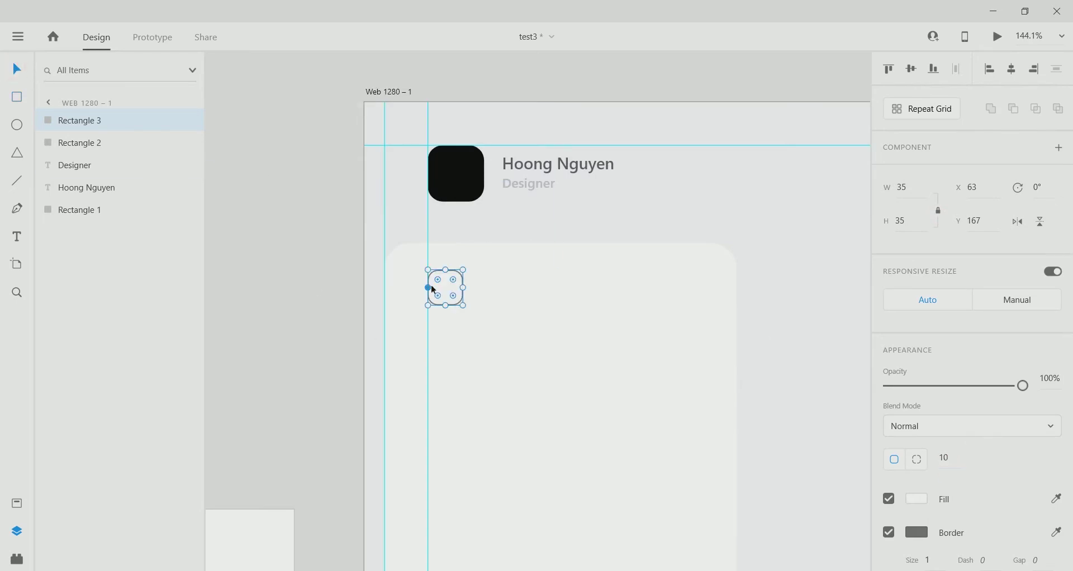
left_click_drag(454, 297, 446, 296)
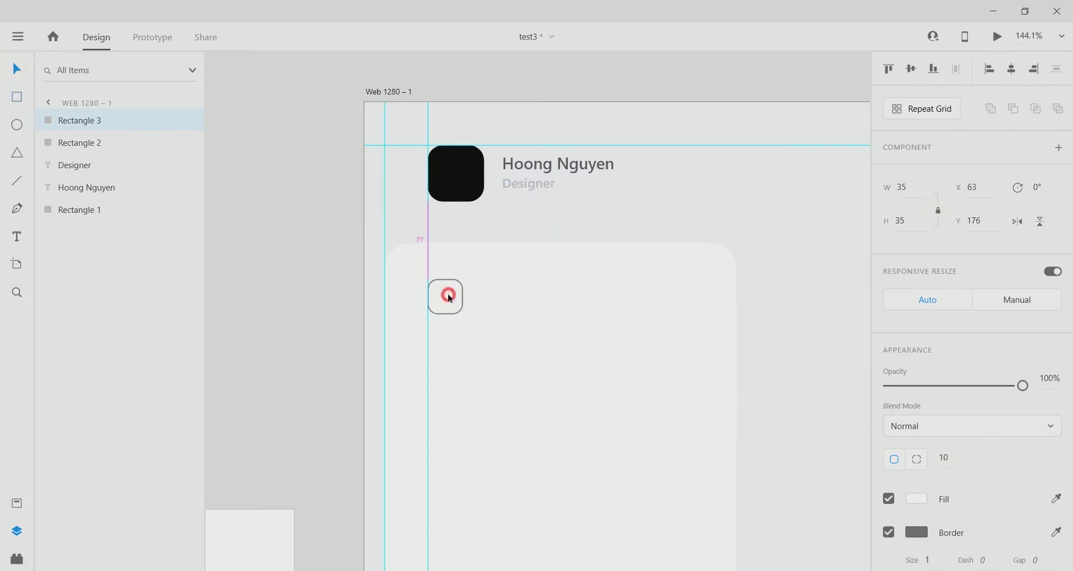
left_click_drag(519, 100, 492, 243)
left_click(447, 299)
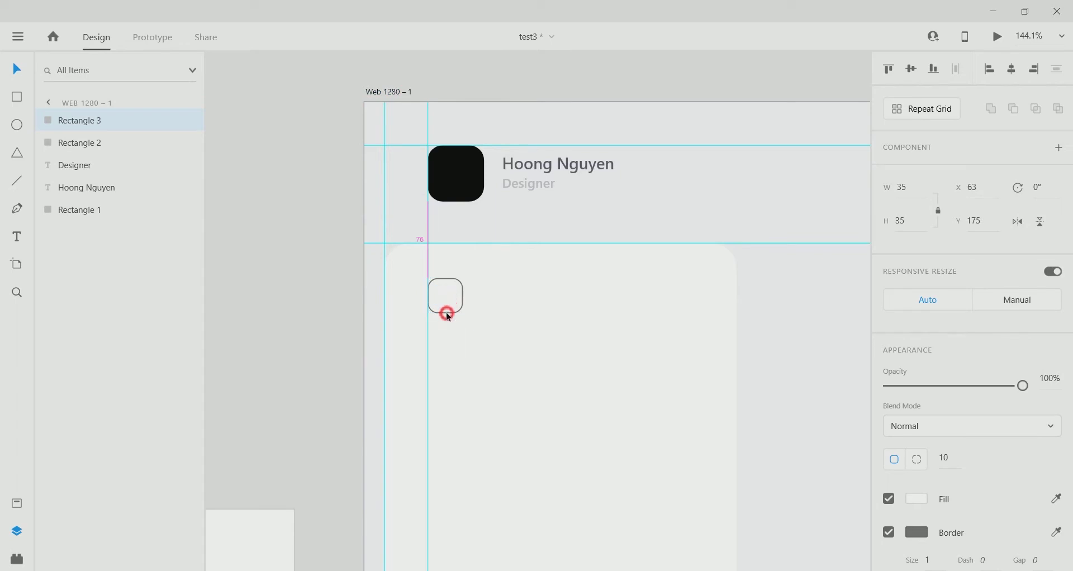
left_click_drag(449, 317, 438, 302)
scroll(767, 183, "down", 2)
left_click(747, 48)
left_click(446, 253)
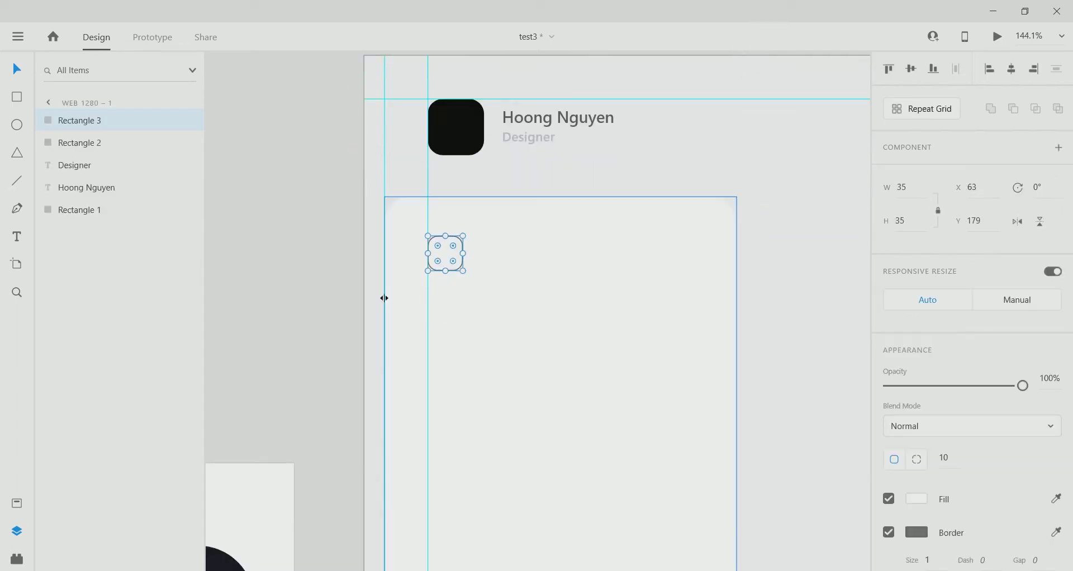
Copy the name text beside the square and change it to 'Dashboard'.
left_click_drag(566, 119, 546, 260)
key("Escape")
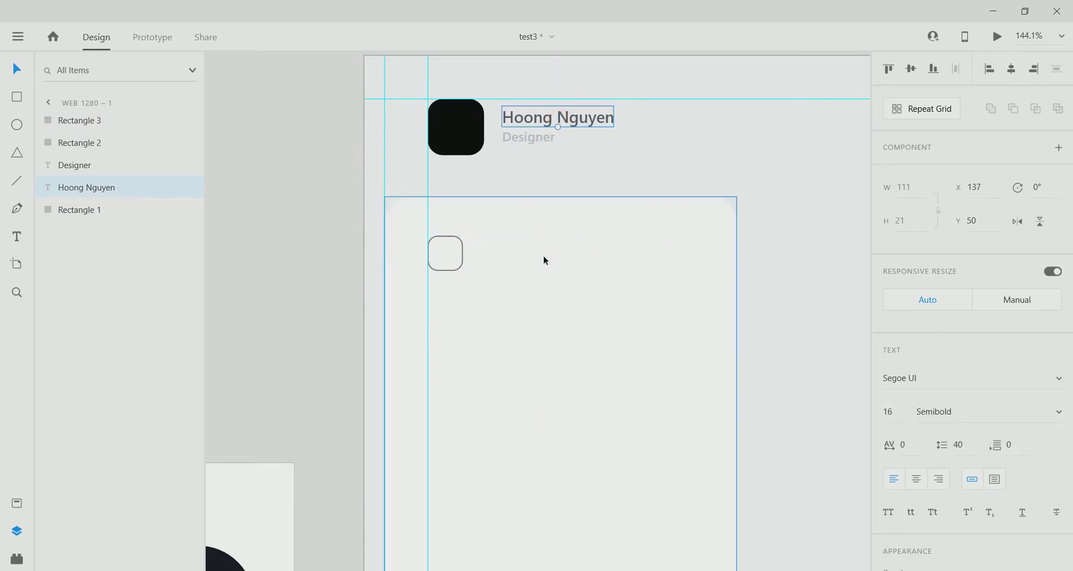
left_click_drag(548, 124, 534, 257)
double_click(518, 257)
type("Dashboard")
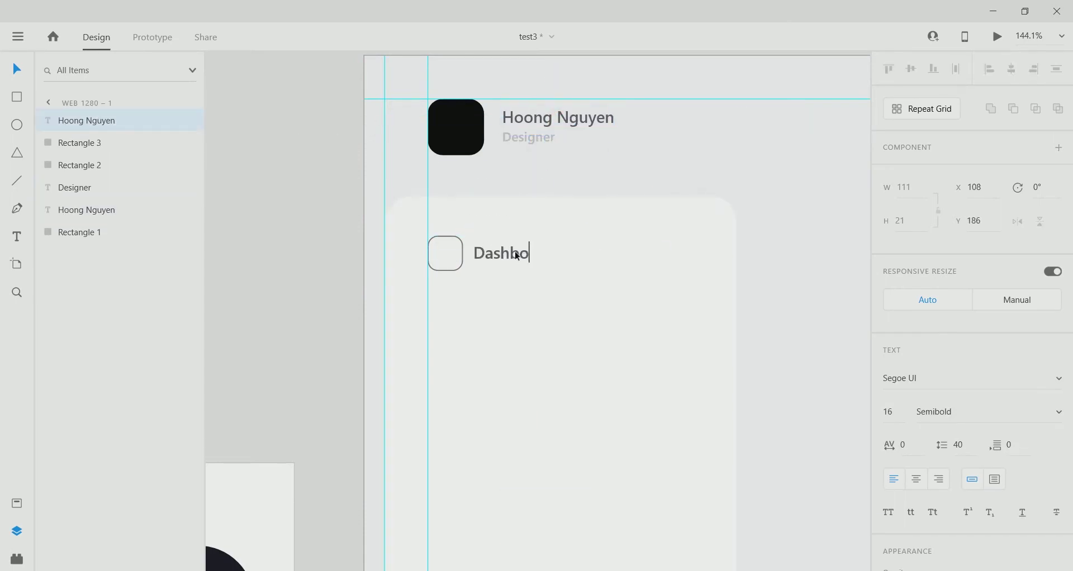
key("Escape")
Fill the square with the light blue-grey swatch sampled from the palette.
left_click(428, 253)
key("ctrl+0")
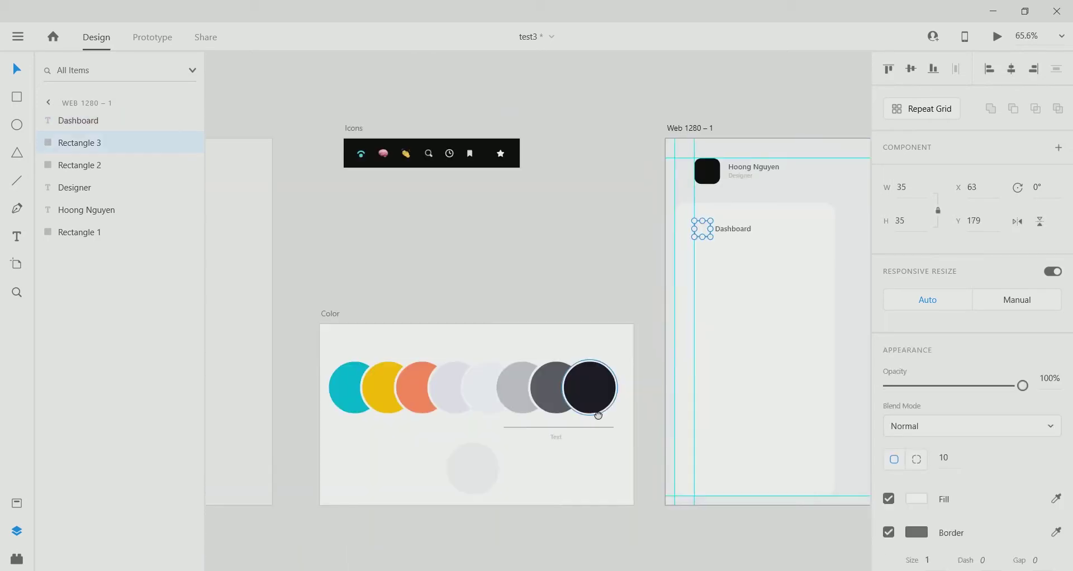
left_click(917, 532)
left_click(862, 515)
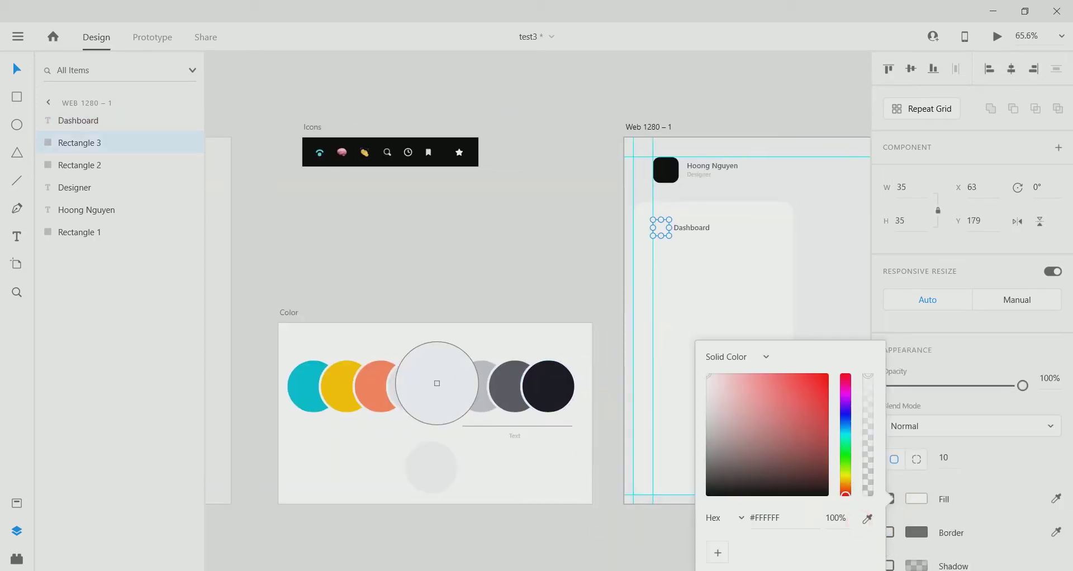
left_click(447, 386)
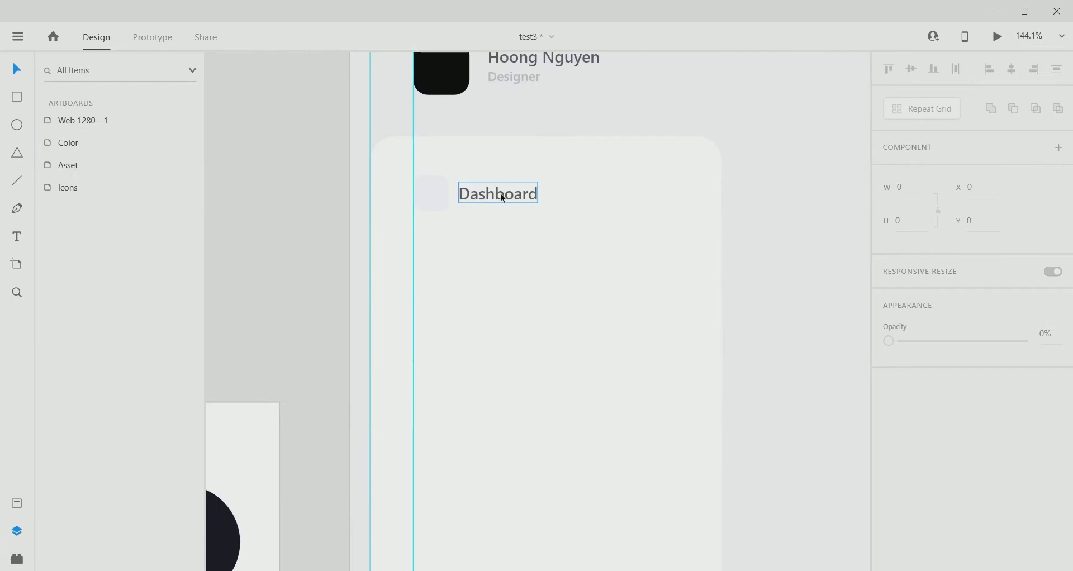
Zoom out to the Icons artboard and select its first icon.
left_click(501, 197)
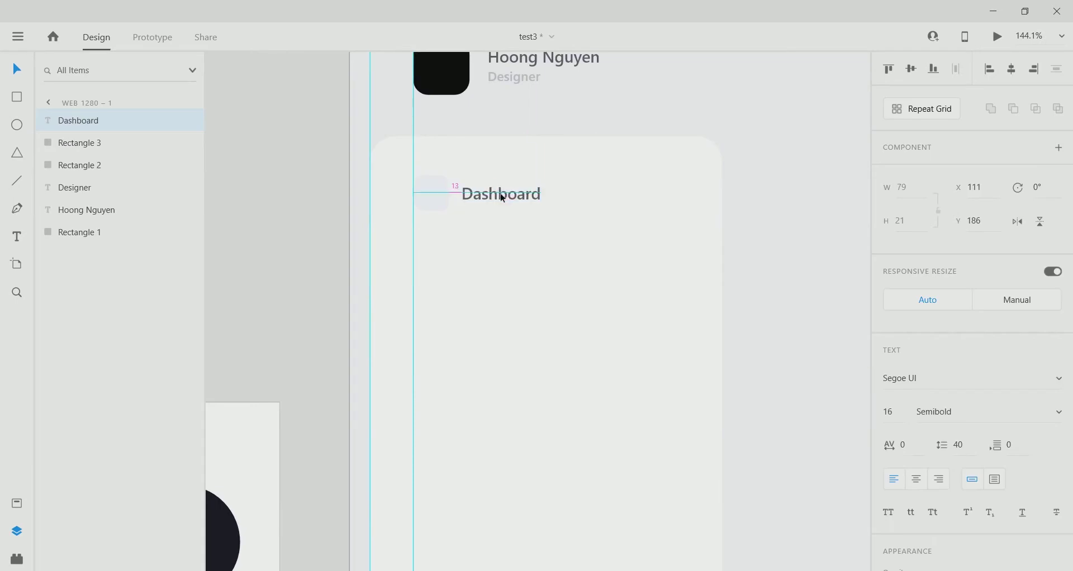
key("ctrl+minus")
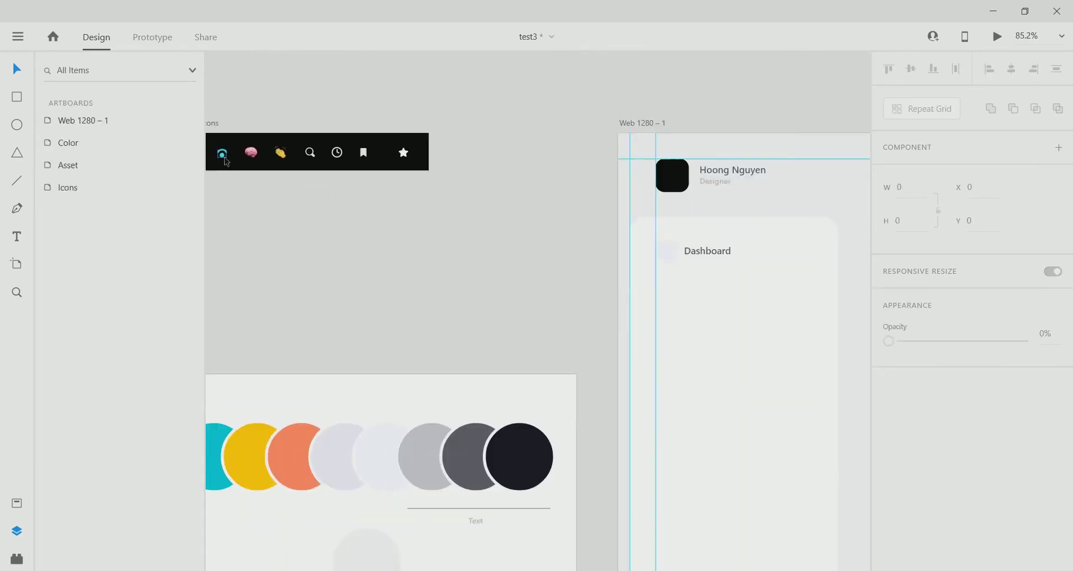
left_click(226, 161)
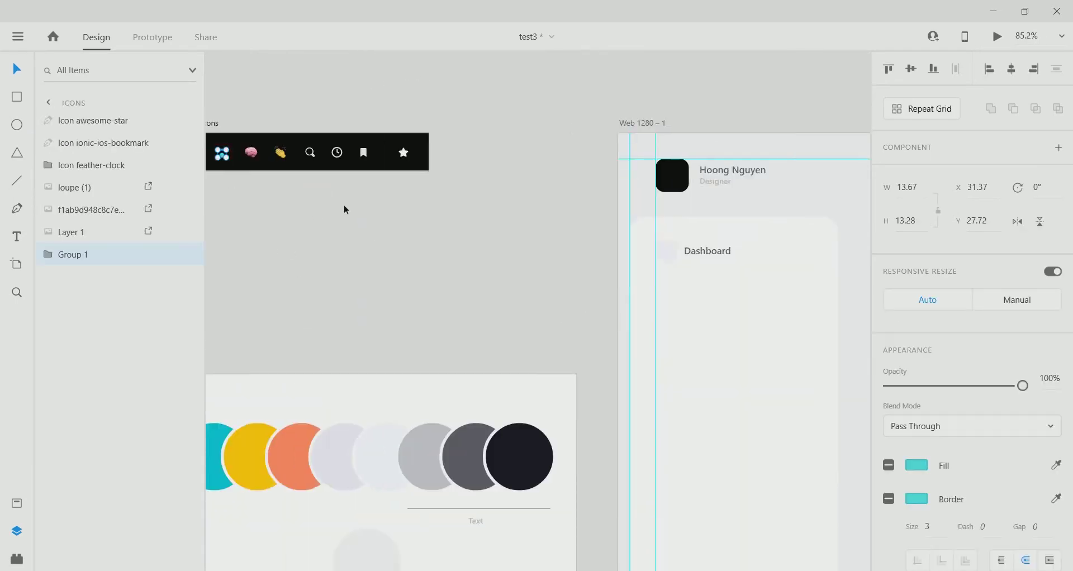
right_click(221, 151)
Copy the first teal icon onto the card and place it inside the rounded square.
left_click(265, 92)
right_click(691, 287)
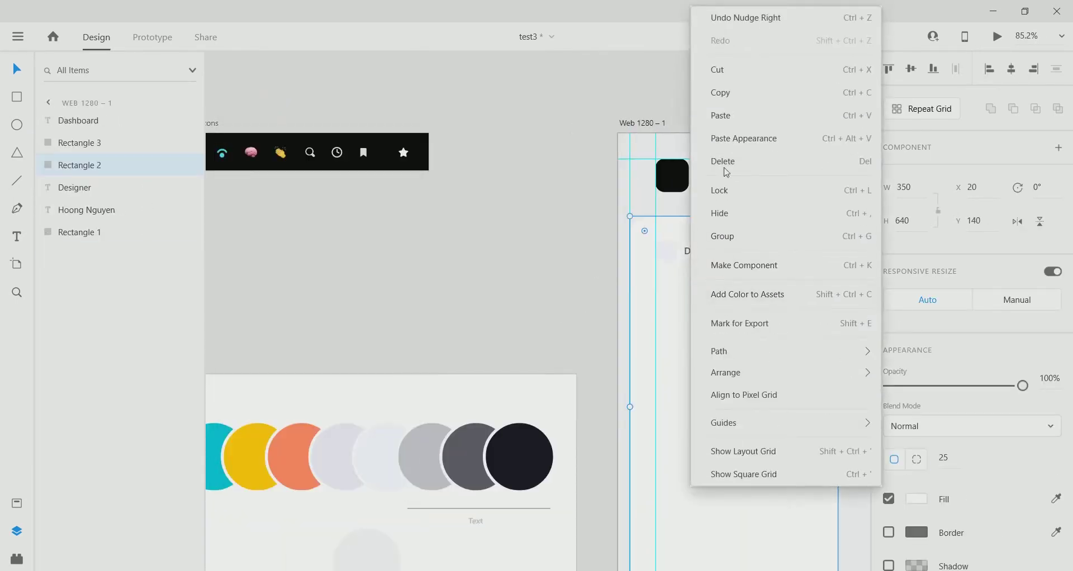
left_click(721, 115)
scroll(714, 225, "up", 4)
left_click_drag(548, 69, 607, 289)
scroll(507, 392, "right", 3)
left_click(419, 338)
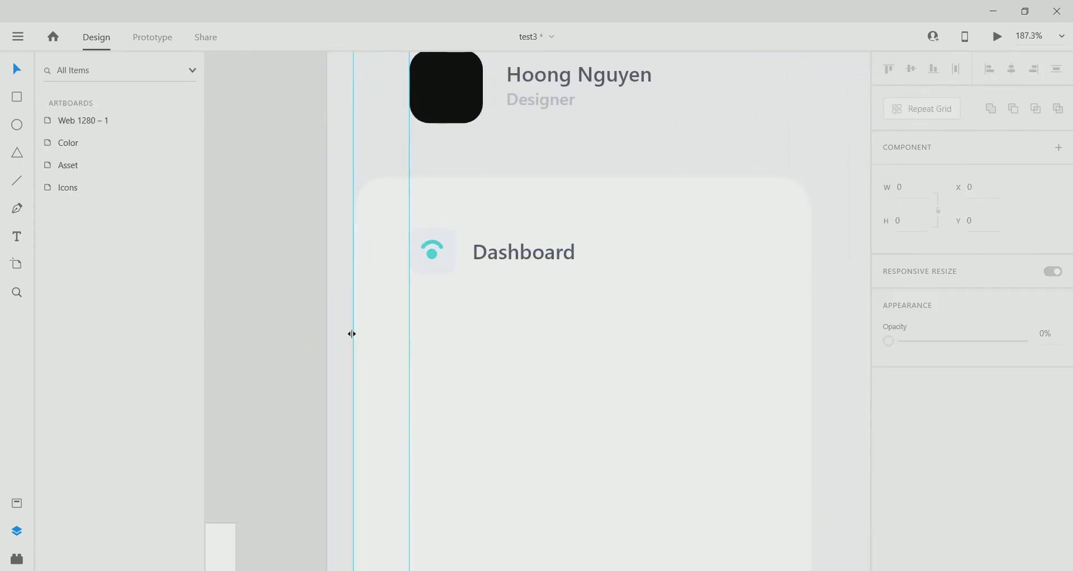
Copy the search, clock and bookmark icons from the Icons set.
scroll(621, 160, "up", 3)
scroll(575, 321, "down", 5)
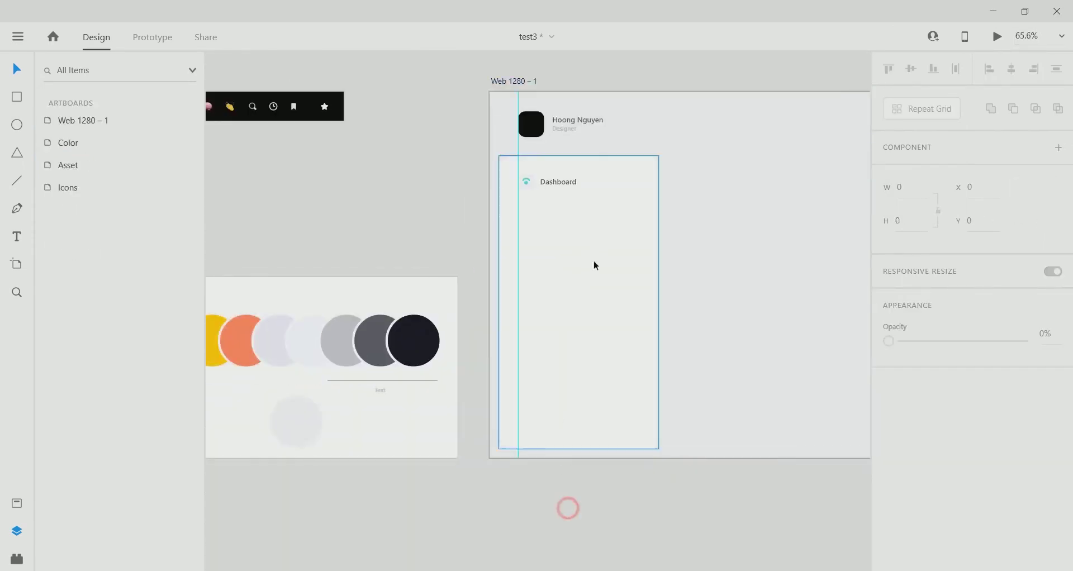
scroll(594, 264, "up", 5)
scroll(577, 300, "down", 3)
scroll(395, 247, "up", 1)
left_click_drag(360, 177, 251, 263)
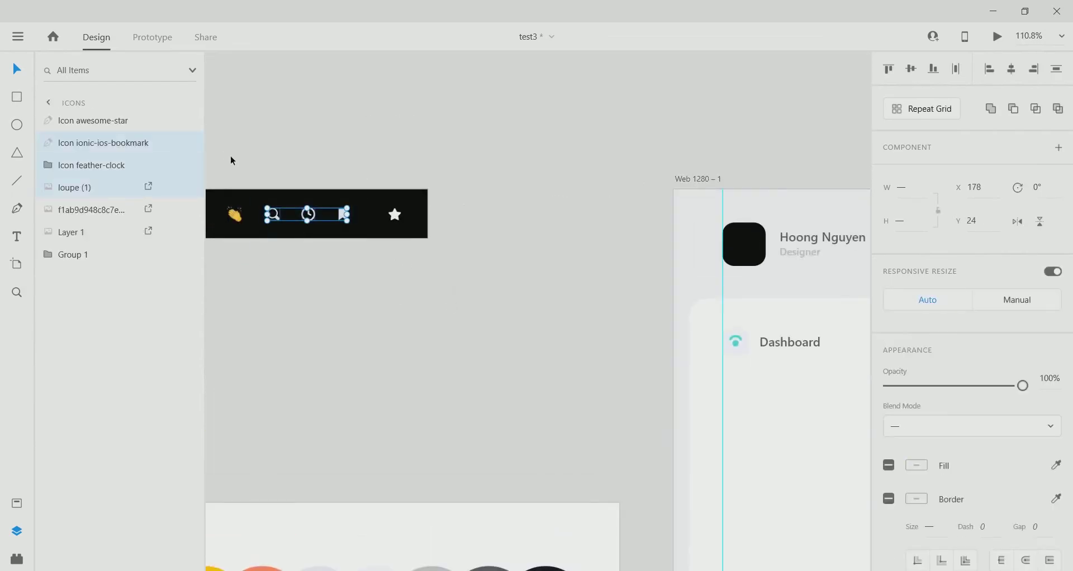
right_click(273, 220)
left_click(324, 97)
Paste the three icons on the card right of the Dashboard label at X 229, Y 188.
scroll(235, 227, "right", 8)
scroll(235, 228, "down", 3)
right_click(513, 246)
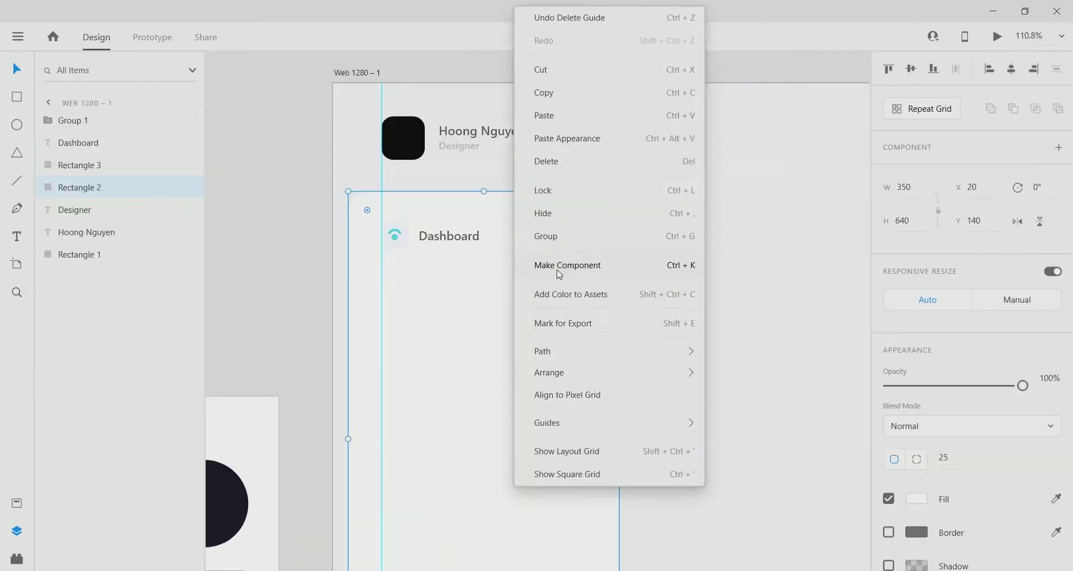
left_click(545, 115)
left_click_drag(517, 114, 558, 241)
scroll(559, 243, "up", 5)
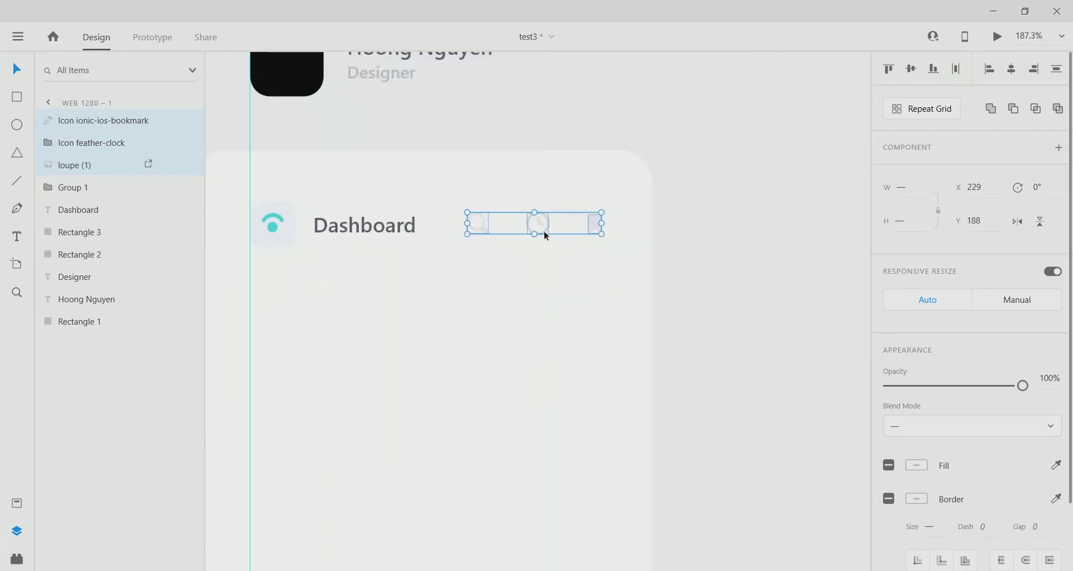
scroll(546, 233, "down", 7)
scroll(499, 266, "up", 5)
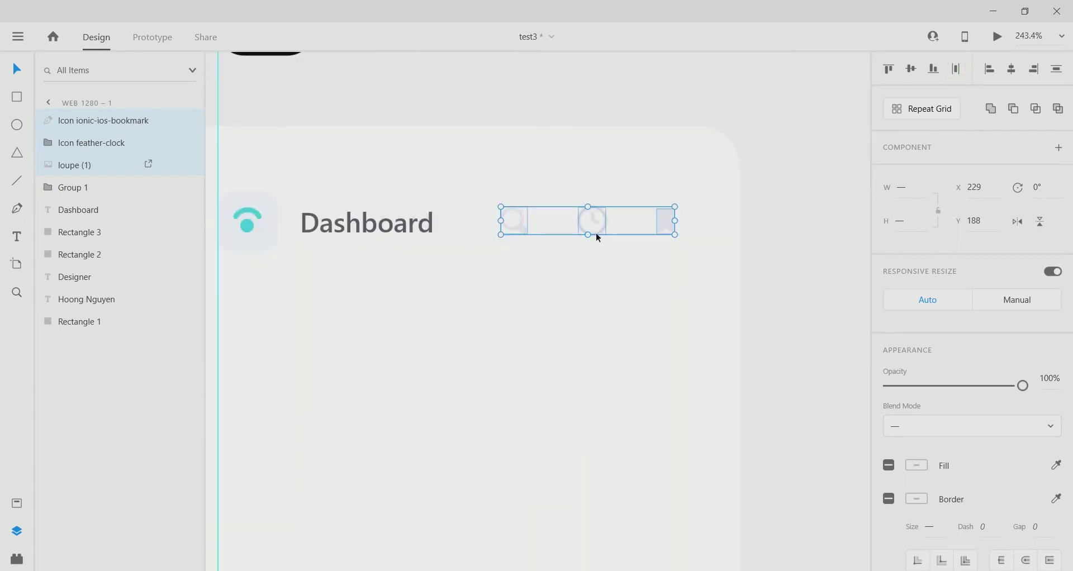
scroll(417, 391, "down", 5)
scroll(410, 412, "down", 3)
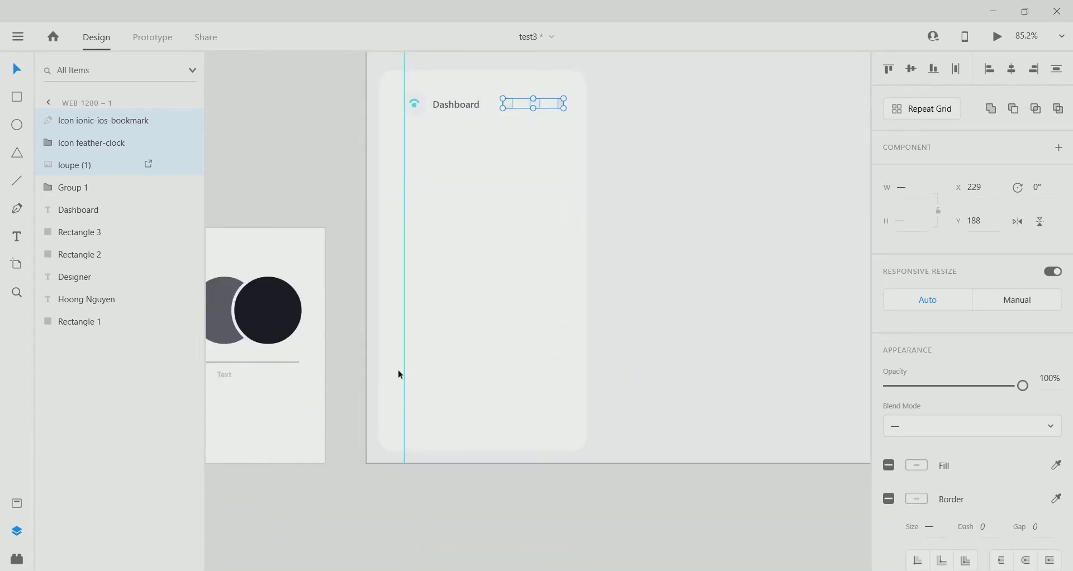
Finish the Book label and duplicate it below, retyped as Articles.
left_click(405, 147)
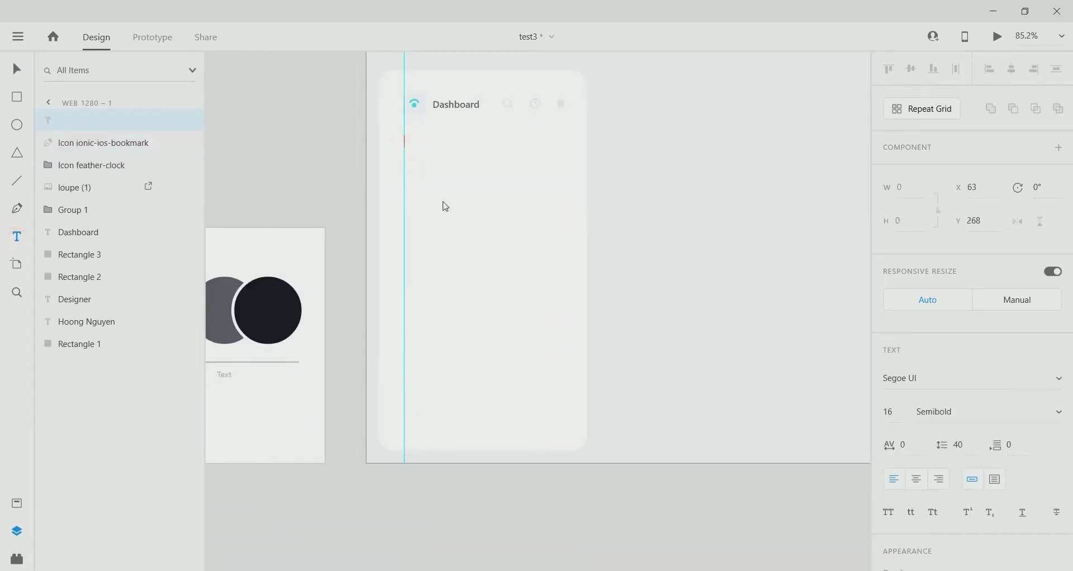
left_click(13, 79)
scroll(420, 156, "up", 3)
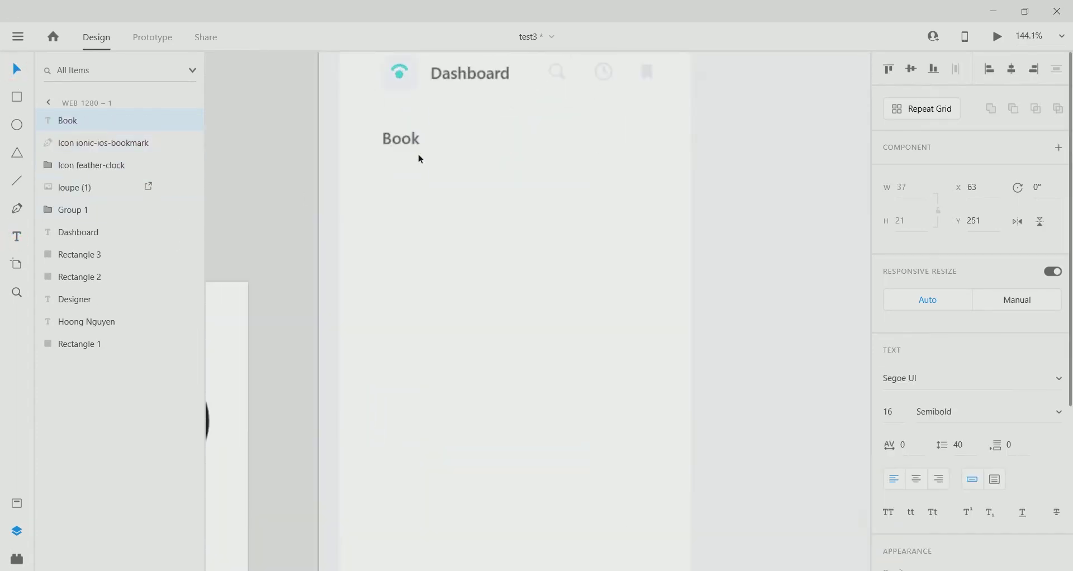
key("alt")
left_click_drag(406, 144, 406, 237)
double_click(408, 242)
type("Articles")
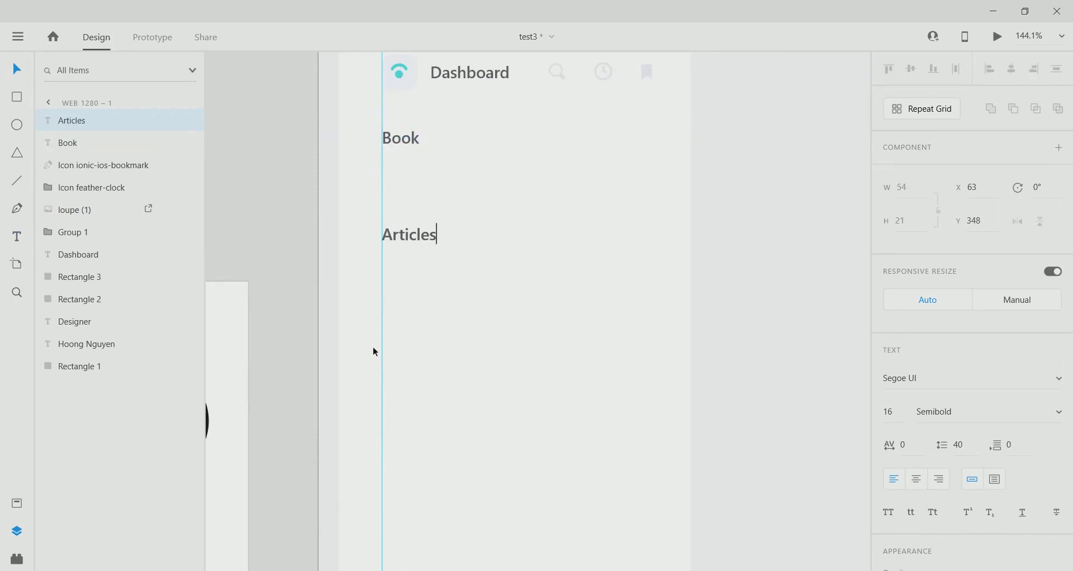
key("Escape")
Duplicate the Articles label below and retype it as Reading hours.
key("alt")
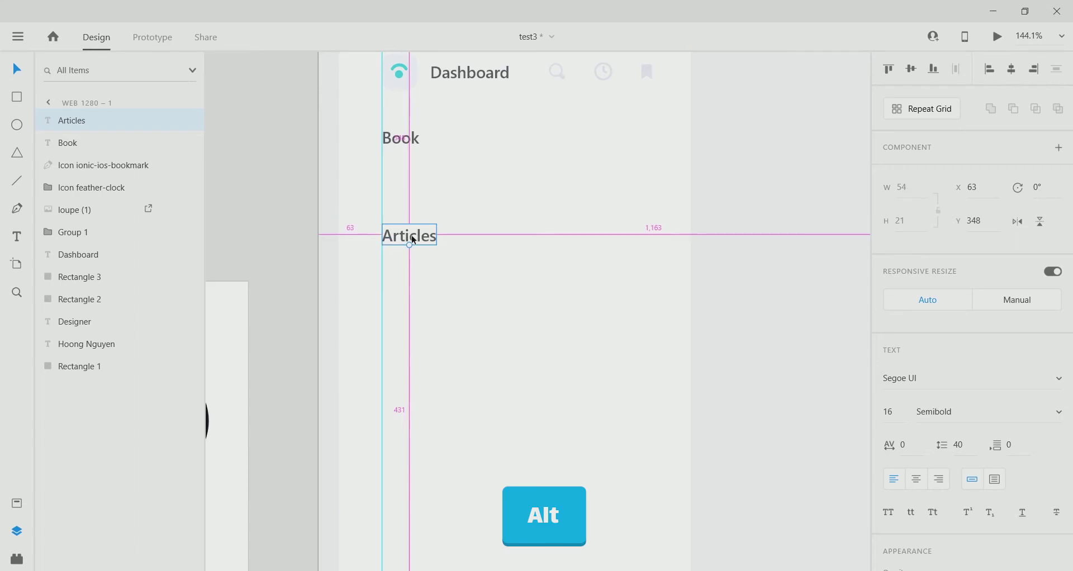
left_click_drag(410, 235, 409, 324)
double_click(408, 326)
type("Reading hours")
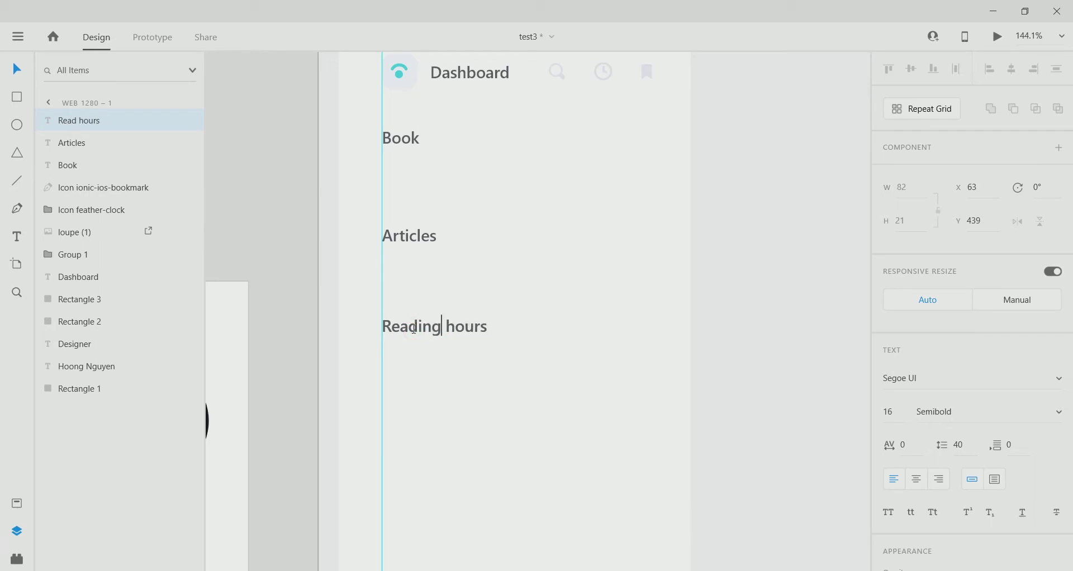
key("Escape")
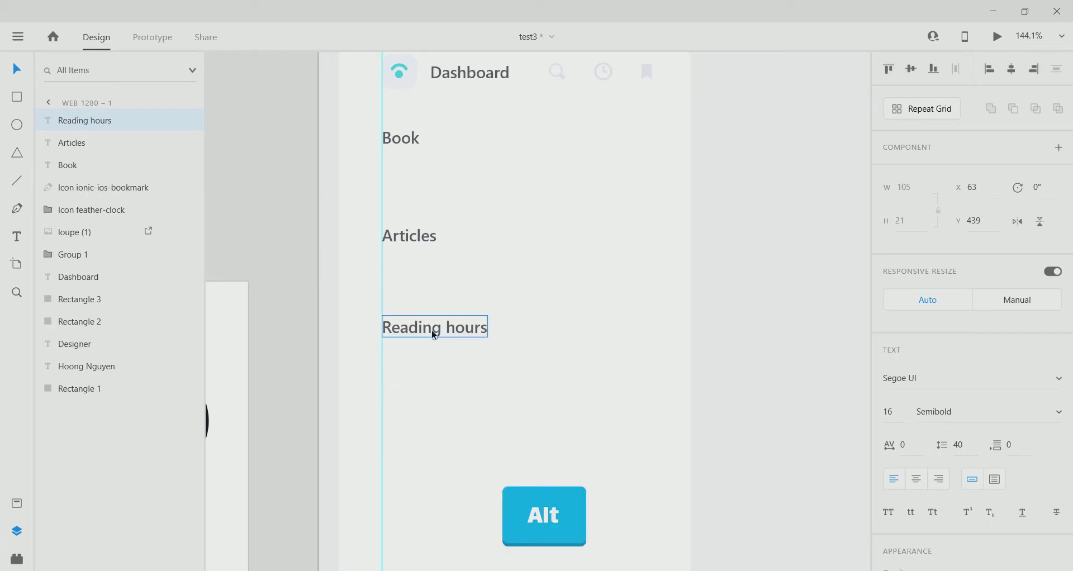
Copy Reading hours further down and retype the copy as Friends Ranking.
left_click_drag(434, 329, 407, 414)
scroll(473, 434, "down", 1)
scroll(473, 434, "down", 1)
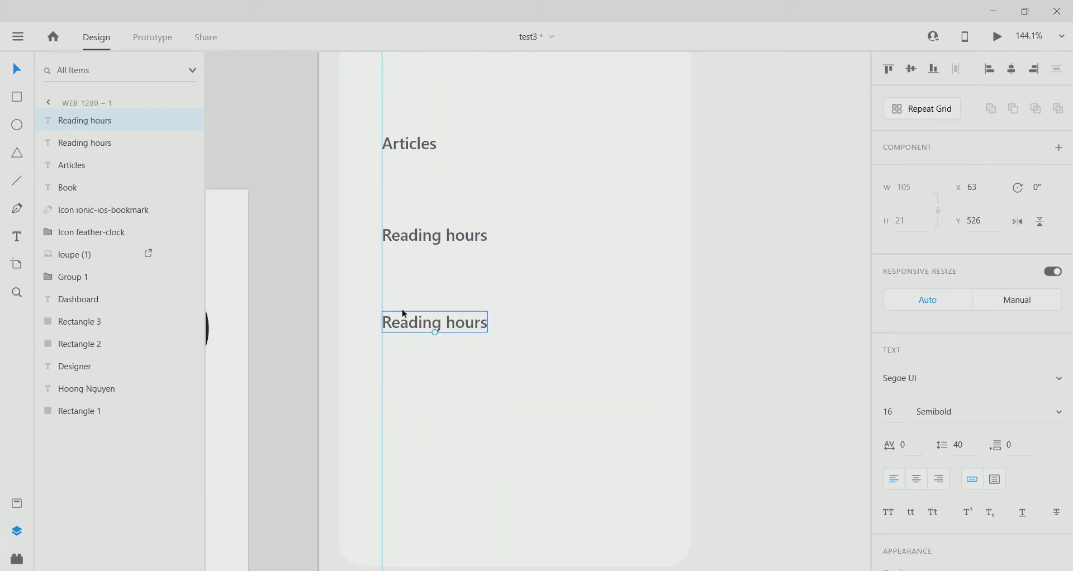
double_click(404, 320)
type("Friends")
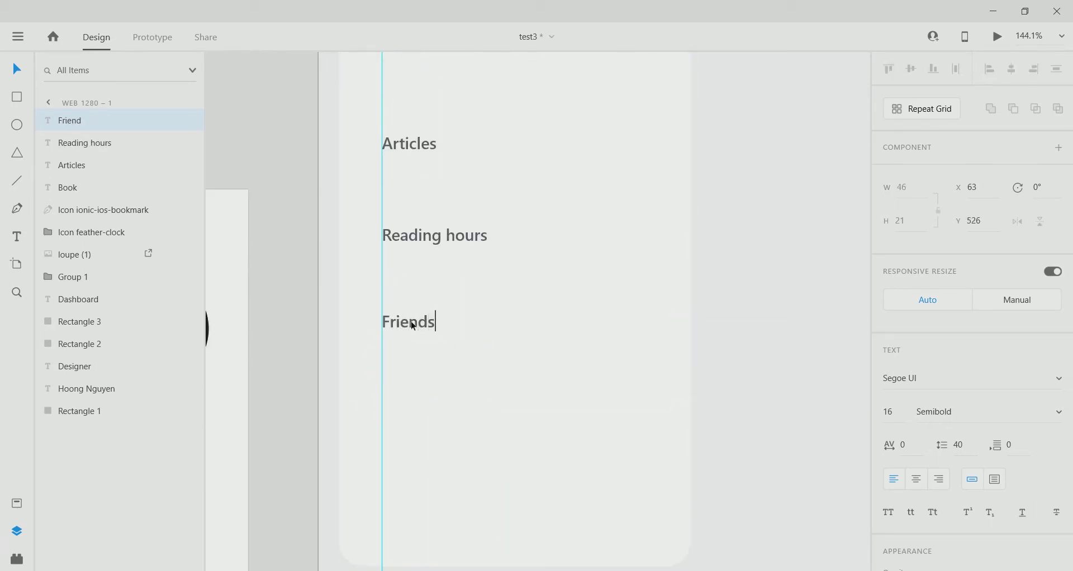
key("Escape")
Add a Social Ranking label below Friends Ranking and nudge it into place.
scroll(435, 436, "down", 1)
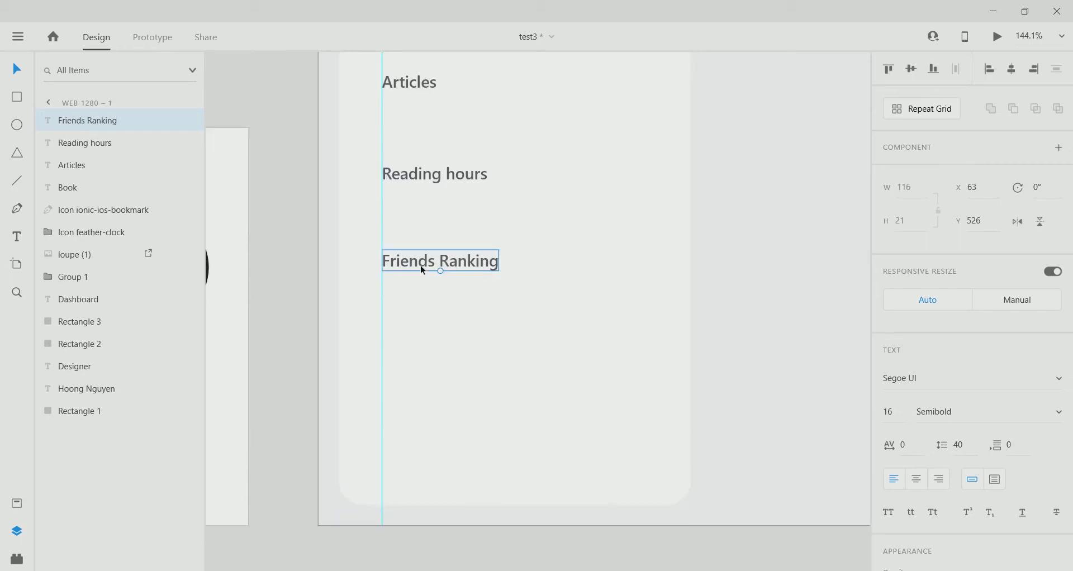
left_click_drag(421, 266, 427, 412)
double_click(427, 409)
type("Social")
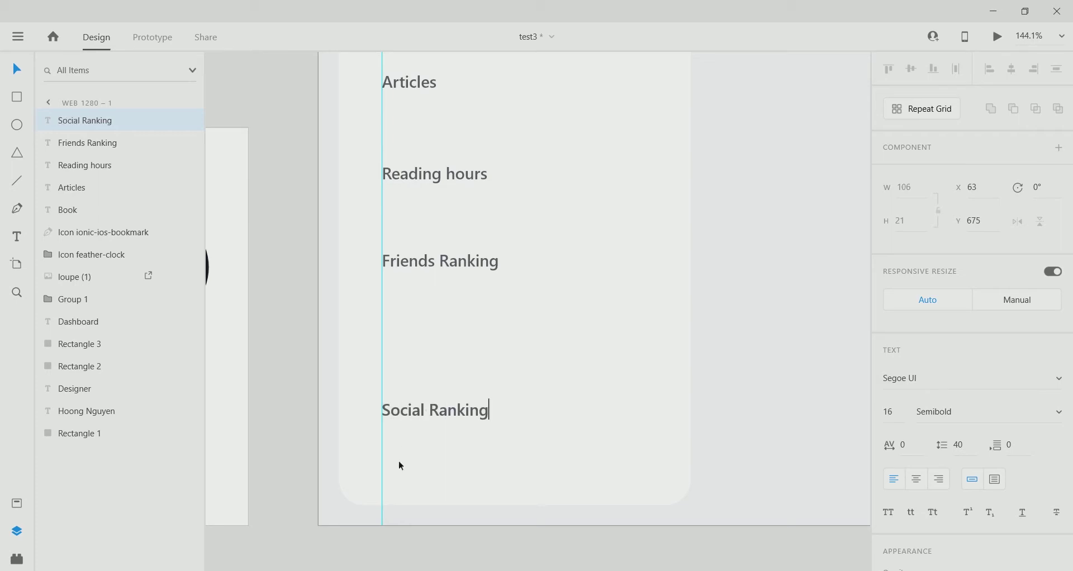
type(" Ranking")
key("Escape")
scroll(424, 450, "down", 2)
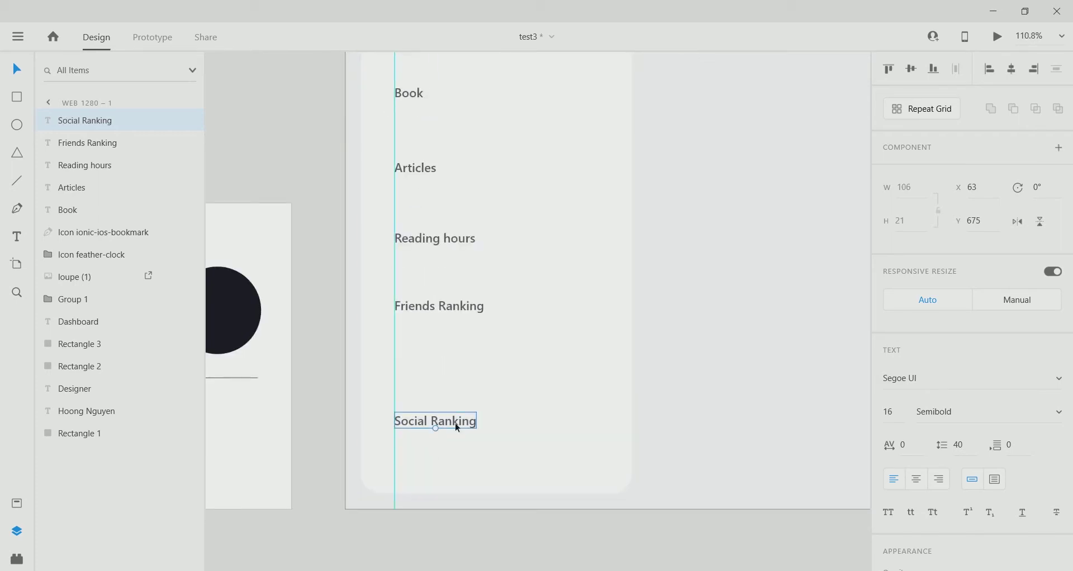
left_click_drag(454, 423, 454, 401)
scroll(499, 371, "down", 2)
left_click_drag(450, 345, 450, 374)
Retype the Social Ranking copy as 'Top 15%' with font size 30.
double_click(450, 373)
type("Top")
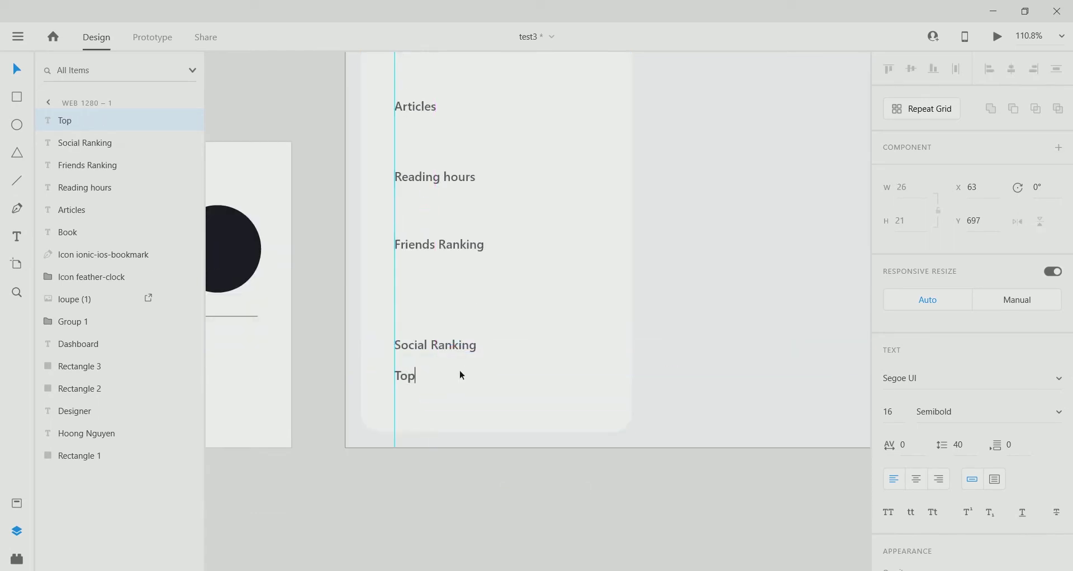
type(" 15")
key("Escape")
scroll(972, 335, "down", 3)
left_click(891, 333)
type("30")
key("Return")
Fill Top 15% with the dark circle's colour using the eyedropper.
scroll(838, 438, "down", 3)
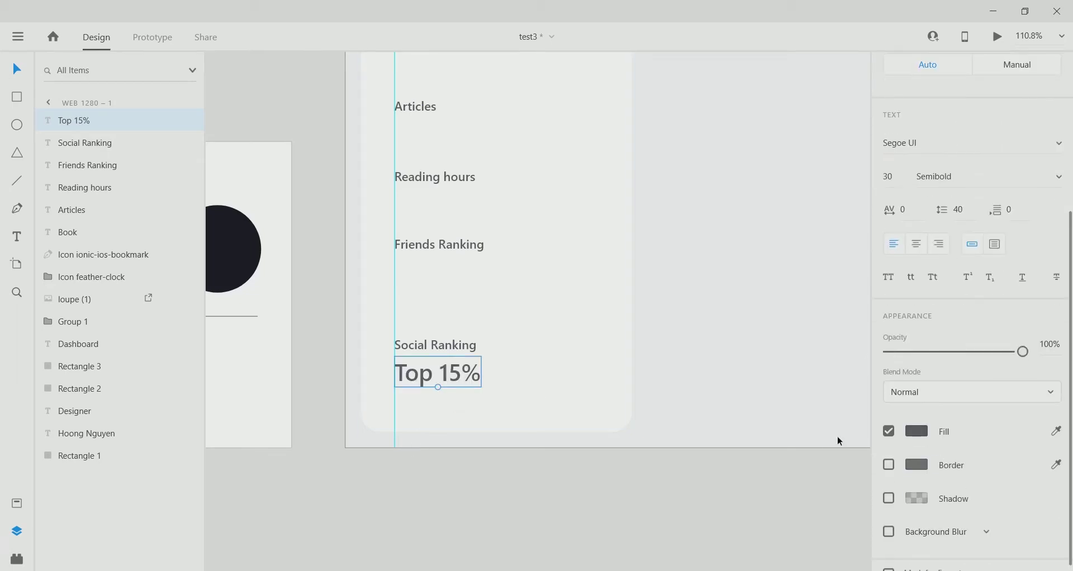
scroll(736, 417, "left", 2)
left_click(916, 431)
left_click(288, 274)
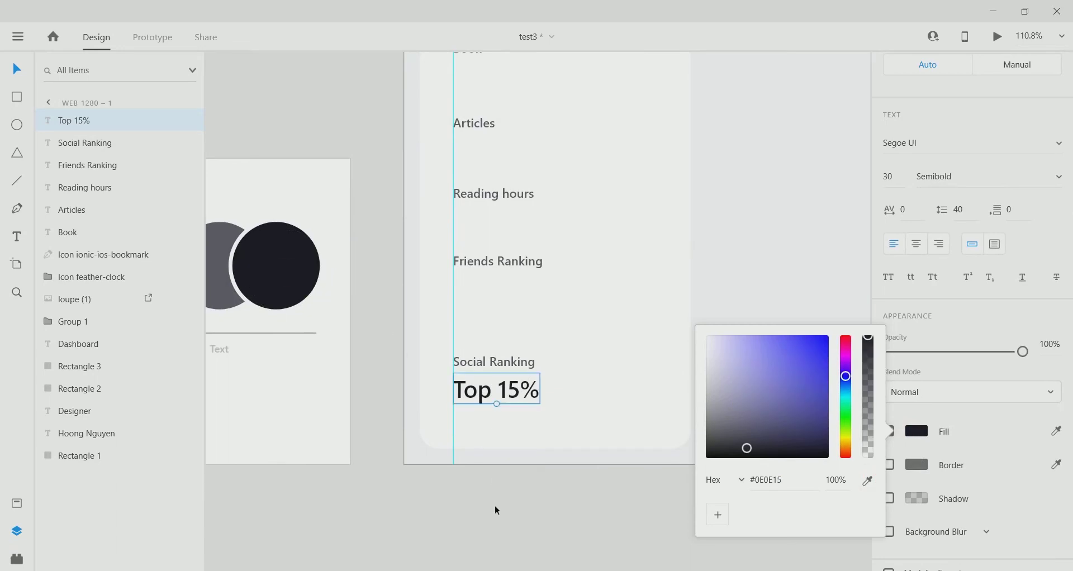
left_click(506, 505)
left_click(519, 397)
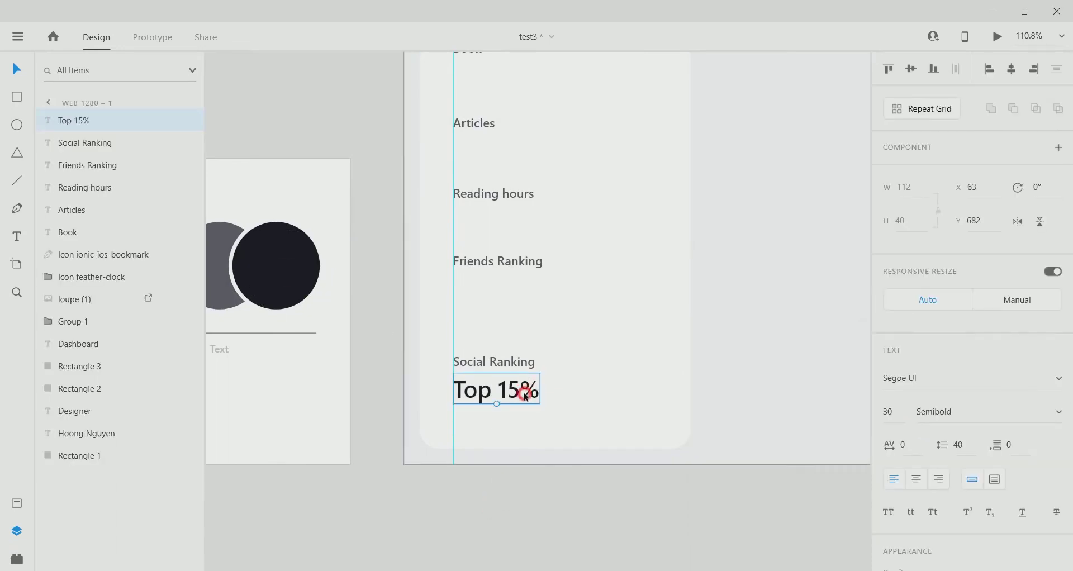
Rearrange Top 15% and Social Ranking, and shorten the artboard to about 719 high.
left_click_drag(525, 396, 531, 433)
left_click_drag(522, 360, 523, 280)
left_click_drag(506, 433, 505, 401)
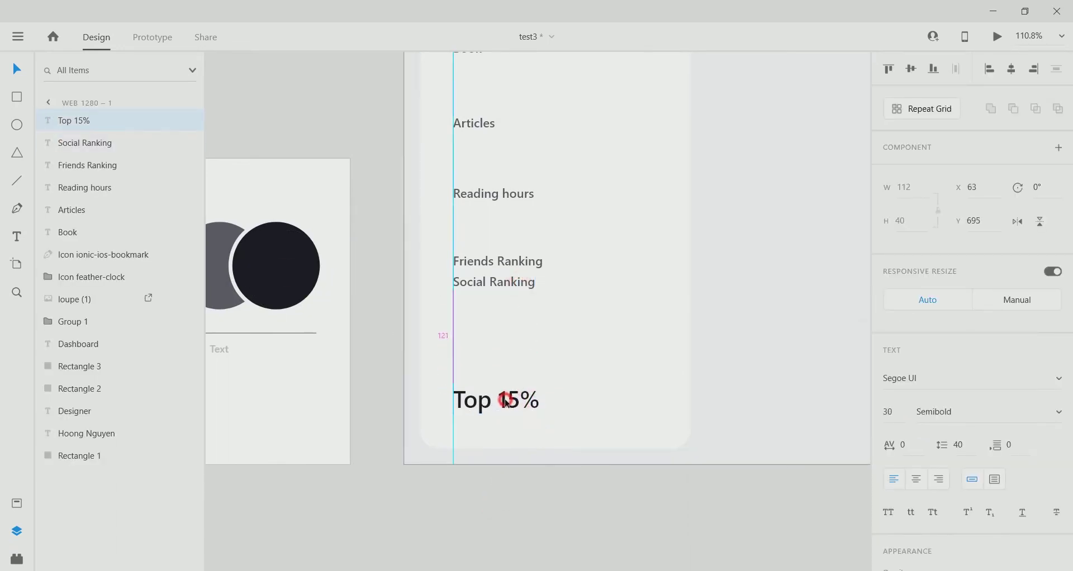
scroll(580, 300, "down", 2)
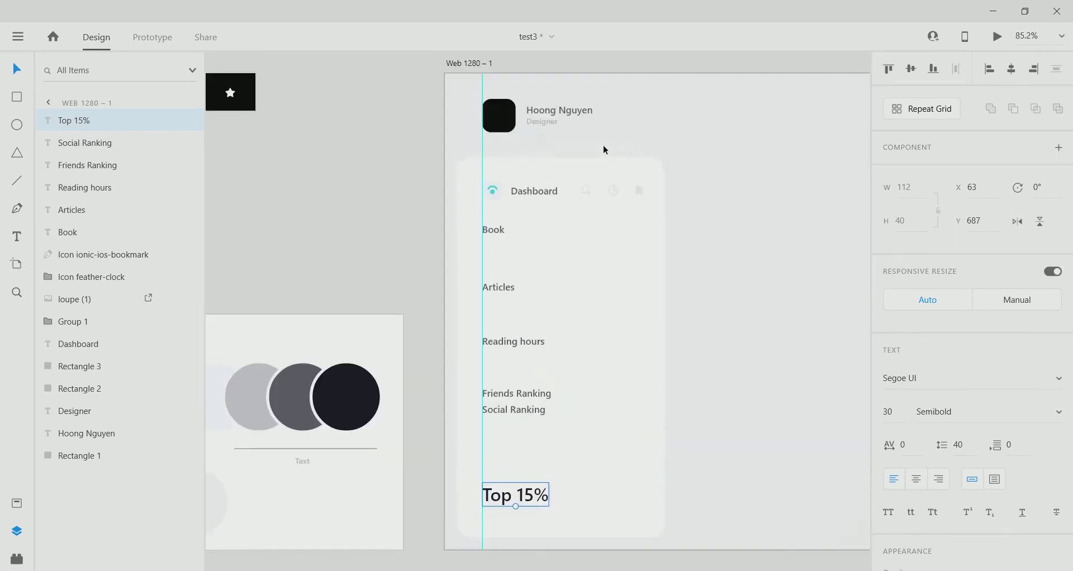
left_click(531, 475)
left_click_drag(525, 550, 510, 503)
Move Social Ranking down to sit just above Top 15%.
left_click(510, 502)
scroll(503, 481, "up", 5)
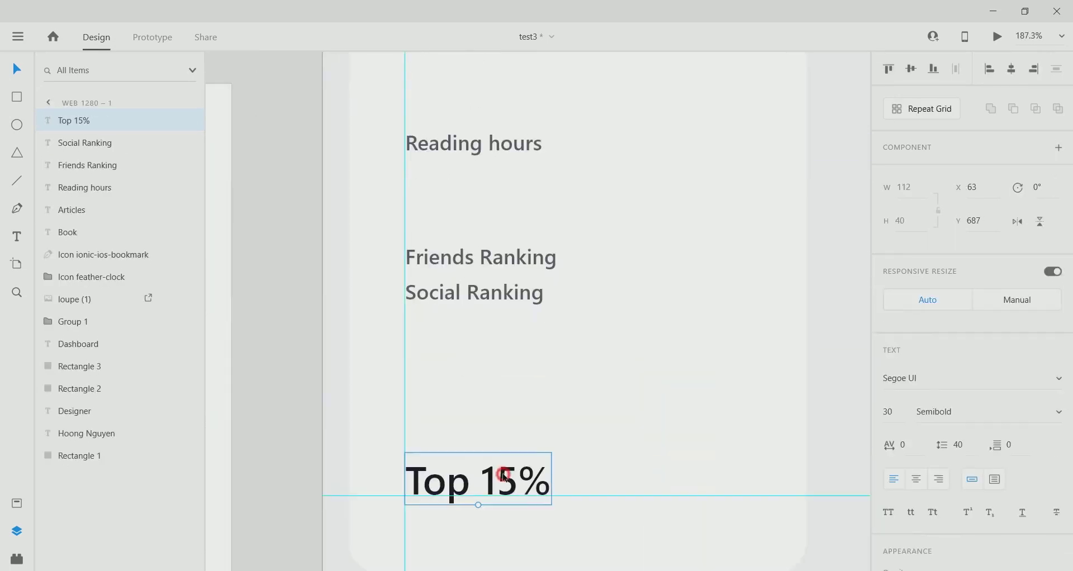
scroll(578, 486, "down", 5)
scroll(578, 486, "up", 2)
left_click_drag(508, 390, 506, 463)
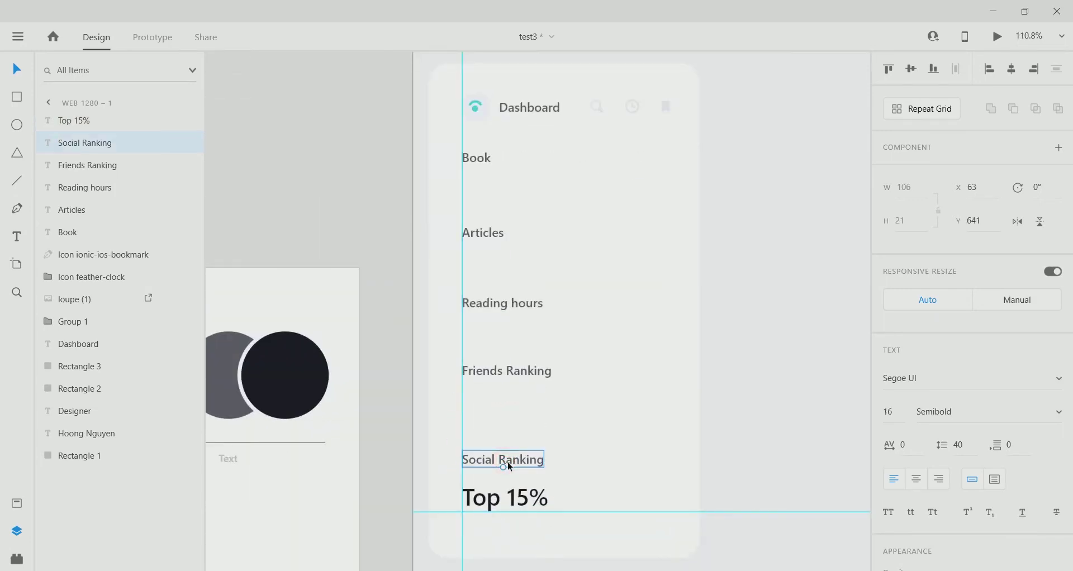
Set the Book, Articles, Reading hours, Friends Ranking and Social Ranking labels to size 13.
left_click(521, 368, "shift")
left_click(517, 300, "shift")
left_click(497, 230, "shift")
left_click(490, 155, "shift")
left_click(887, 412)
type("13")
key("Return")
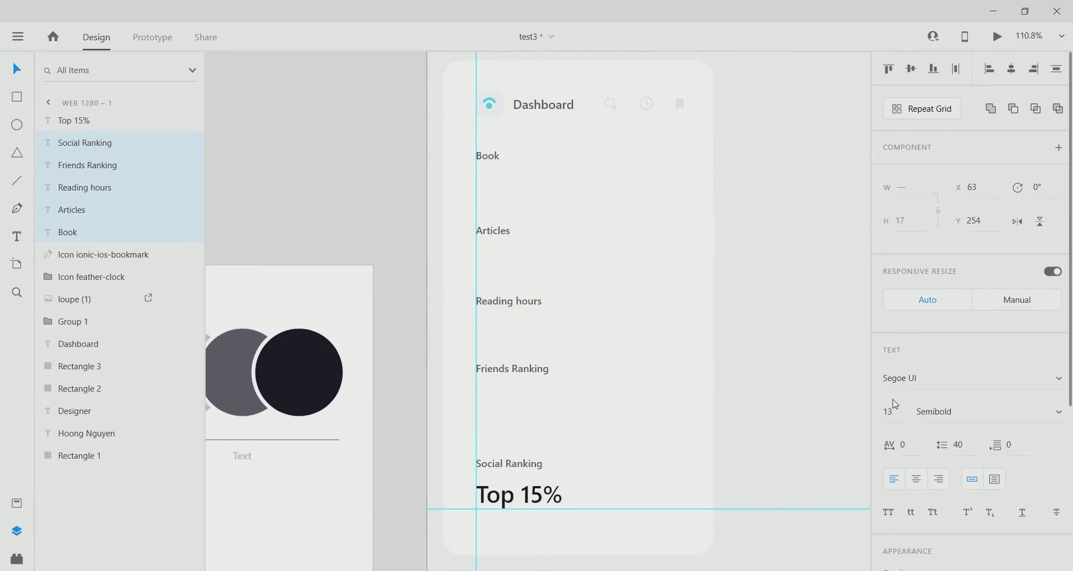
Fill the five labels with the light grey circle's colour via the eyedropper.
scroll(938, 362, "down", 2)
scroll(923, 507, "down", 3)
left_click(924, 507)
left_click(867, 519)
left_click(354, 367)
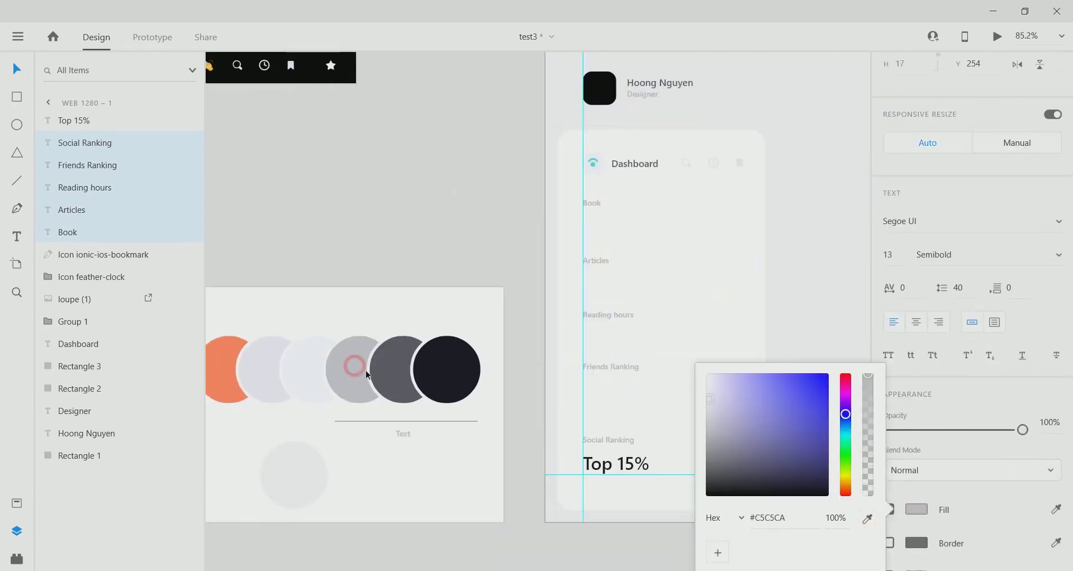
scroll(618, 319, "up", 2)
scroll(578, 408, "down", 1)
scroll(578, 408, "right", 1)
left_click(578, 402)
Distribute the five labels vertically and Alt-drag a Top 15% copy upward.
left_click(540, 426)
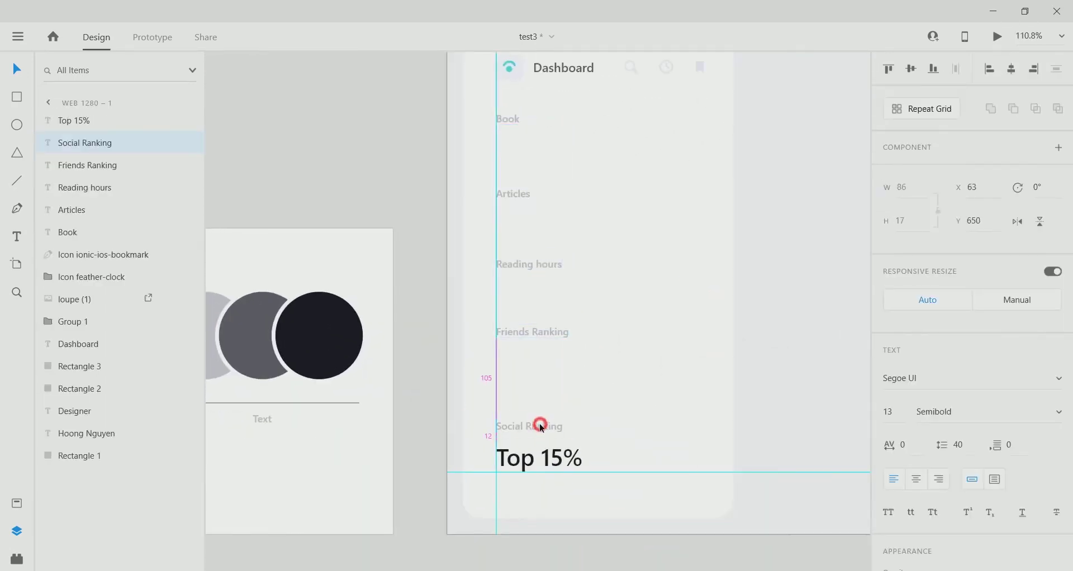
left_click_drag(537, 428, 538, 429)
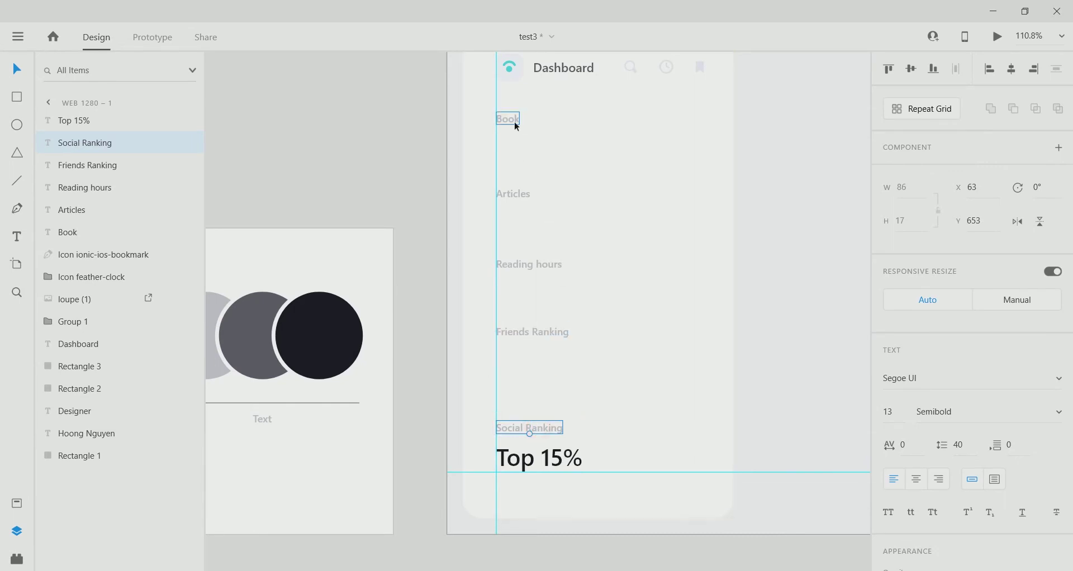
left_click(537, 332, "shift")
left_click(517, 262, "shift")
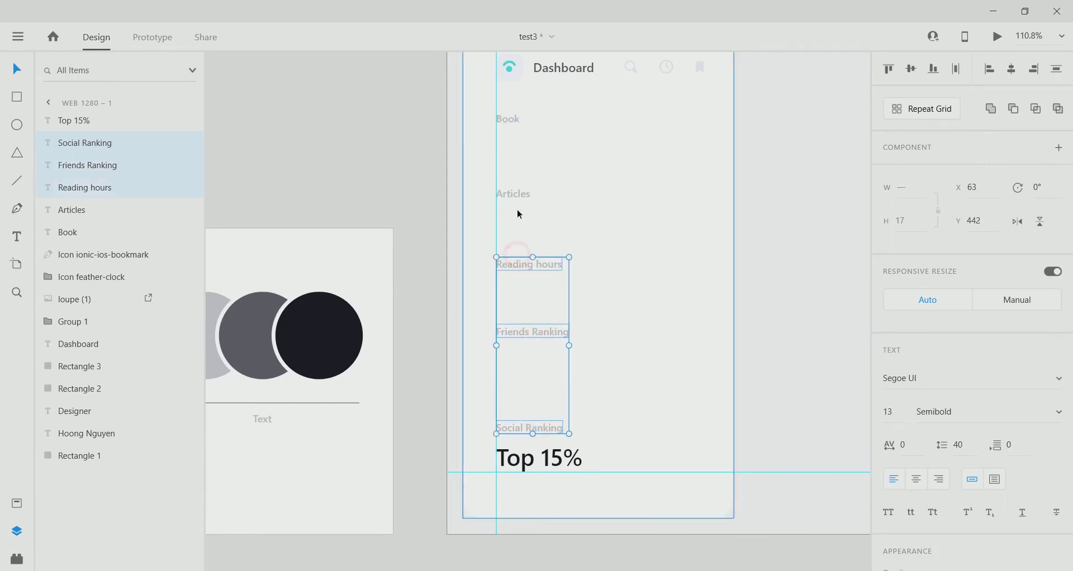
left_click(1059, 68)
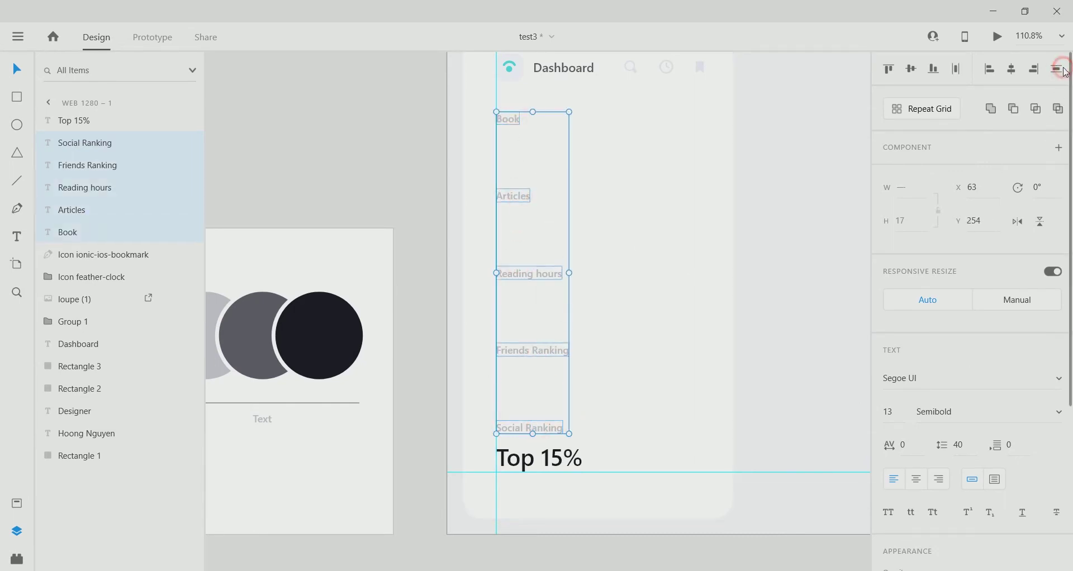
left_click(545, 473)
left_click_drag(545, 472, 513, 156)
Retype the copied values as 3rd, 225 and 88 under Friends Ranking, Reading hours and Articles.
double_click(541, 384)
type("3rd")
key("Escape")
double_click(526, 309)
key("Escape")
type("88")
key("Escape")
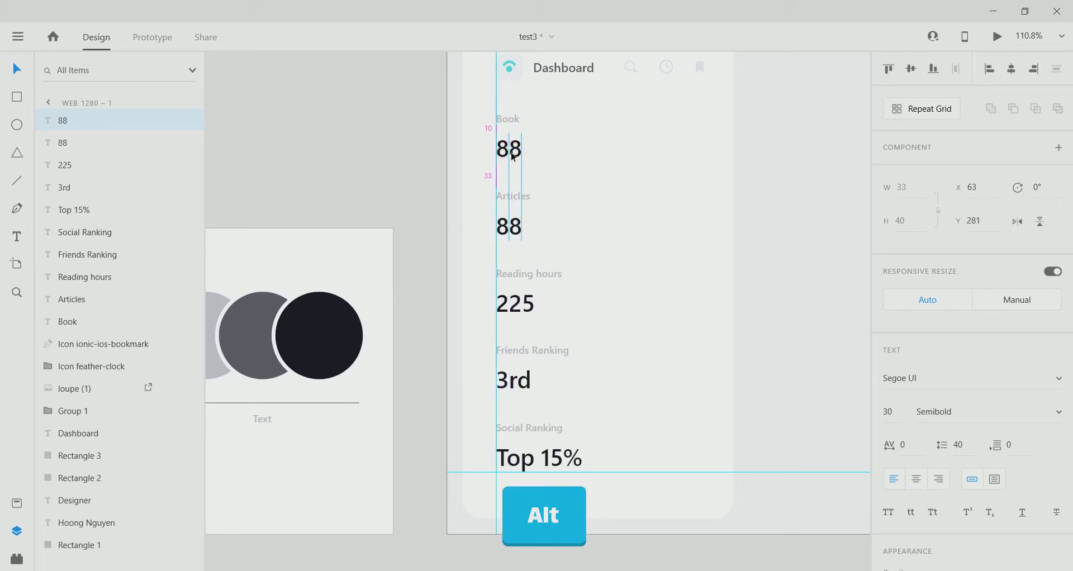
Change the value under Book to 15 and select the whole artboard.
double_click(513, 156)
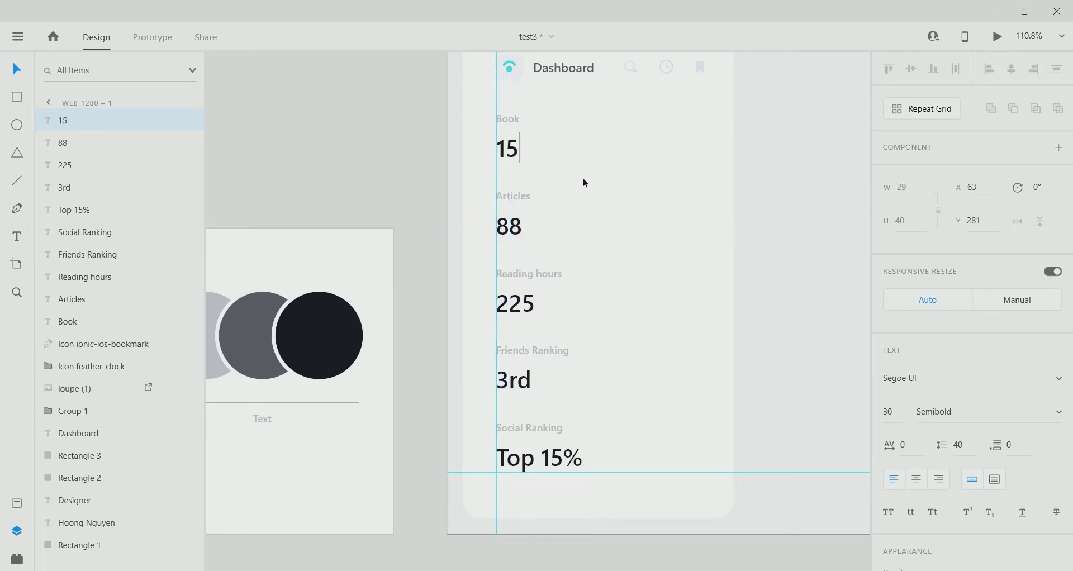
left_click(350, 144)
scroll(560, 287, "up", 2)
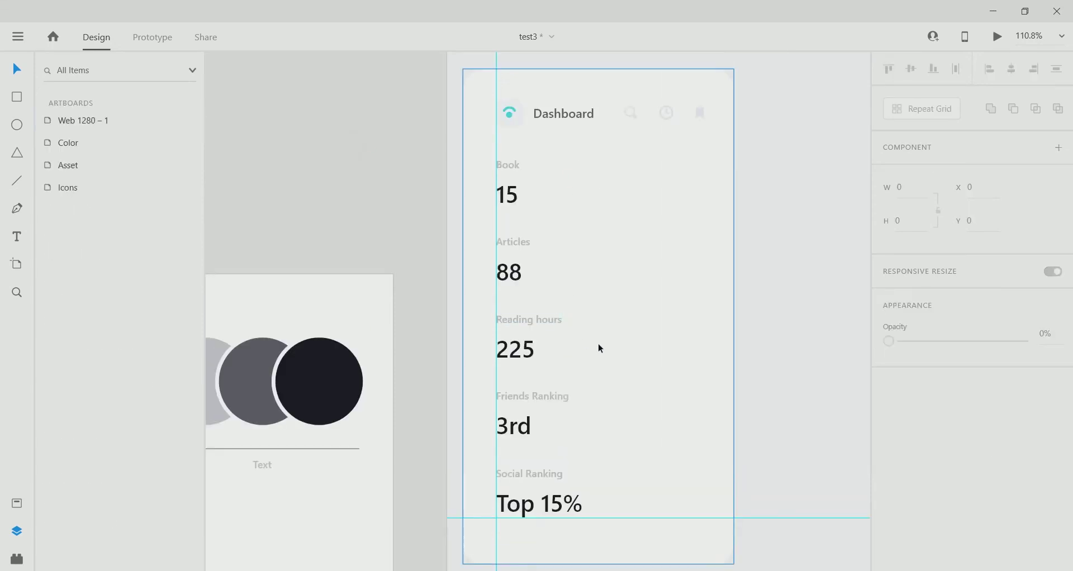
scroll(600, 348, "down", 3)
left_click(678, 539)
scroll(562, 272, "up", 6)
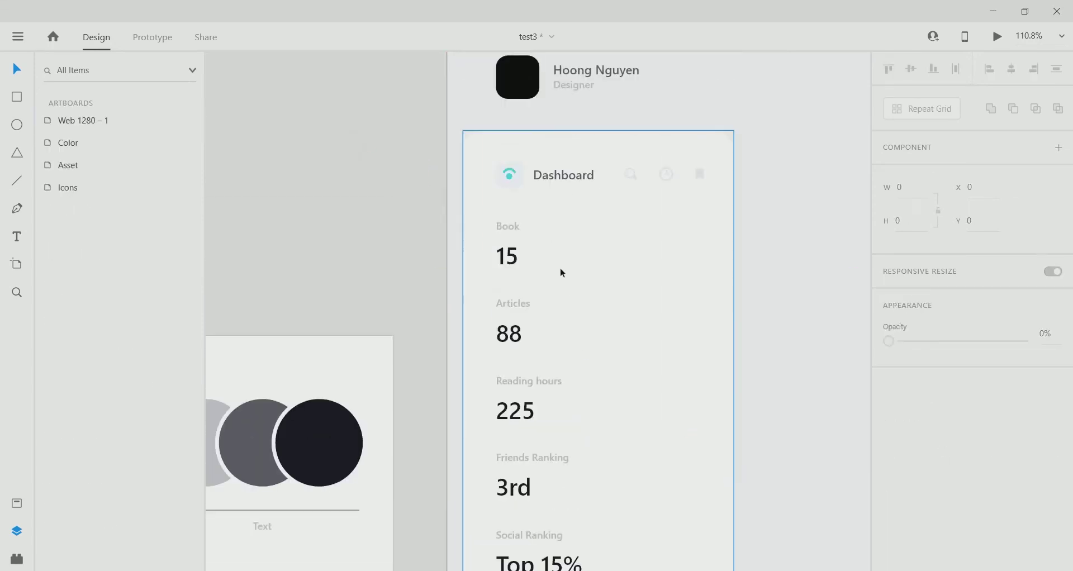
scroll(561, 272, "right", 2)
Draw a thin 140-wide rectangle to the right of the Book count 15.
key("r")
scroll(570, 259, "up", 3)
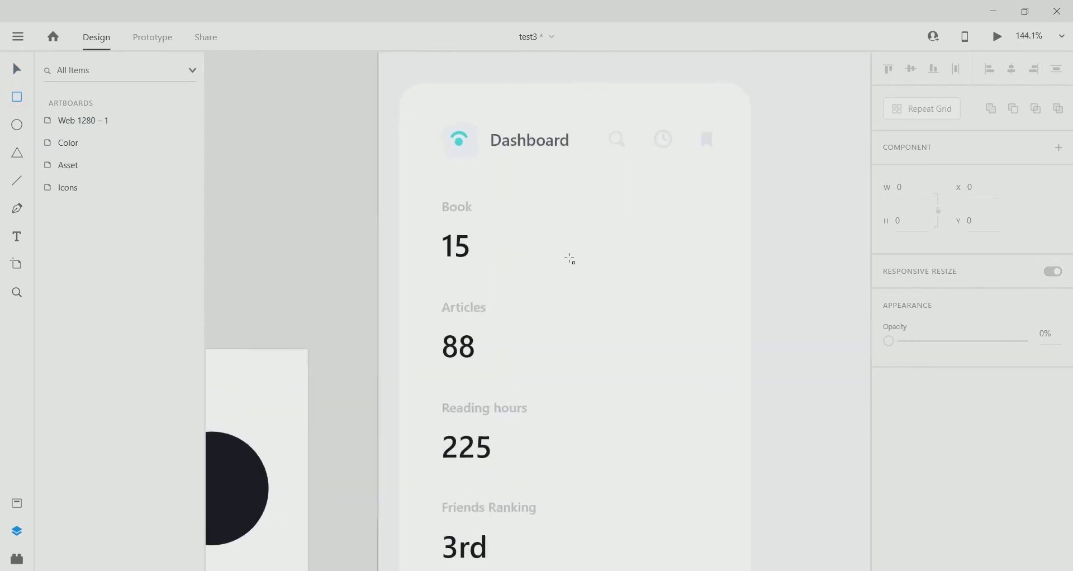
left_click_drag(472, 244, 665, 250)
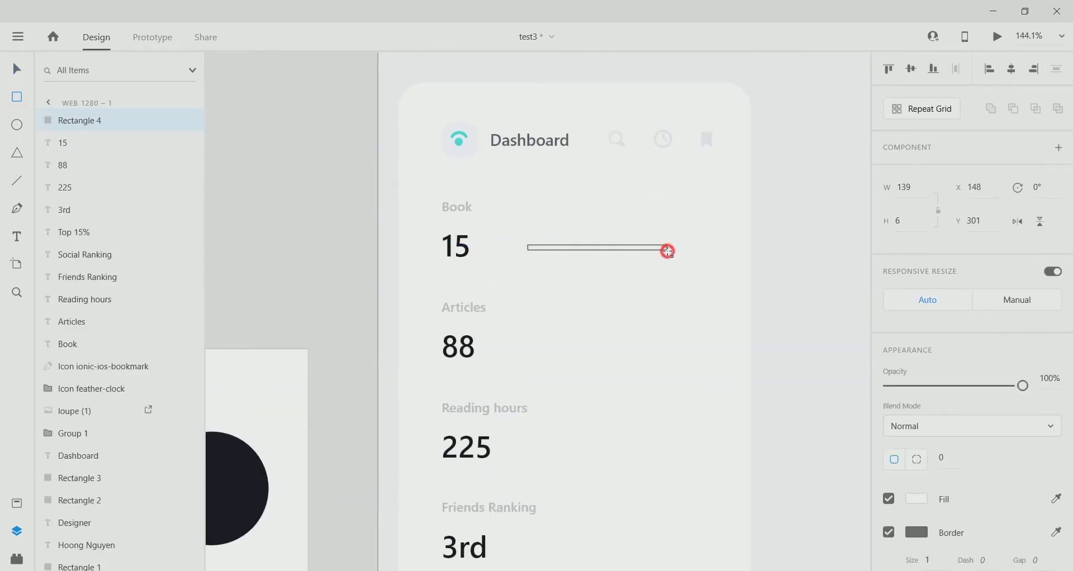
left_click_drag(669, 250, 669, 250)
type("140")
key("Return")
scroll(520, 201, "up", 5)
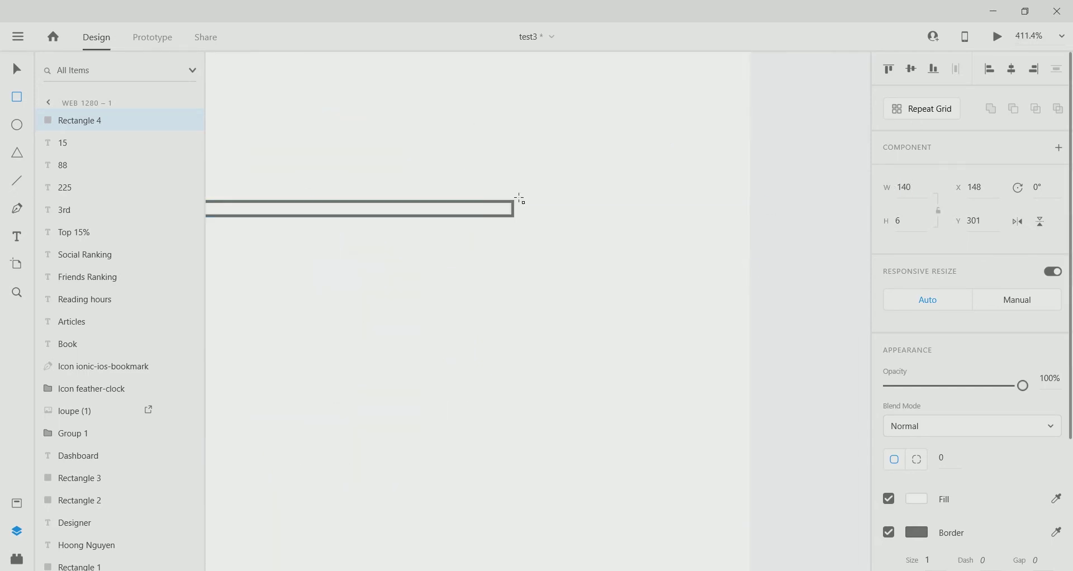
scroll(723, 295, "down", 3)
scroll(520, 228, "up", 3)
scroll(704, 352, "down", 8)
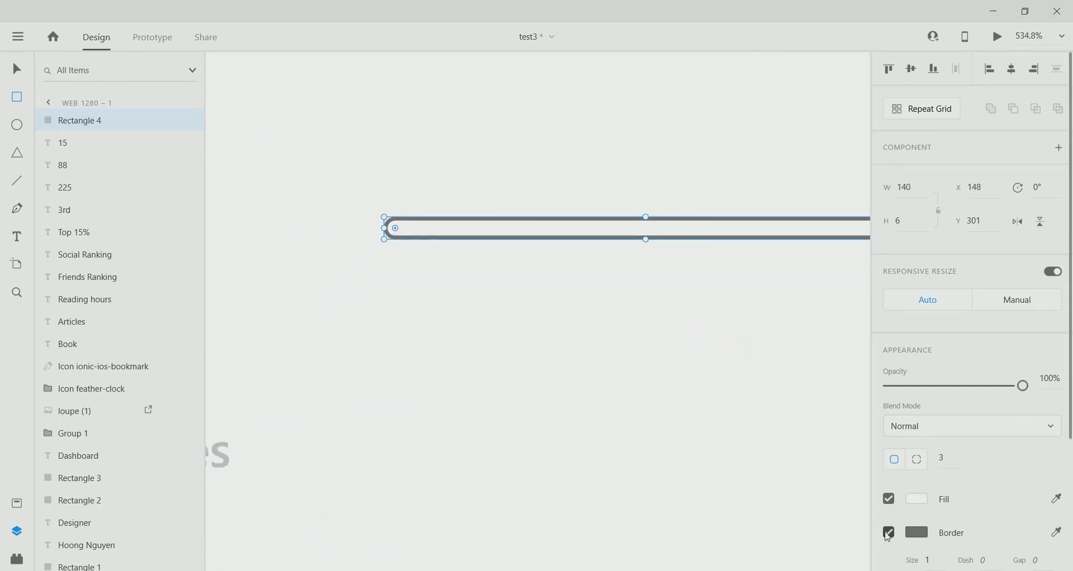
Fill the bar with the light circle's grey colour using the eyedropper.
left_click(917, 498)
left_click(868, 519)
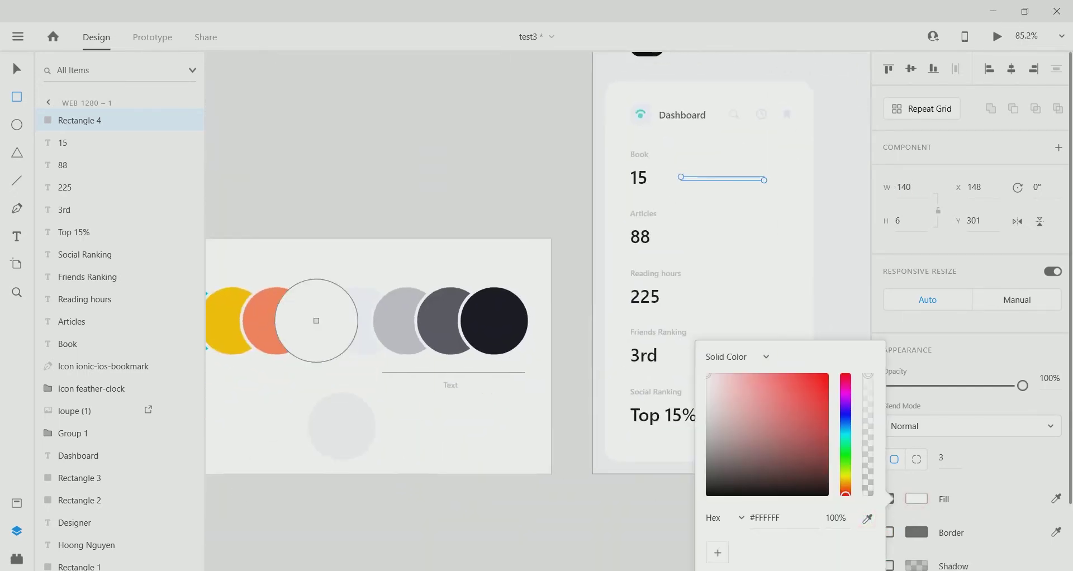
left_click(313, 321)
scroll(503, 280, "right", 5)
scroll(503, 280, "up", 2)
scroll(500, 312, "left", 5)
scroll(501, 311, "down", 2)
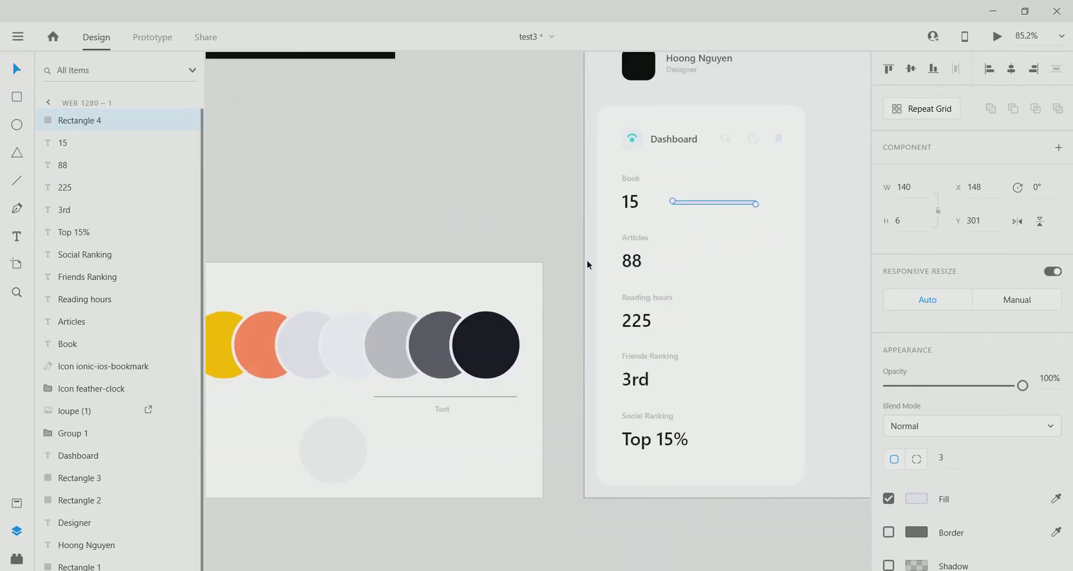
left_click(586, 259)
Set the grey track's height to 5 and align it beside the 15.
left_click(709, 203)
scroll(727, 204, "up", 5)
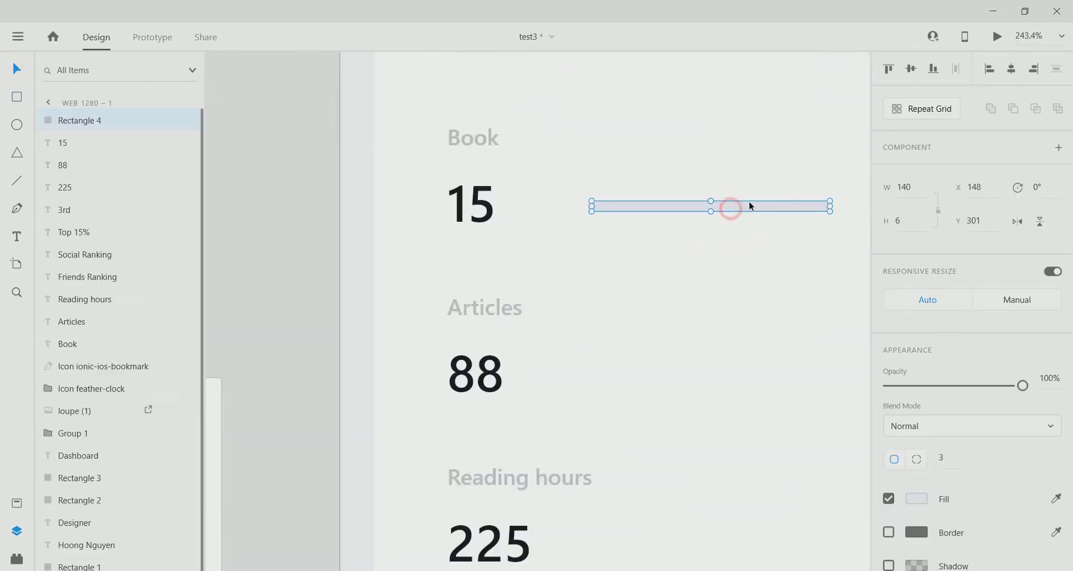
scroll(783, 251, "down", 4)
scroll(642, 259, "up", 3)
left_click_drag(580, 266, 575, 261)
scroll(585, 284, "down", 4)
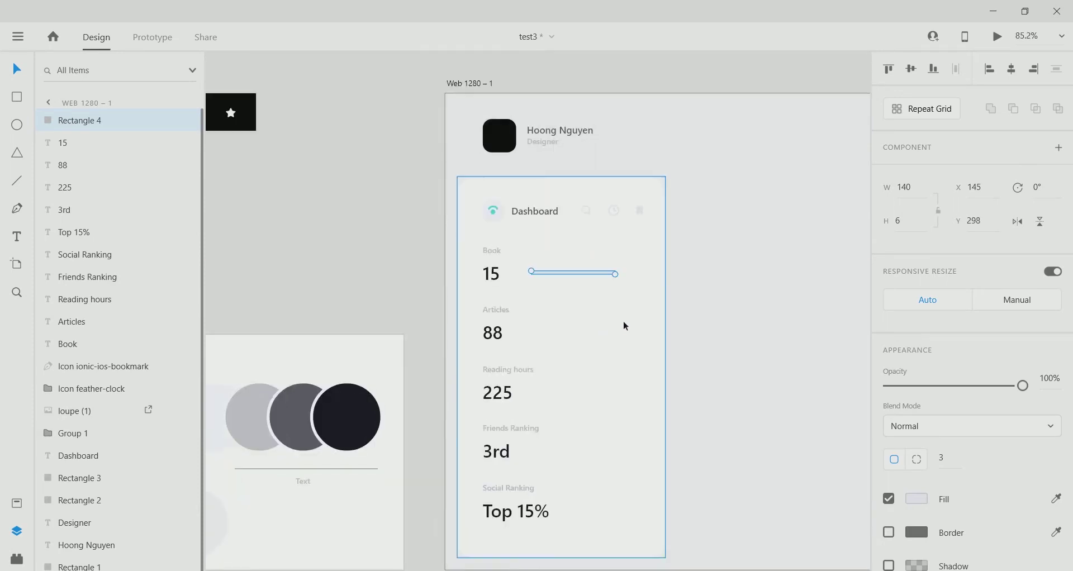
scroll(602, 286, "up", 5)
left_click(910, 220)
type("5")
scroll(530, 239, "up", 3)
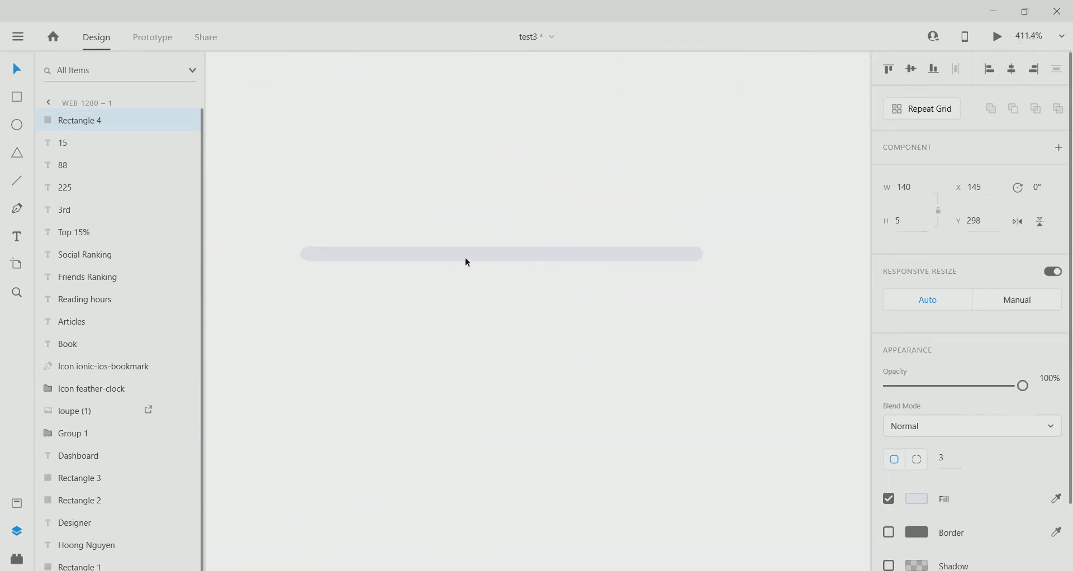
left_click_drag(481, 253, 481, 252)
scroll(610, 309, "left", 3)
scroll(610, 308, "up", 1)
left_click_drag(619, 301, 618, 306)
scroll(665, 362, "down", 4)
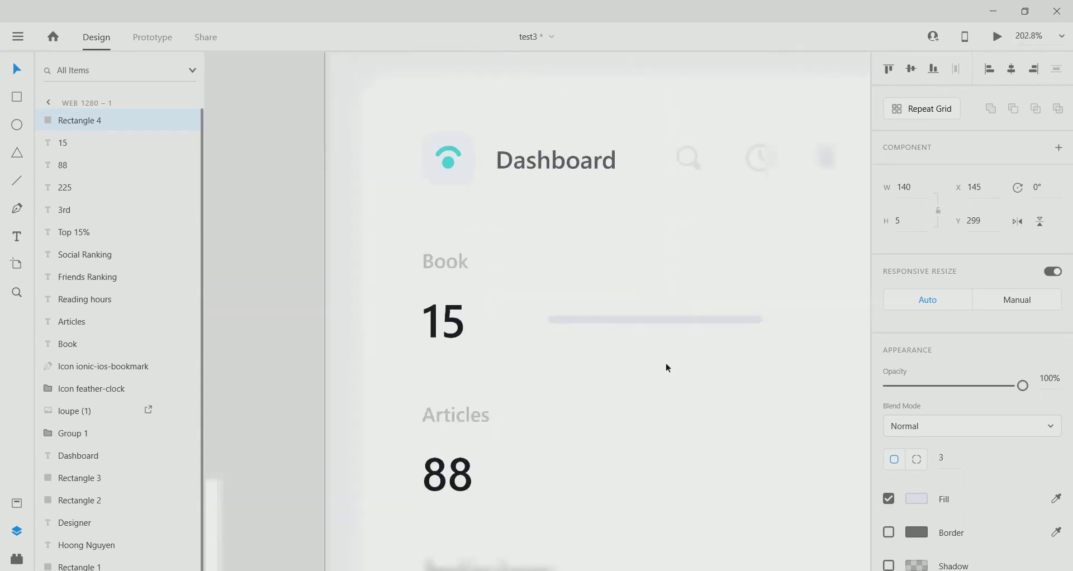
Copy and paste the grey track to stack a duplicate on top.
right_click(593, 312)
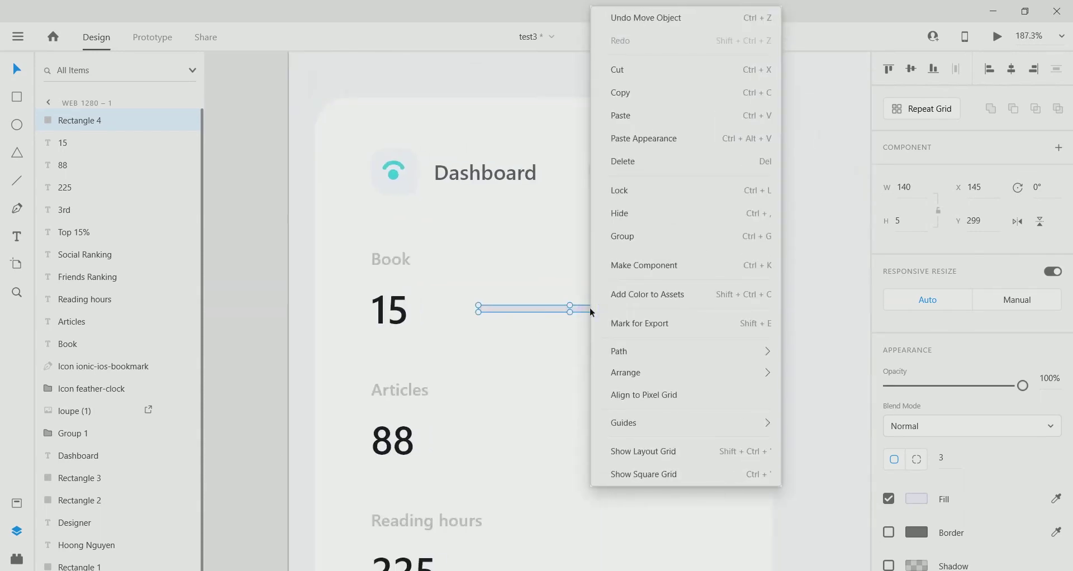
left_click(672, 96)
right_click(612, 308)
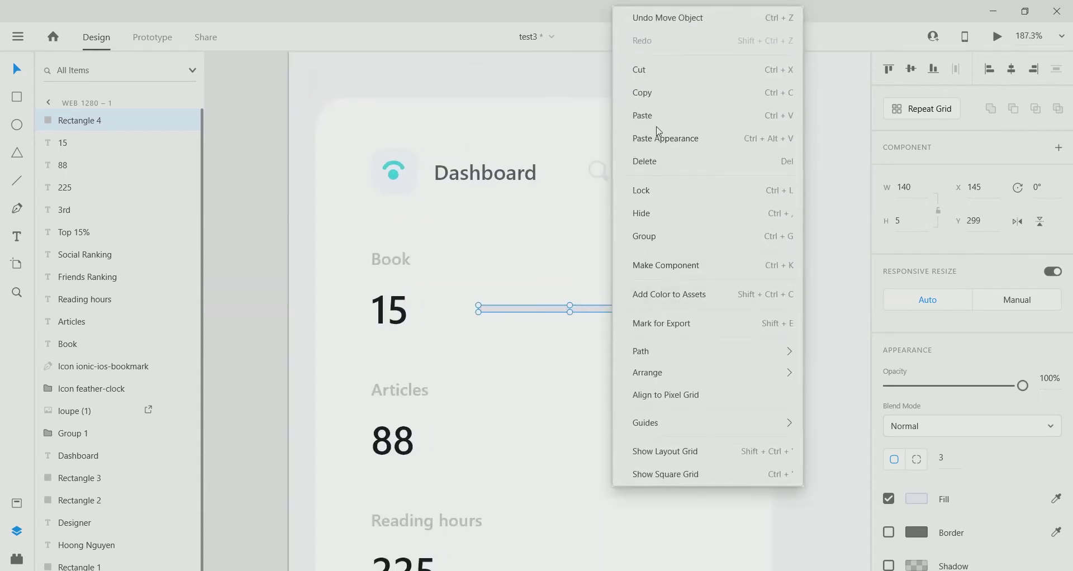
left_click(657, 114)
Fill the duplicate with the teal swatch colour and shorten it to about 73 wide.
scroll(721, 349, "down", 6)
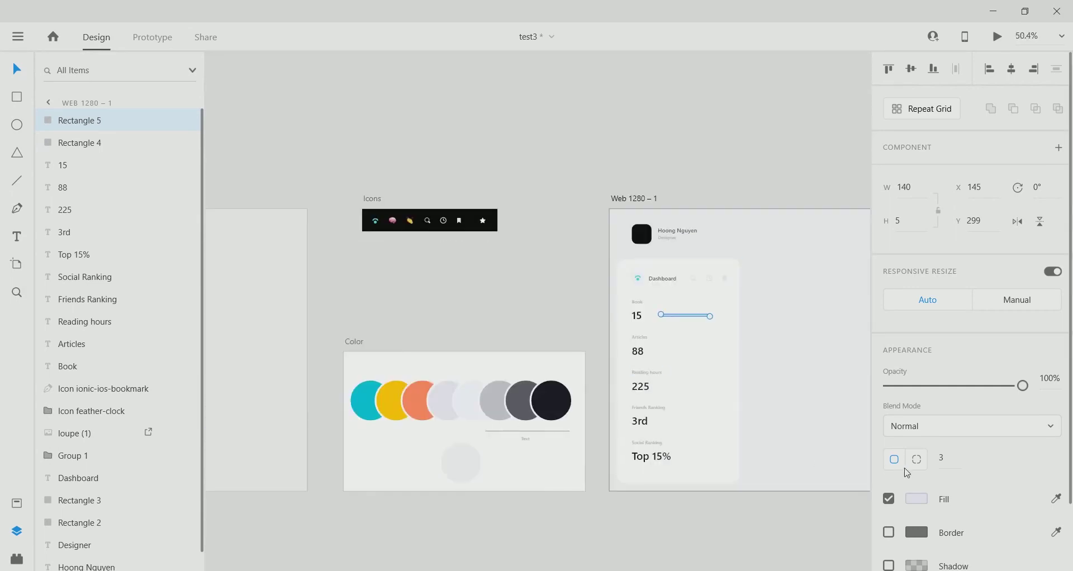
left_click(917, 499)
left_click(868, 519)
left_click(370, 401)
scroll(707, 324, "up", 5)
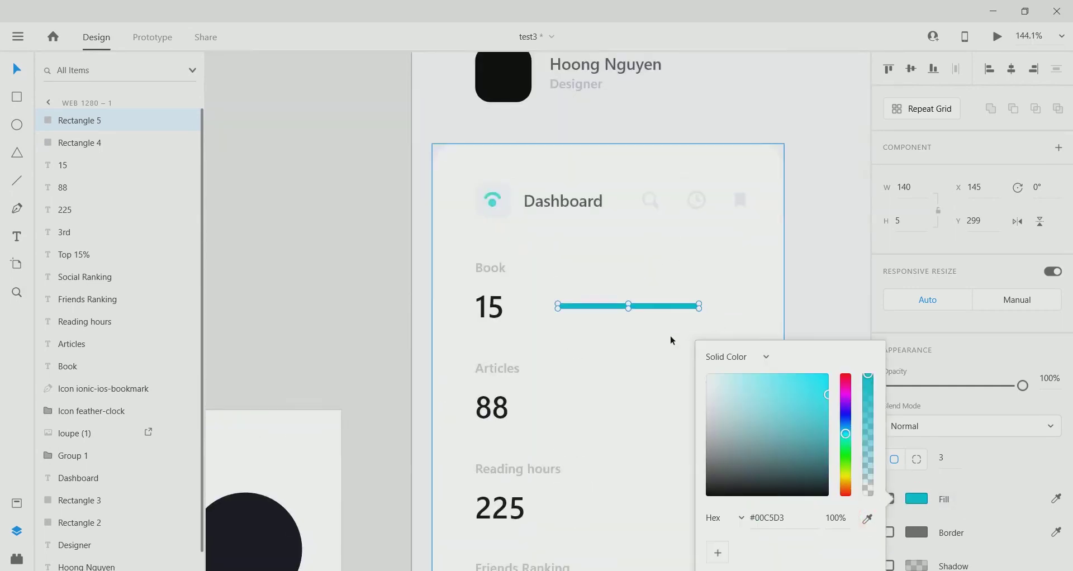
scroll(662, 319, "up", 5)
left_click_drag(721, 300, 528, 320)
scroll(546, 380, "down", 5)
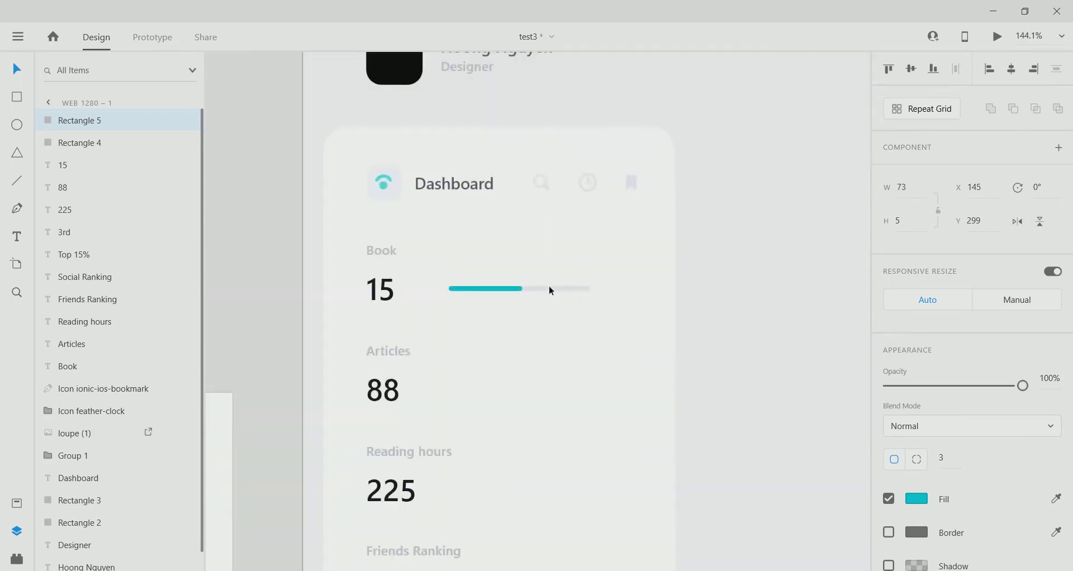
Group the teal bar with its grey track and paste a copy beside 88.
right_click(69, 124)
left_click(95, 302)
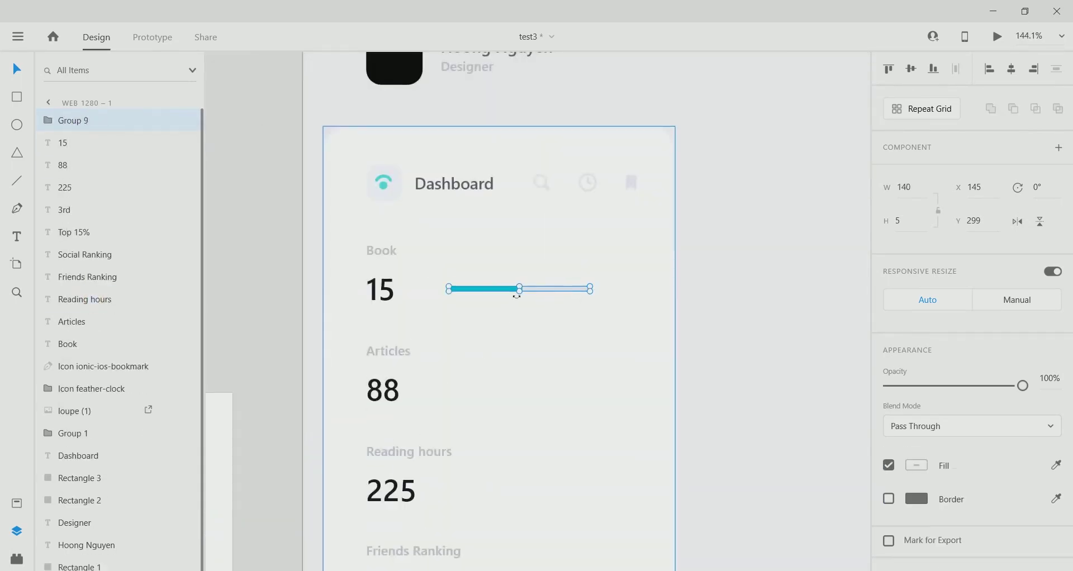
right_click(536, 293)
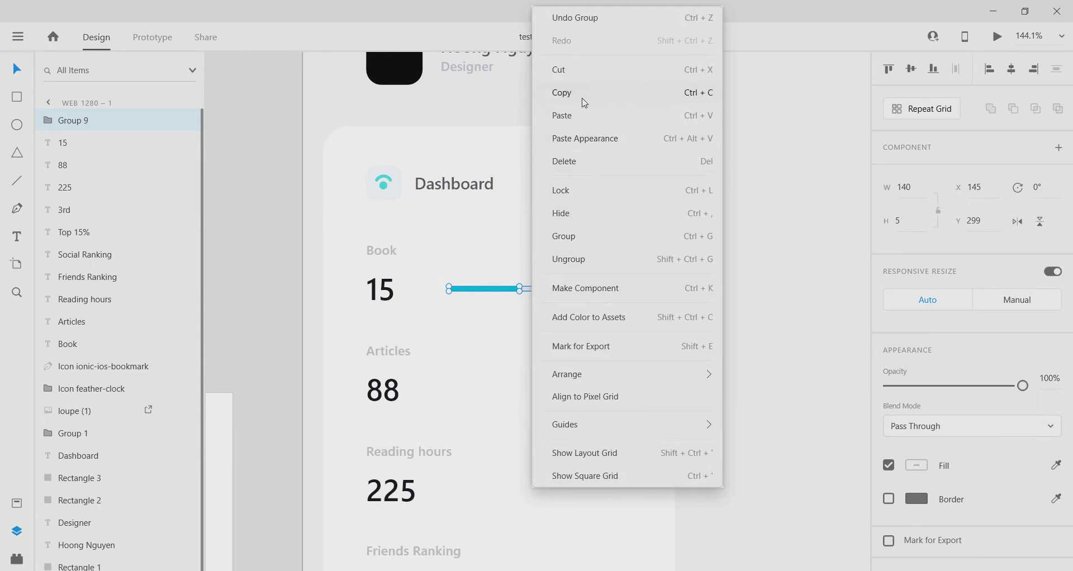
left_click(584, 103)
scroll(539, 273, "down", 3)
right_click(522, 201)
left_click(623, 125)
left_click_drag(522, 201, 517, 307)
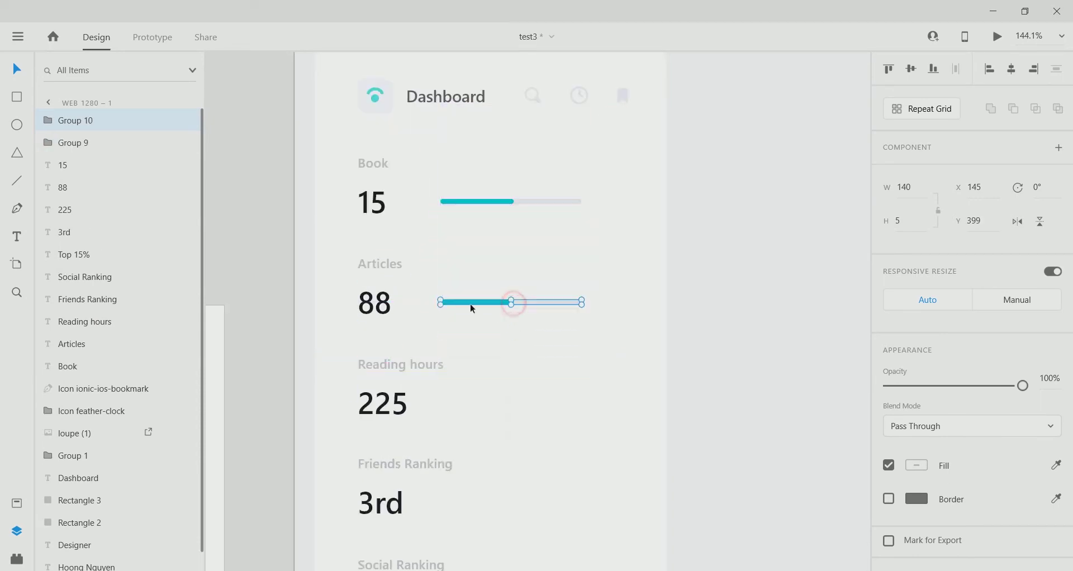
scroll(479, 291, "up", 5)
Lengthen the Articles bar's fill to about 121 wide and colour it yellow.
double_click(540, 302)
left_click_drag(581, 292, 687, 292)
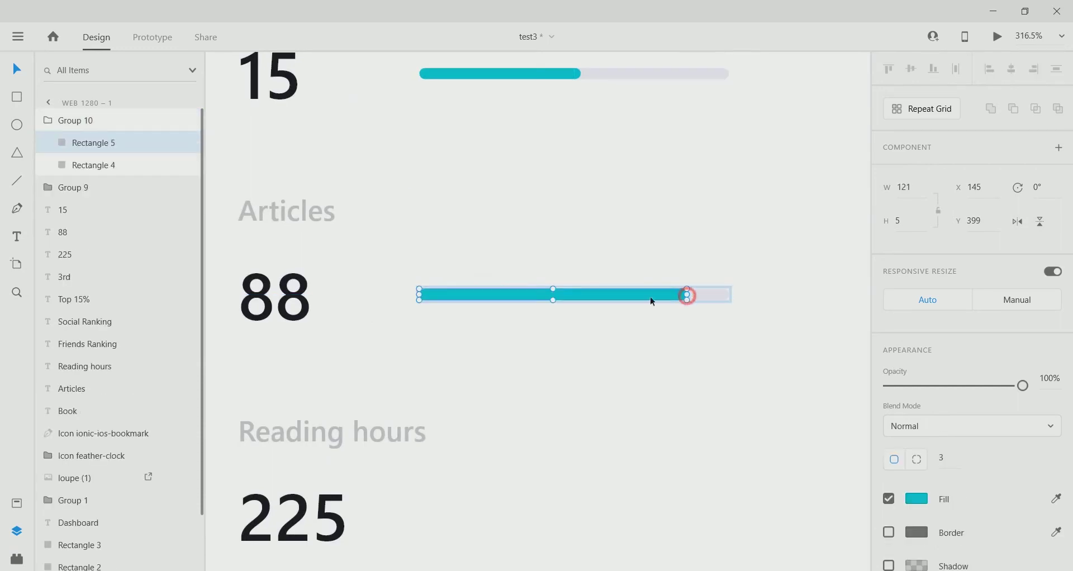
key("ctrl+0")
left_click(916, 499)
left_click(867, 519)
left_click(267, 364)
scroll(521, 326, "up", 5)
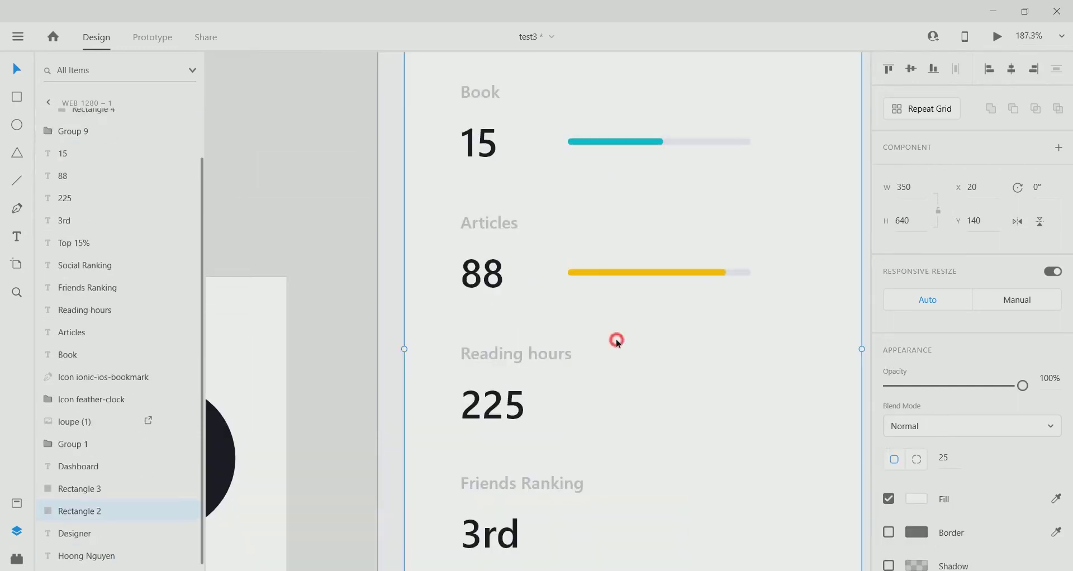
Duplicate the Articles bar group and move the copy beside 225.
key("Escape")
scroll(642, 338, "right", 2)
right_click(623, 262)
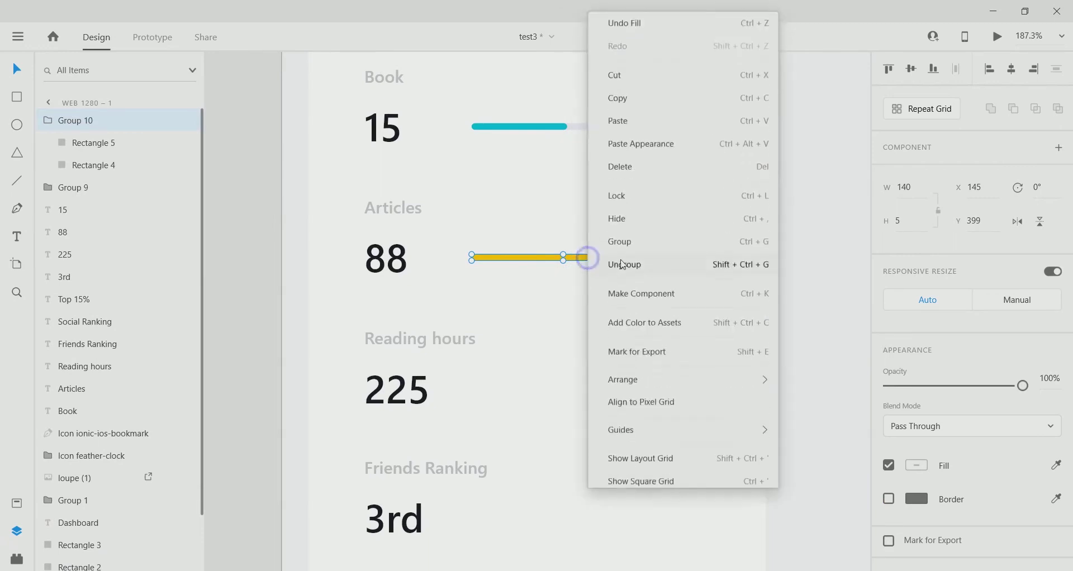
key("Escape")
left_click_drag(592, 256, 561, 392)
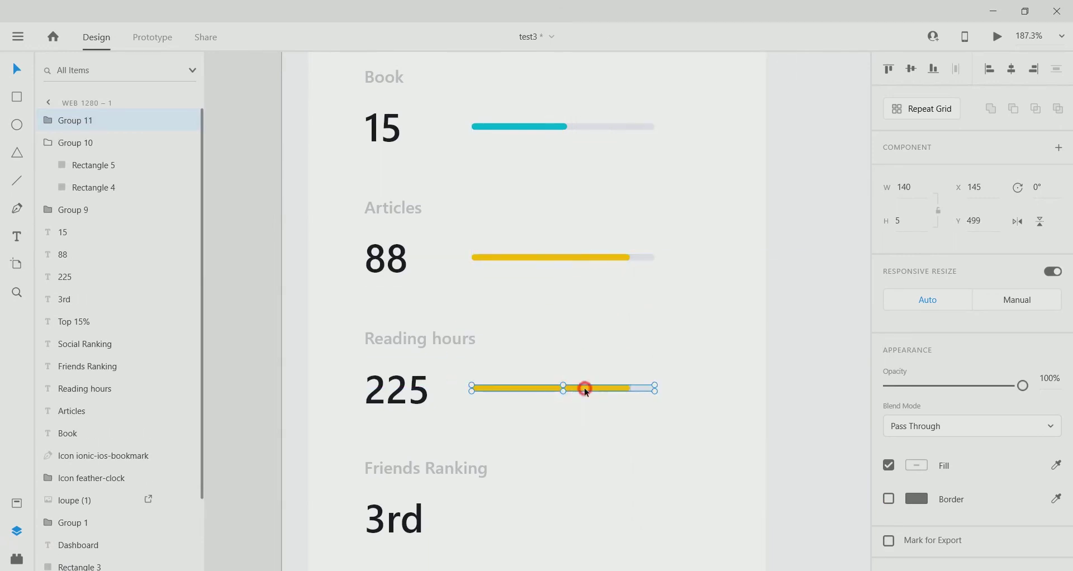
Shorten the Reading hours fill to 51 wide and colour it orange #FF865C.
double_click(583, 388)
scroll(485, 387, "up", 2)
scroll(642, 340, "up", 3)
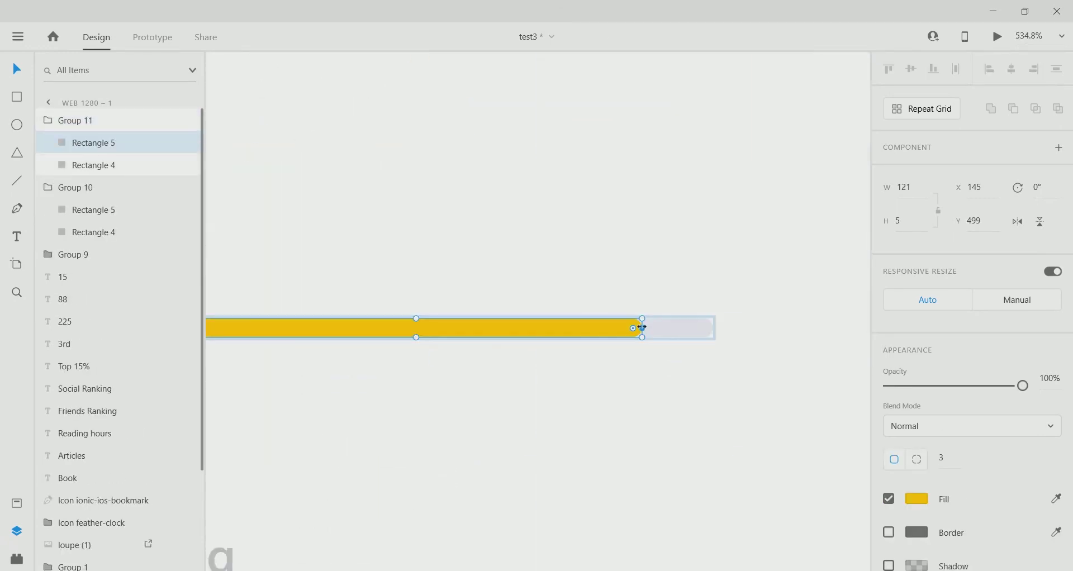
left_click_drag(639, 327, 505, 343)
scroll(505, 343, "down", 4)
scroll(619, 418, "down", 5)
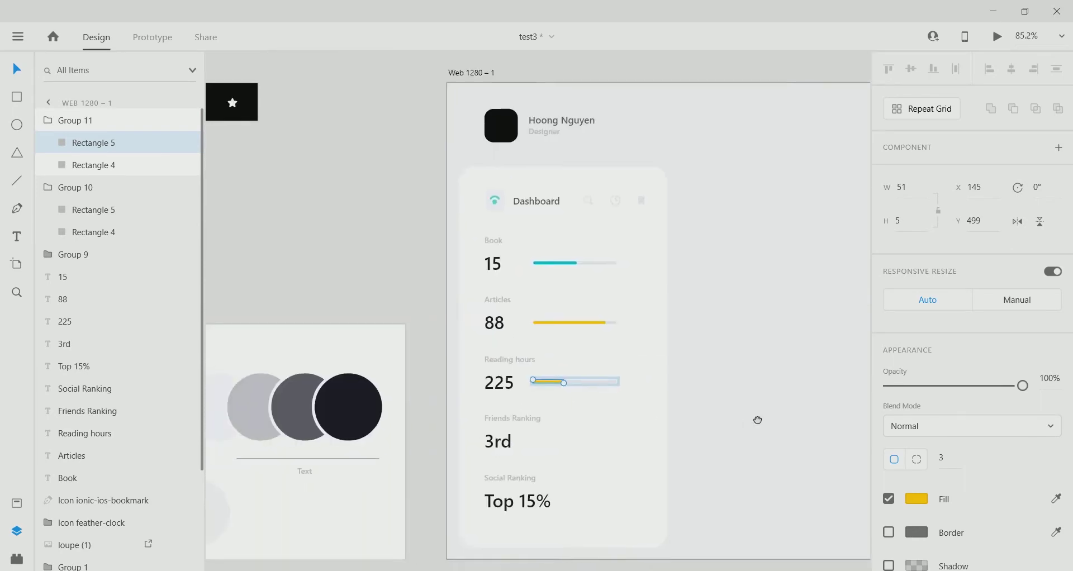
left_click(916, 498)
left_click(868, 518)
left_click(311, 411)
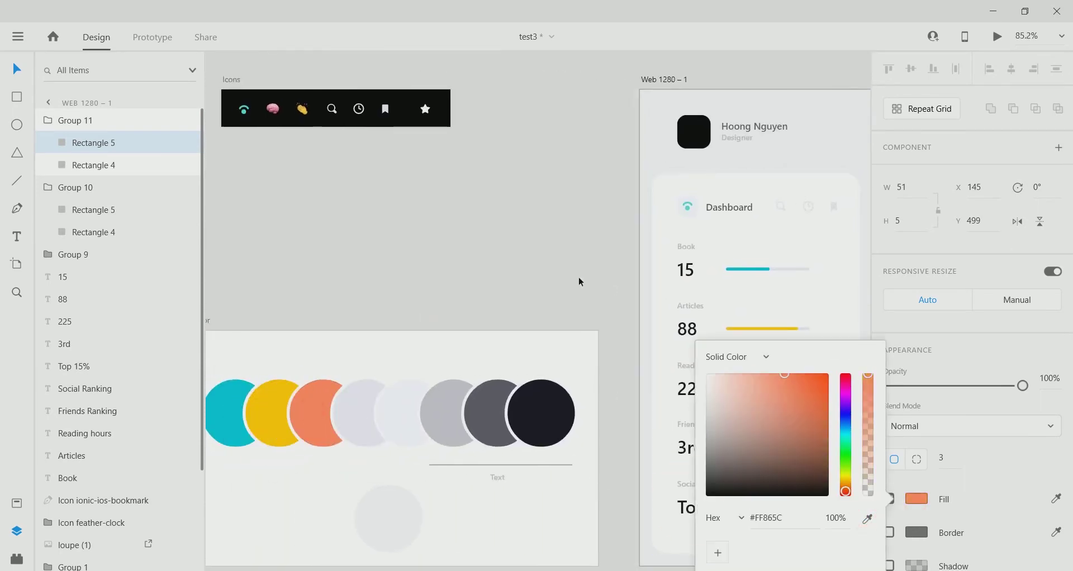
left_click(579, 281)
scroll(613, 343, "up", 3)
key("ctrl+0")
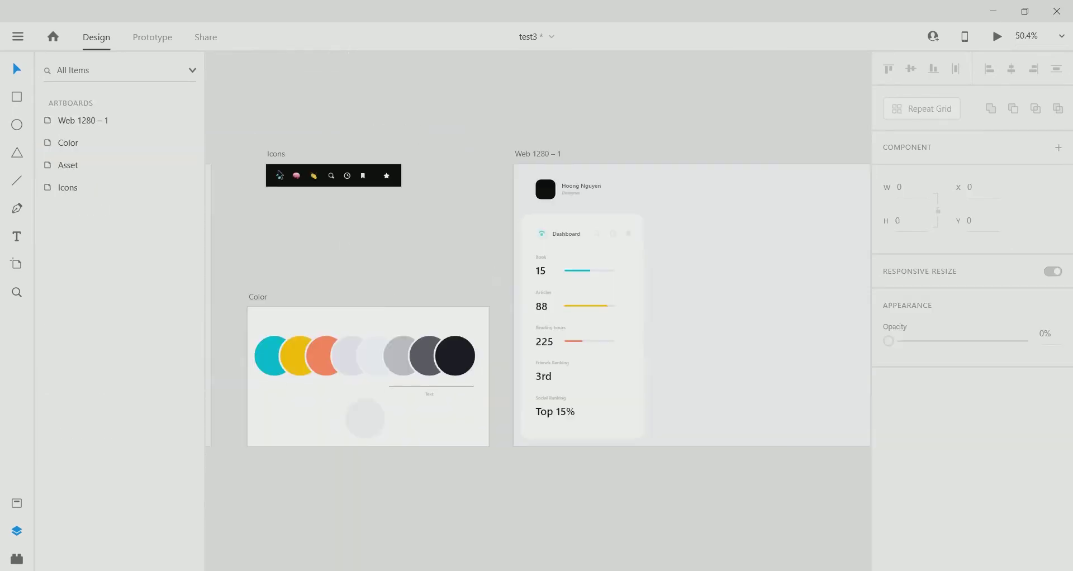
Copy the yellow and pink brain icons from the Icons artboard into Web 1280 – 1.
left_click(314, 176)
right_click(298, 180)
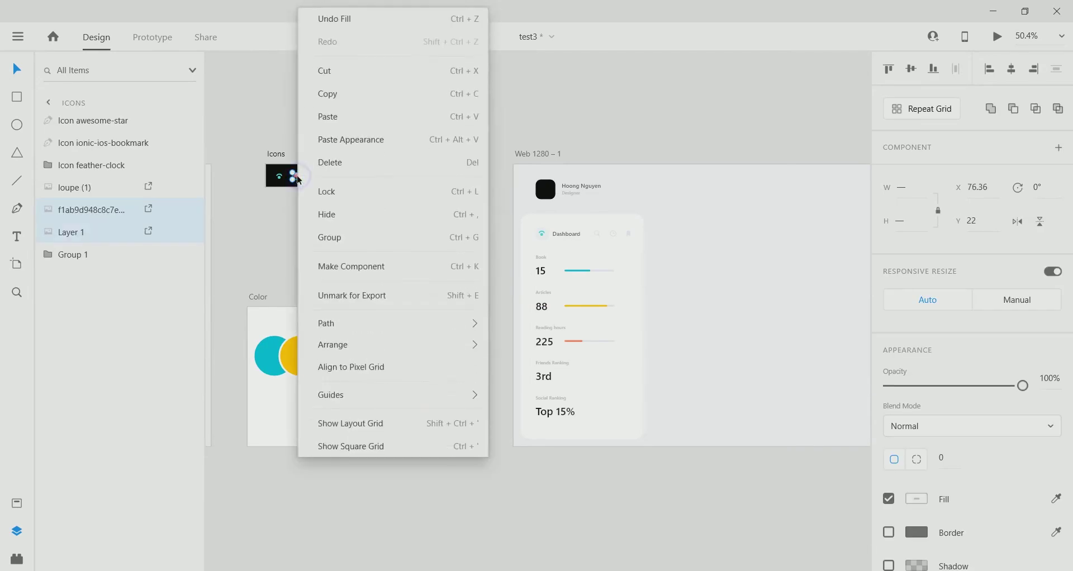
left_click(324, 91)
left_click(579, 397)
right_click(581, 397)
left_click(603, 115)
Position the yellow icon beside 3rd and the brain icon beside Top 15%.
scroll(521, 144, "up", 3)
left_click_drag(495, 88, 605, 387)
scroll(606, 515, "up", 3)
scroll(605, 386, "down", 3)
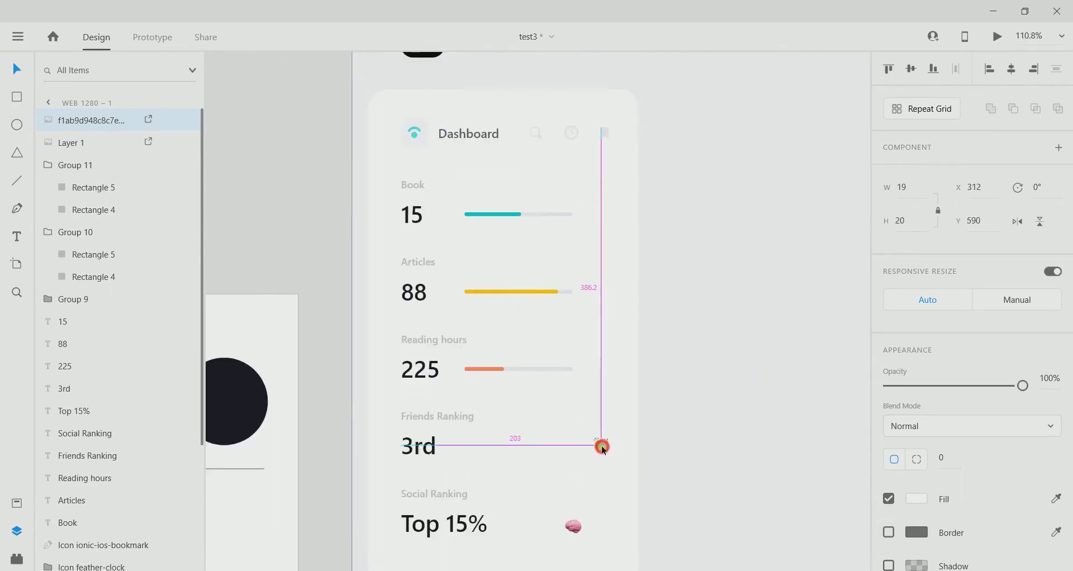
left_click_drag(571, 527, 597, 523)
scroll(587, 487, "down", 5)
left_click(546, 462)
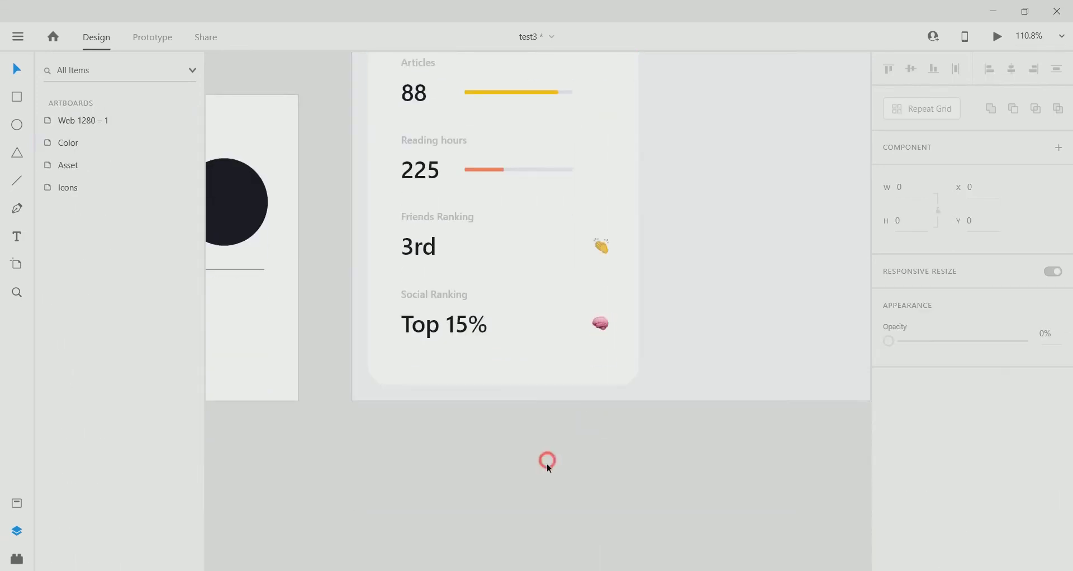
scroll(546, 463, "down", 5)
scroll(580, 400, "up", 6)
scroll(534, 264, "down", 4)
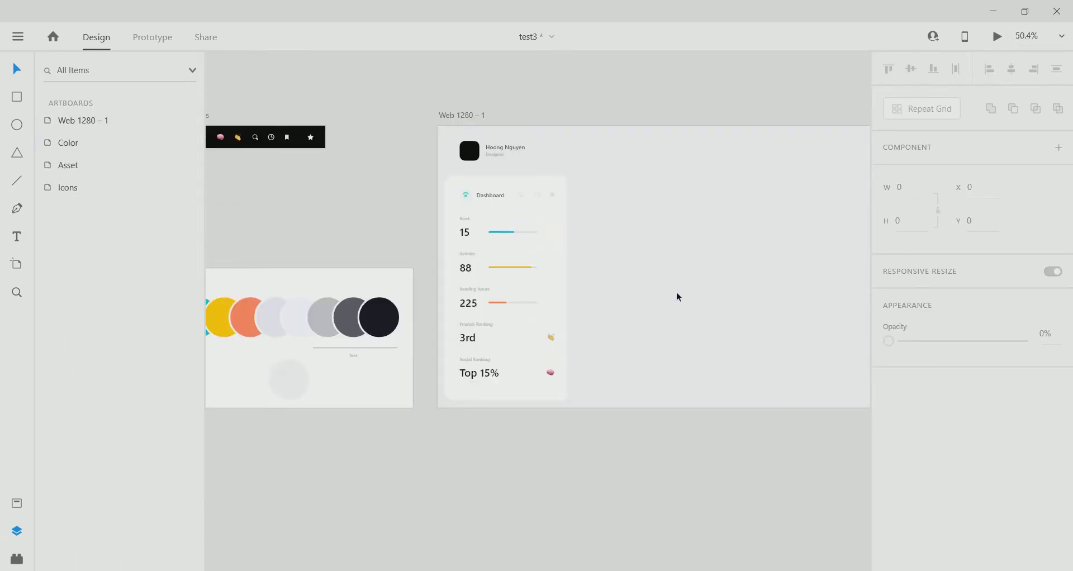
scroll(392, 189, "right", 3)
scroll(450, 211, "up", 5)
scroll(486, 274, "right", 2)
scroll(521, 335, "up", 1)
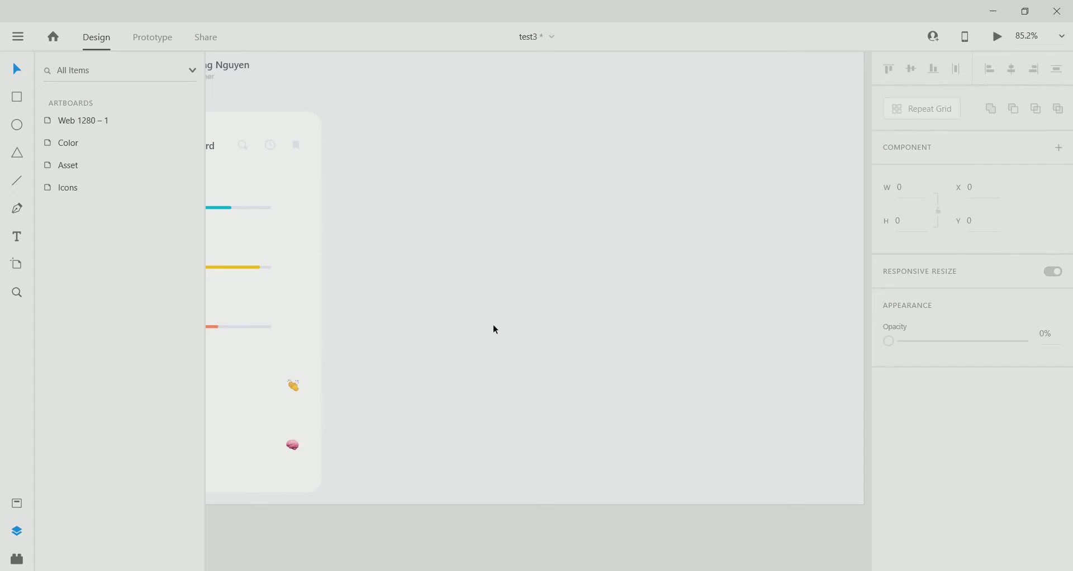
scroll(497, 312, "down", 2)
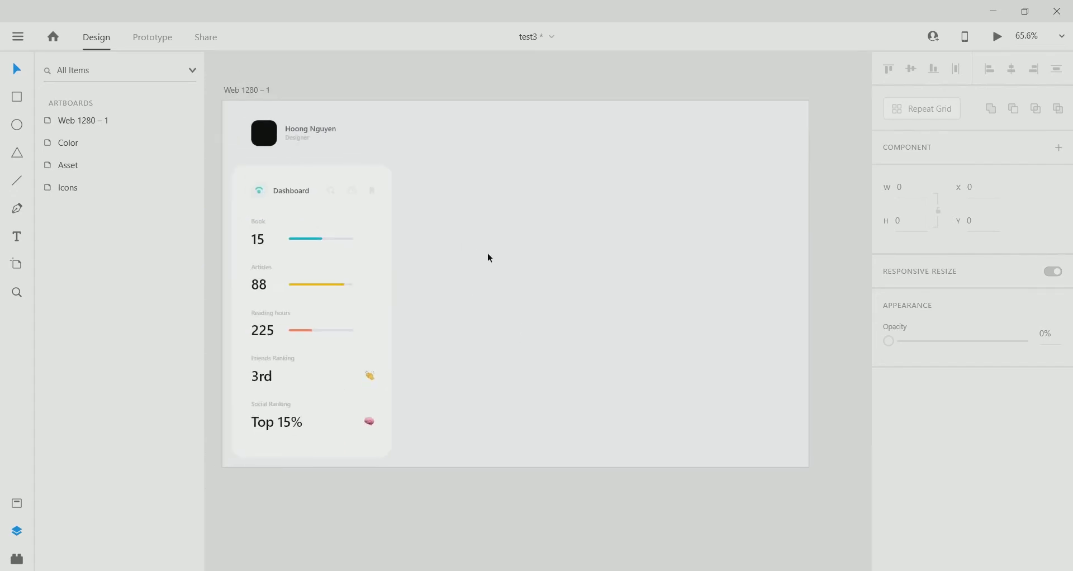
scroll(347, 224, "left", 2)
scroll(346, 223, "up", 1)
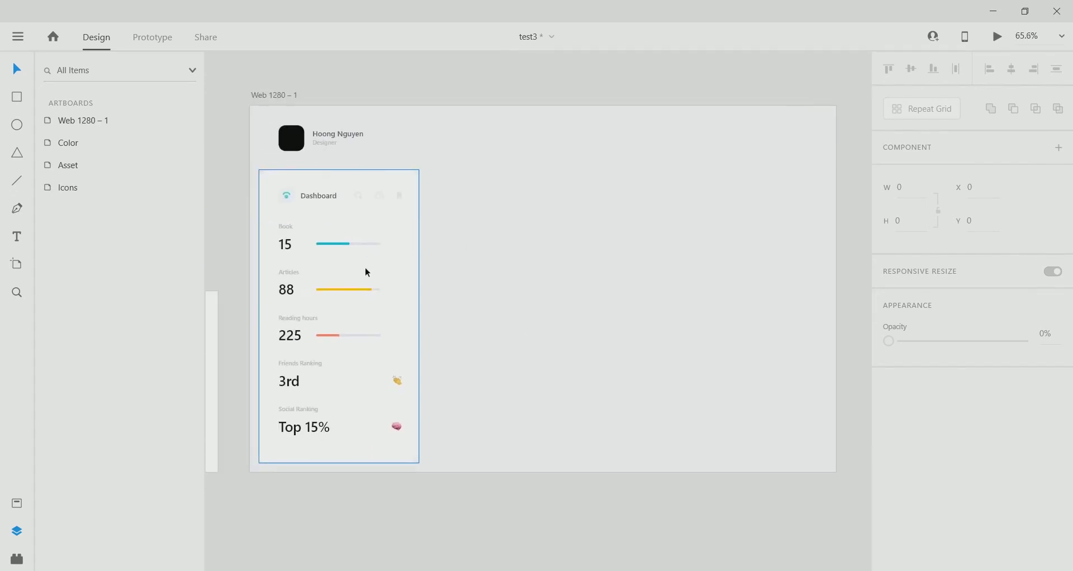
Add a placeholder 'dddd' text object at 45 pt font size.
left_click(465, 238)
type("dd")
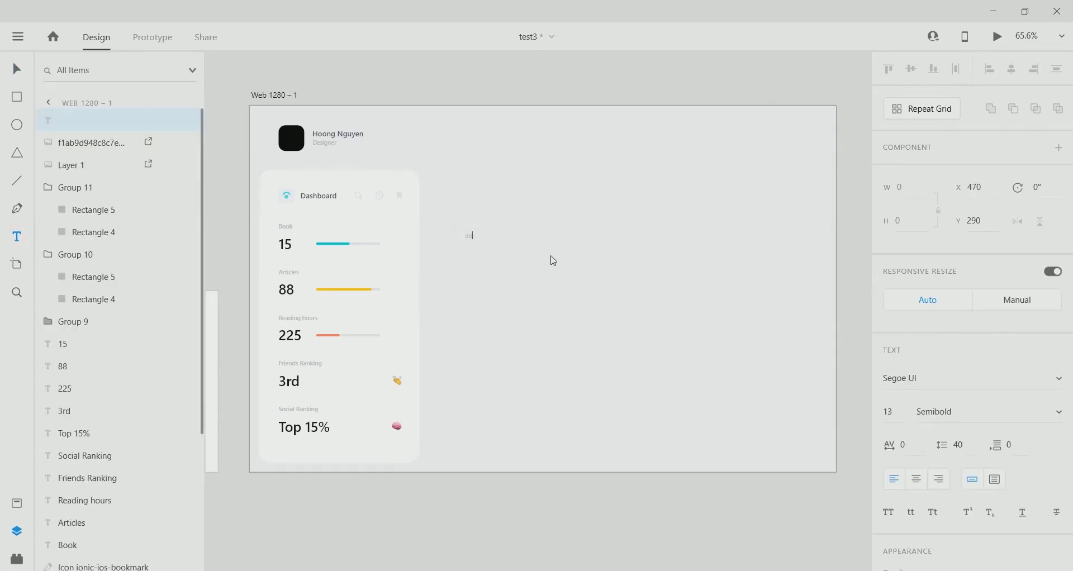
type("dd")
key("Escape")
scroll(484, 209, "up", 4)
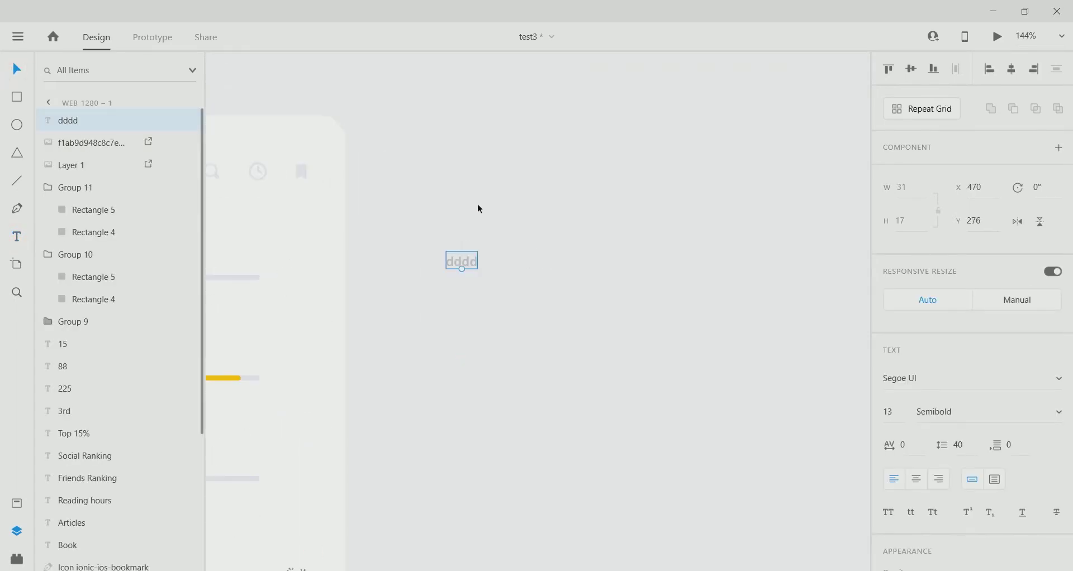
type("45")
key("Return")
key("ctrl+0")
scroll(923, 460, "down", 3)
Colour the text near-black using the eyedropper.
left_click(916, 430)
left_click(867, 481)
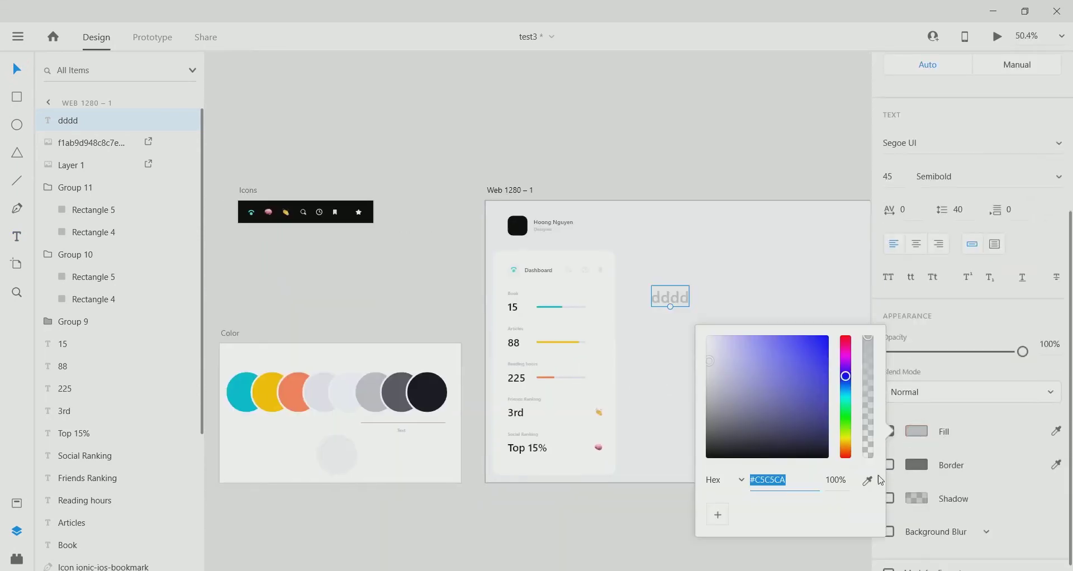
left_click(430, 393)
scroll(692, 292, "up", 3)
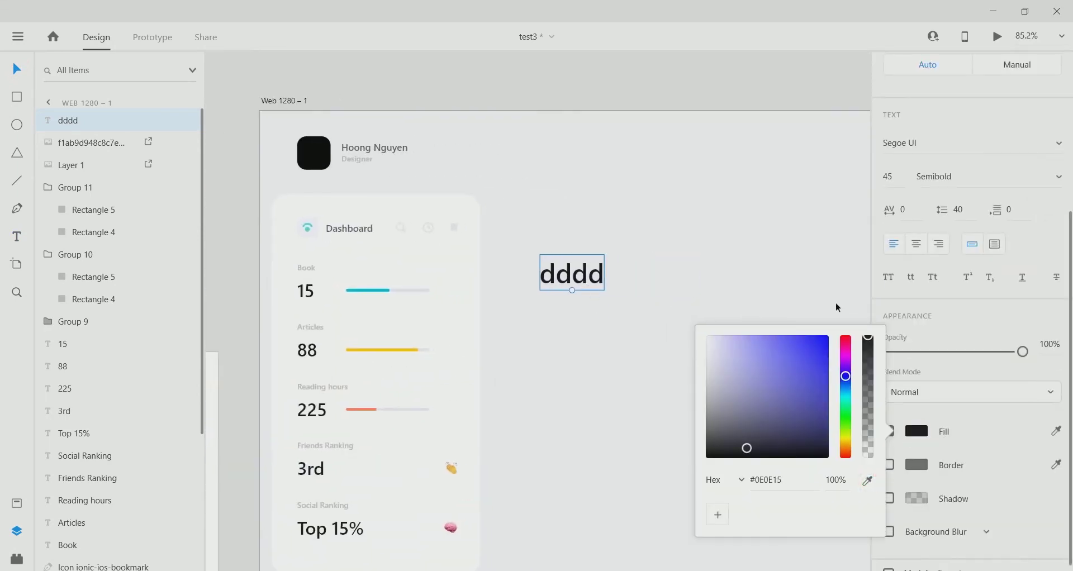
left_click(584, 285)
scroll(585, 286, "down", 2)
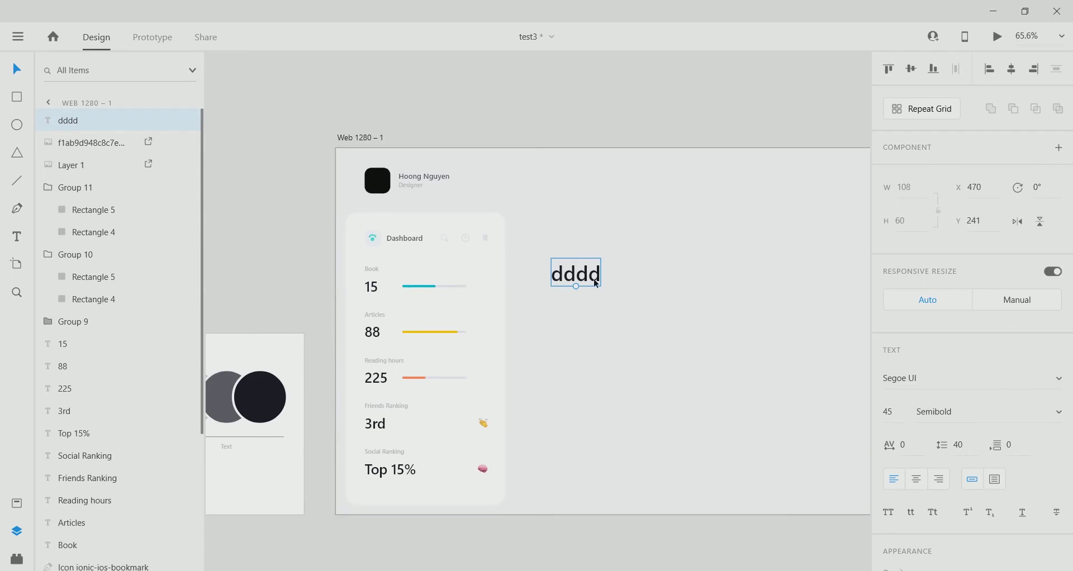
scroll(594, 278, "up", 3)
Change the text to 'The journey of dreams'.
double_click(543, 258)
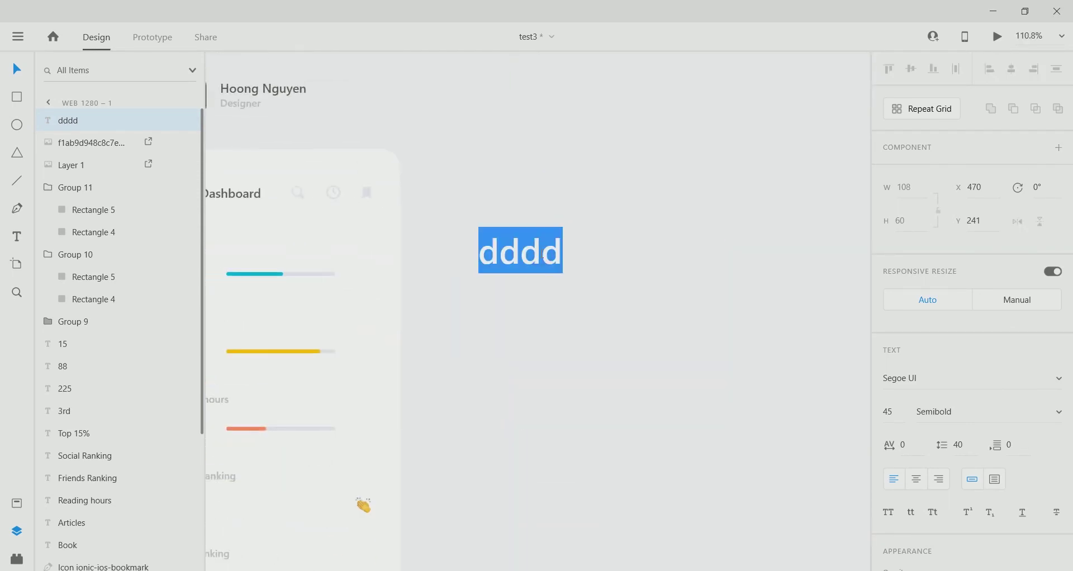
type("The journey of")
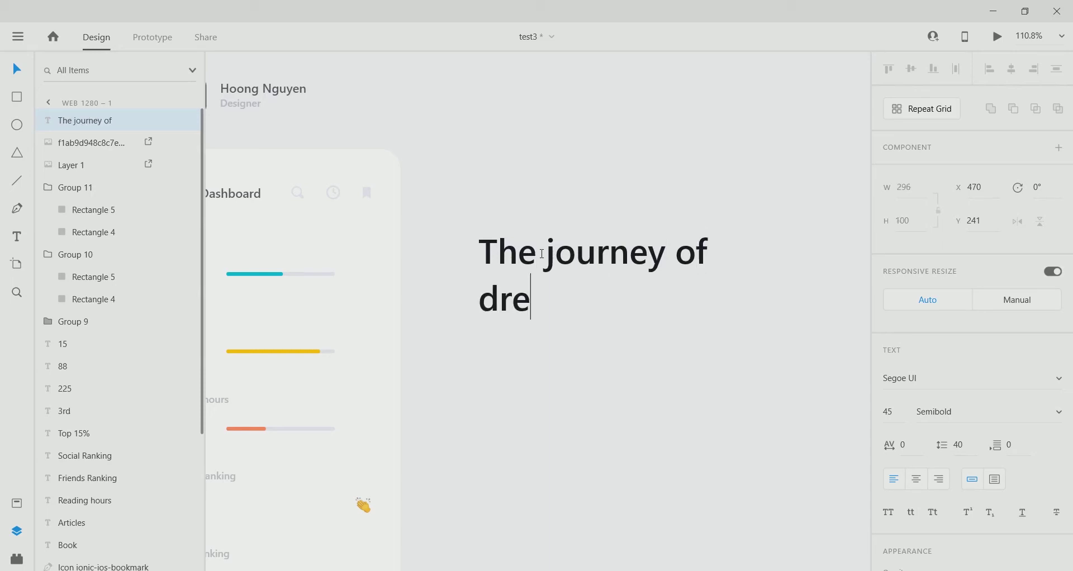
type(" dreams")
key("Escape")
scroll(540, 330, "down", 6)
Set the heading's line spacing to 55 after trying 45, 50 and 60.
left_click(973, 441)
type("4")
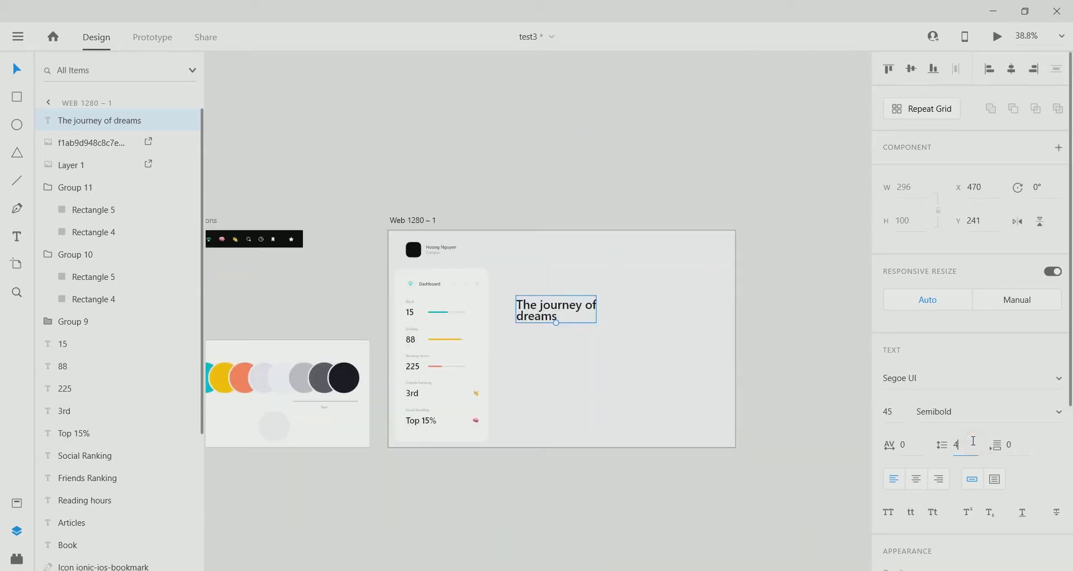
type("5")
key("Return")
left_click(967, 441)
type("50")
key("Return")
scroll(503, 372, "down", 5)
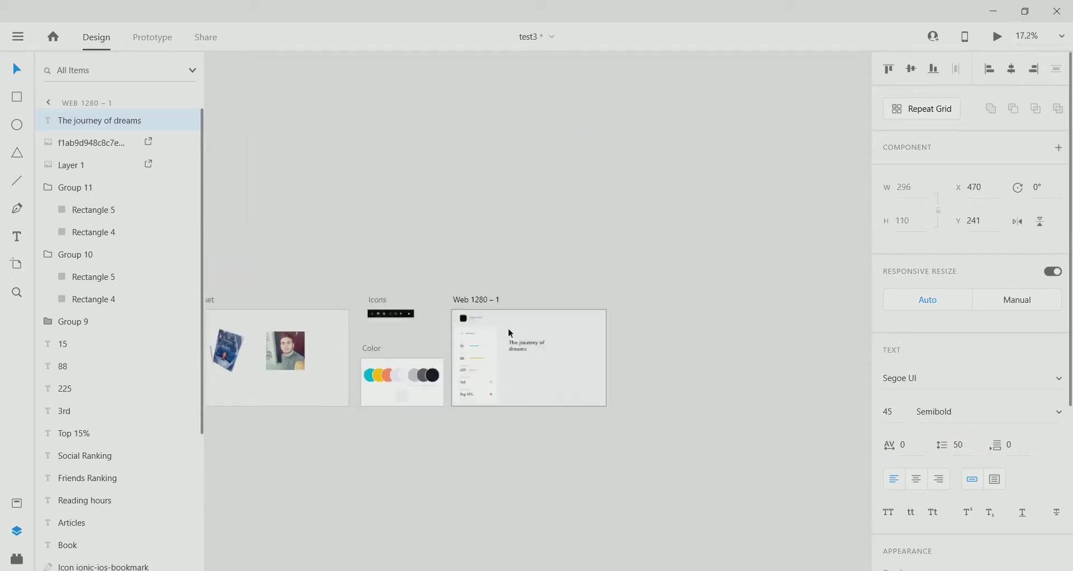
scroll(510, 333, "up", 6)
left_click(963, 444)
type("60")
key("Return")
left_click(978, 445)
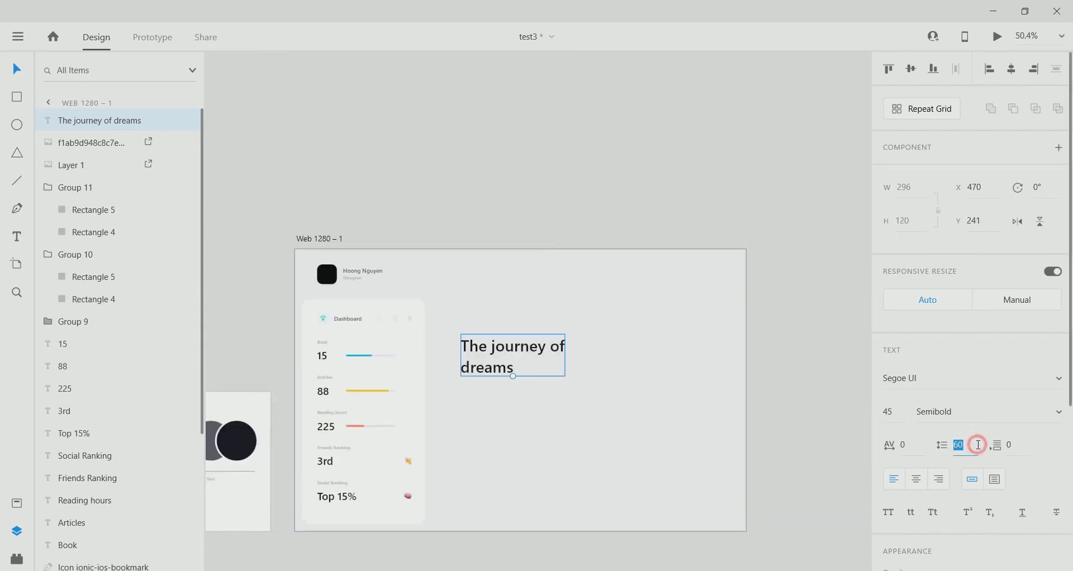
type("55")
key("Return")
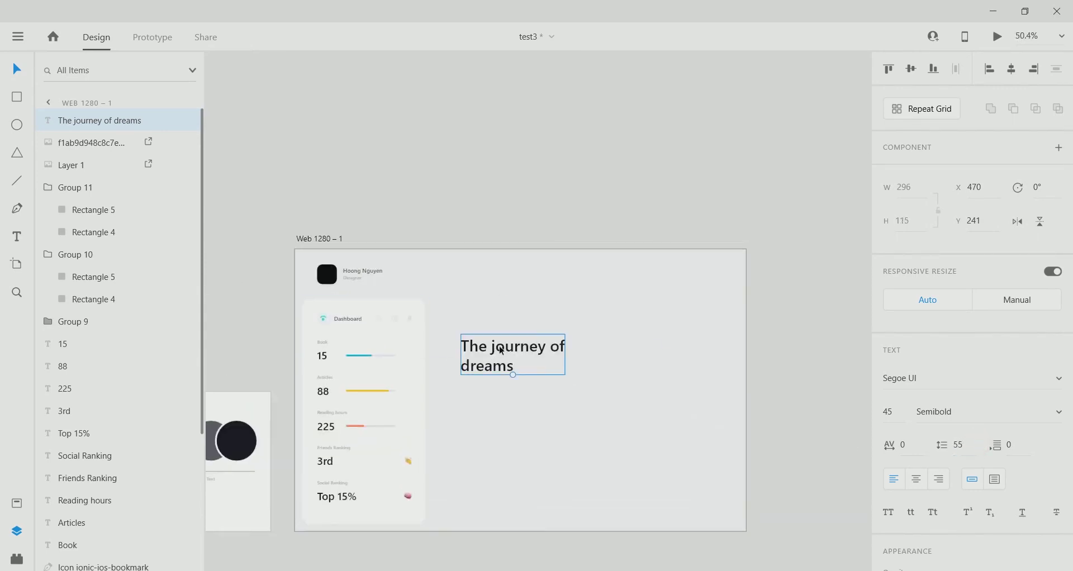
Add a vertical guide right of the stats card and snap the heading to it.
left_click_drag(289, 310, 448, 305)
scroll(501, 330, "up", 3)
left_click_drag(500, 330, 484, 296)
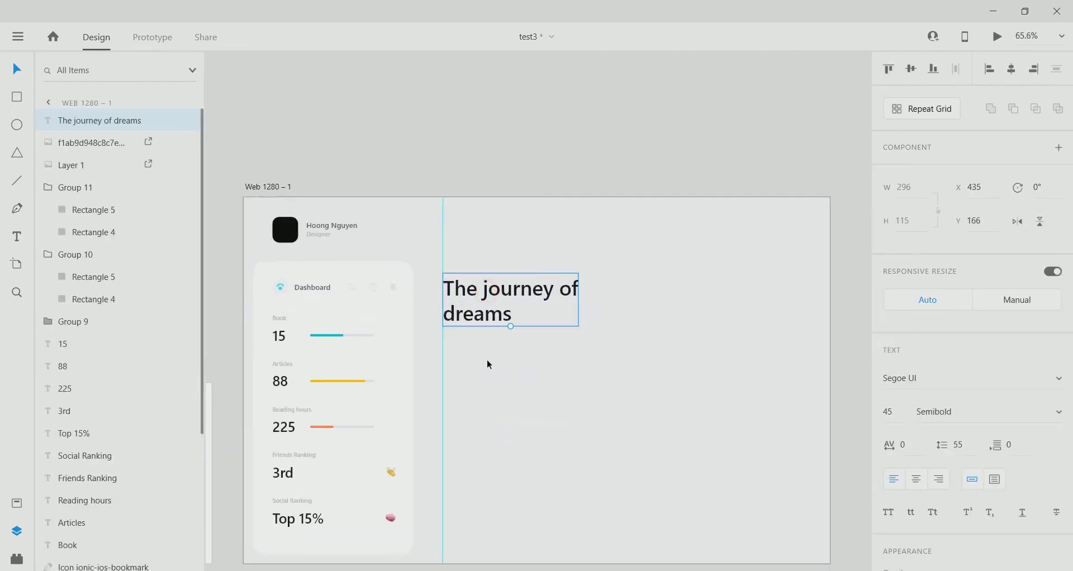
Nudge the heading slightly lower and drag a copy of it below.
left_click_drag(512, 292, 510, 299)
scroll(501, 293, "up", 2)
left_click(463, 276)
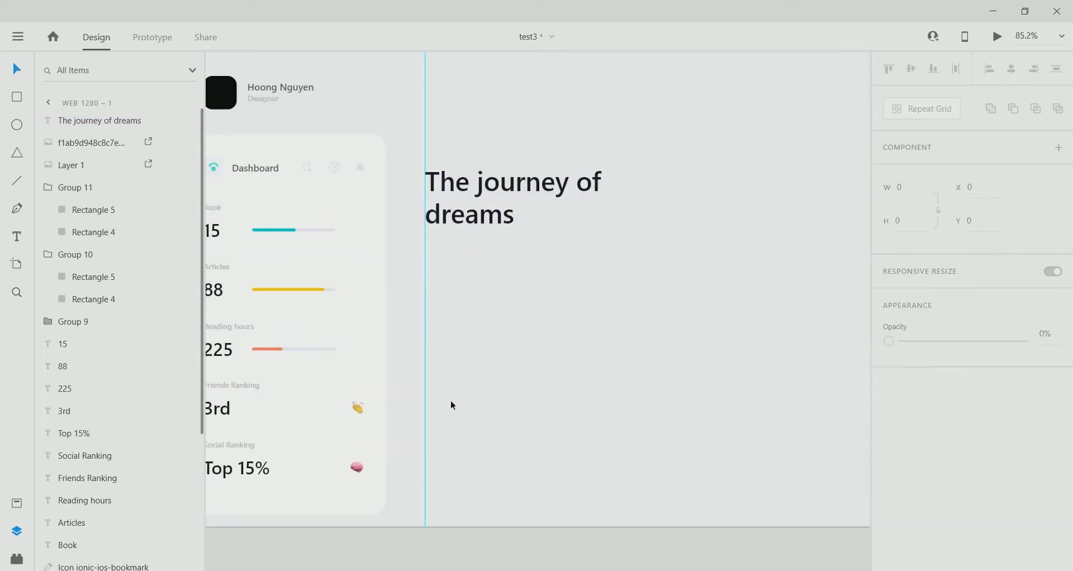
scroll(458, 269, "down", 1)
left_click_drag(476, 200, 505, 280)
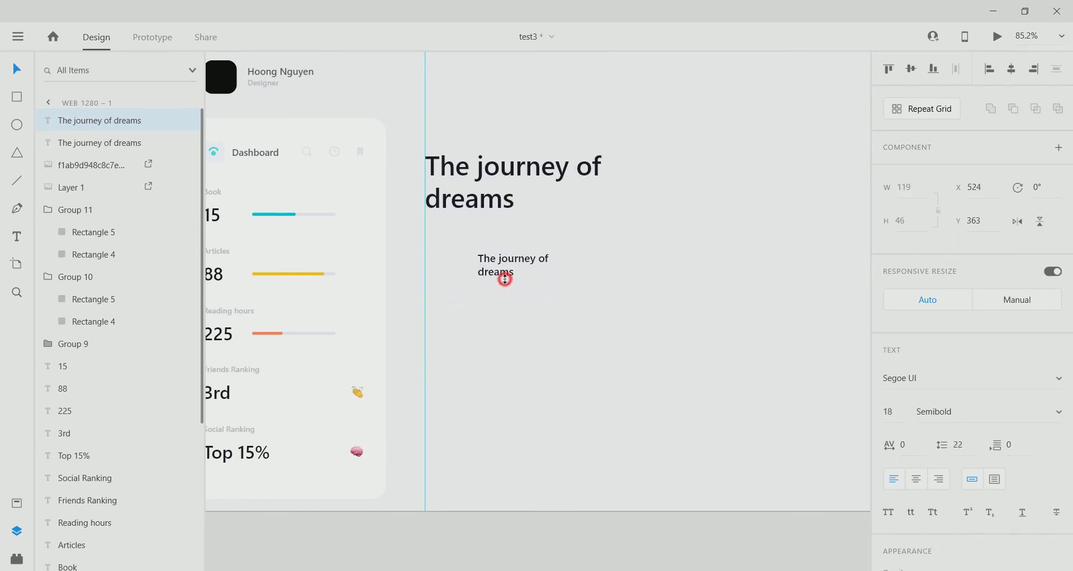
Colour the copy light grey and align it to the guide under the heading.
scroll(824, 412, "down", 3)
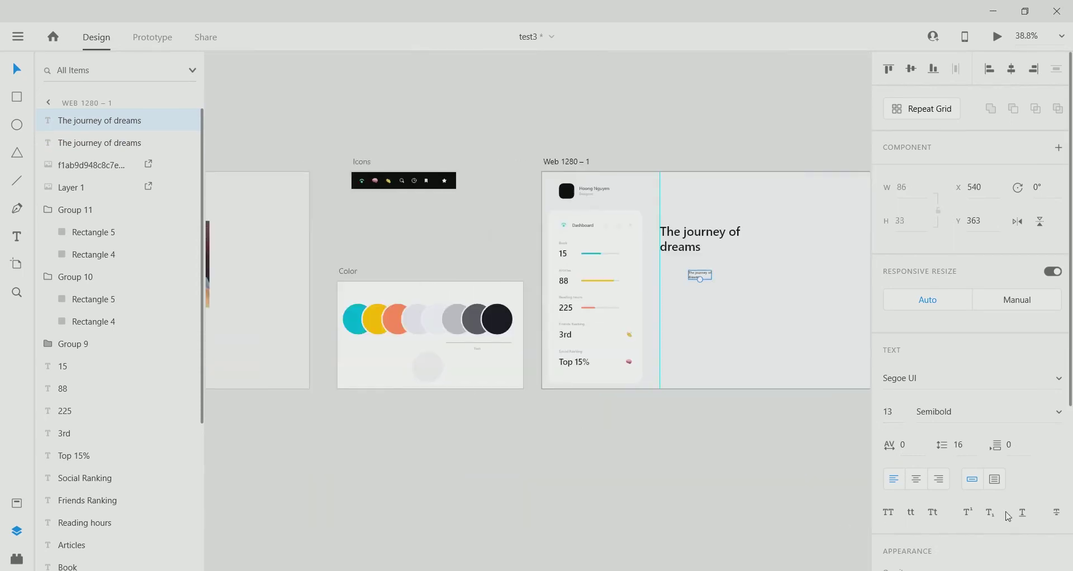
scroll(972, 335, "down", 5)
left_click(916, 431)
left_click(446, 372)
scroll(787, 271, "up", 3)
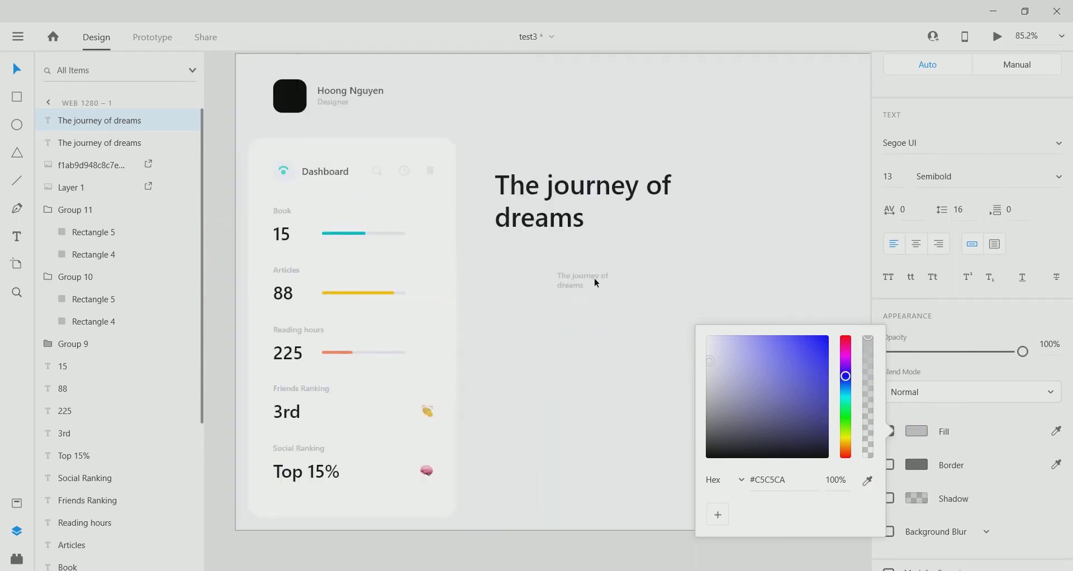
scroll(548, 268, "up", 2)
left_click_drag(512, 260, 493, 258)
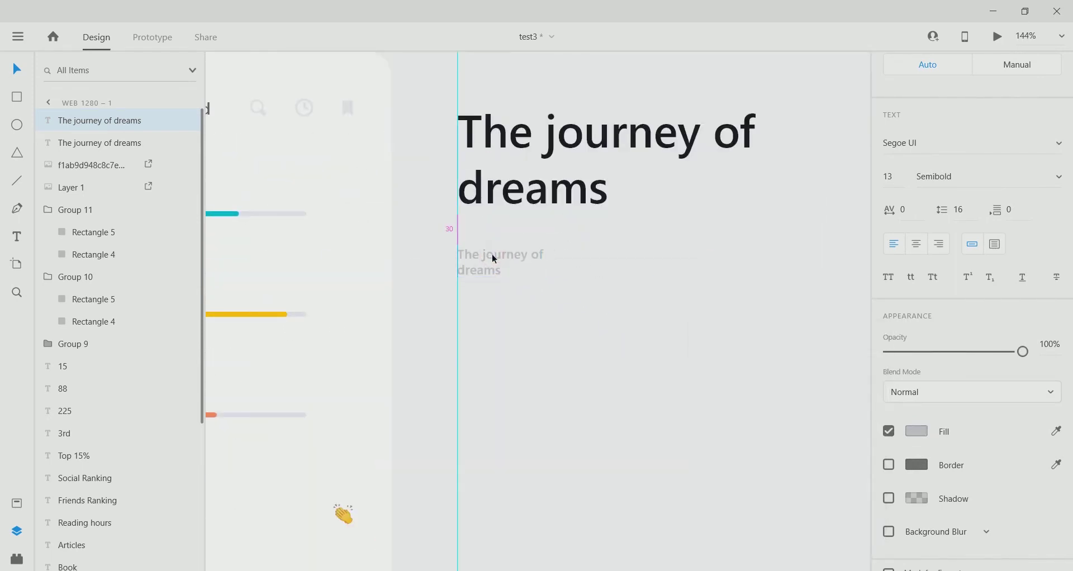
scroll(497, 280, "down", 3)
key("shift+Up")
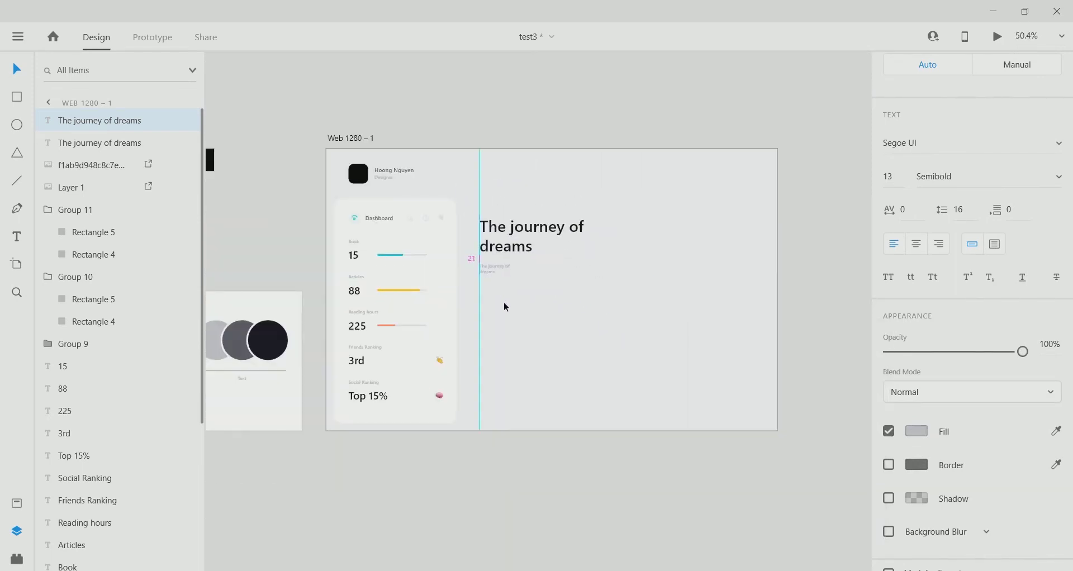
key("shift+Up")
key("shift+Down")
Resize the description box so the paragraph wraps onto two lines.
scroll(478, 277, "up", 5)
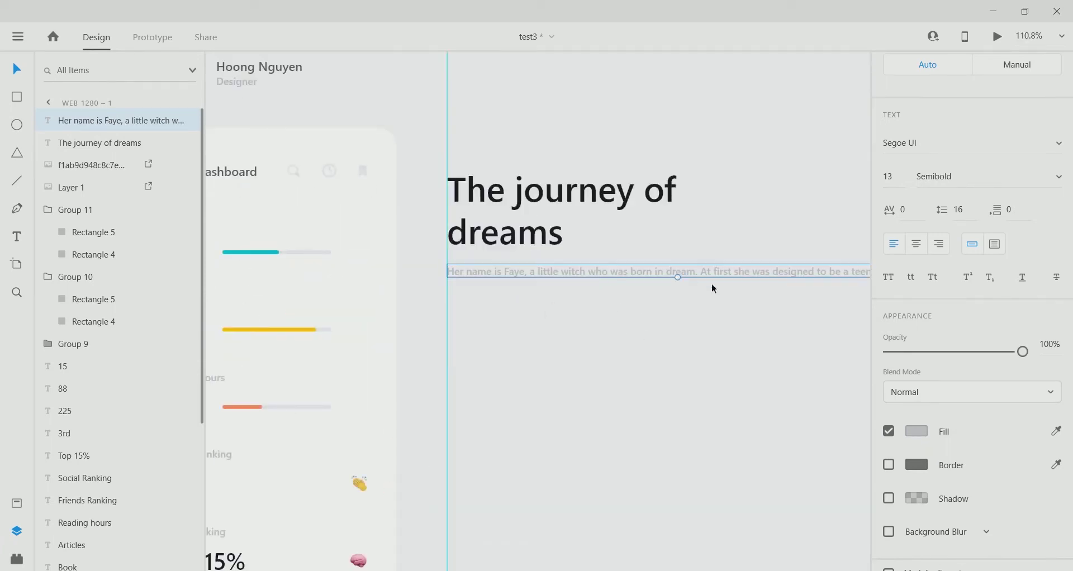
scroll(712, 285, "down", 3)
scroll(931, 380, "down", 1)
scroll(931, 380, "up", 5)
left_click_drag(589, 295, 586, 312)
left_click_drag(725, 302, 604, 314)
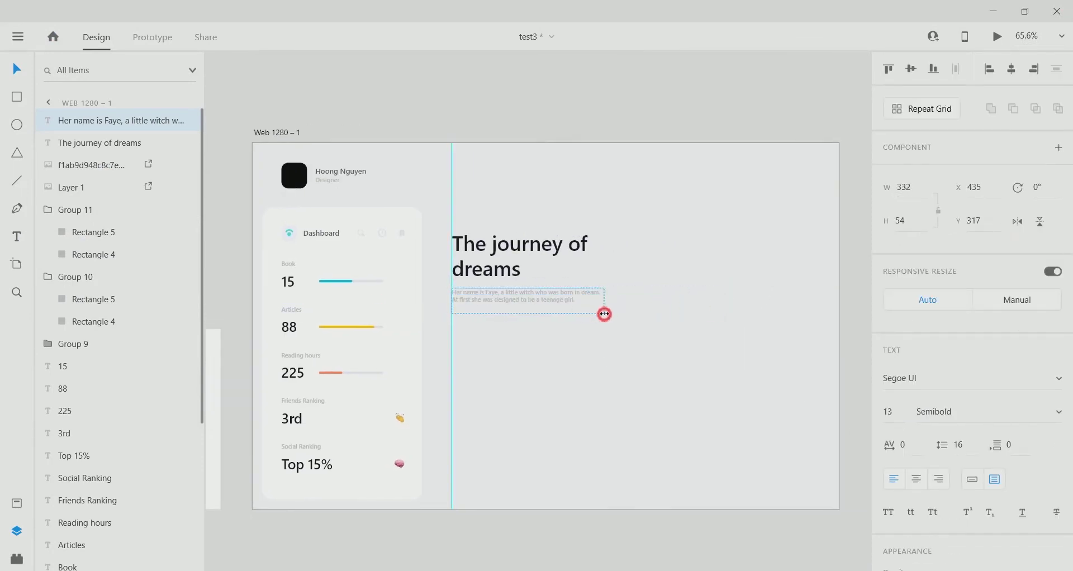
scroll(449, 343, "up", 3)
scroll(505, 356, "down", 3)
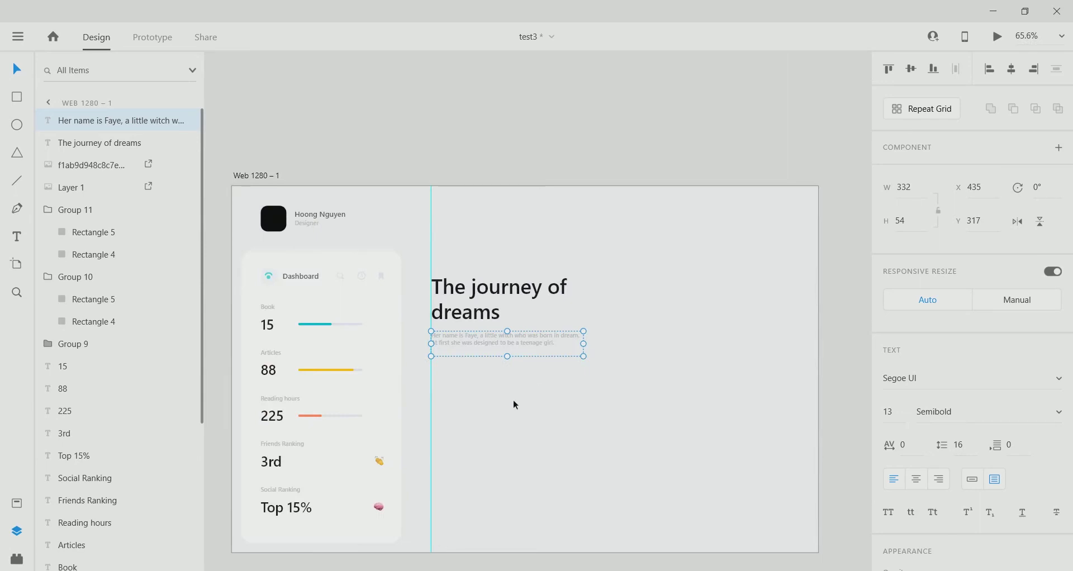
Draw a new rectangle below the description paragraph.
left_click(505, 350)
left_click(529, 158)
scroll(468, 343, "down", 2)
scroll(467, 341, "up", 2)
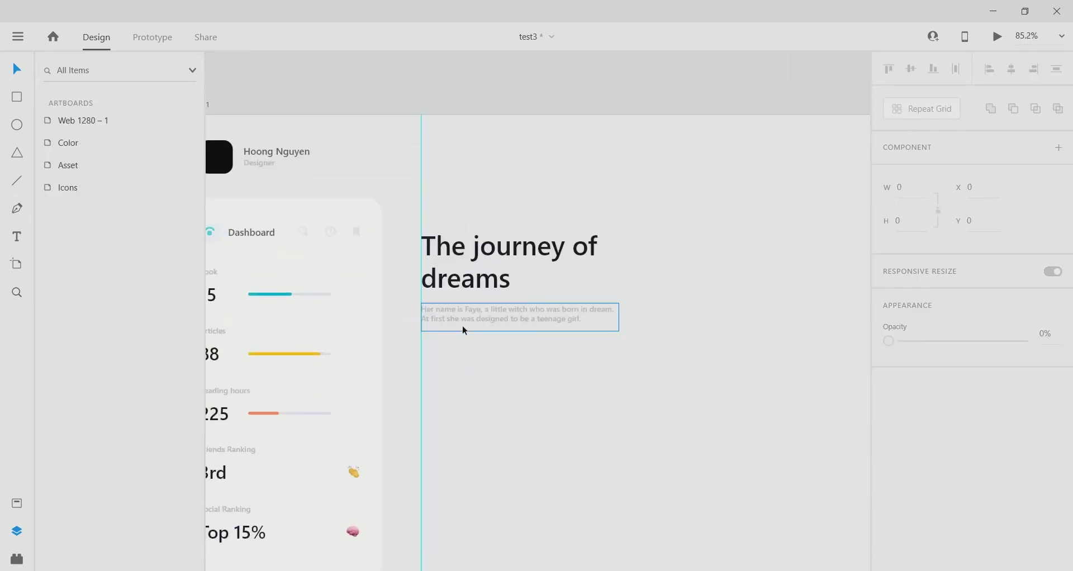
key("r")
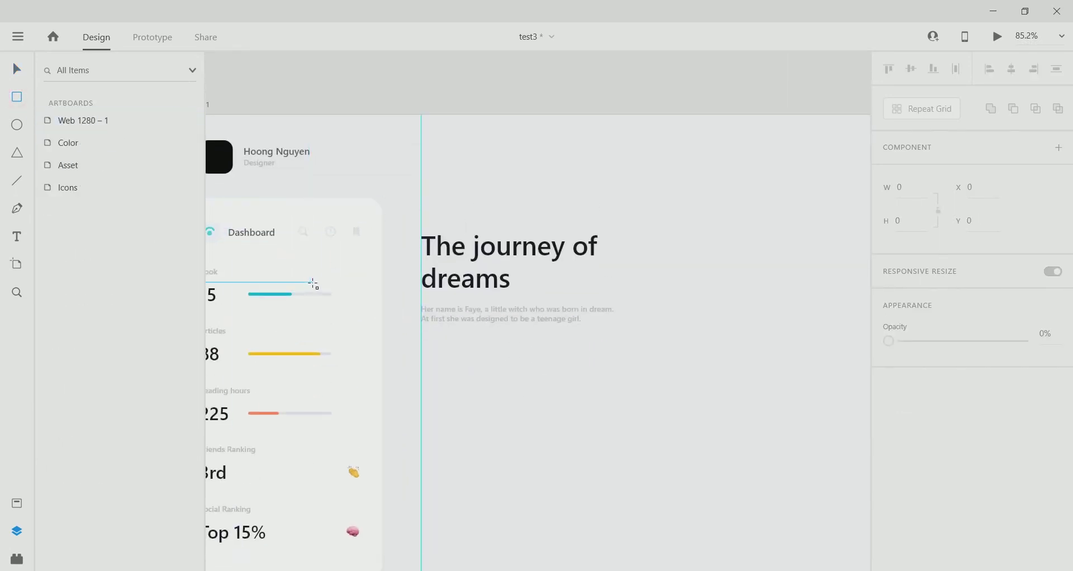
left_click_drag(421, 359, 550, 404)
Resize the rectangle to 180×55 and round its corners into a pill.
left_click(904, 188)
type("18")
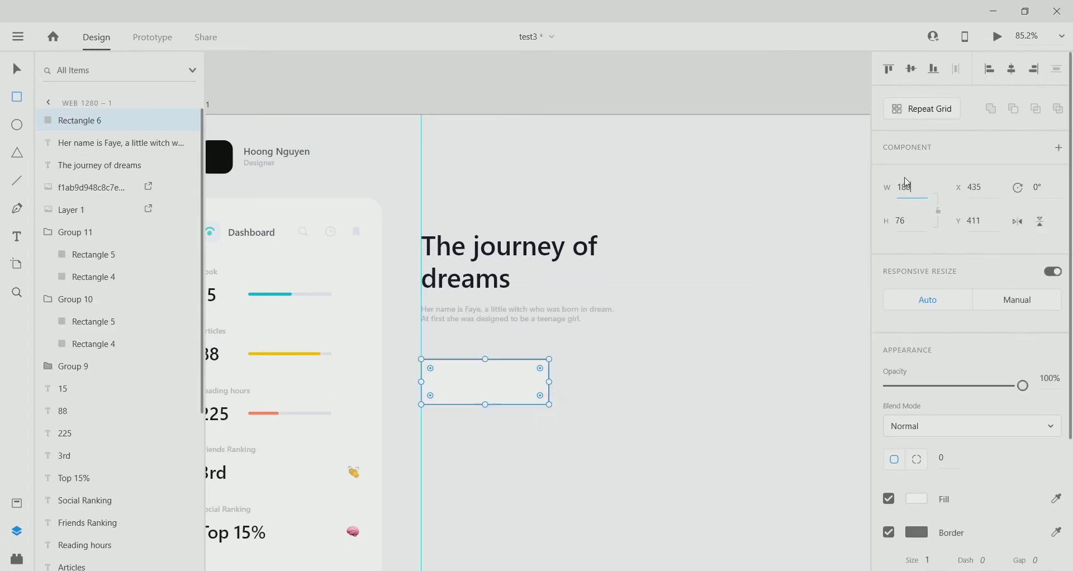
type("0")
left_click(908, 220)
type("55")
key("Return")
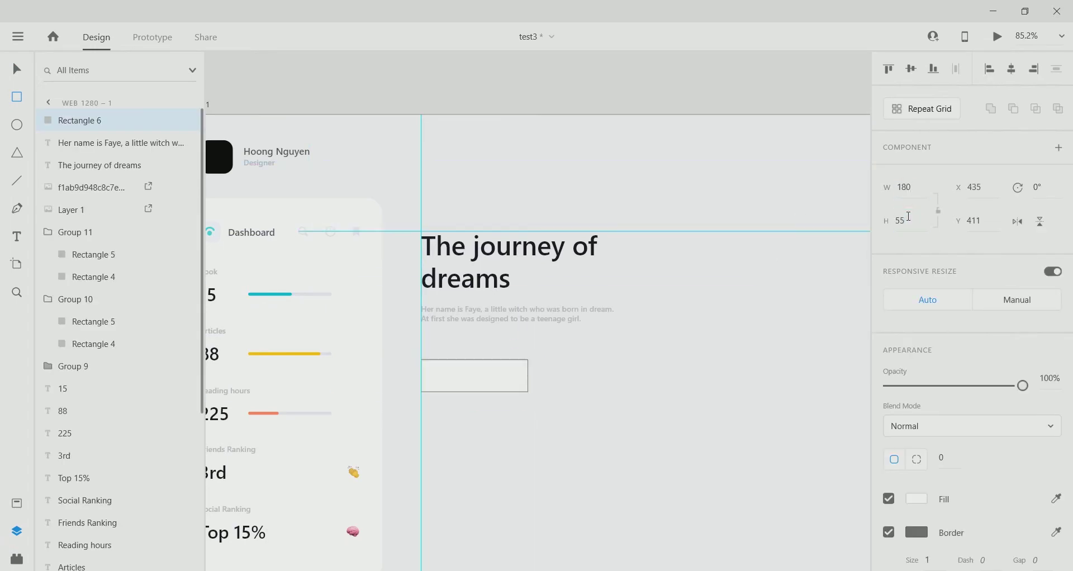
scroll(532, 385, "up", 3)
left_click_drag(516, 353, 392, 415)
scroll(403, 410, "down", 5)
scroll(390, 397, "down", 3)
scroll(543, 441, "left", 3)
scroll(543, 441, "down", 2)
Remove the rectangle's border, fill it with cyan sampled from the colour board, and place it under the description.
left_click(888, 532)
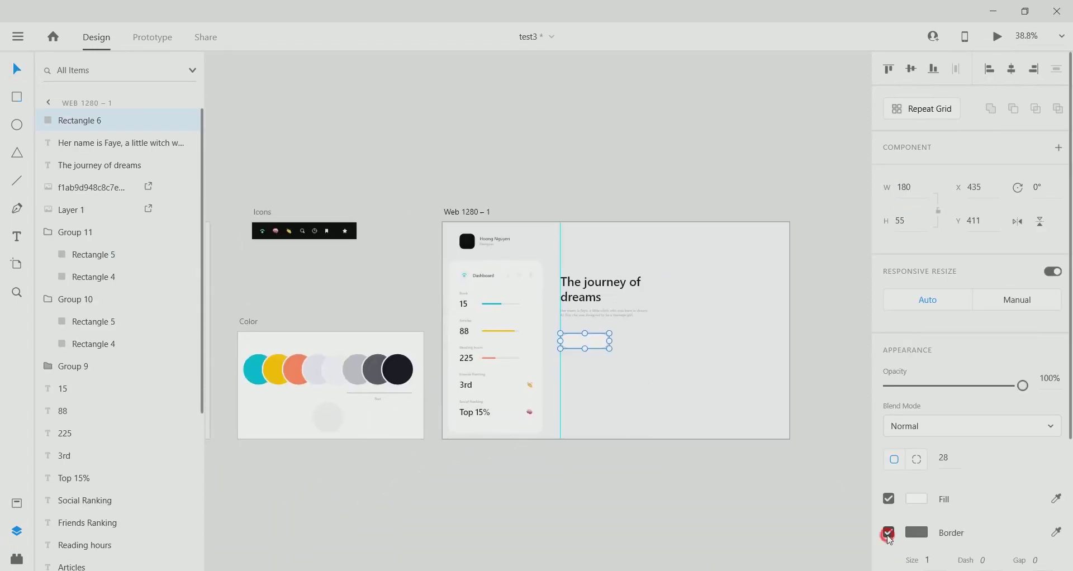
left_click(917, 499)
left_click(868, 518)
left_click(249, 373)
scroll(587, 380, "up", 5)
left_click_drag(589, 292, 589, 294)
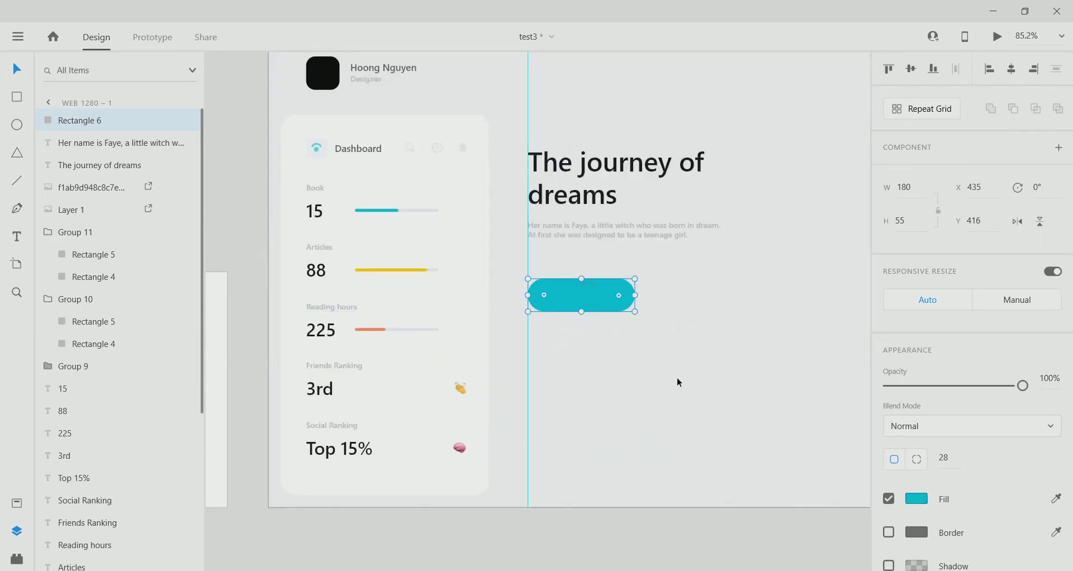
scroll(643, 373, "down", 2)
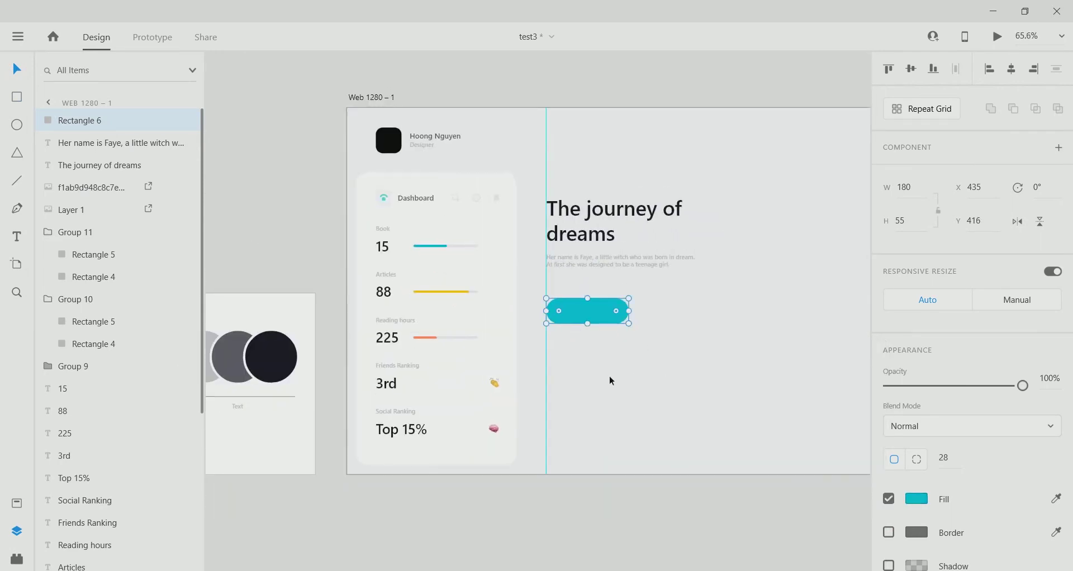
scroll(626, 368, "right", 3)
mouse_move(553, 322)
left_mouse_down()
mouse_move(556, 306)
mouse_move(541, 314)
left_mouse_up()
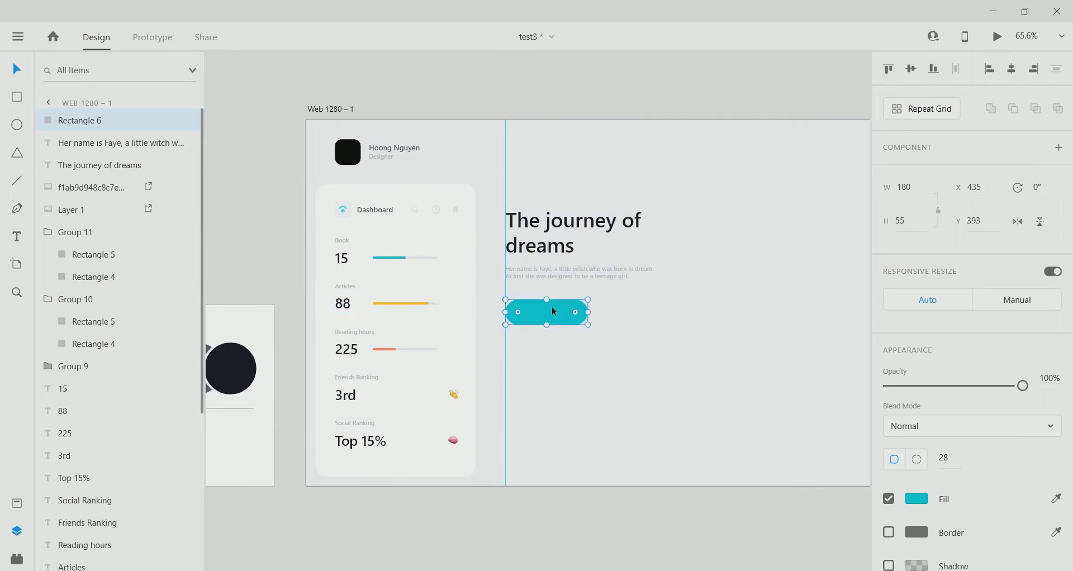
Add a white 17 pt 'Write Review' label on the cyan button.
scroll(551, 307, "up", 5)
key("t")
left_click(444, 302)
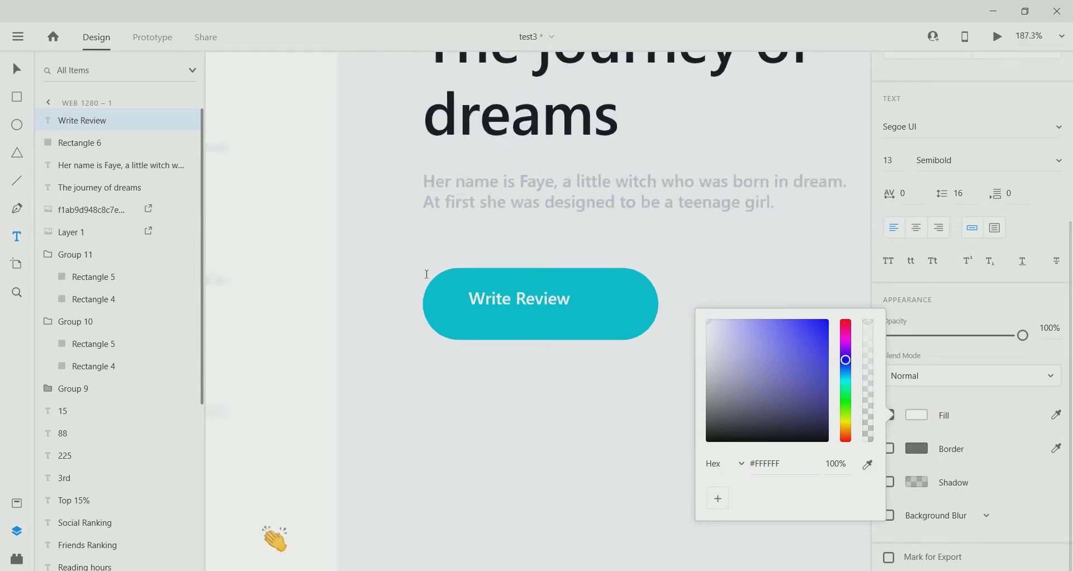
left_click(16, 69)
scroll(537, 308, "up", 1)
left_click(892, 159)
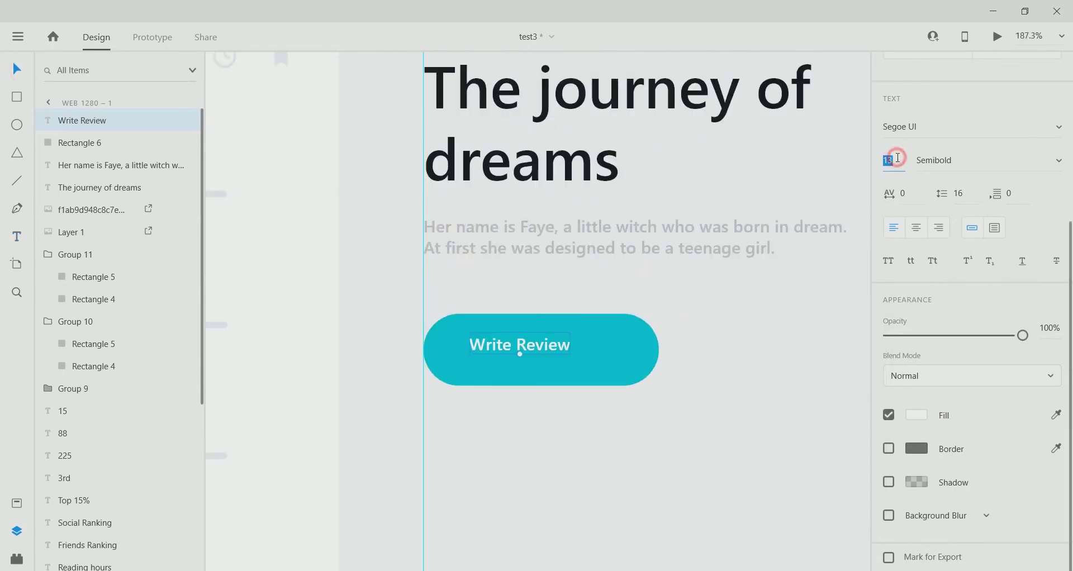
type("17")
key("Return")
scroll(512, 355, "down", 5)
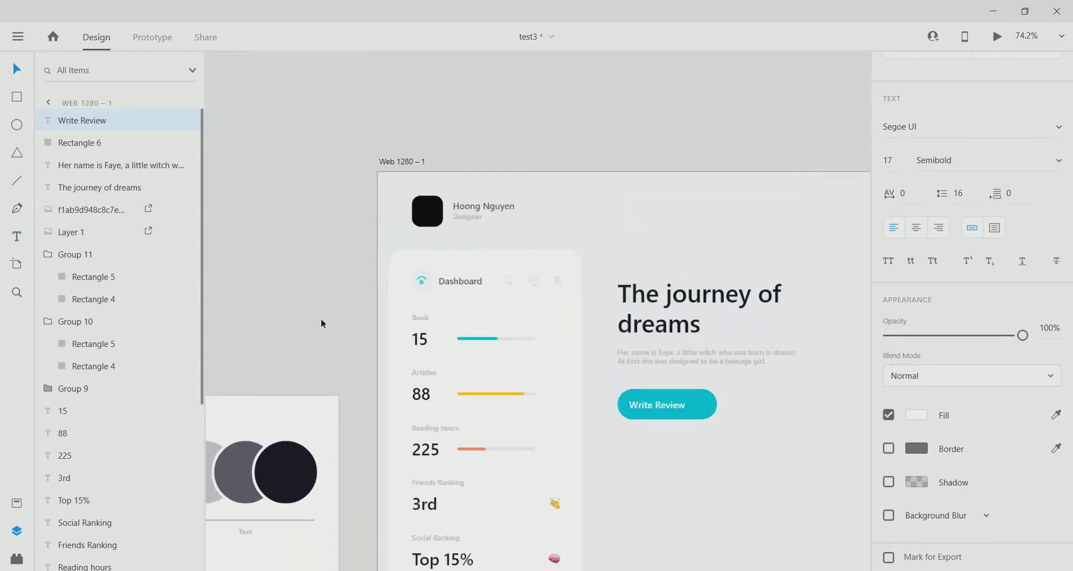
Copy the star icon from the icon set and paste it to the right of the label.
right_click(251, 260)
scroll(504, 382, "up", 3)
right_click(489, 342)
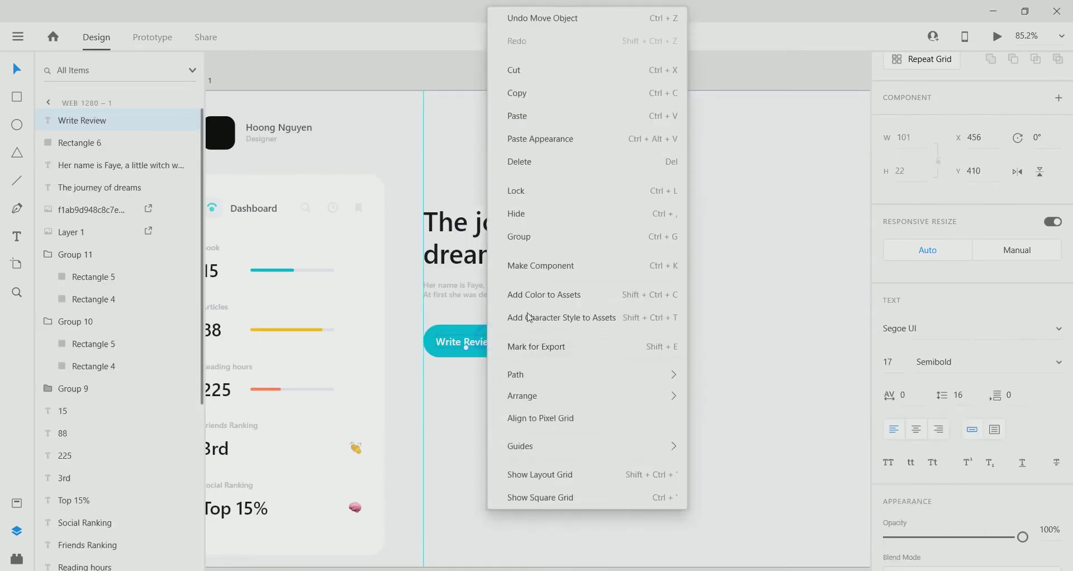
left_click(519, 112)
left_click_drag(367, 108, 508, 343)
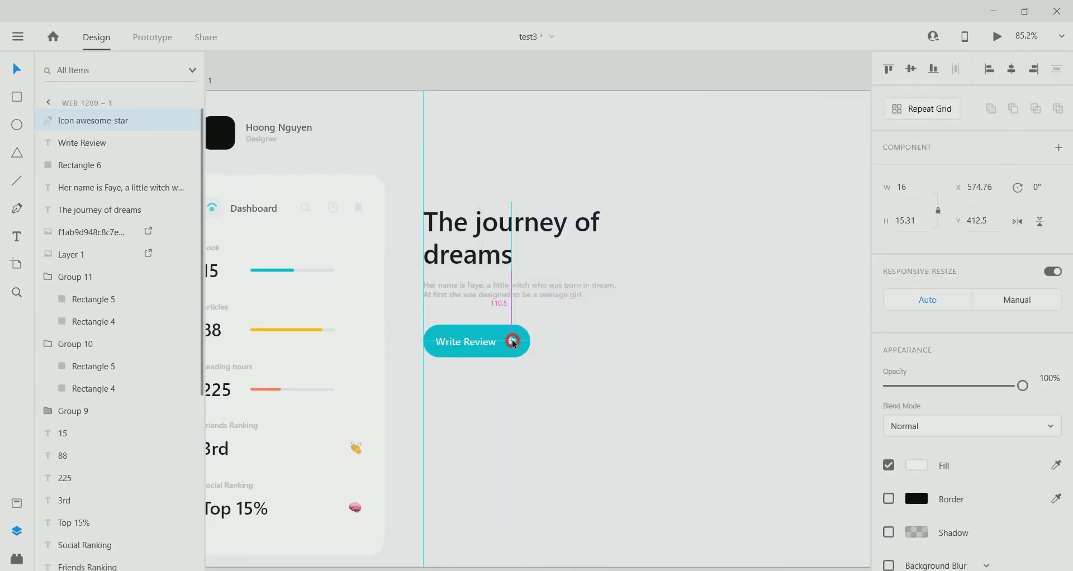
scroll(512, 343, "up", 5)
left_click(546, 345, "shift")
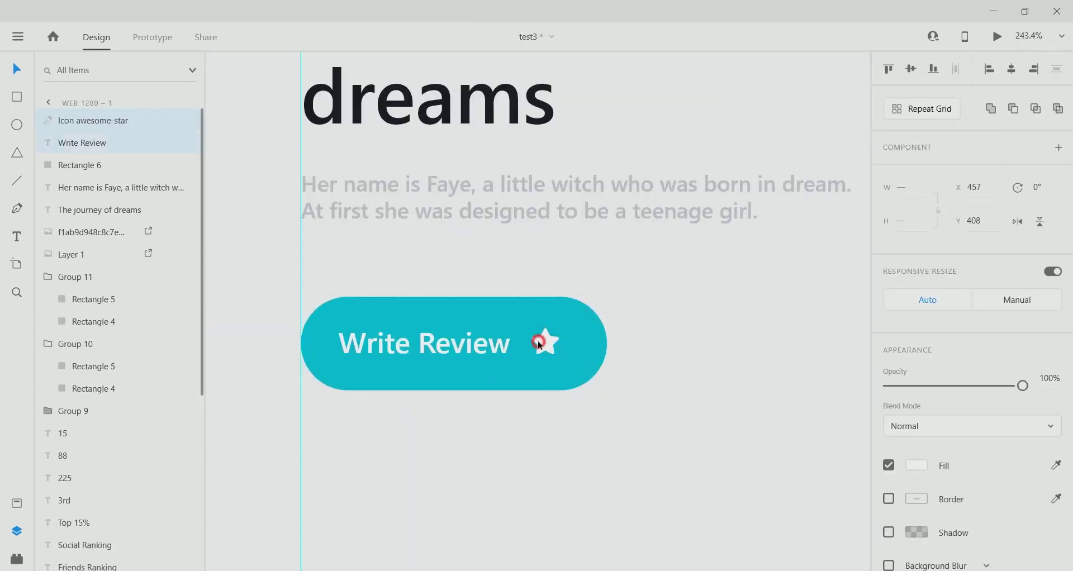
scroll(543, 347, "down", 5)
left_click(503, 94)
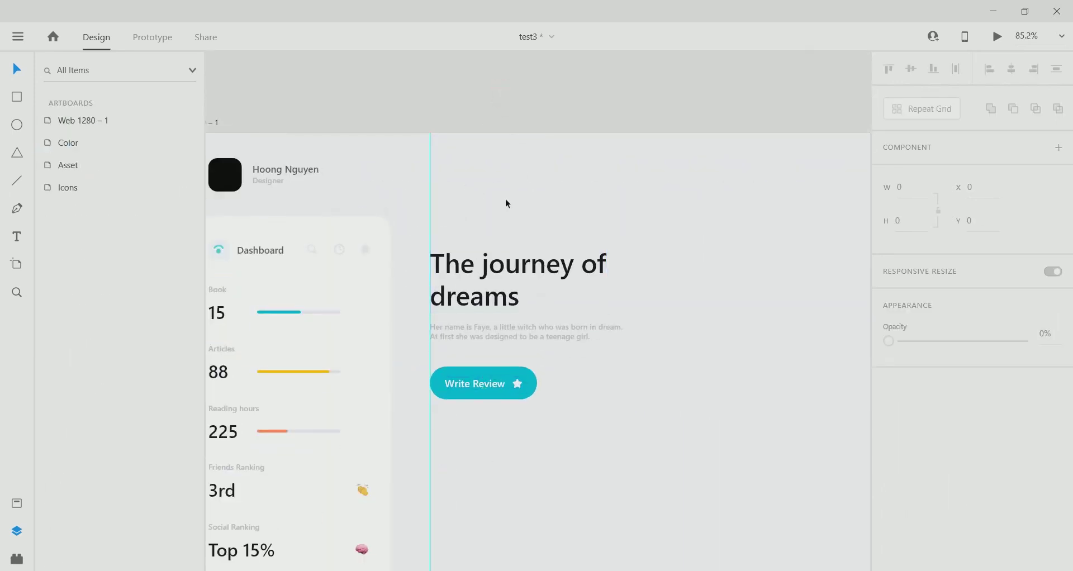
Draw a circle right of the heading with a width of 365.
scroll(499, 425, "down", 2)
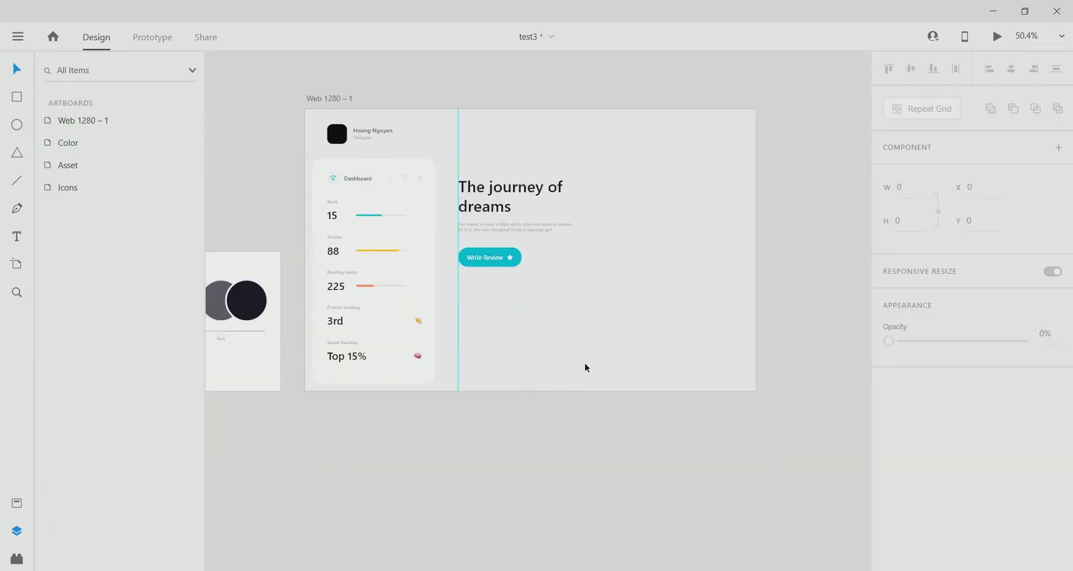
scroll(549, 341, "up", 3)
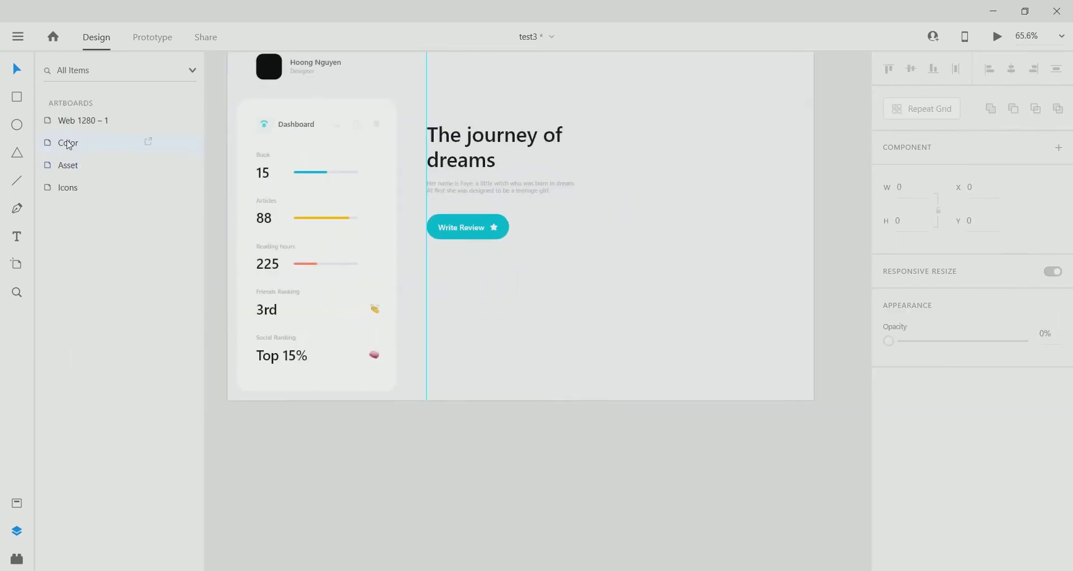
left_click(21, 132)
left_click_drag(624, 133, 800, 309)
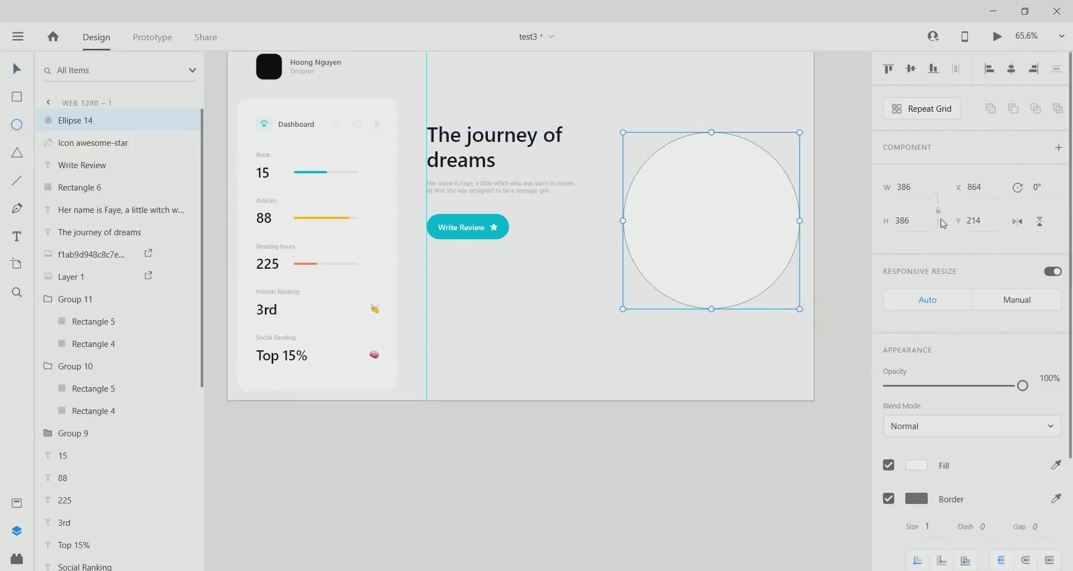
left_click(923, 193)
type("365")
key("Return")
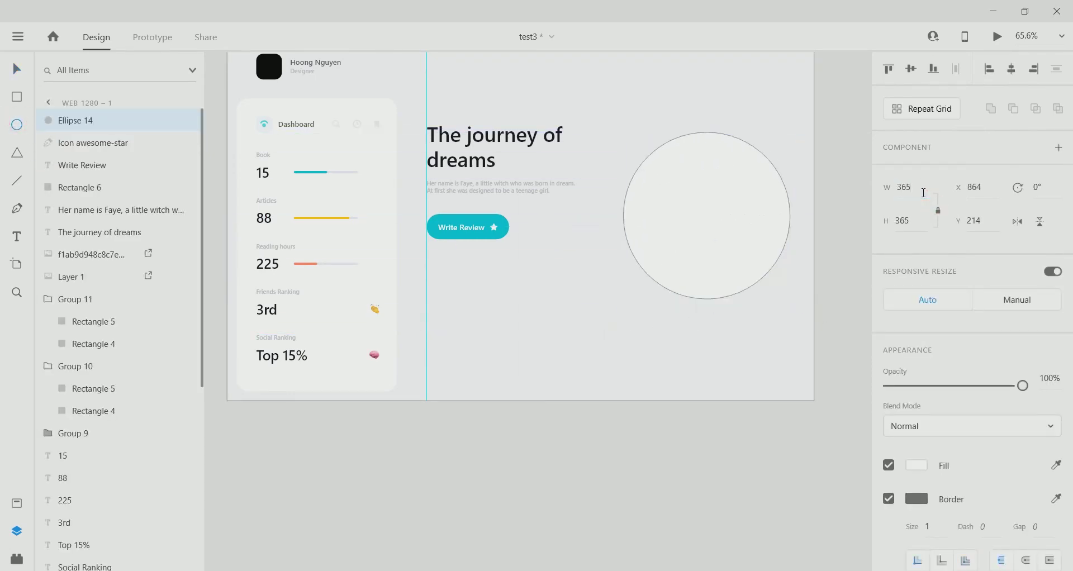
left_click(15, 72)
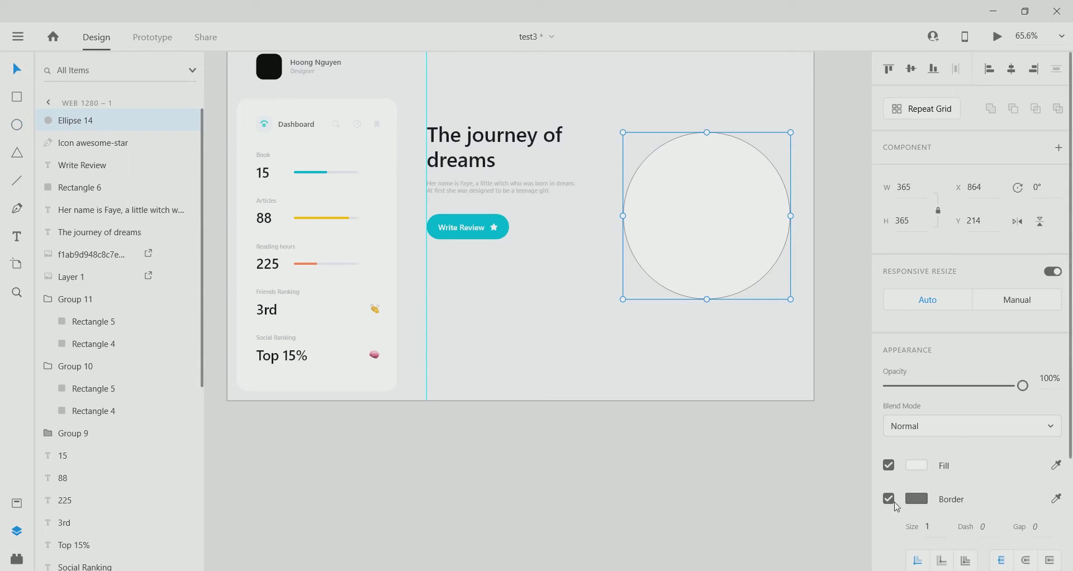
Remove the circle's outline and fill it with a diagonal strong-blue linear gradient.
left_click(889, 498)
left_click(917, 465)
left_click(732, 355)
left_click(738, 378)
left_click_drag(707, 133, 660, 139)
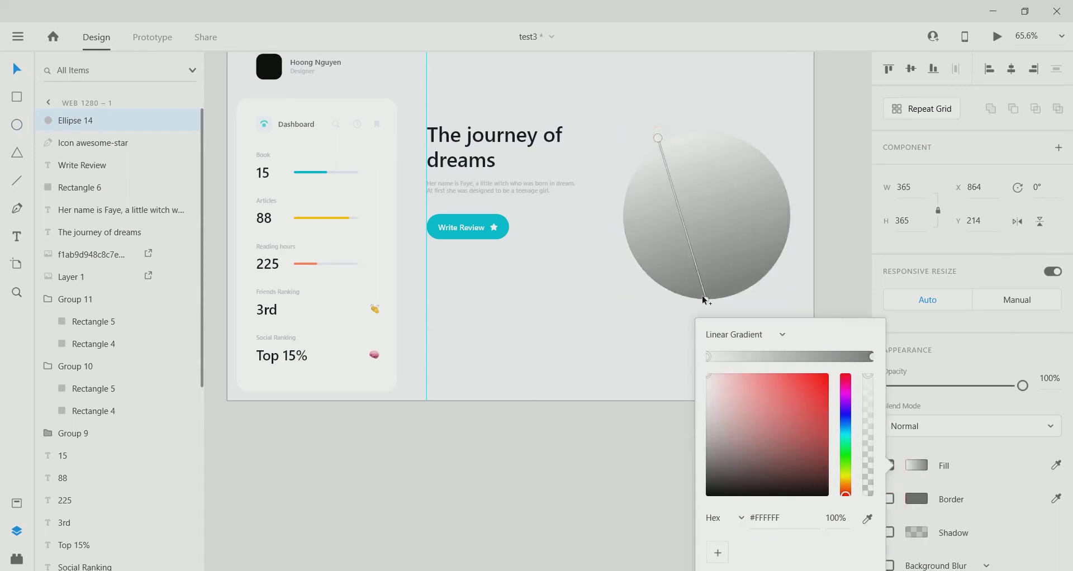
left_click_drag(707, 300, 753, 295)
scroll(719, 260, "down", 3)
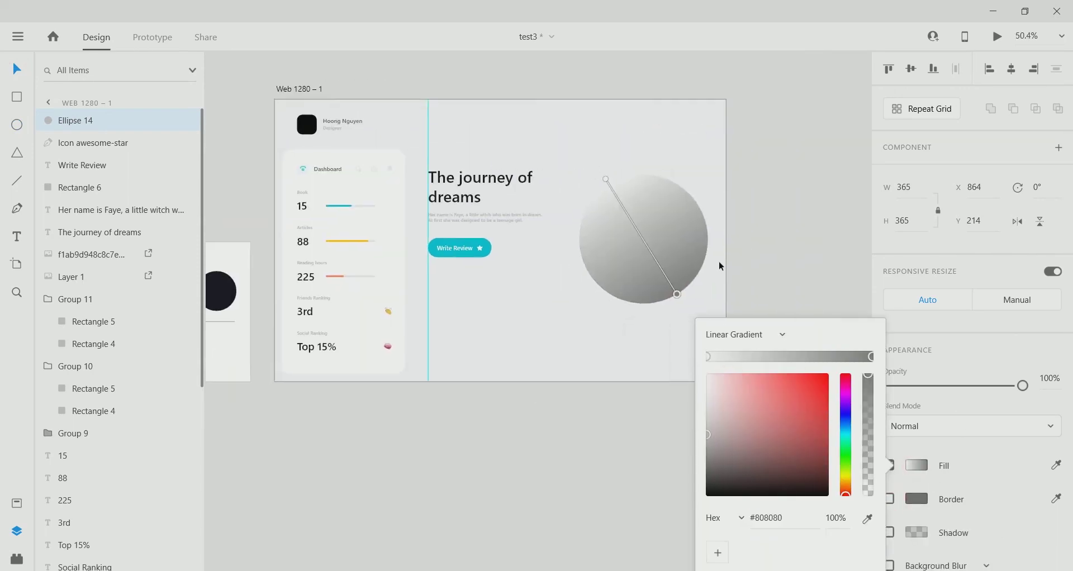
scroll(715, 296, "up", 5)
left_click(845, 418)
left_click_drag(819, 415, 789, 394)
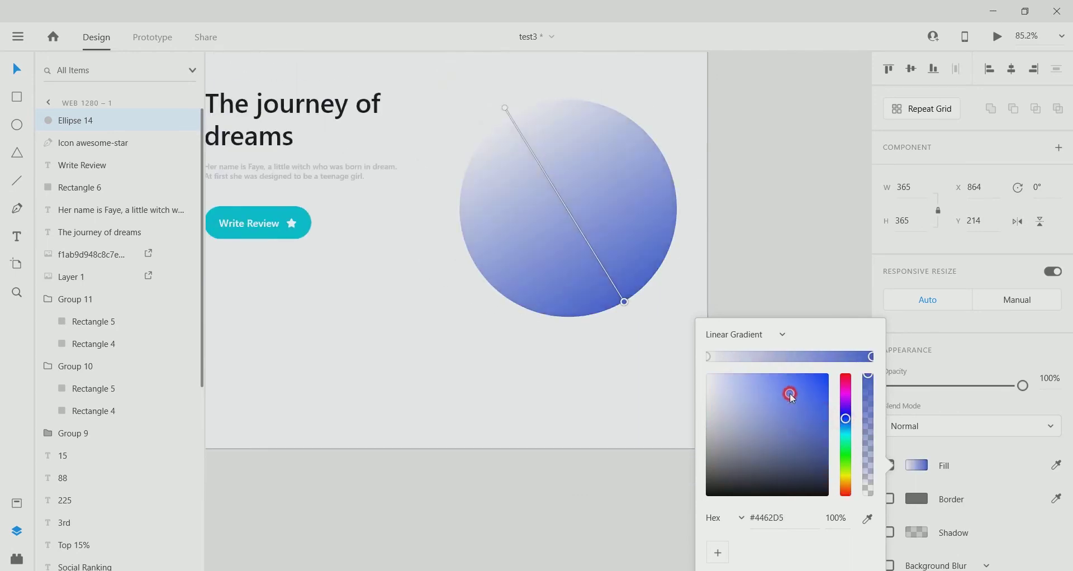
Add a middle gradient stop at 31% opacity, a transparent light-blue start, and a faded end stop.
left_click(809, 357)
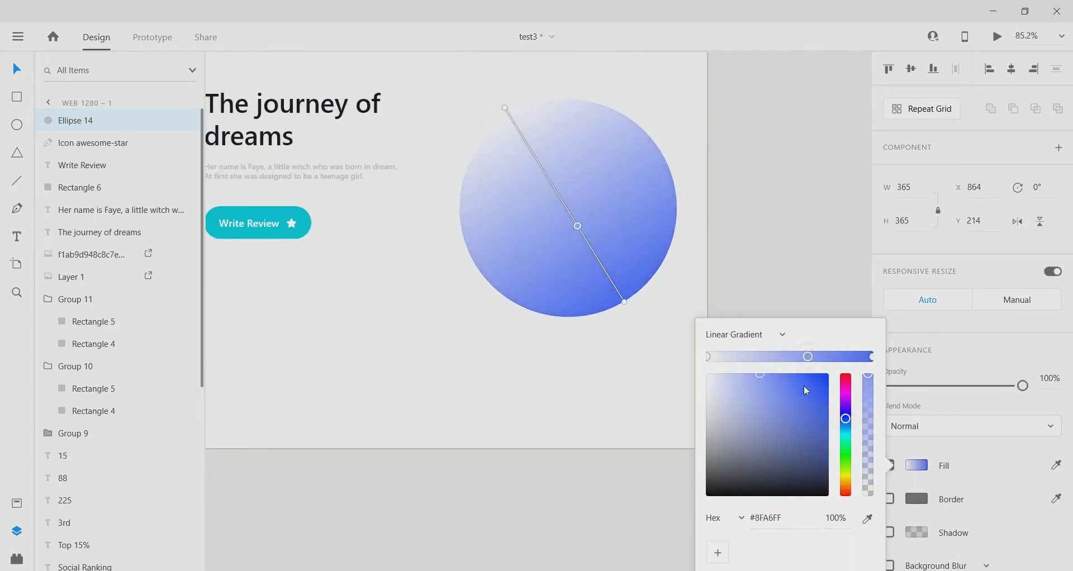
left_click(707, 357)
left_click(748, 378)
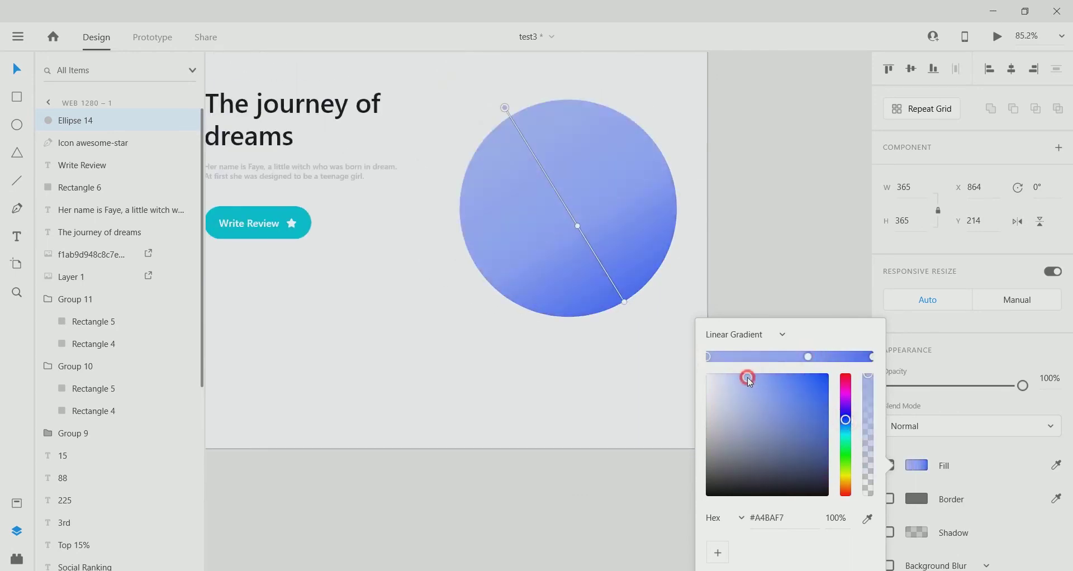
left_click_drag(875, 429, 868, 494)
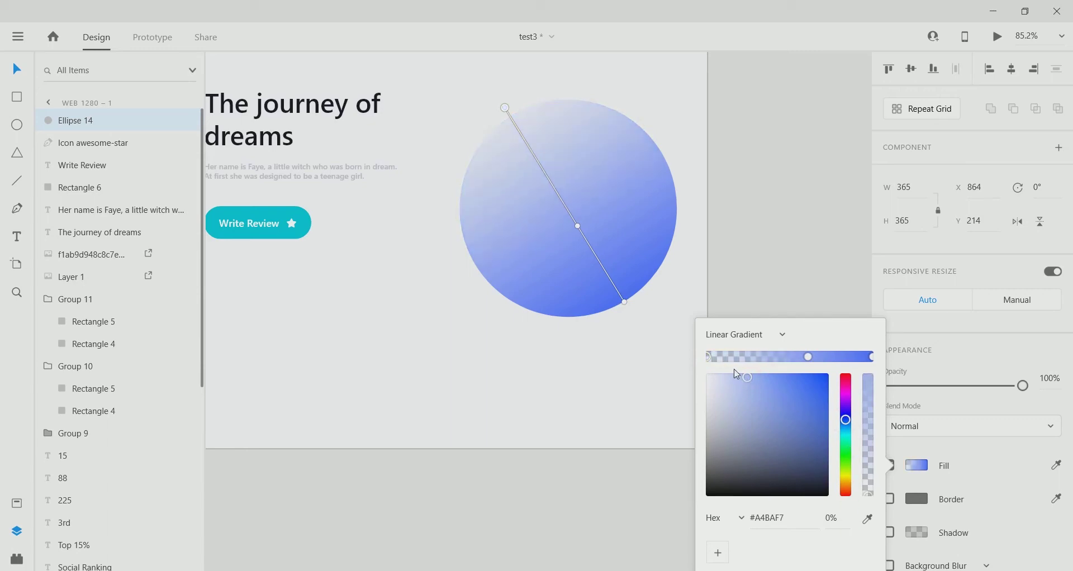
left_click(808, 356)
left_click_drag(869, 427, 873, 463)
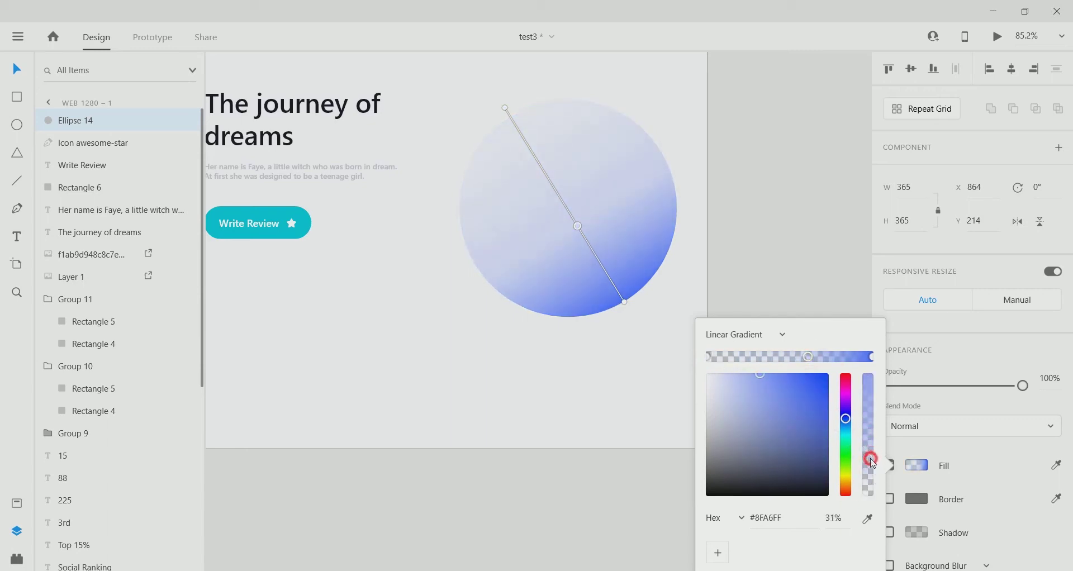
left_click(872, 357)
left_click(868, 435)
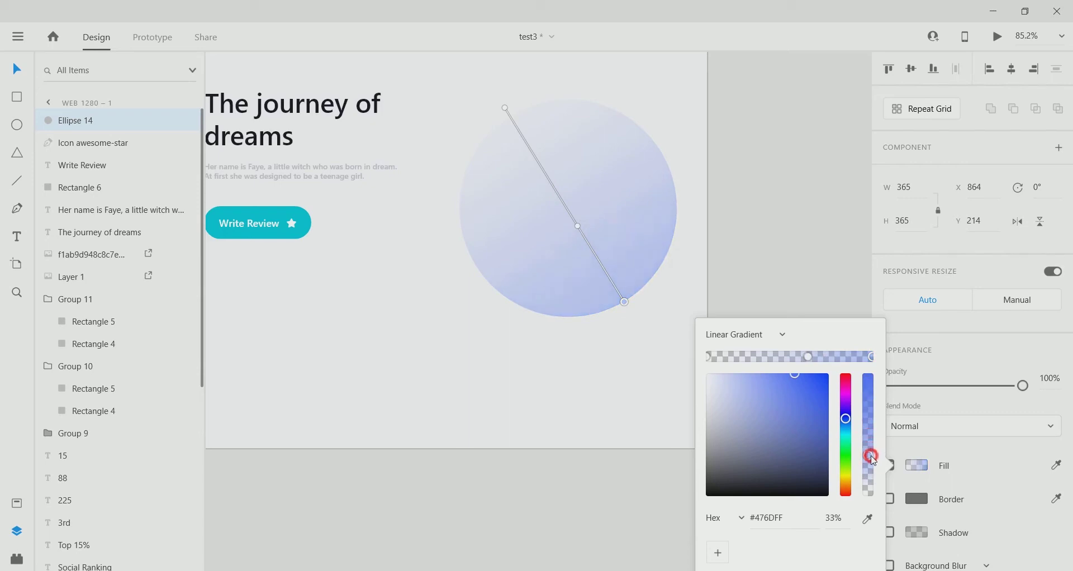
left_click(809, 357)
left_click(709, 359)
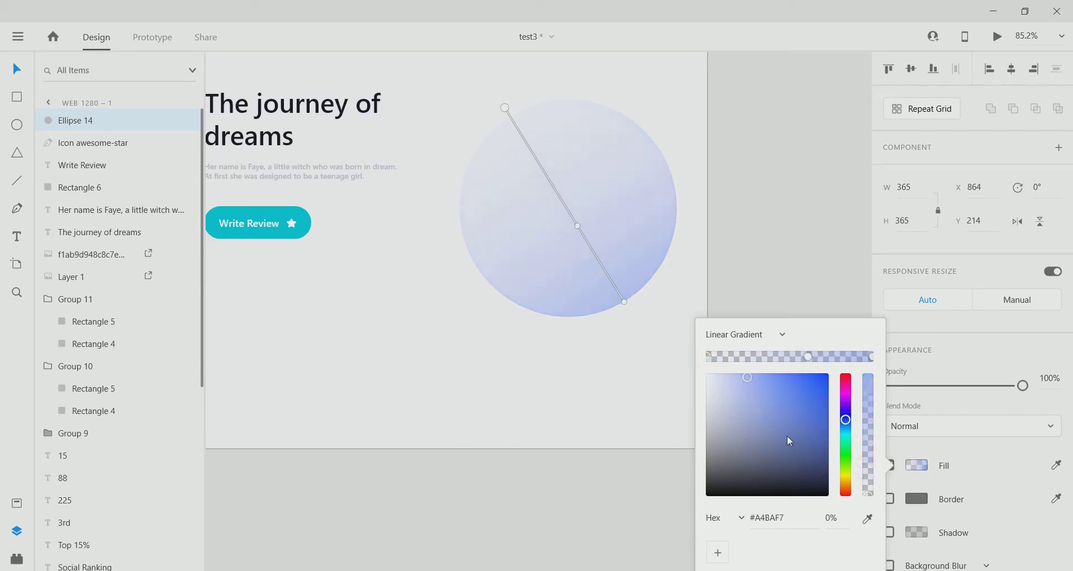
Set the starting stop to the pale page colour, fully transparent, and shorten the gradient.
left_click(868, 519)
left_click(475, 112)
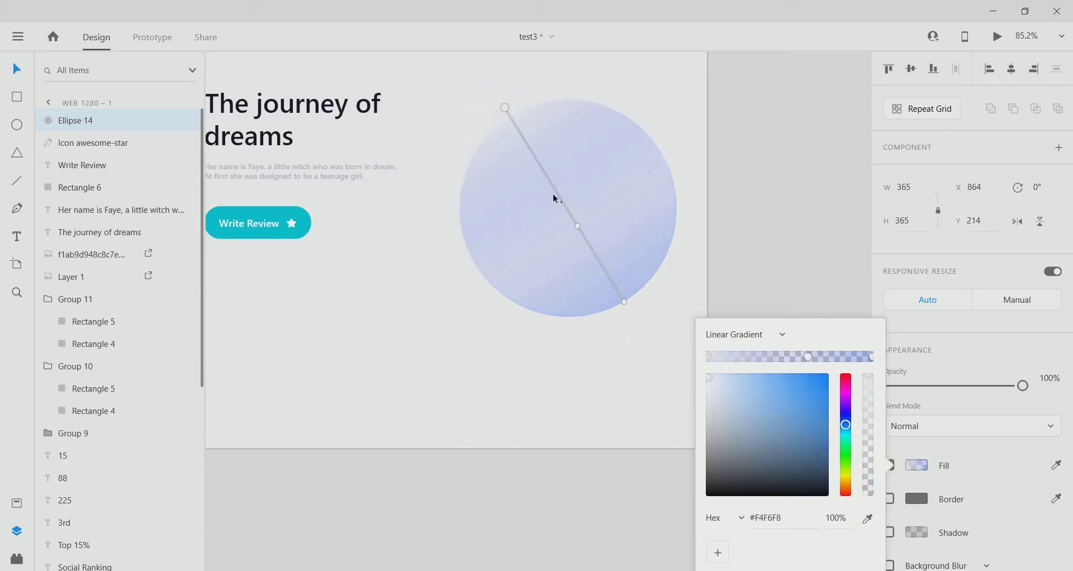
left_click_drag(866, 397, 868, 494)
left_click_drag(510, 113, 523, 145)
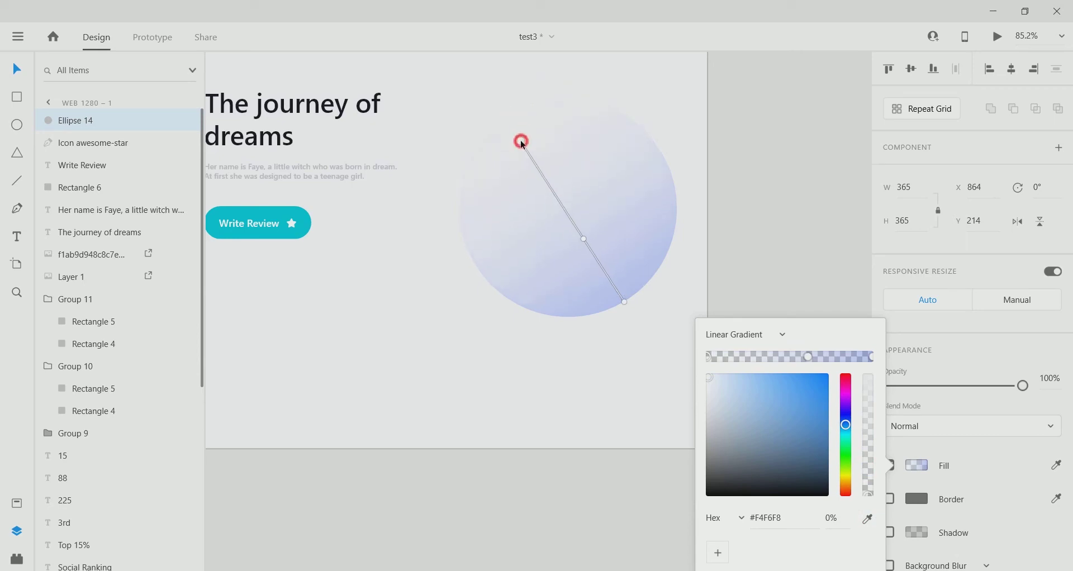
left_click(624, 302)
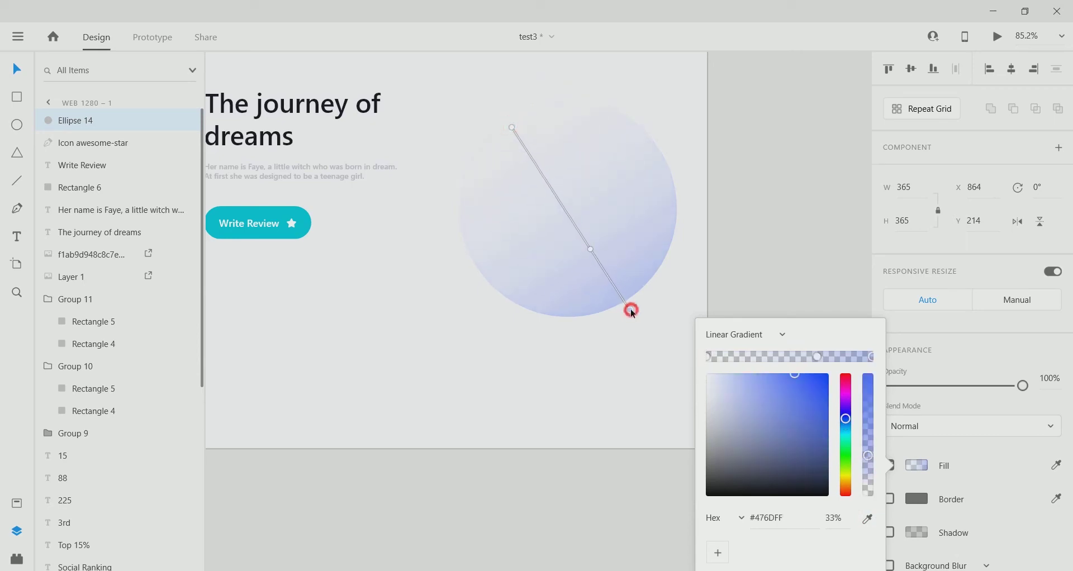
scroll(635, 263, "down", 5)
key("Escape")
key("Escape")
Copy the book image from the Asset artboard and paste it onto the blue circle.
scroll(389, 316, "left", 10)
left_click(534, 226)
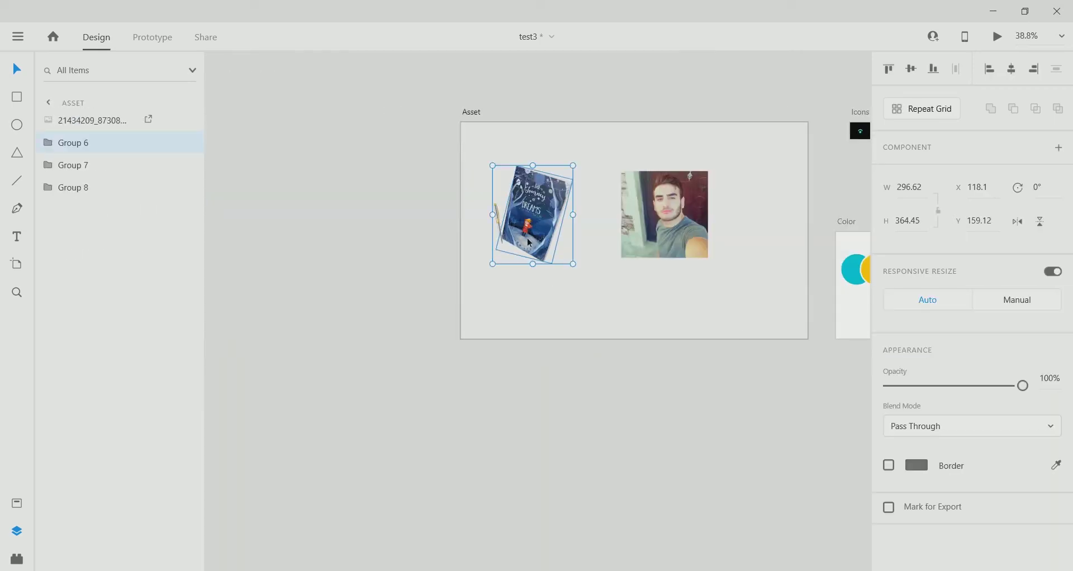
right_click(538, 229)
key("Escape")
left_click_drag(771, 368, 757, 366)
scroll(757, 366, "right", 10)
right_click(484, 212)
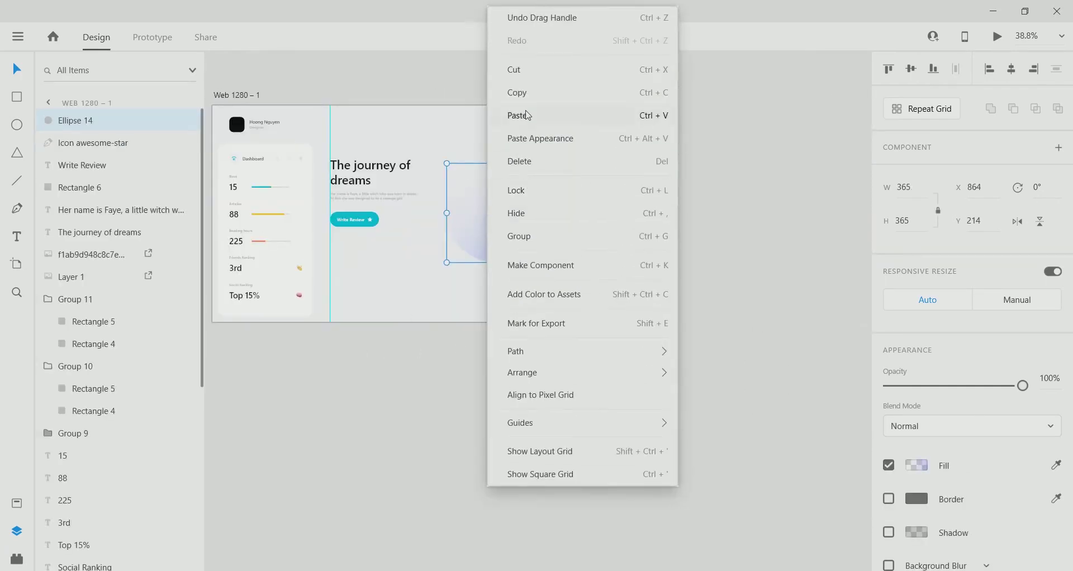
left_click(517, 111)
left_click_drag(352, 209, 507, 206)
scroll(382, 330, "up", 4)
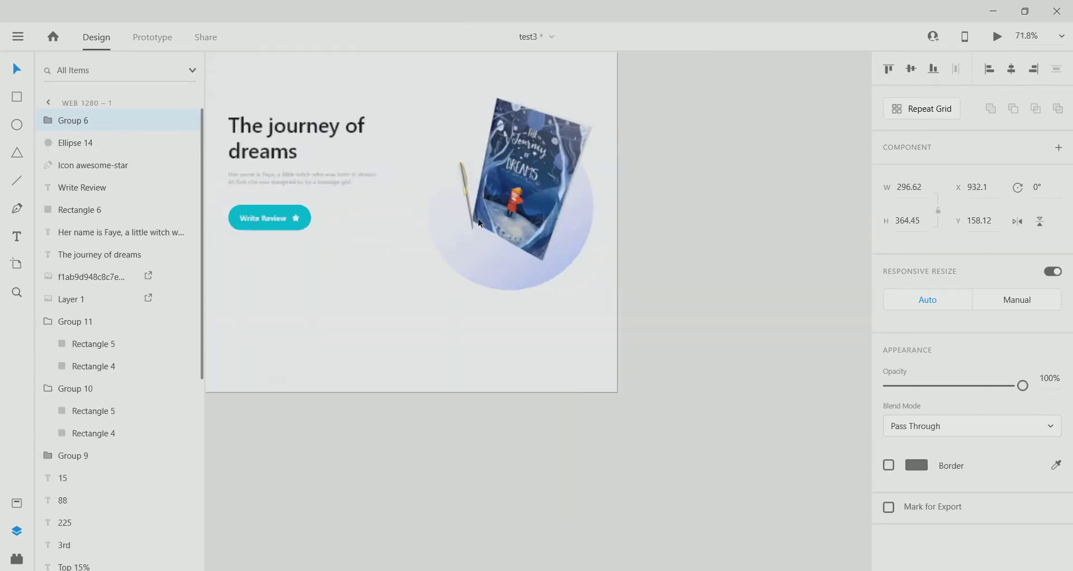
scroll(382, 330, "down", 2)
left_click(473, 462)
scroll(296, 492, "up", 4)
key("r")
left_click_drag(240, 215, 392, 217)
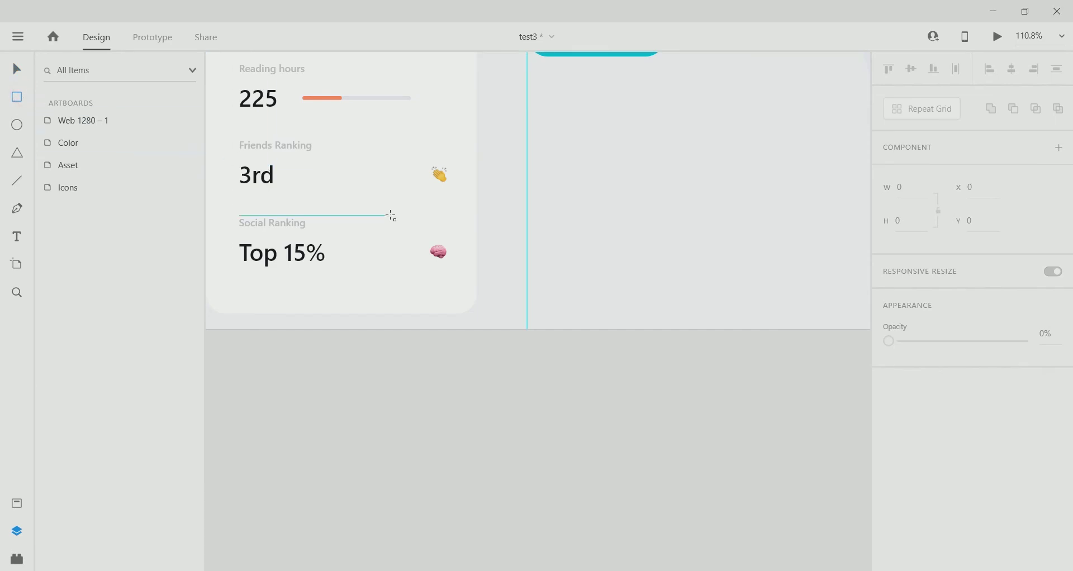
Draw a small 45×58 rectangle with corner radius 11 beside the stats card.
scroll(574, 287, "up", 2)
left_click_drag(505, 206, 556, 275)
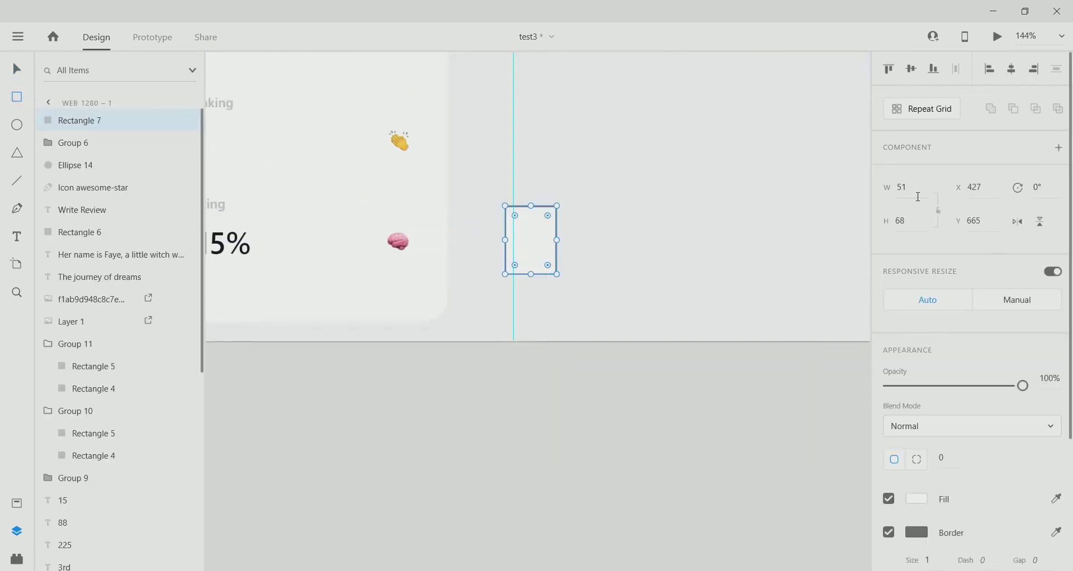
left_click(917, 187)
type("45")
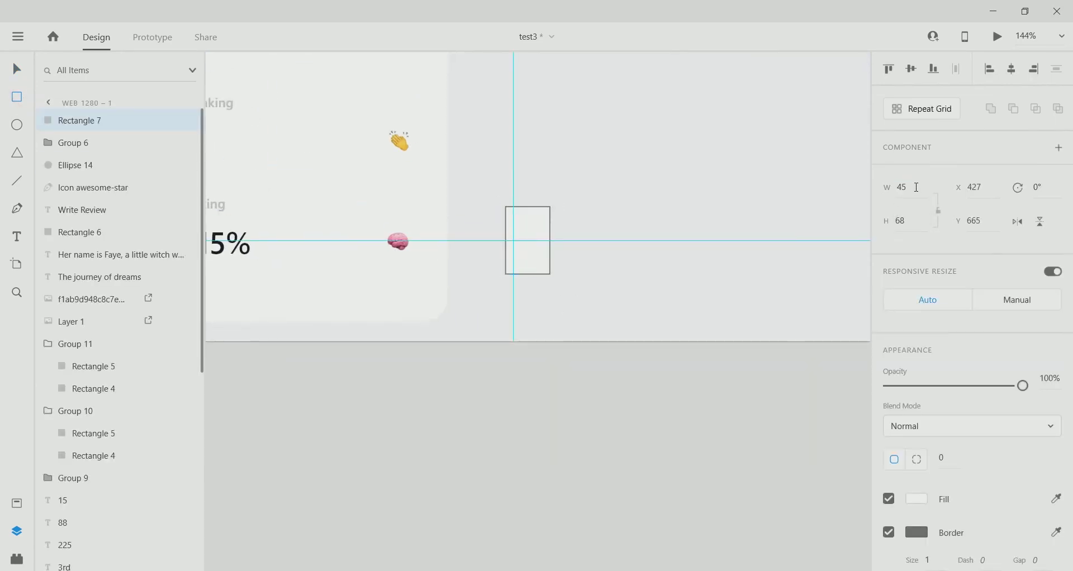
left_click(906, 219)
type("58")
key("Return")
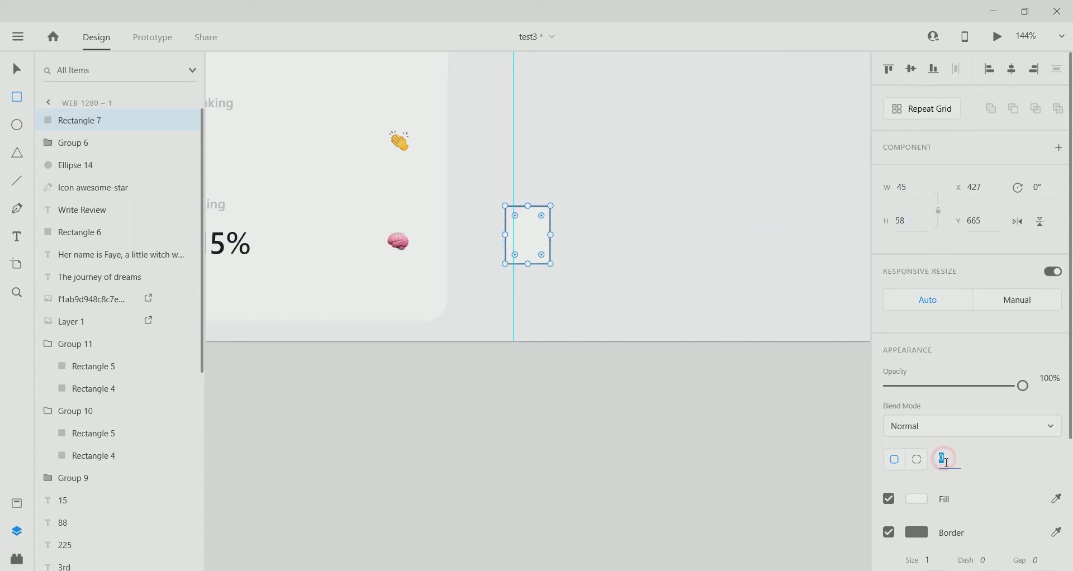
key("Return")
Remove its outline, fill it with light grey #ECEEF4 from the Color board, and move it lower.
left_click(889, 532)
scroll(605, 393, "down", 5)
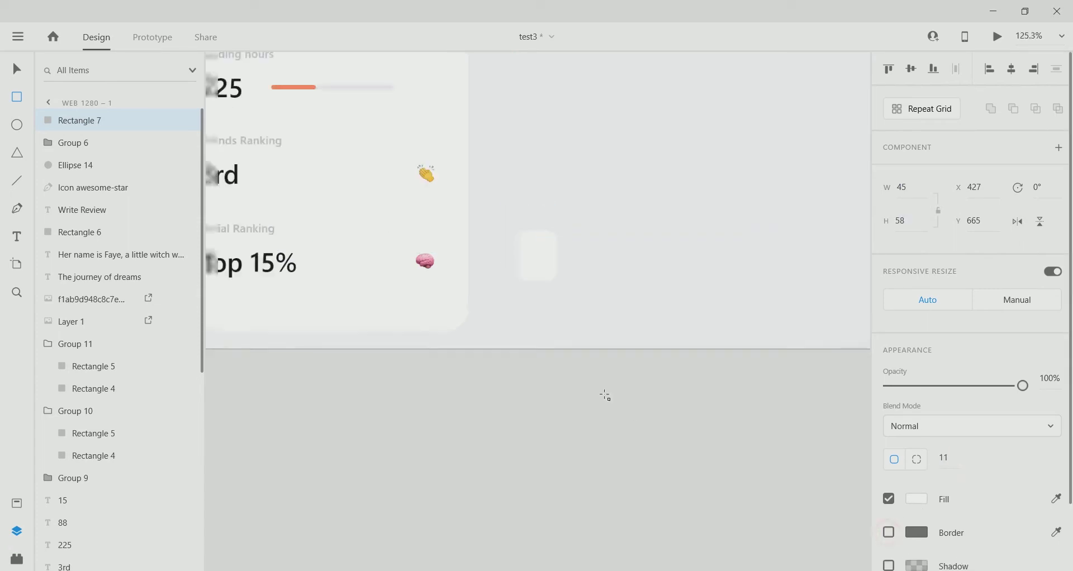
left_click(915, 499)
left_click(867, 519)
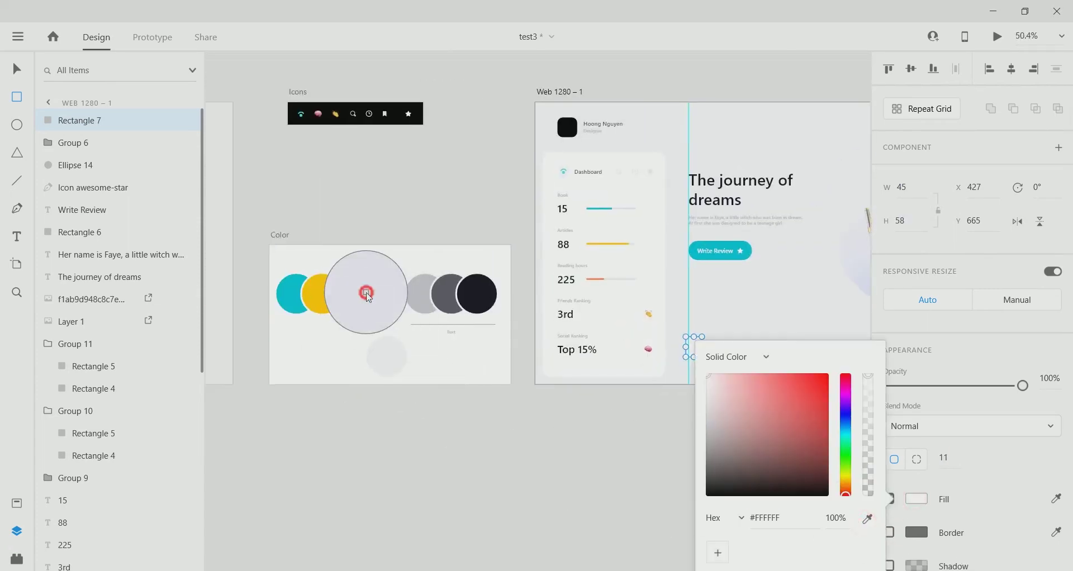
left_click(364, 292)
scroll(606, 383, "right", 3)
left_click(17, 70)
scroll(641, 349, "up", 3)
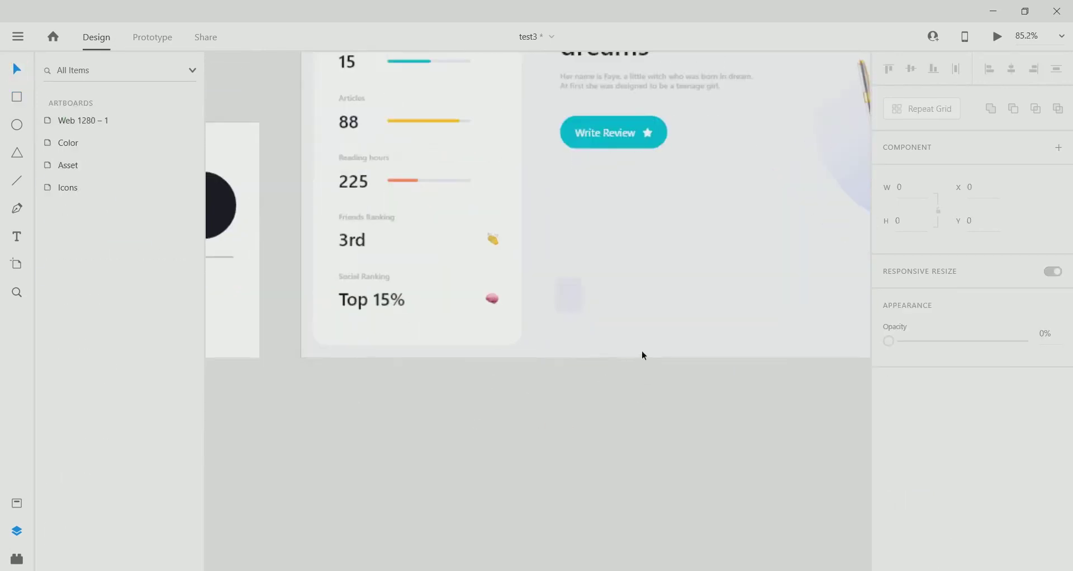
scroll(615, 336, "up", 1)
left_click_drag(577, 342, 581, 341)
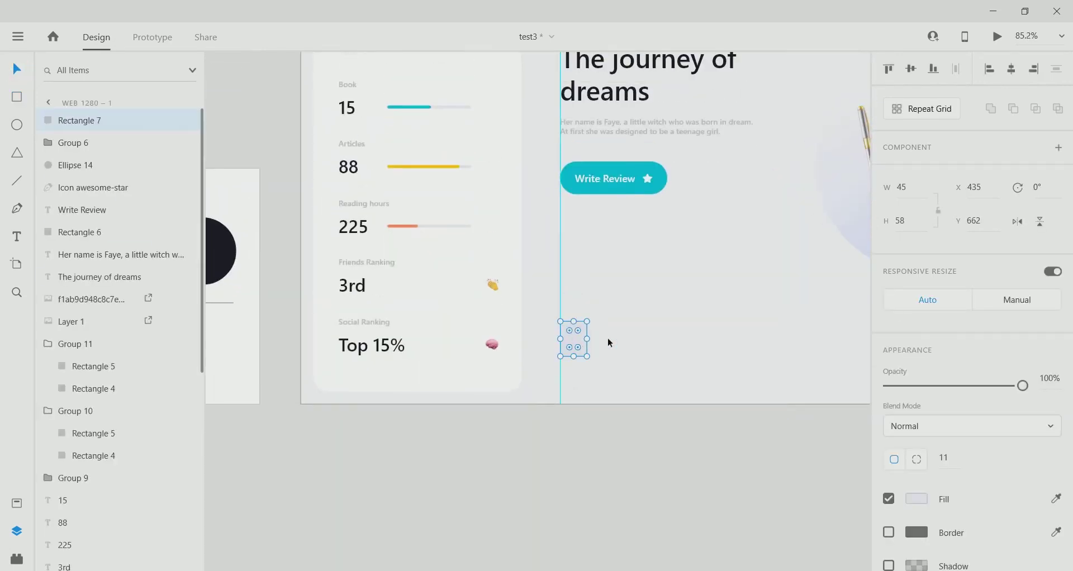
scroll(598, 374, "up", 3)
left_click_drag(550, 328, 547, 342)
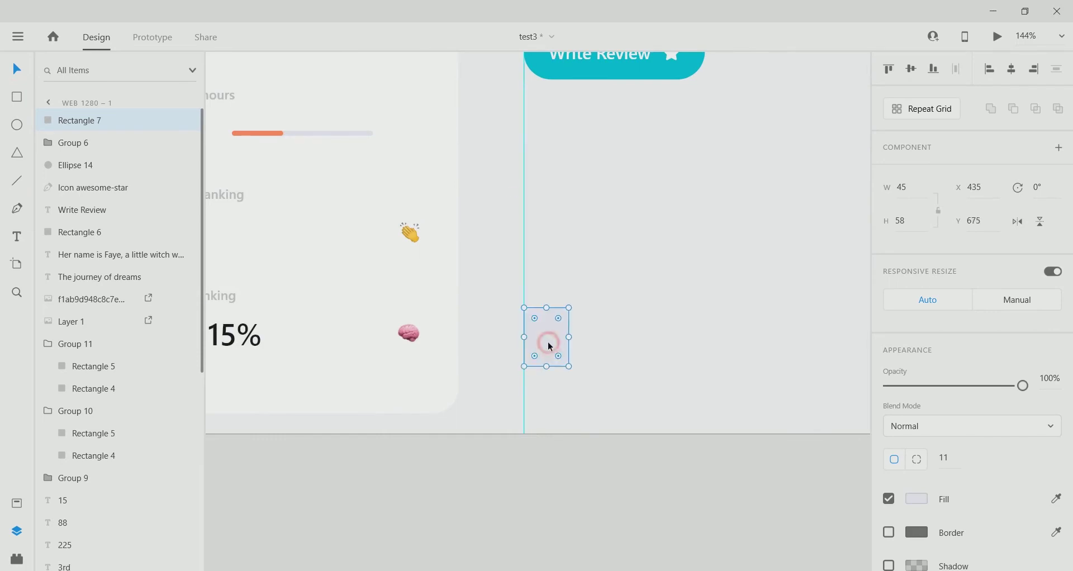
scroll(570, 391, "down", 5)
Type a 'Jan' text label inside the small rectangle.
scroll(676, 313, "up", 6)
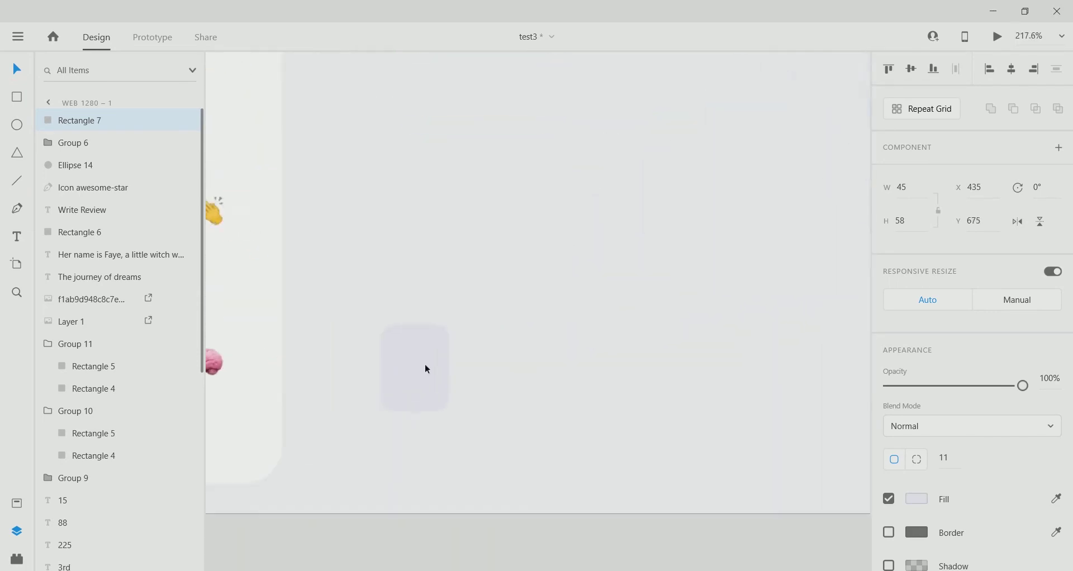
scroll(436, 349, "up", 1)
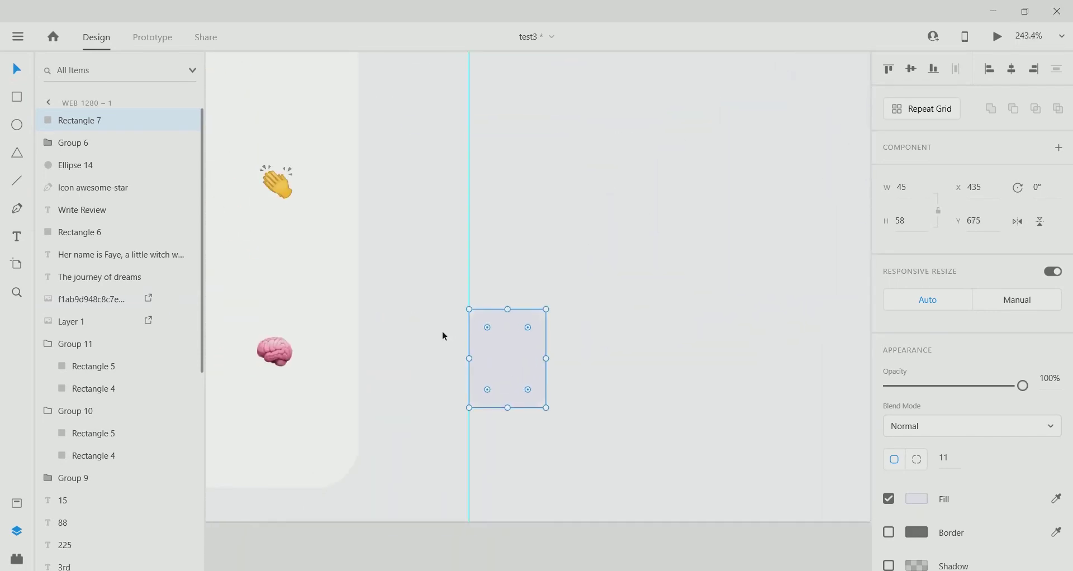
key("t")
left_click(504, 345)
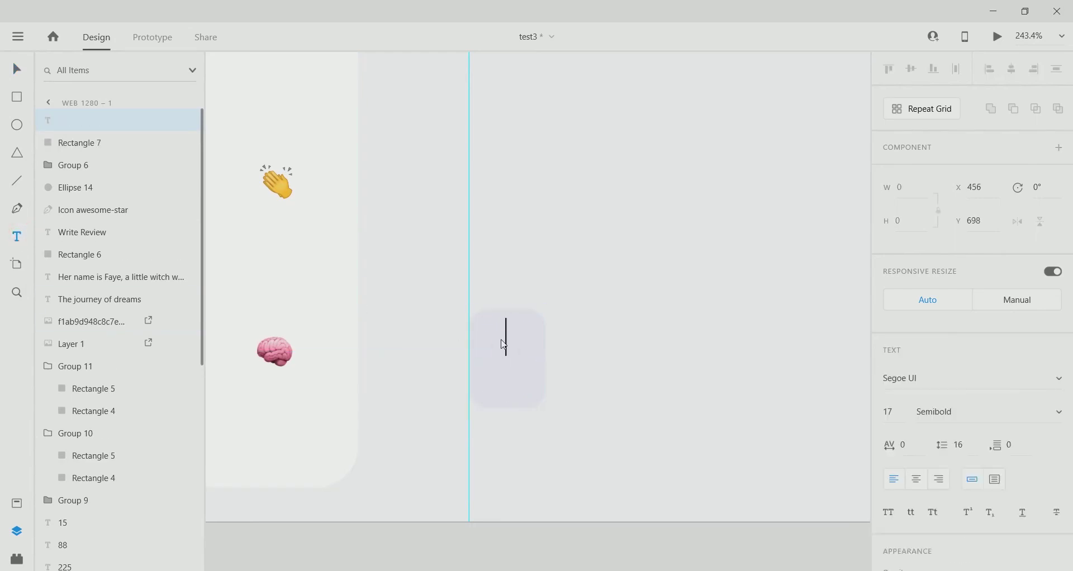
left_click(522, 392)
left_click(17, 69)
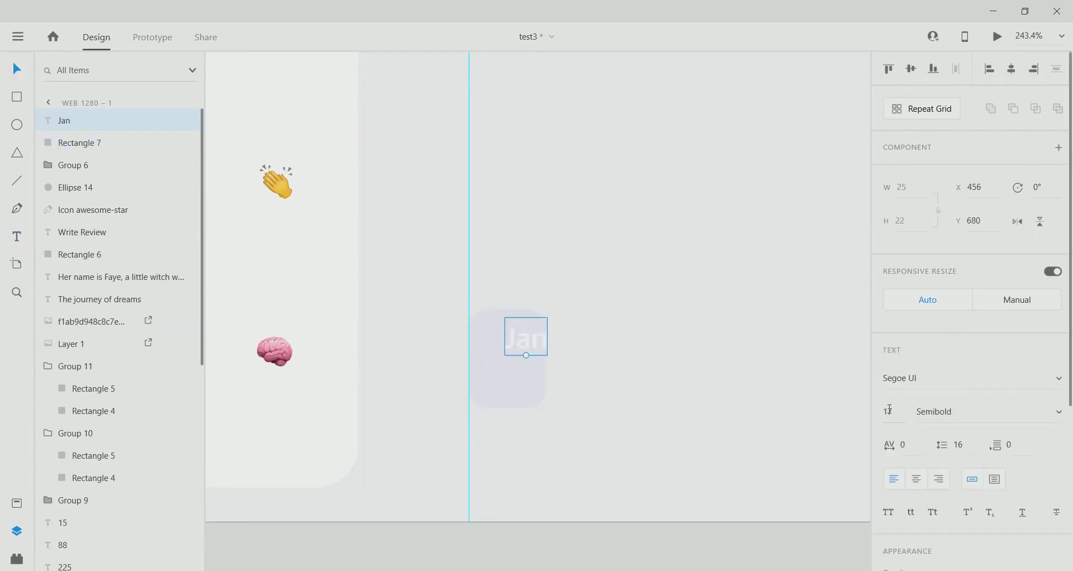
Colour the Jan label light grey #C5C5CA.
scroll(407, 355, "down", 5)
scroll(950, 391, "down", 5)
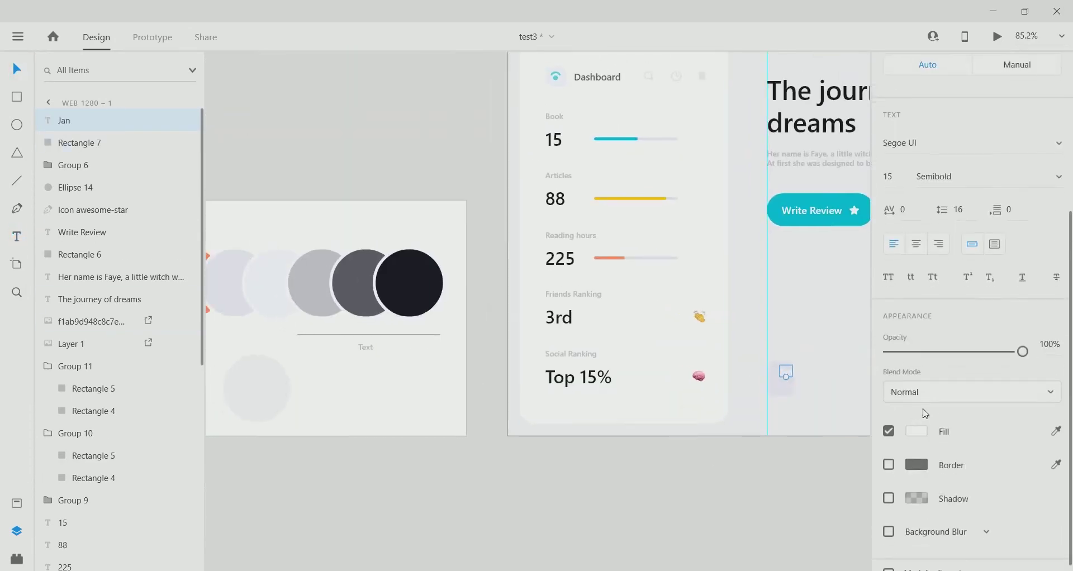
left_click(916, 431)
left_click(870, 481)
left_click(346, 287)
left_click(869, 482)
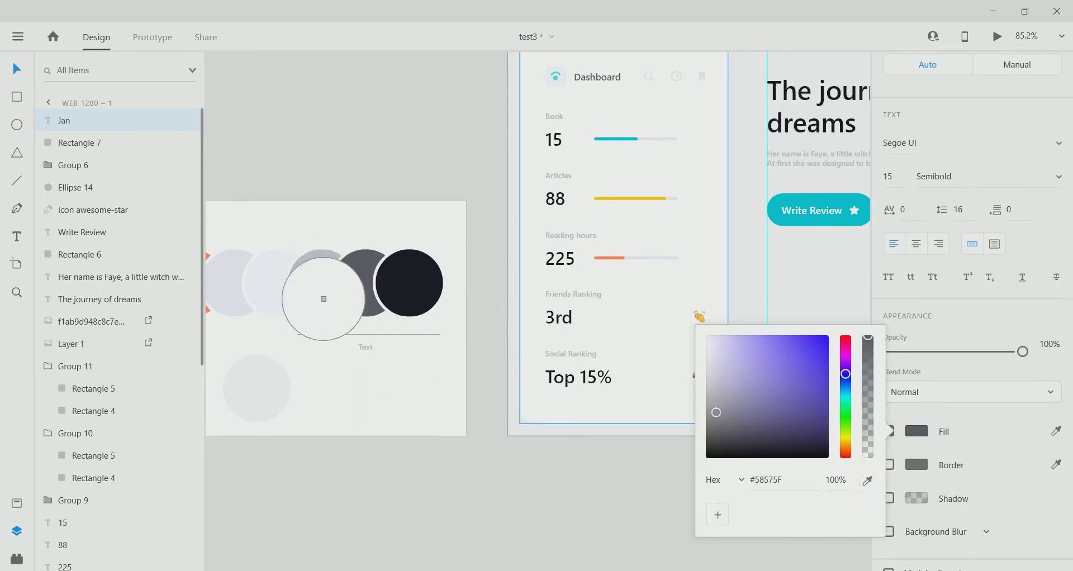
left_click(318, 294)
left_click_drag(548, 433, 339, 395)
scroll(612, 342, "up", 5)
left_click(510, 316)
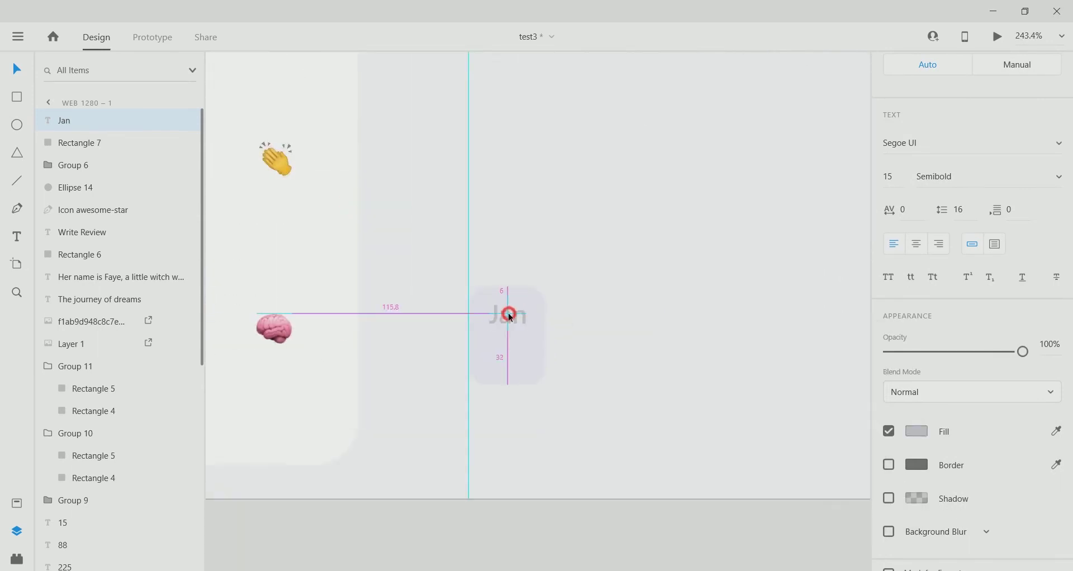
Duplicate Jan just below it and change the copy's text to '1'.
left_click_drag(514, 324, 510, 359)
double_click(511, 359)
key("BackSpace")
type("1")
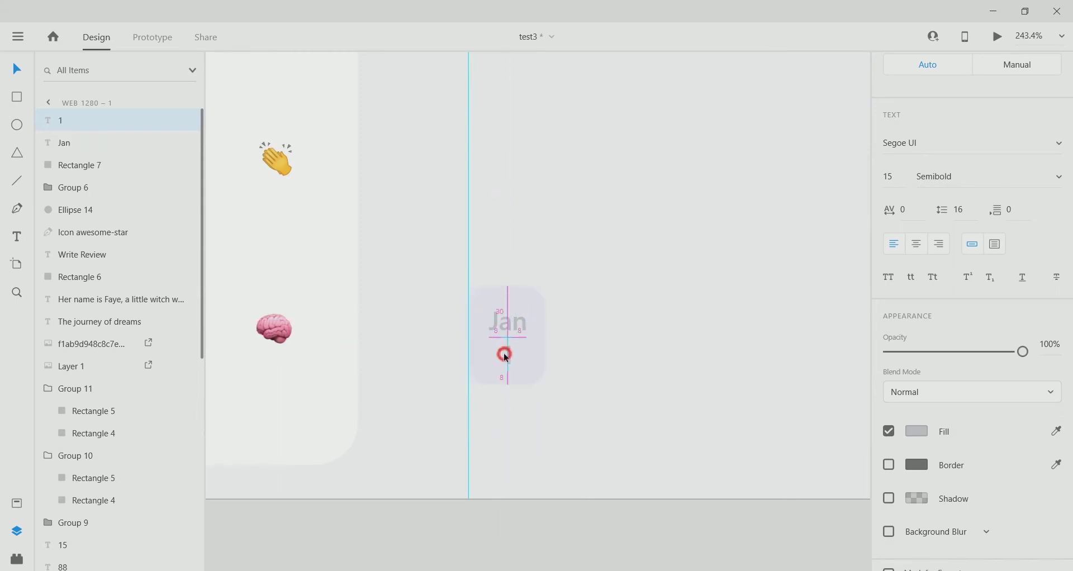
left_click(525, 326, "shift")
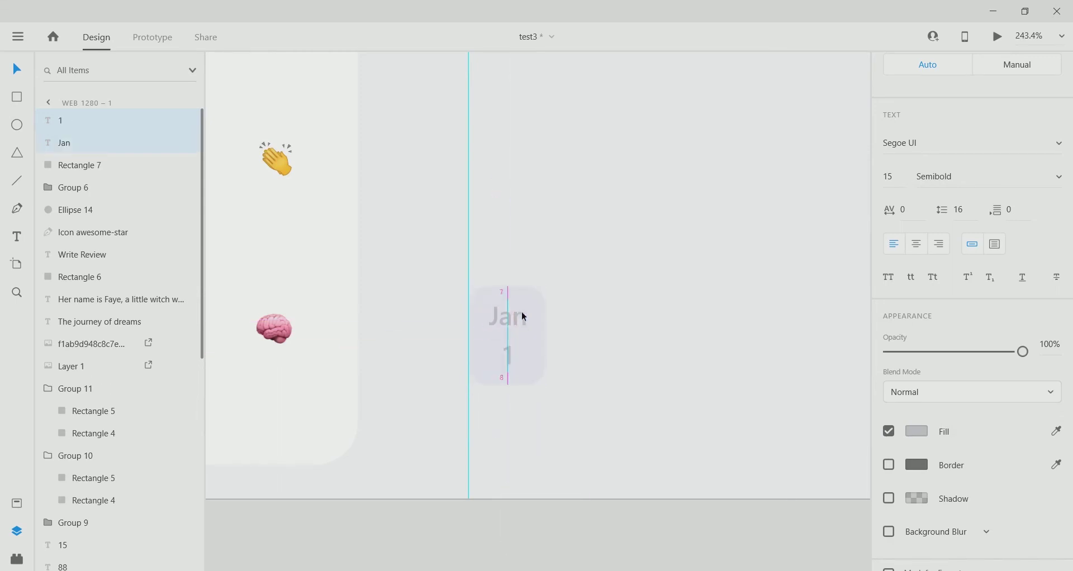
left_click(506, 351)
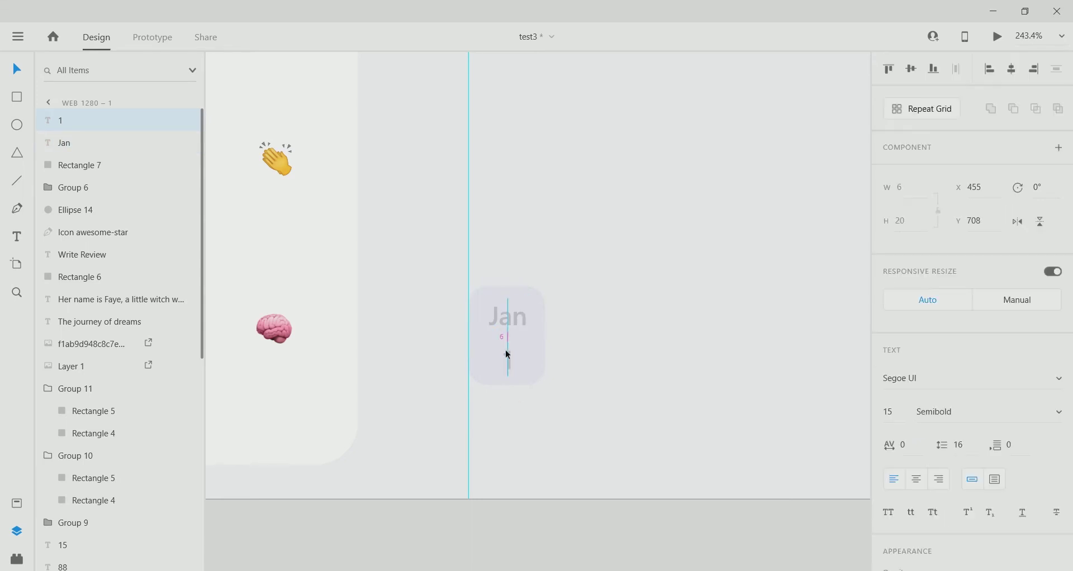
Sample the same light grey for the '1' label's fill.
scroll(529, 371, "down", 3)
scroll(531, 370, "down", 4)
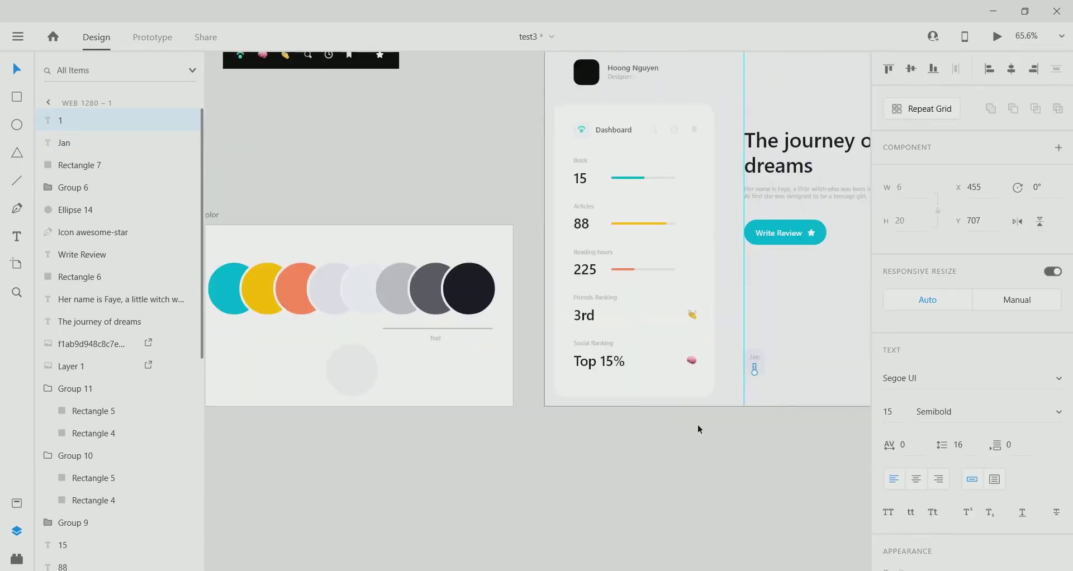
scroll(918, 433, "down", 5)
left_click(916, 418)
left_click(868, 464)
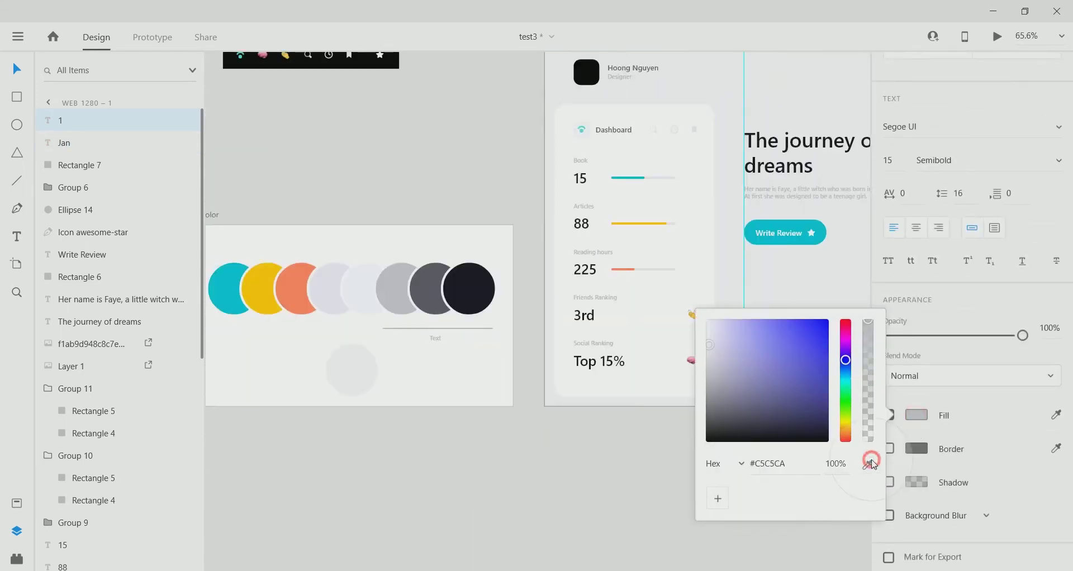
left_click(493, 388)
scroll(613, 388, "up", 3)
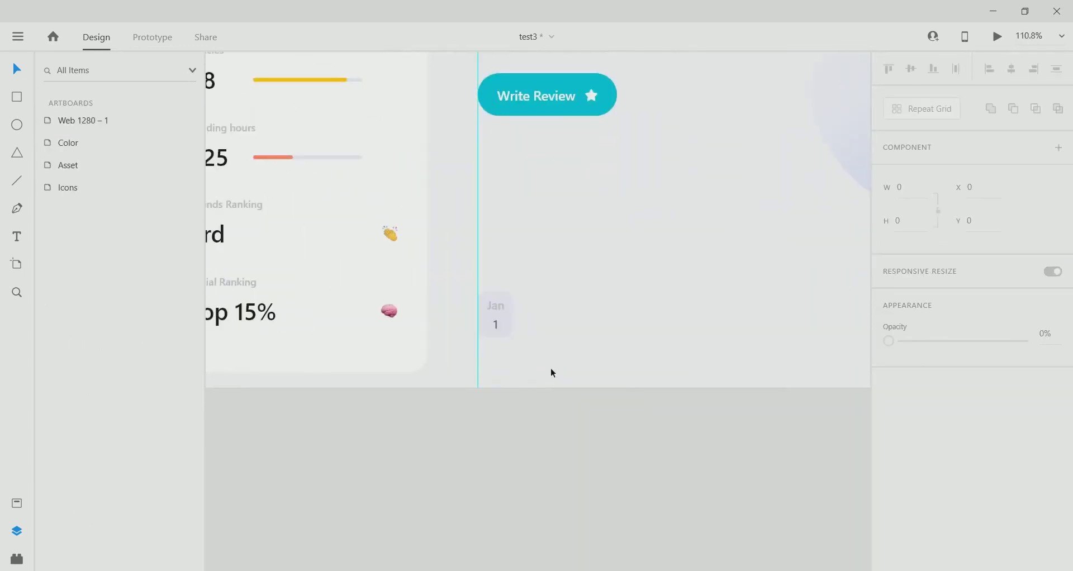
left_click(490, 333)
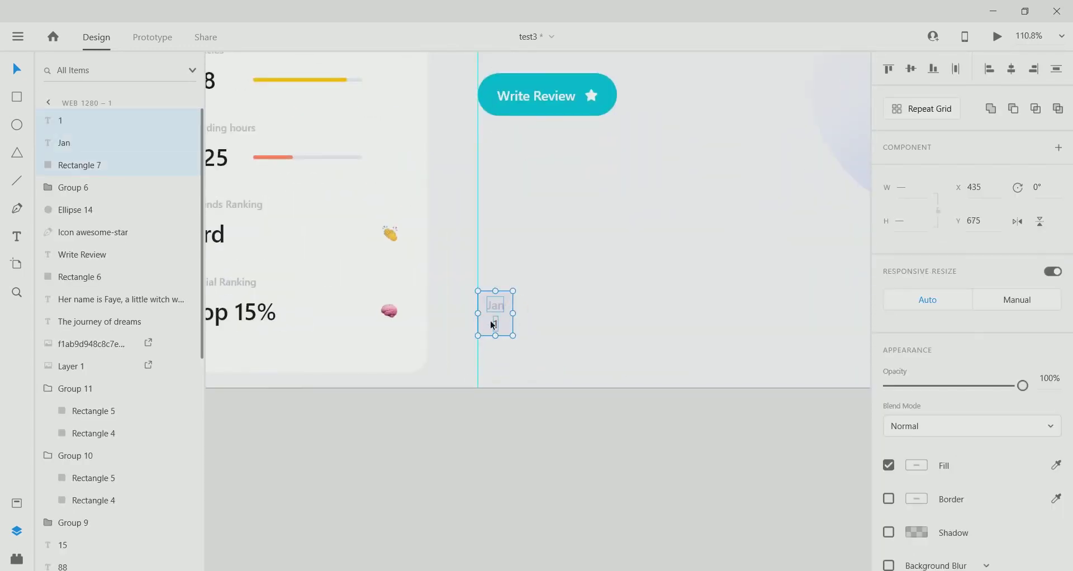
Group the Jan/1 chip and place a duplicate to its right.
key("ctrl+g")
scroll(531, 256, "right", 5)
left_click_drag(381, 339, 436, 341, "alt")
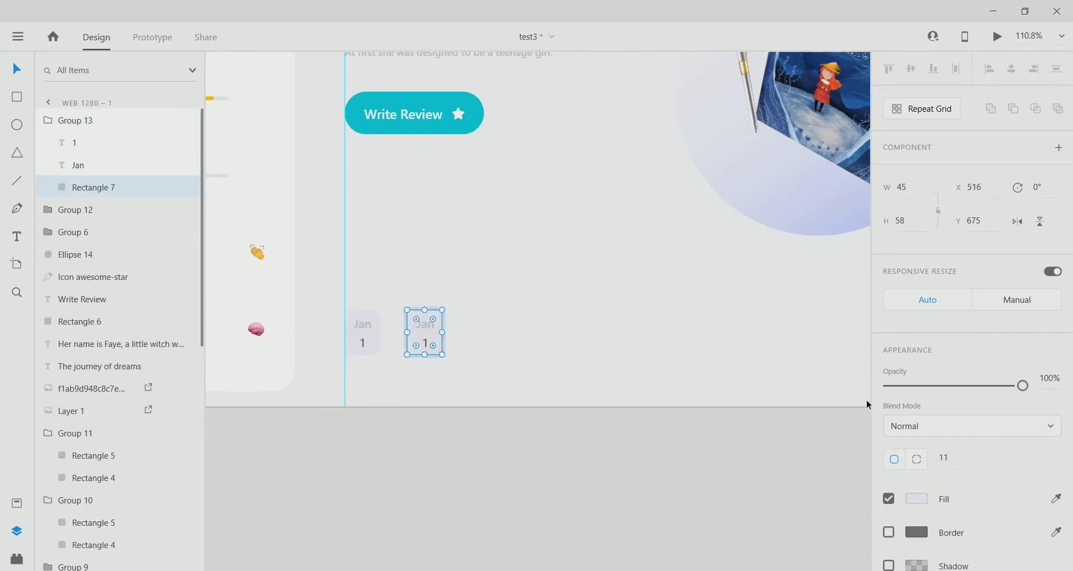
Resize the copy to 120 by 155 with a corner radius of 30.
type("120")
key("Return")
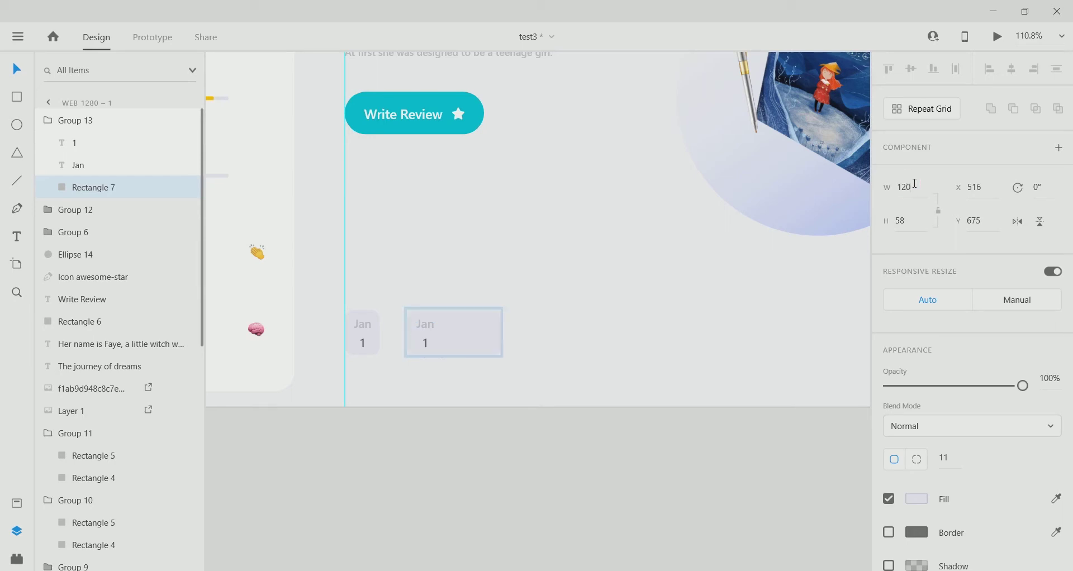
left_click(909, 220)
type("155")
key("Return")
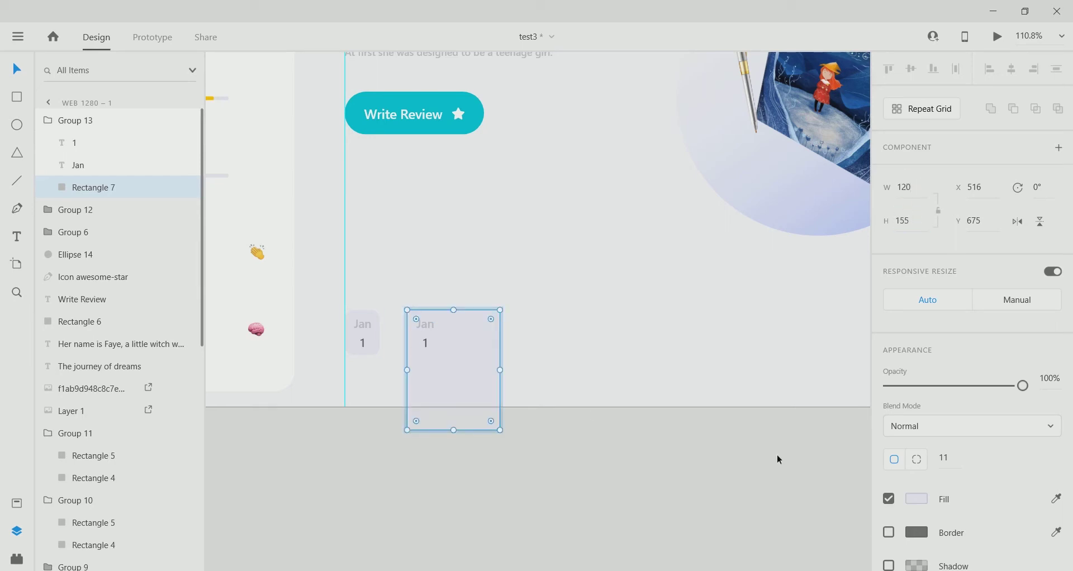
left_click(946, 457)
type("30")
key("Return")
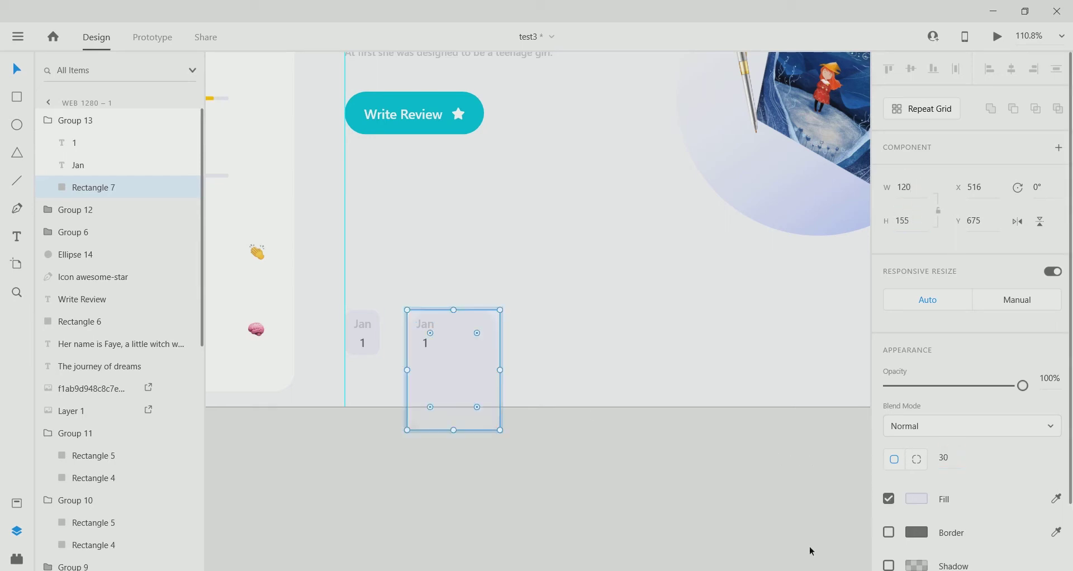
Move the enlarged card up beside Jan, to X 501, Y 623.
left_click(438, 351)
left_click_drag(438, 350, 442, 337)
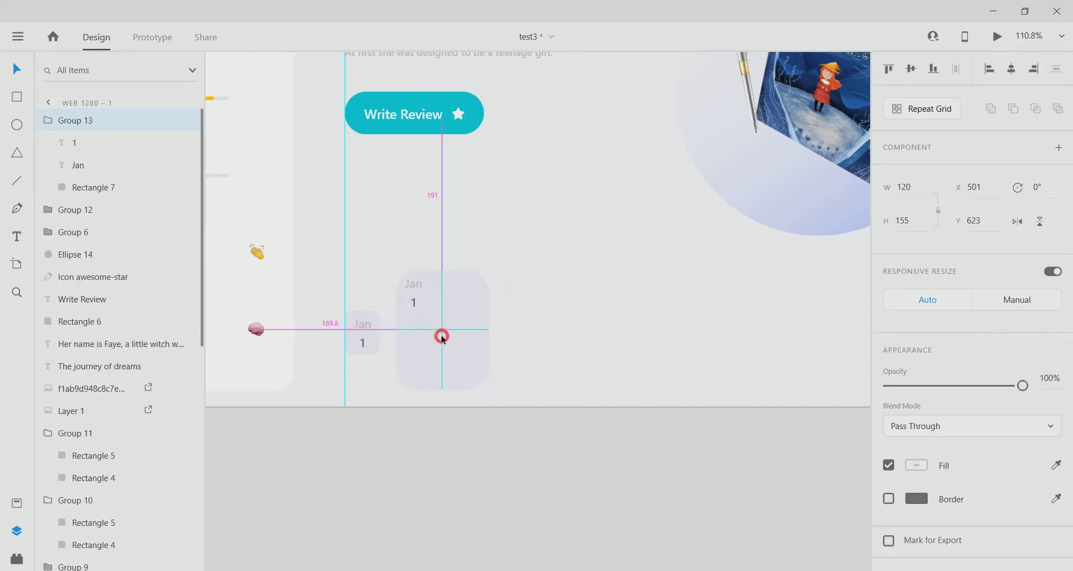
scroll(349, 342, "up", 3)
Change the copy's month label to Feb and move it to the card's top centre.
double_click(497, 224)
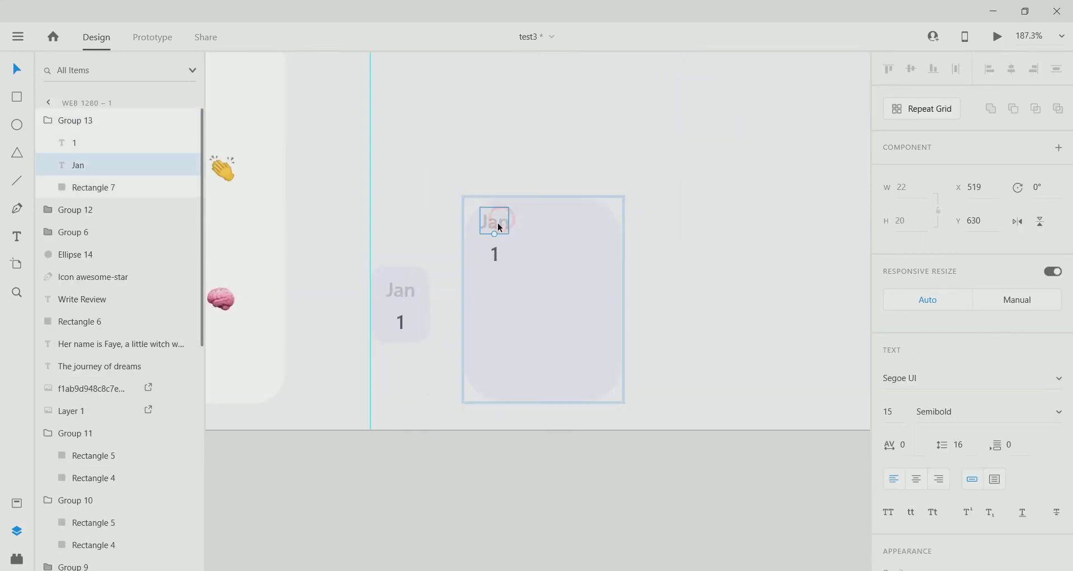
double_click(496, 223)
type("Feb")
key("Escape")
left_click_drag(495, 221, 544, 184)
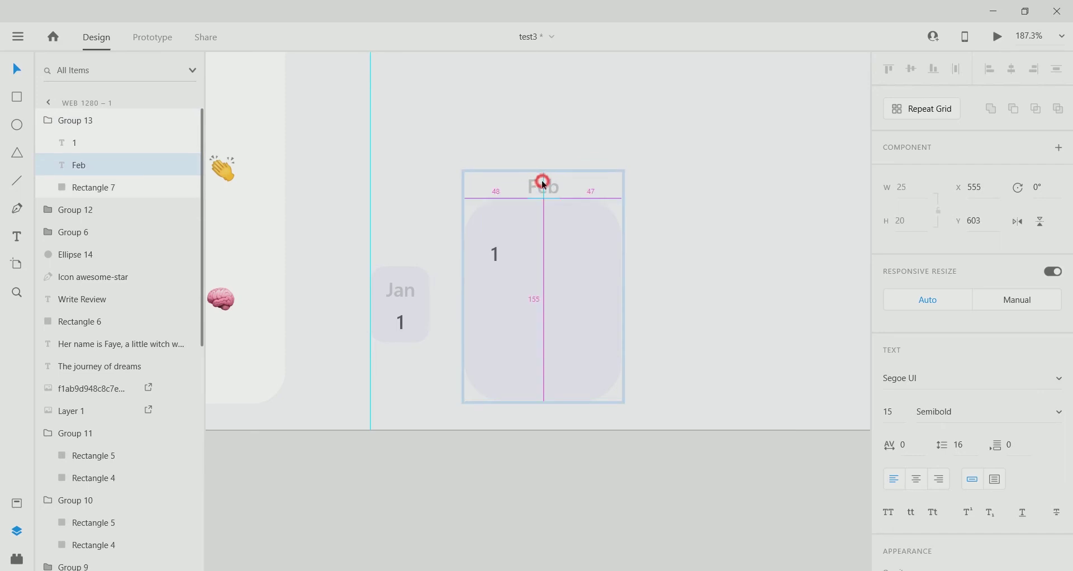
Move the day number to the card's bottom as 2 and set it to size 30.
left_click_drag(493, 249, 549, 372)
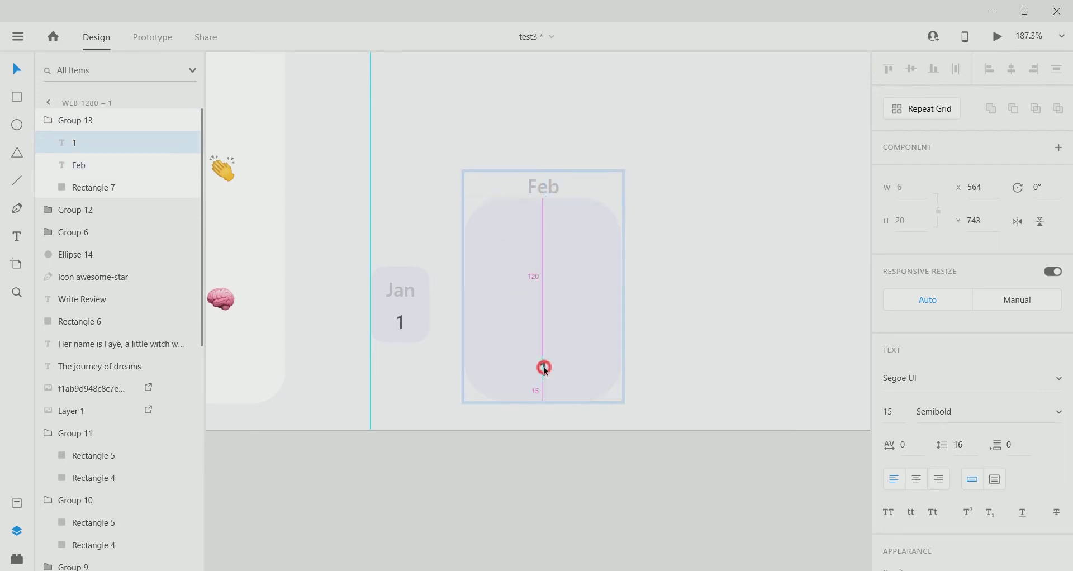
double_click(544, 360)
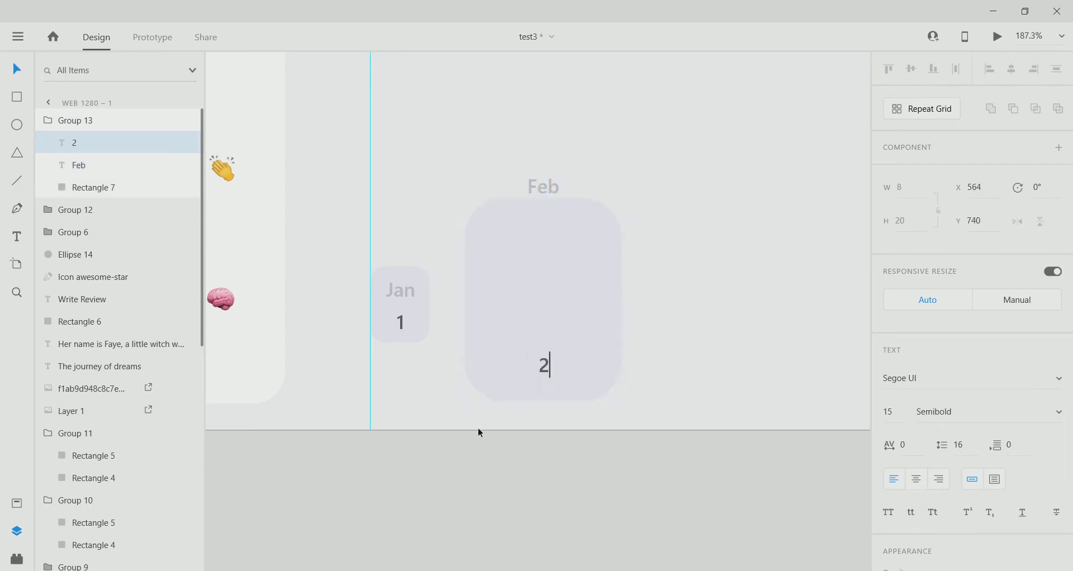
key("Escape")
left_click(890, 411)
type("30")
key("Return")
Colour the 2 with the Write Review button's teal.
scroll(418, 391, "down", 5)
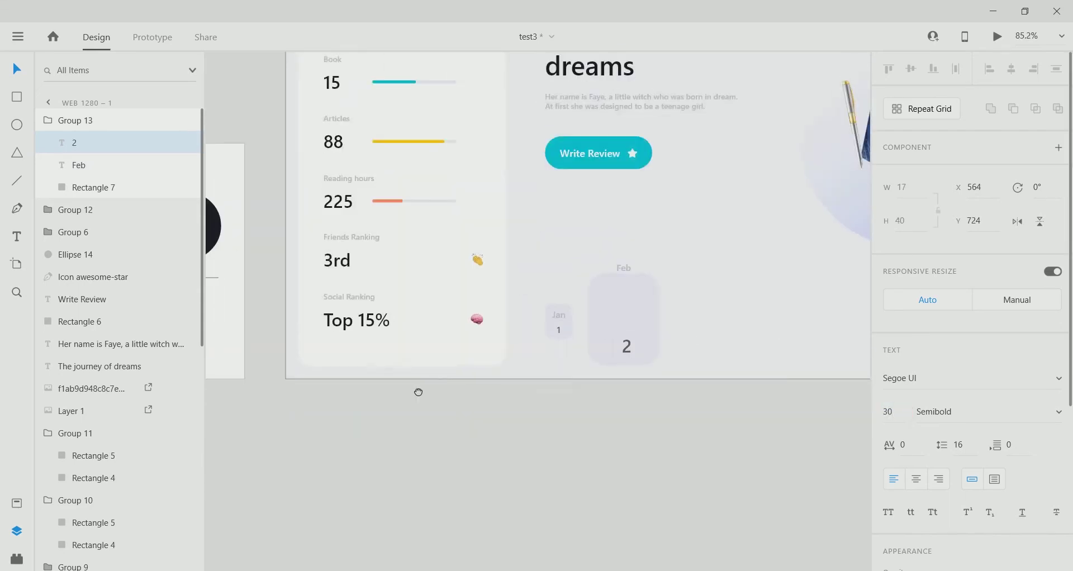
scroll(950, 391, "down", 4)
left_click(917, 431)
left_click(867, 480)
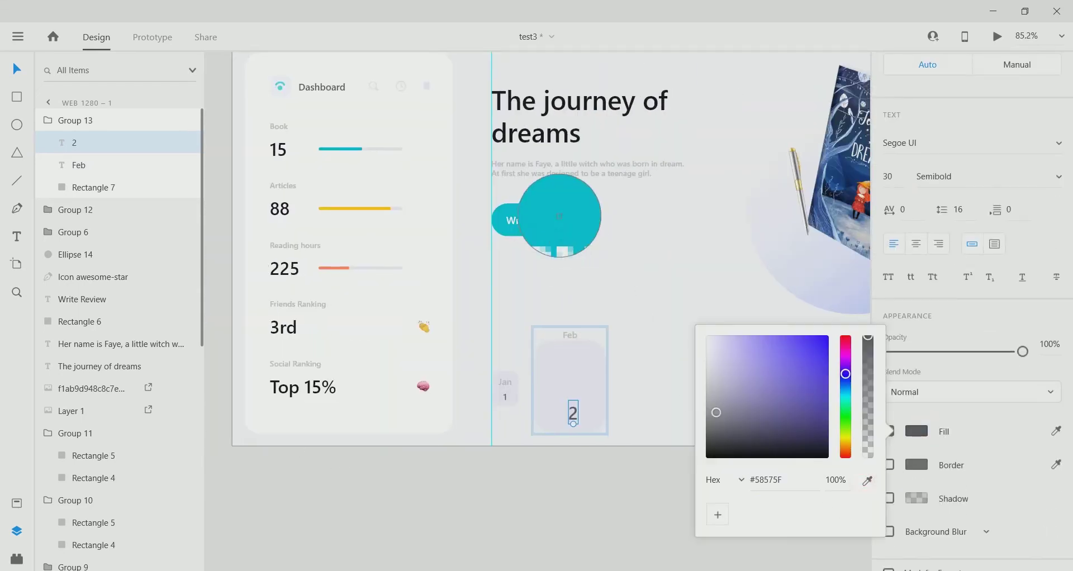
left_click(559, 215)
scroll(581, 418, "up", 5)
left_click(570, 414)
left_click(613, 494)
scroll(576, 334, "down", 3)
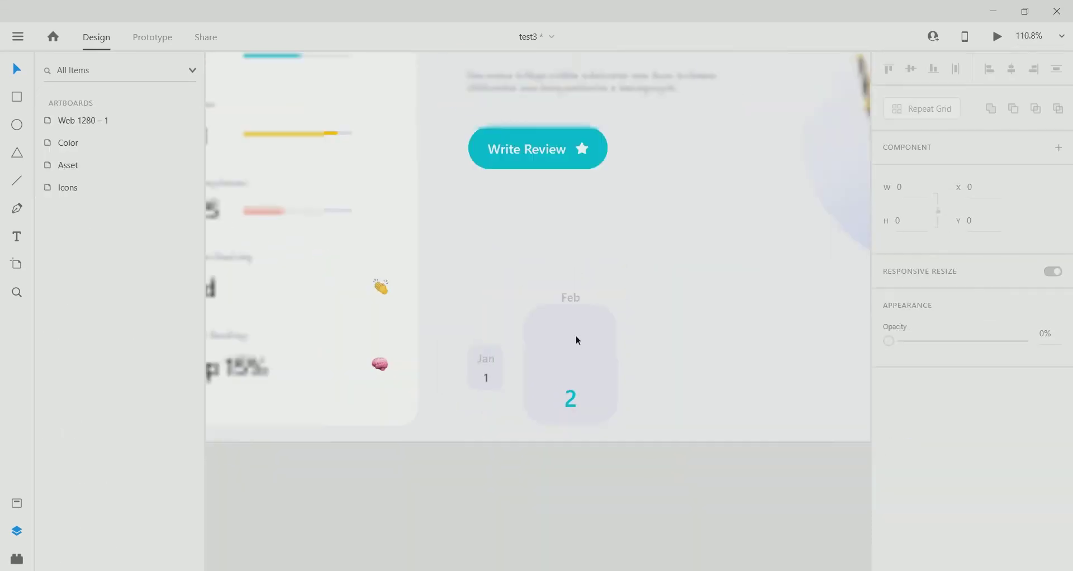
scroll(570, 348, "up", 2)
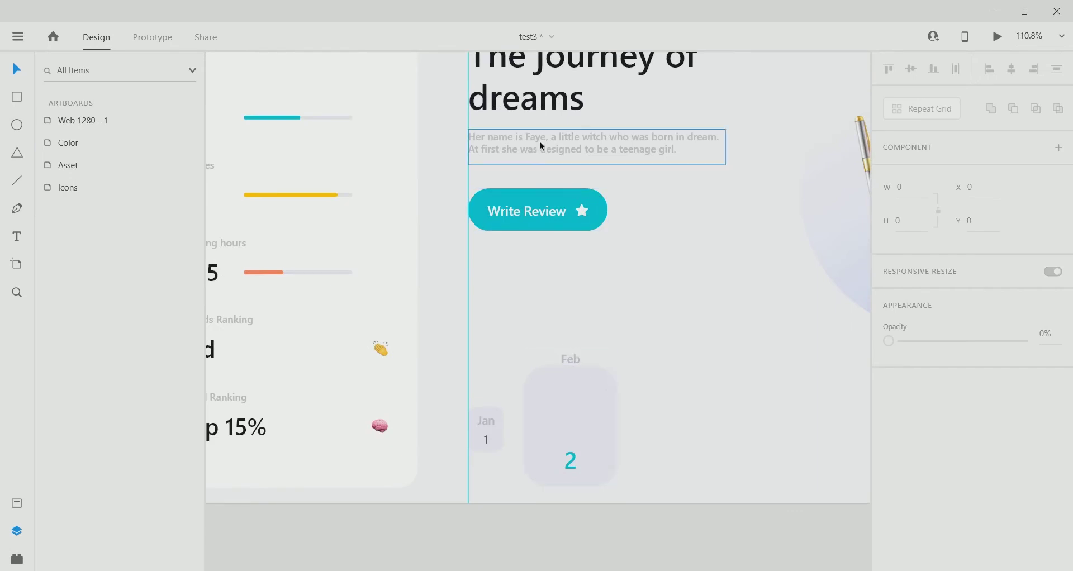
Copy 'Her name is Faye' from the paragraph into a new text object.
double_click(567, 134)
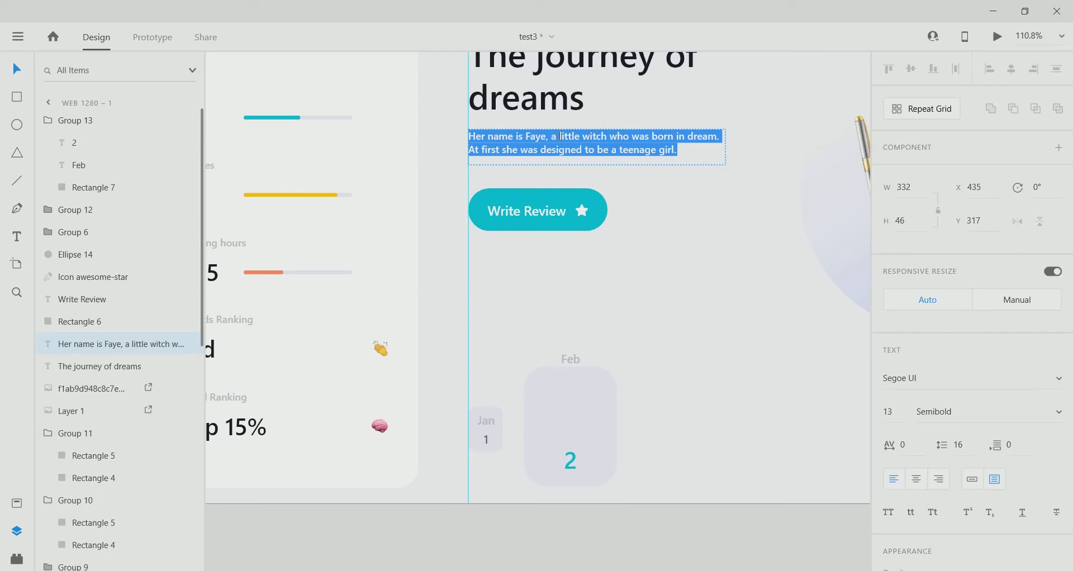
left_click_drag(545, 137, 501, 136)
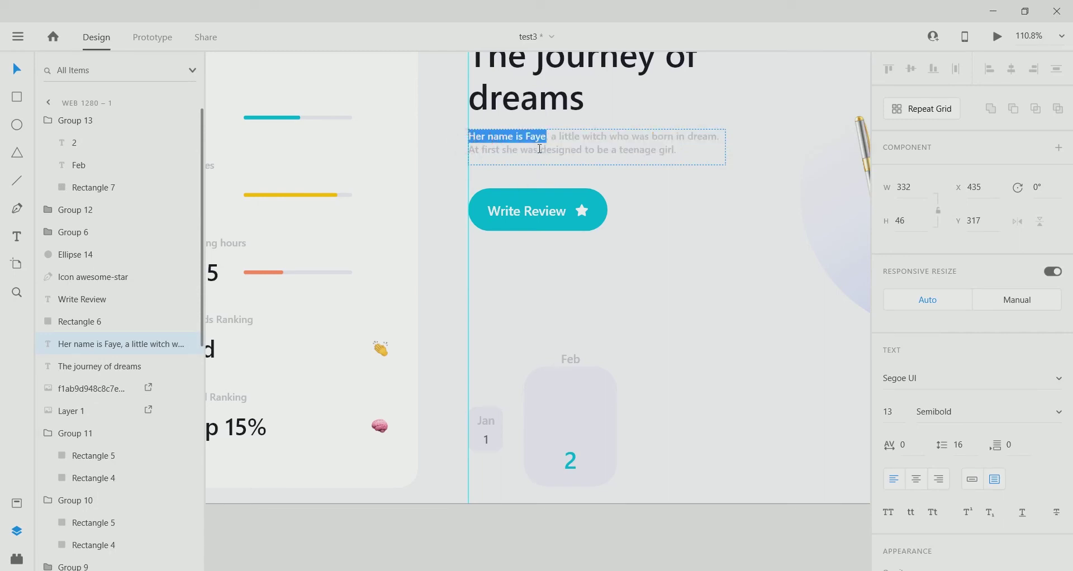
key("Escape")
key("t")
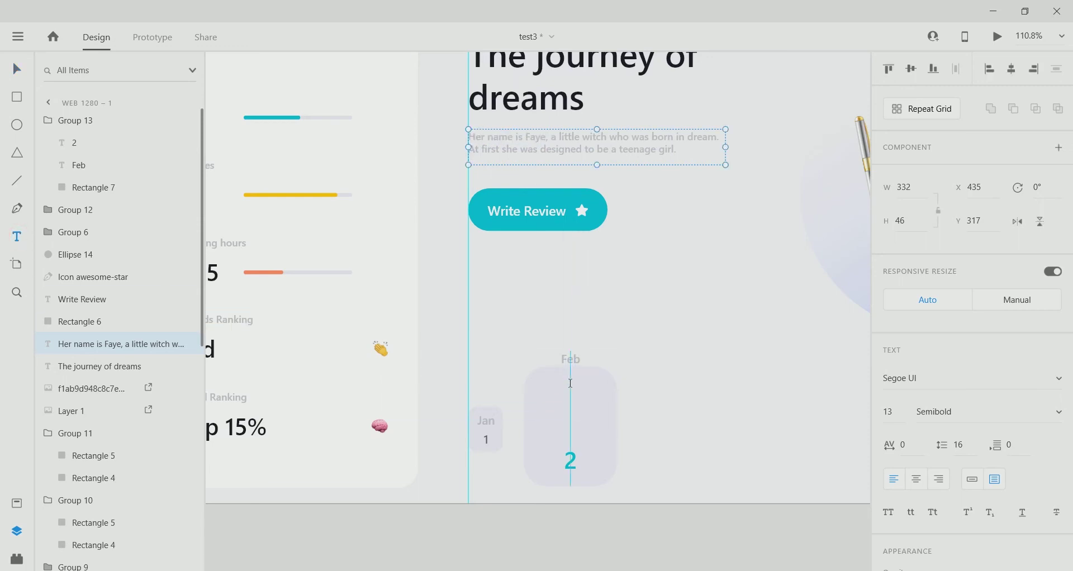
left_click(578, 389)
key("ctrl+v")
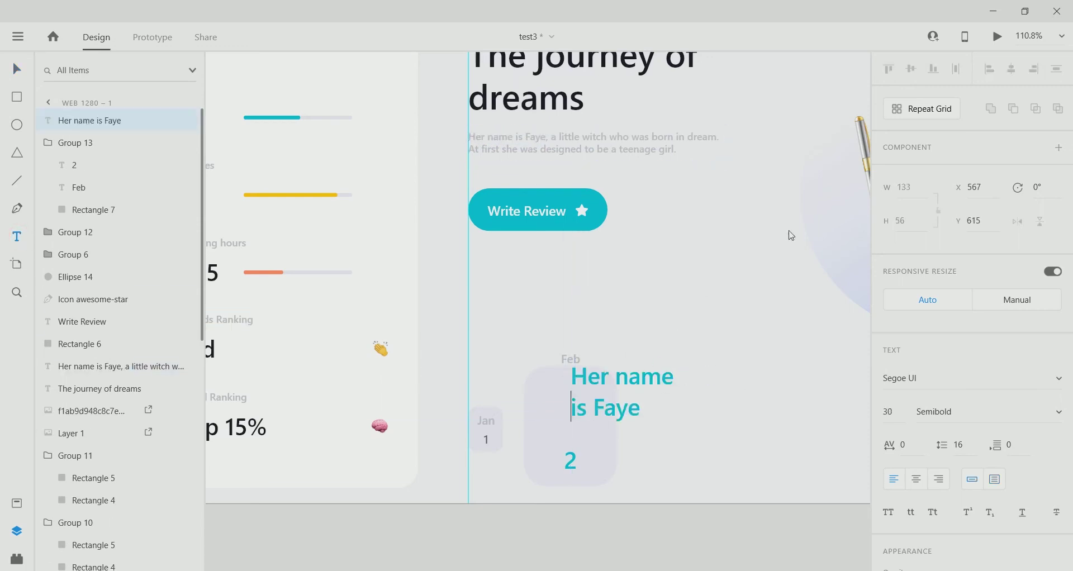
Centre-align the new 'Her name is Faye' text and set its font size to 13.
left_click(916, 479)
key("shift+Up")
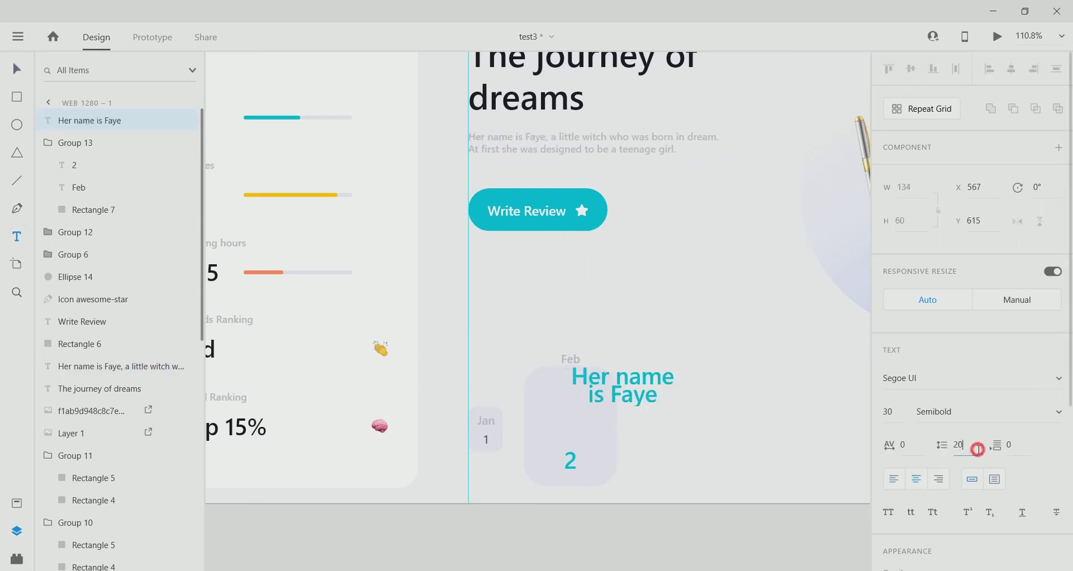
key("Escape")
key("ctrl+0")
scroll(446, 411, "left", 3)
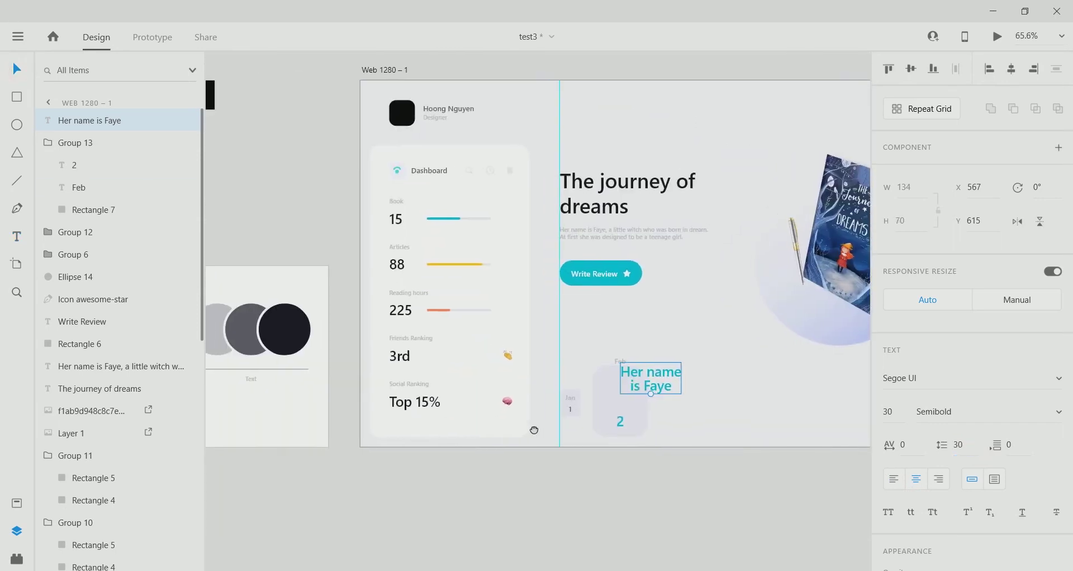
left_click(895, 411)
type("13")
key("BackSpace")
type("7")
key("Return")
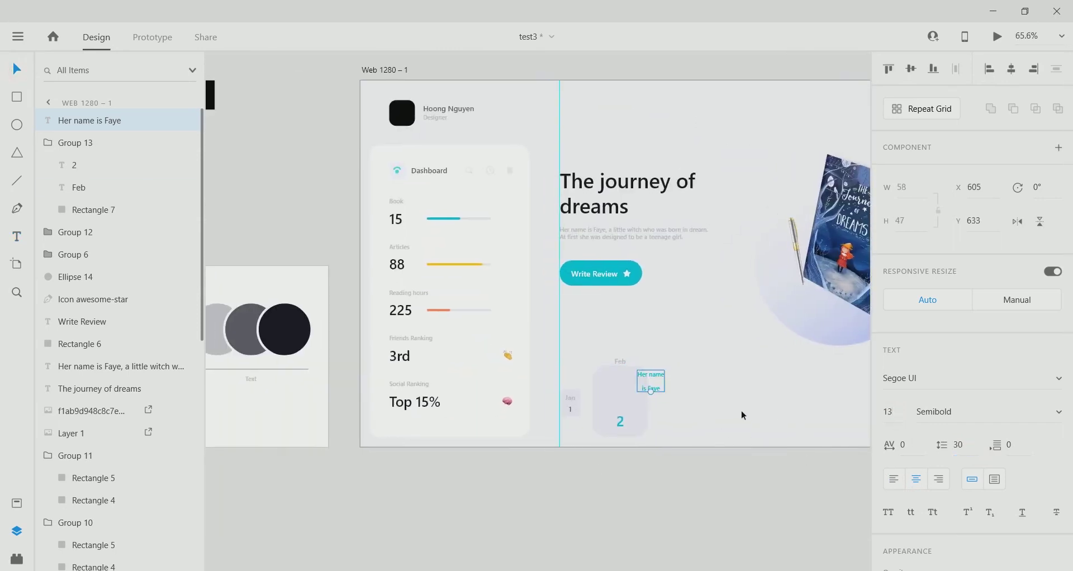
Set the caption's line spacing to 15.
scroll(666, 386, "up", 4, "ctrl")
left_click(967, 445)
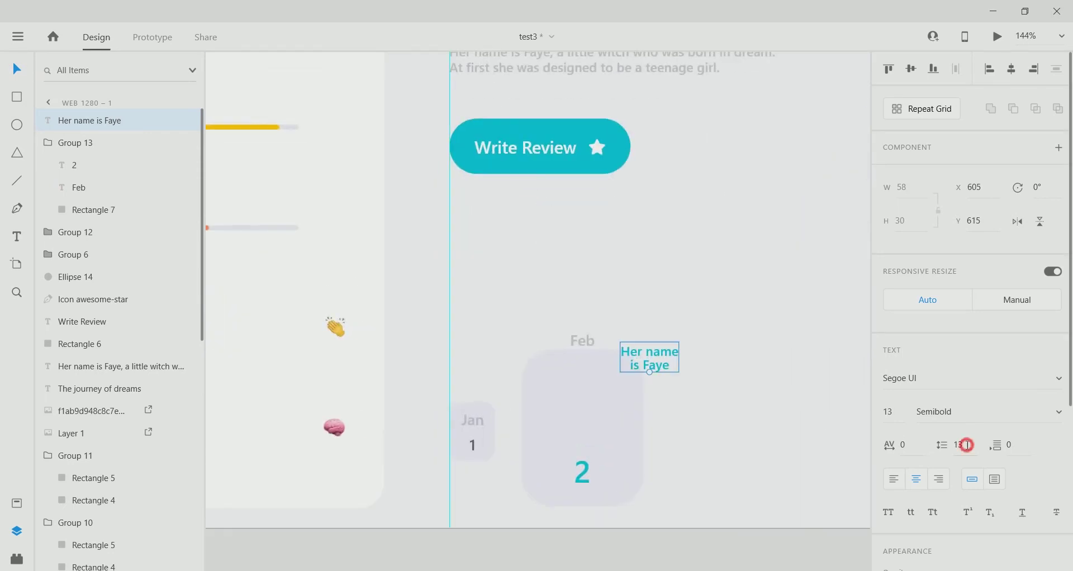
type("15")
key("Return")
scroll(419, 442, "down", 3, "ctrl")
scroll(419, 441, "left", 3)
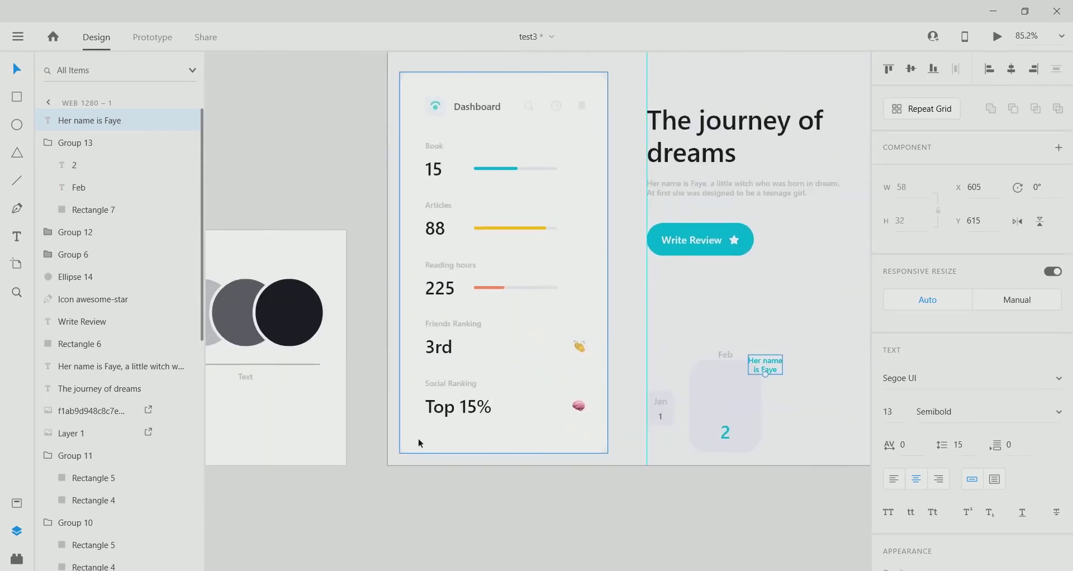
scroll(938, 500, "down", 3)
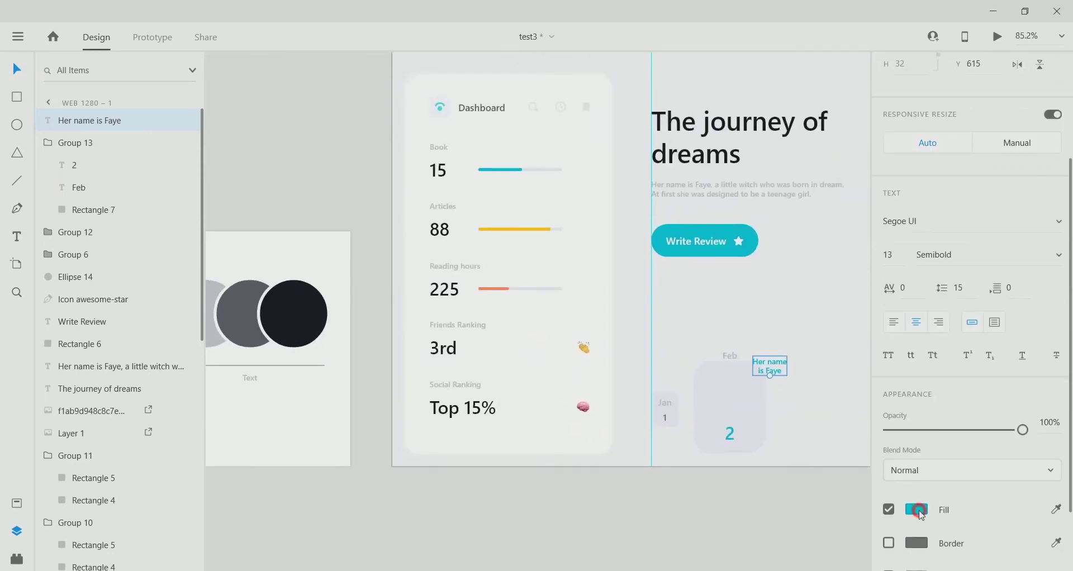
Fill the caption with the palette's near-black and move it into the Feb card.
left_click(920, 512)
left_click(868, 518)
left_click(299, 307)
scroll(651, 358, "right", 3)
scroll(651, 358, "up", 2)
left_click_drag(649, 365, 596, 384)
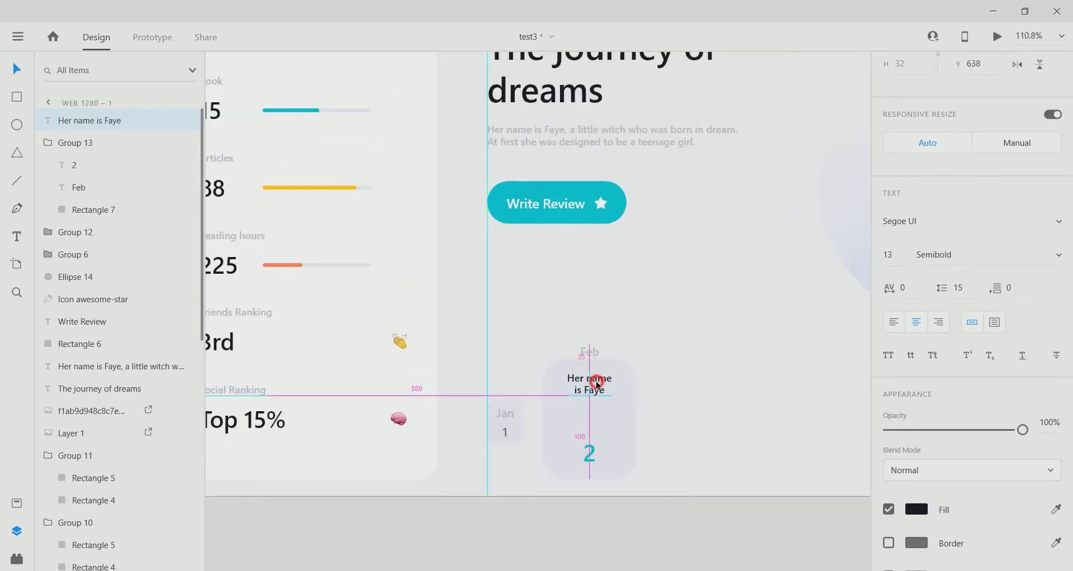
Make the Feb card's background rectangle white.
double_click(606, 418)
left_click(912, 500)
left_click_drag(731, 389, 635, 334)
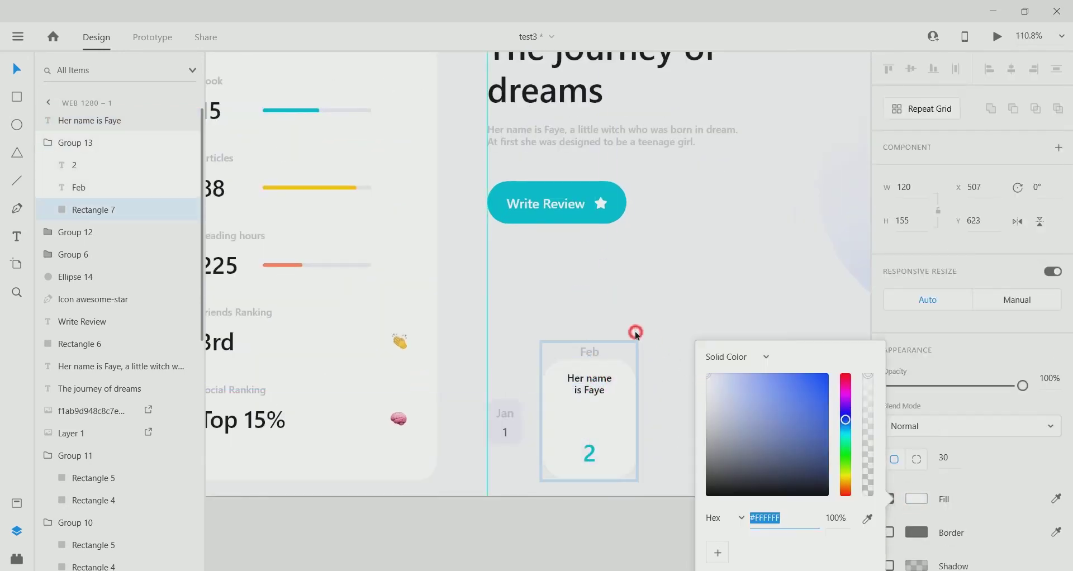
Nudge the caption down and duplicate it just below itself.
left_click(589, 386)
key("Down")
key("Down")
key("Down")
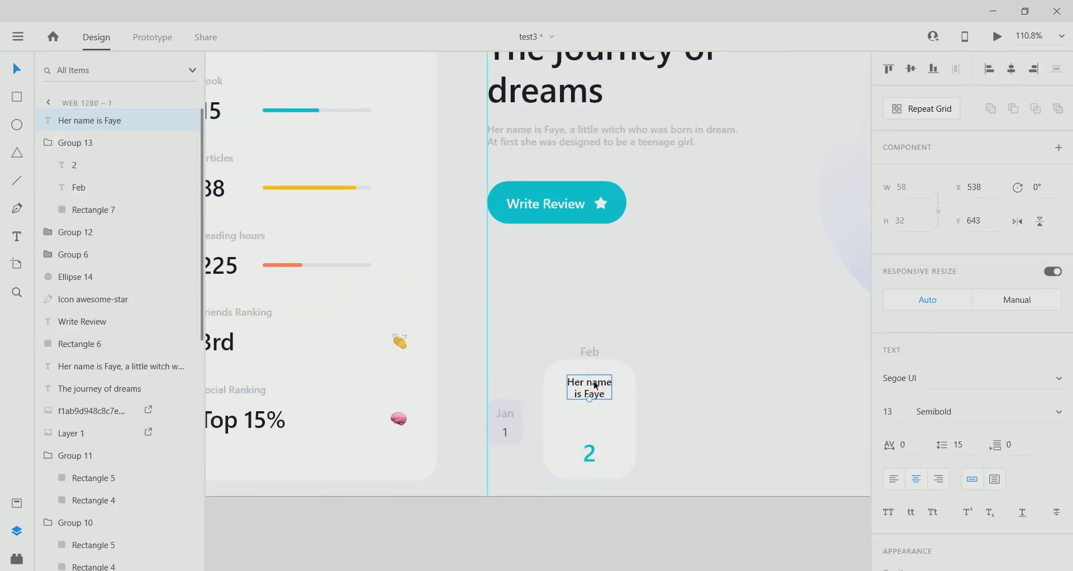
scroll(579, 443, "up", 3)
left_click_drag(602, 360, 602, 395)
Copy 'little witch' from the paragraph into the duplicate, capitalised as 'Little witch'.
scroll(605, 256, "up", 5)
double_click(615, 195)
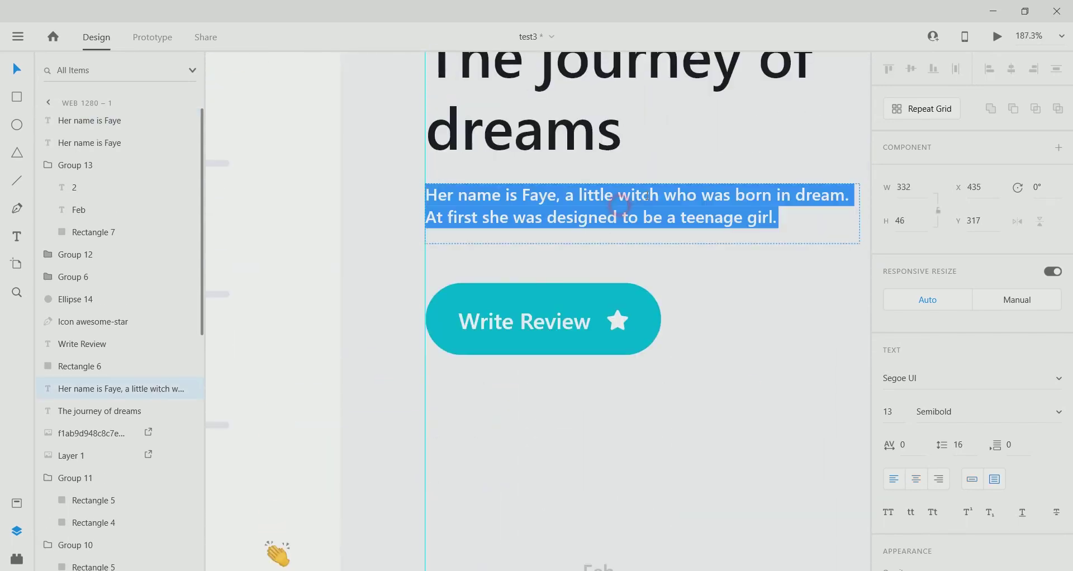
left_click_drag(661, 195, 578, 192)
scroll(596, 418, "down", 5)
double_click(604, 431)
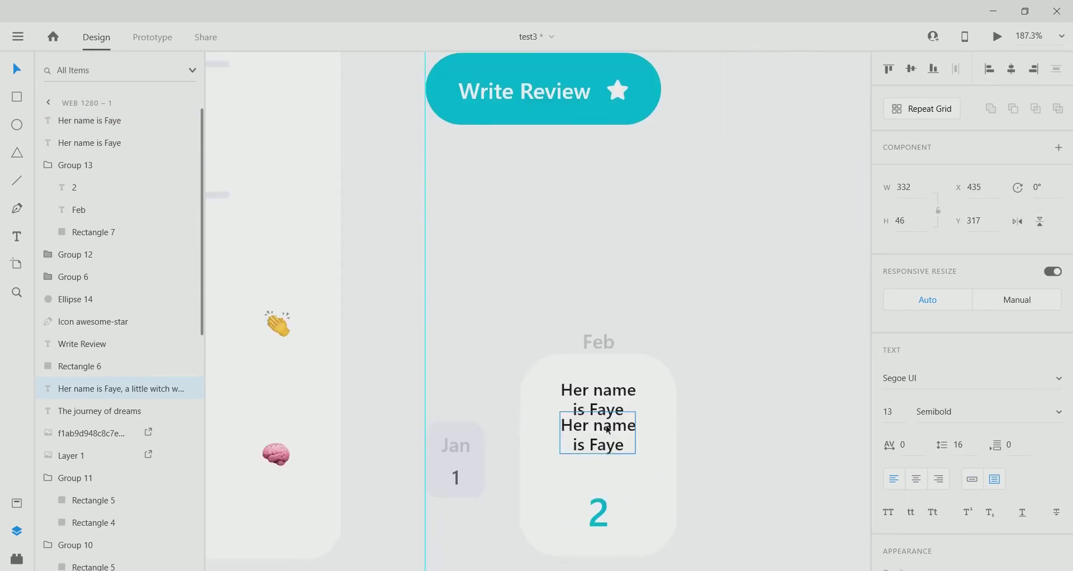
type("little witch")
left_click(565, 425)
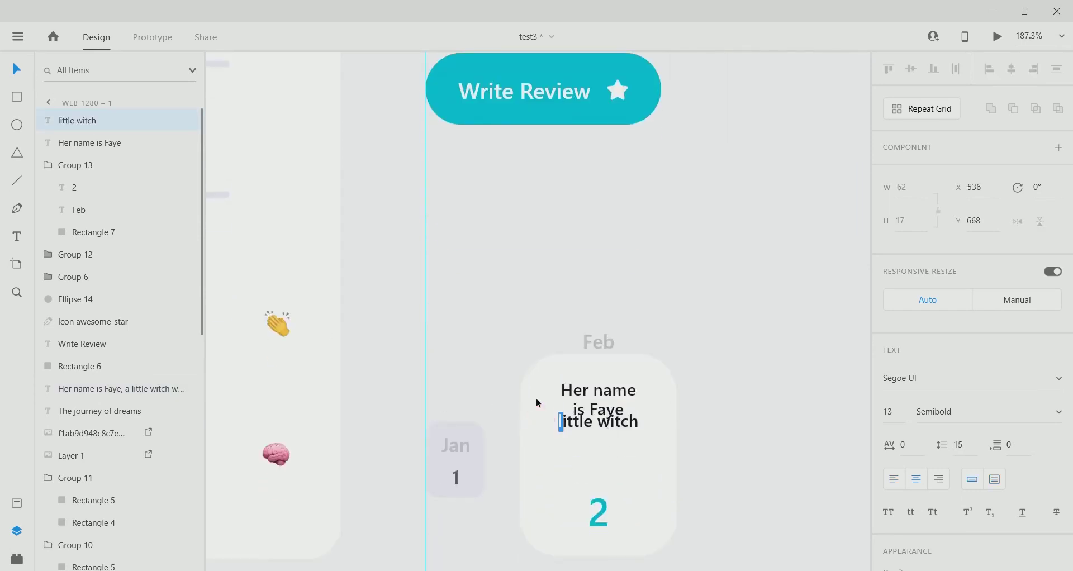
key("BackSpace")
type("L")
key("Escape")
Lower the Little witch line slightly and colour it light grey from the palette.
left_click_drag(582, 434, 581, 441)
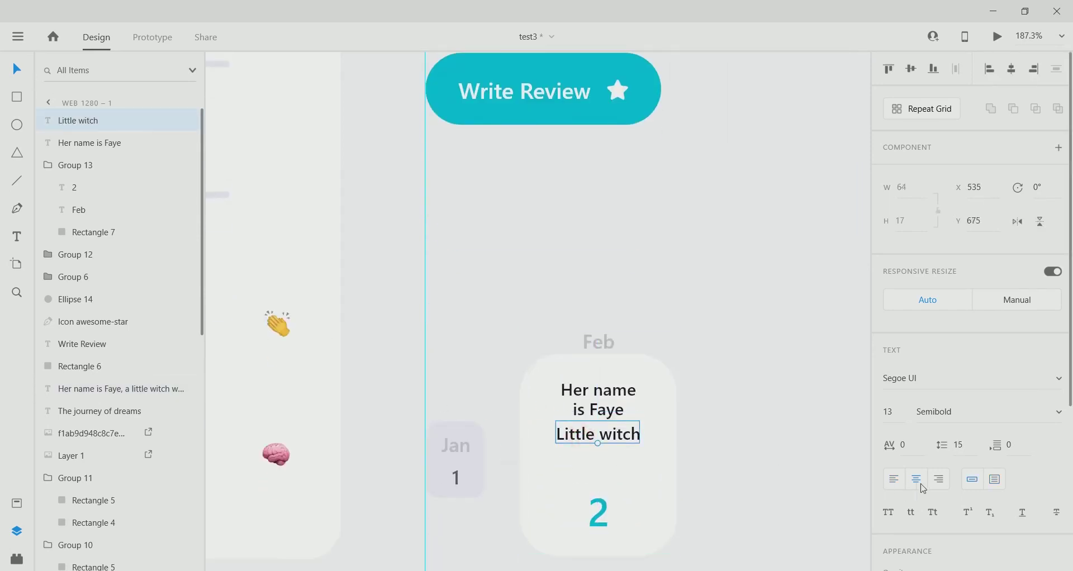
scroll(816, 400, "down", 5)
scroll(967, 391, "down", 3)
left_click(914, 509)
left_click(868, 518)
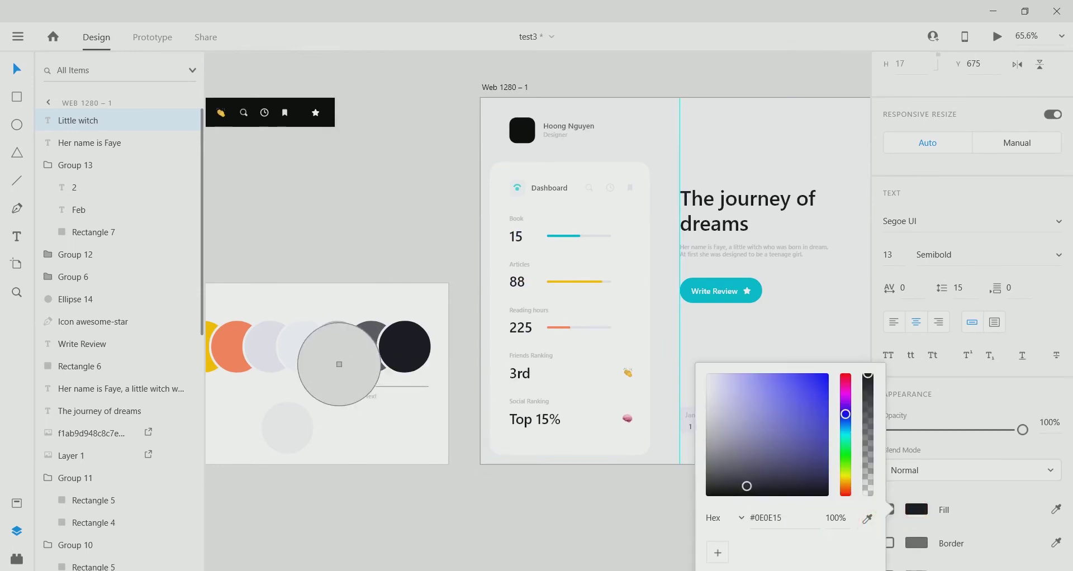
left_click(339, 364)
scroll(598, 434, "up", 5)
left_click(542, 354)
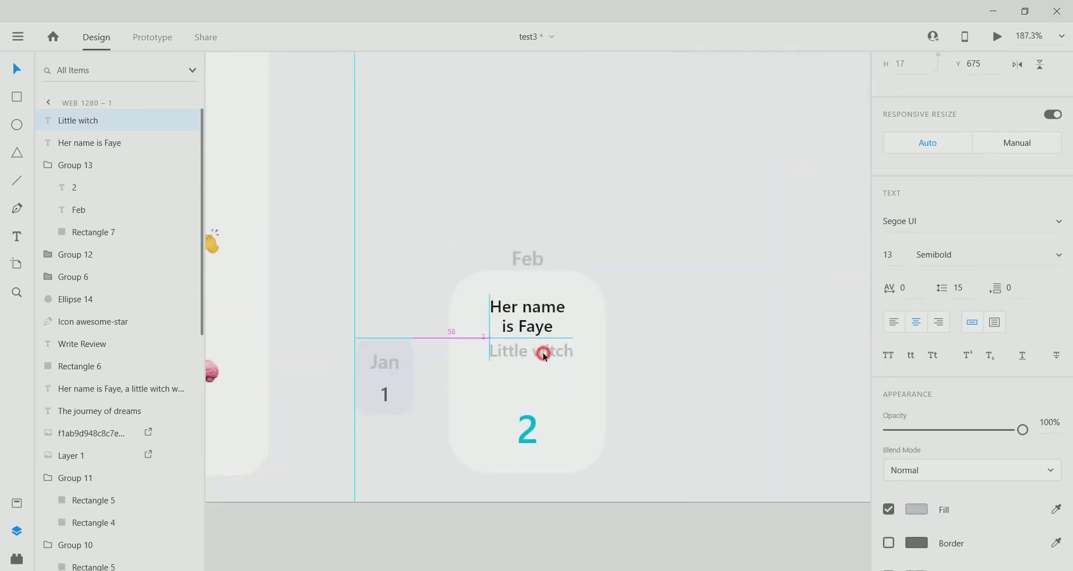
Reselect the Feb card's background rectangle.
scroll(567, 457, "down", 4)
left_click(557, 323)
double_click(557, 323)
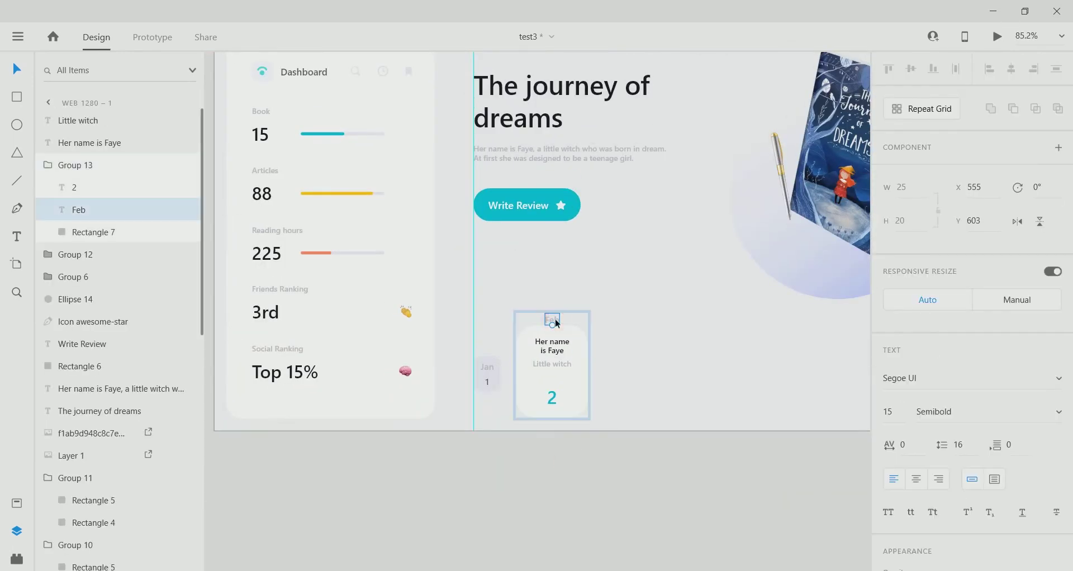
scroll(543, 313, "up", 4)
scroll(575, 439, "down", 5)
left_click(573, 436)
scroll(576, 414, "up", 3)
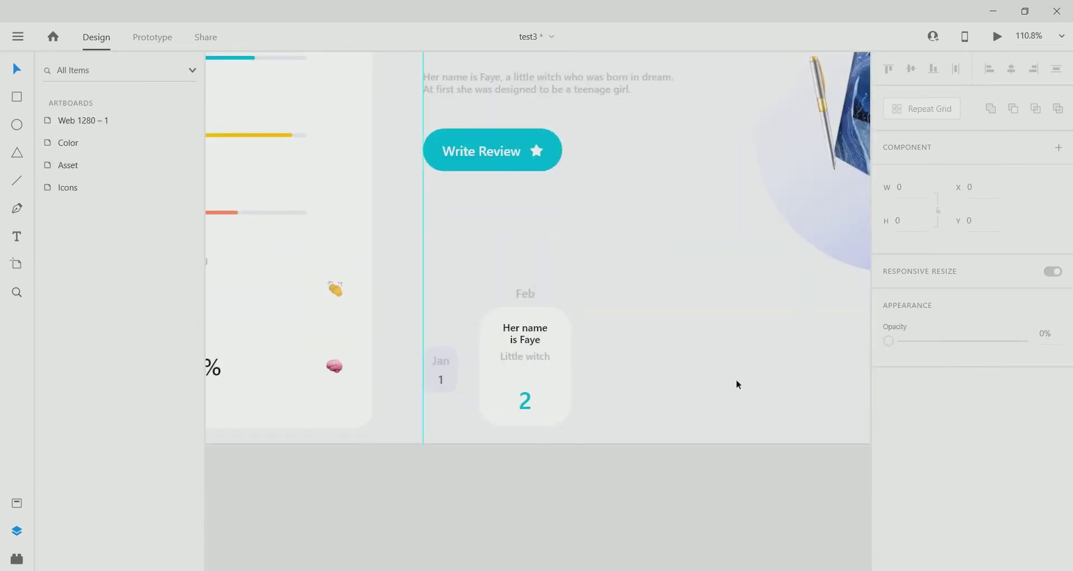
double_click(570, 373)
Turn on the card's shadow with X 5, Y 5 and blur 50.
scroll(972, 336, "down", 2)
left_click(888, 482)
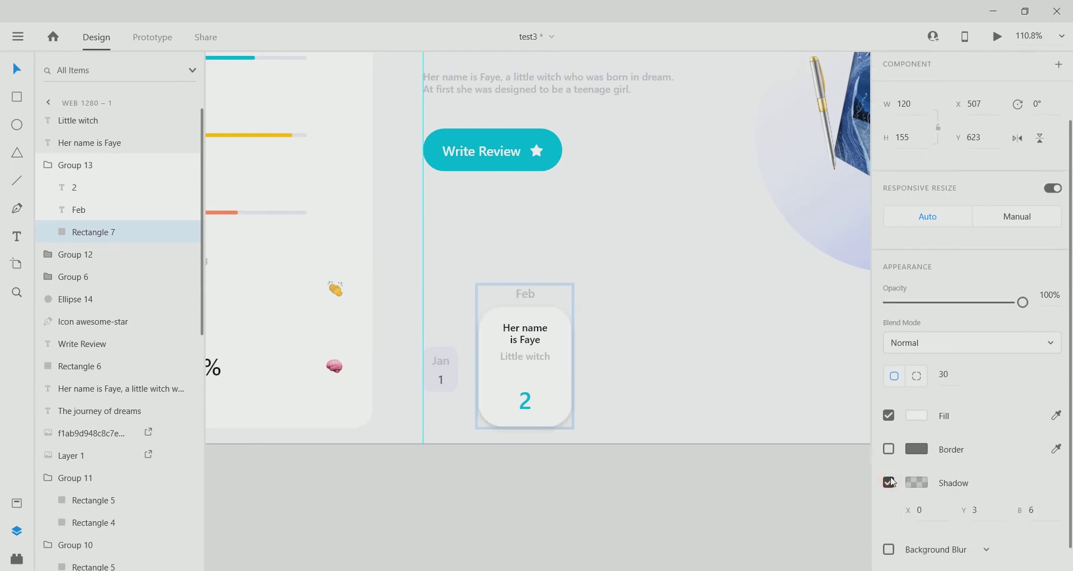
scroll(950, 475, "down", 1)
left_click(987, 476)
type("10")
key("Return")
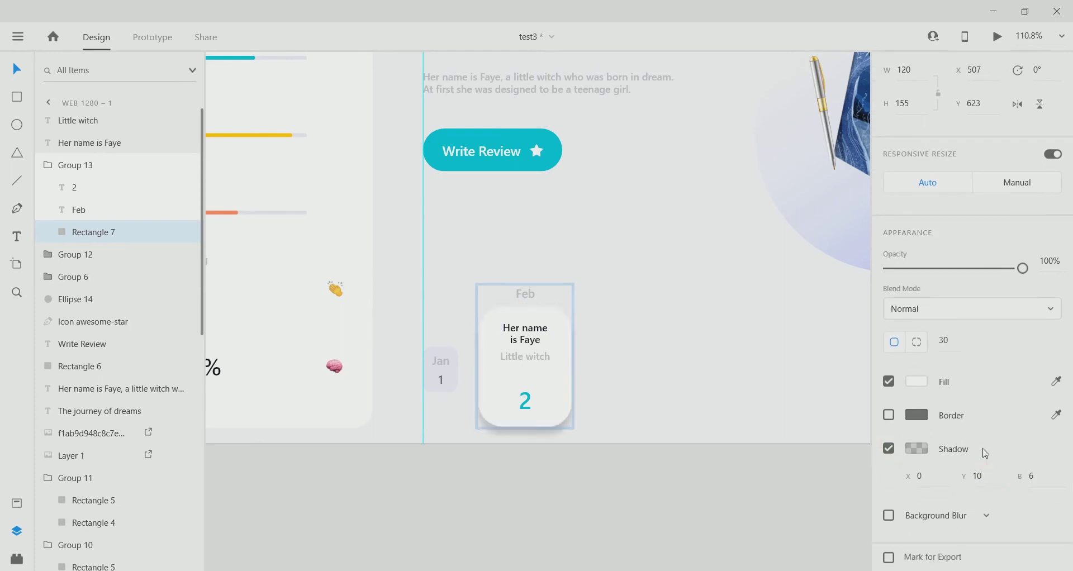
left_click(938, 478)
type("10")
left_click(1044, 468)
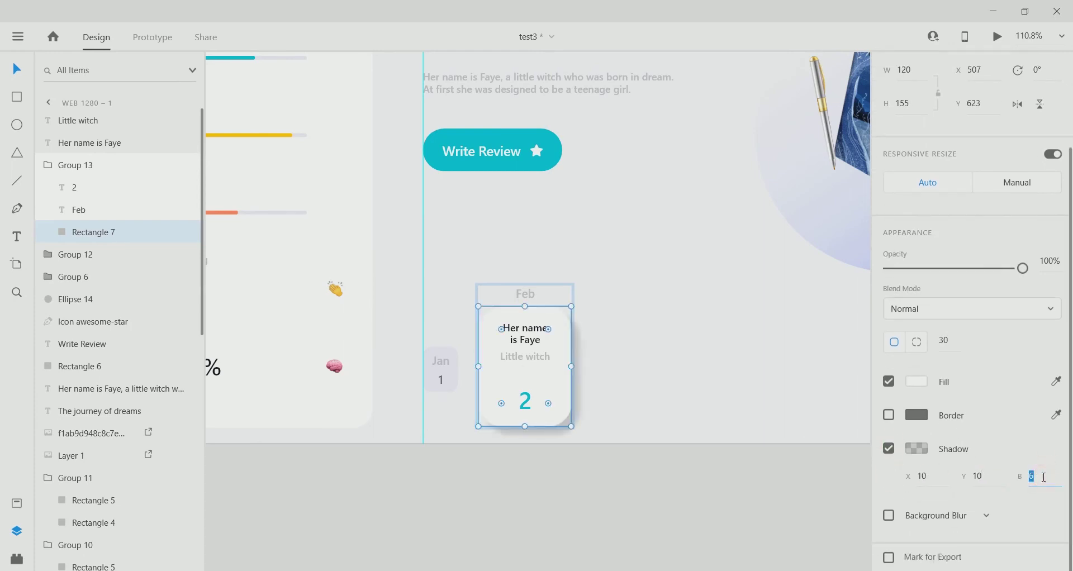
type("30")
left_click(989, 475)
type("5")
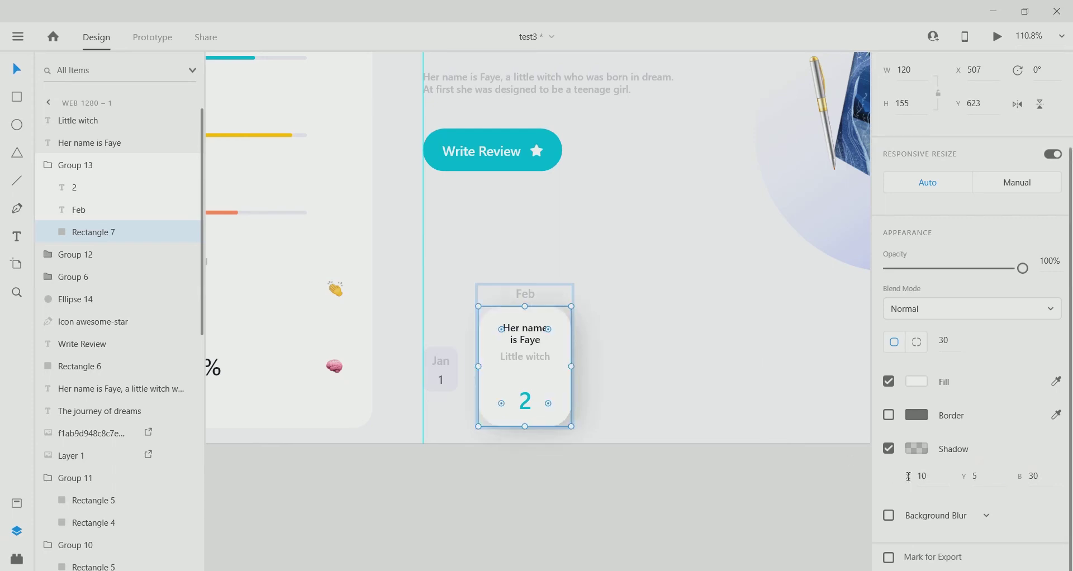
key("shift+Tab")
type("5")
key("Return")
type("50")
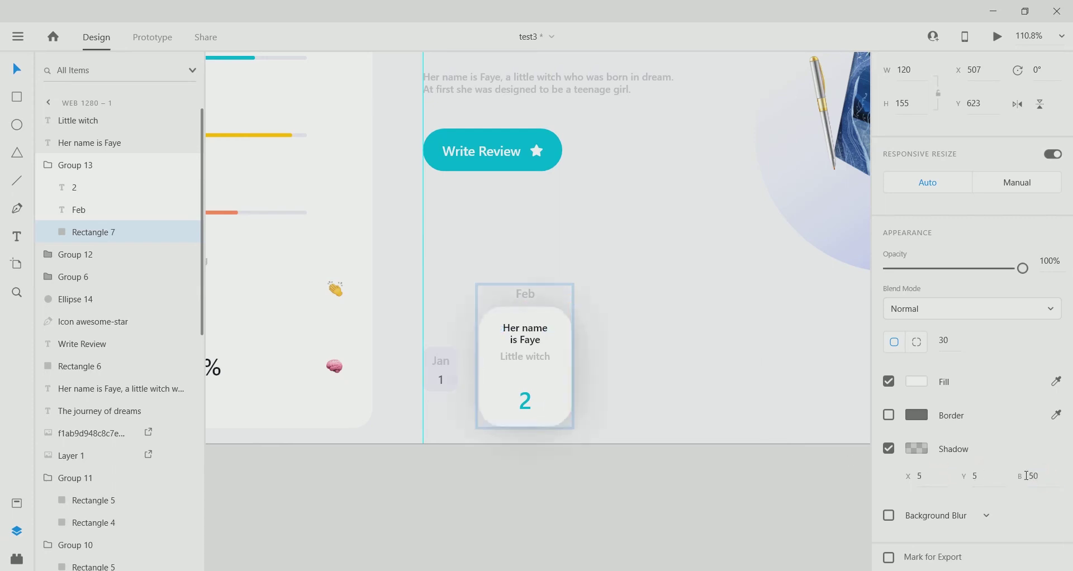
Lower the black shadow colour's opacity to 6%.
left_click(917, 448)
left_click(870, 467)
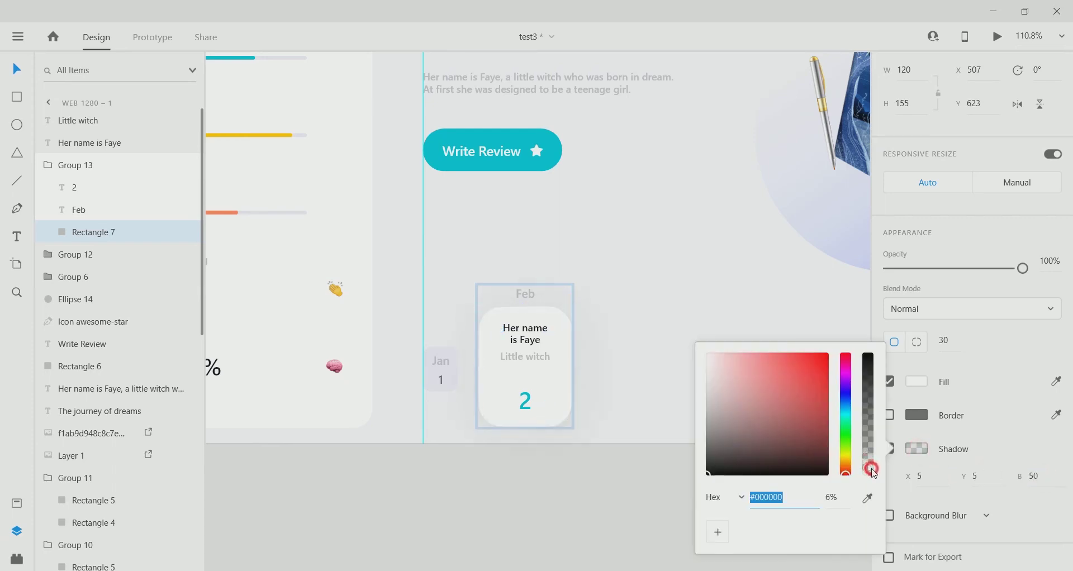
left_click(567, 507)
scroll(655, 418, "up", 3)
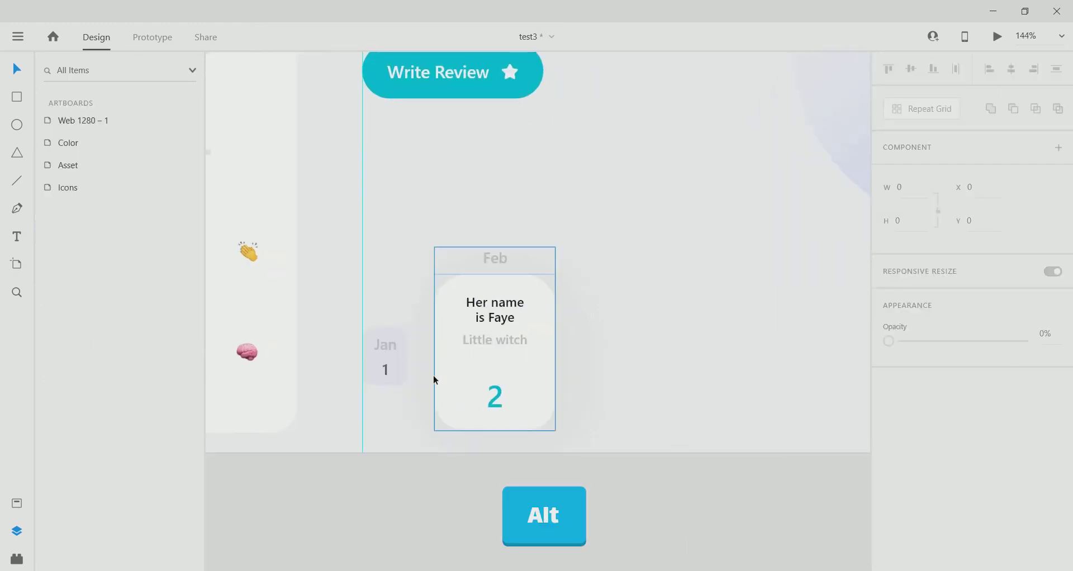
Duplicate the Jan 1 card and repeat it into a row of nine cards.
left_click_drag(380, 365, 603, 362)
scroll(376, 388, "down", 5)
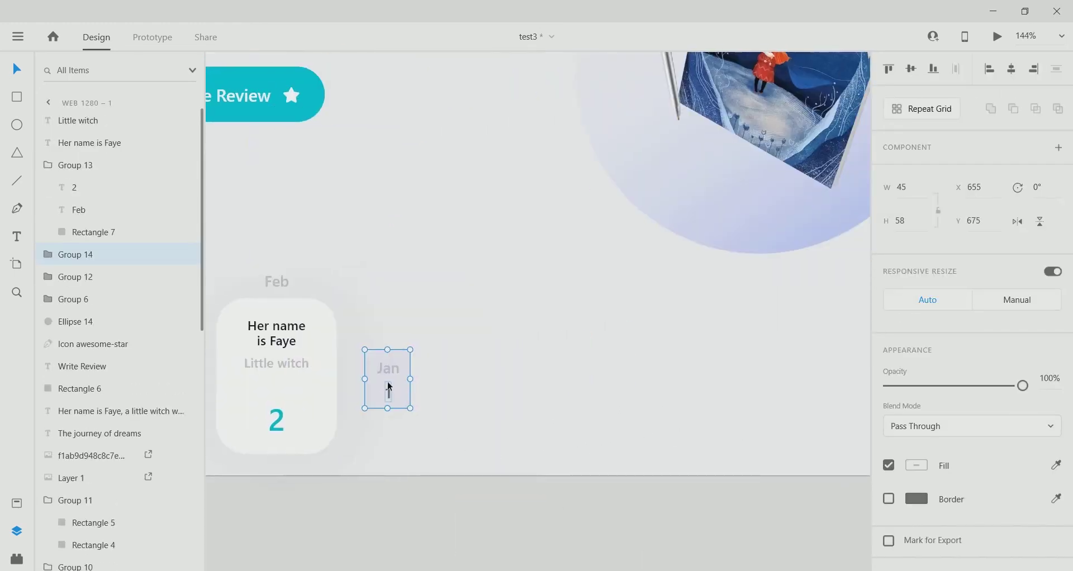
left_click(928, 107)
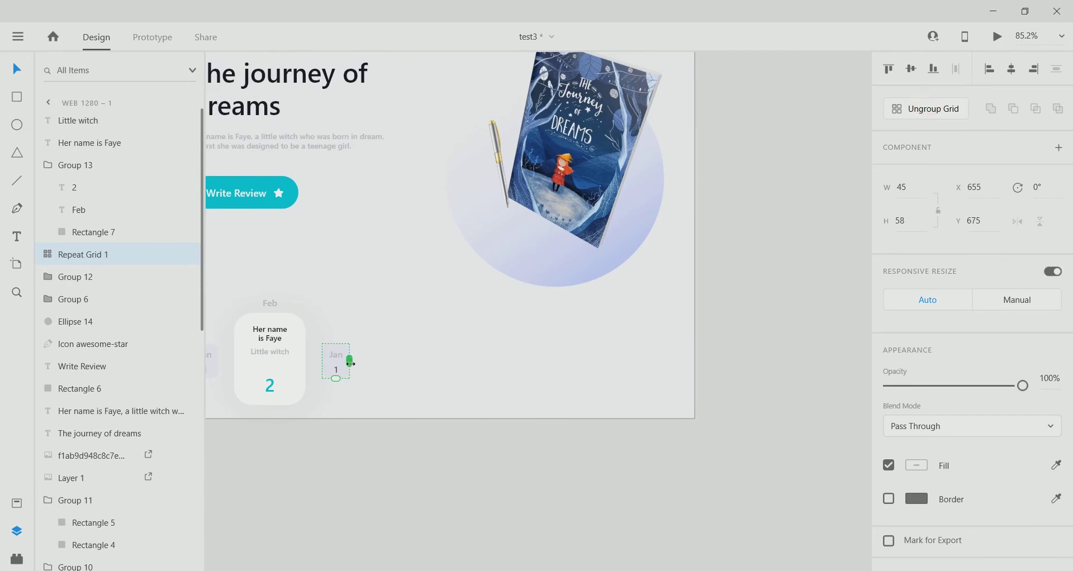
left_click_drag(349, 364, 664, 390)
Widen the row's spacing to 20 and position it beside the Feb card.
scroll(522, 335, "up", 5)
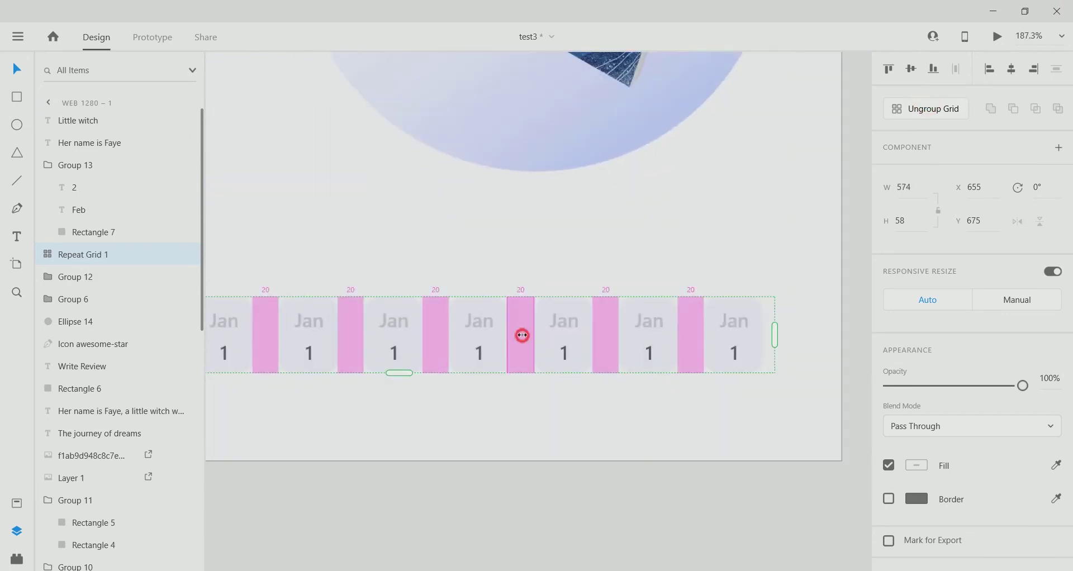
left_click_drag(522, 336, 539, 336)
scroll(467, 431, "down", 5)
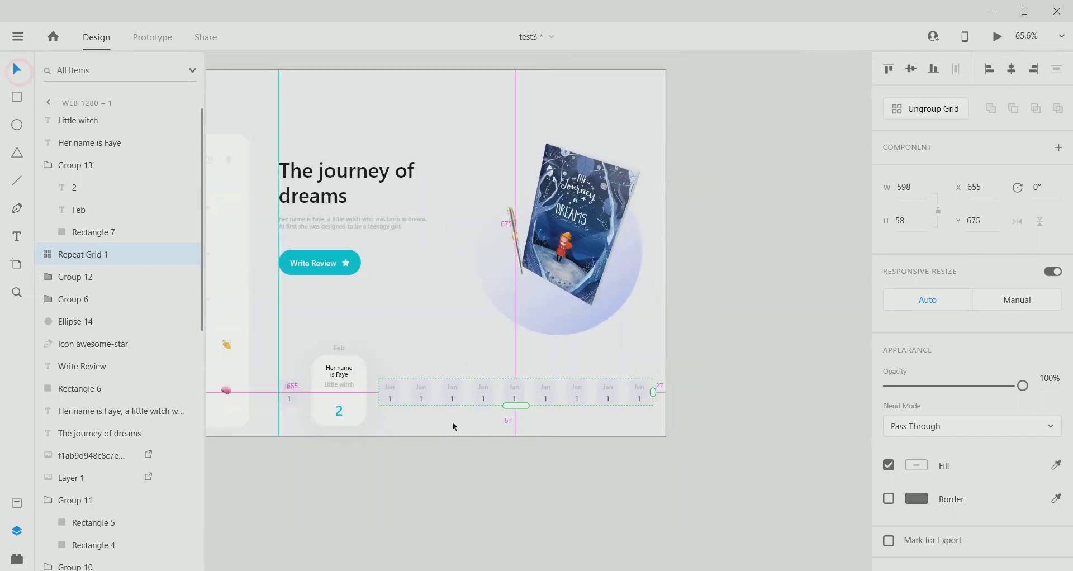
scroll(453, 427, "up", 3)
left_click_drag(609, 384, 562, 391)
scroll(606, 383, "down", 3)
scroll(562, 391, "up", 3)
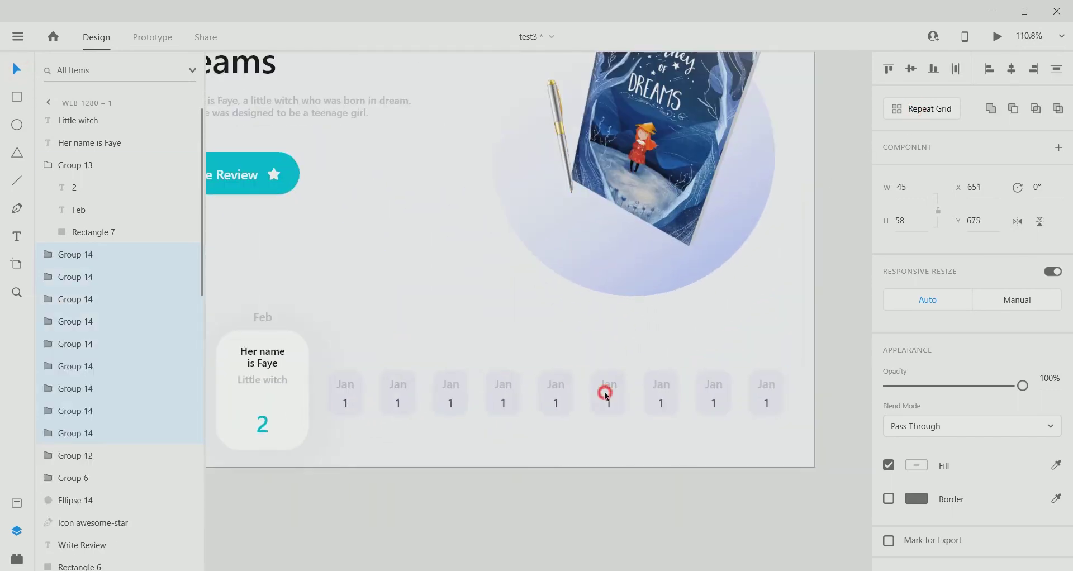
left_click_drag(466, 491, 678, 491)
left_click(486, 381)
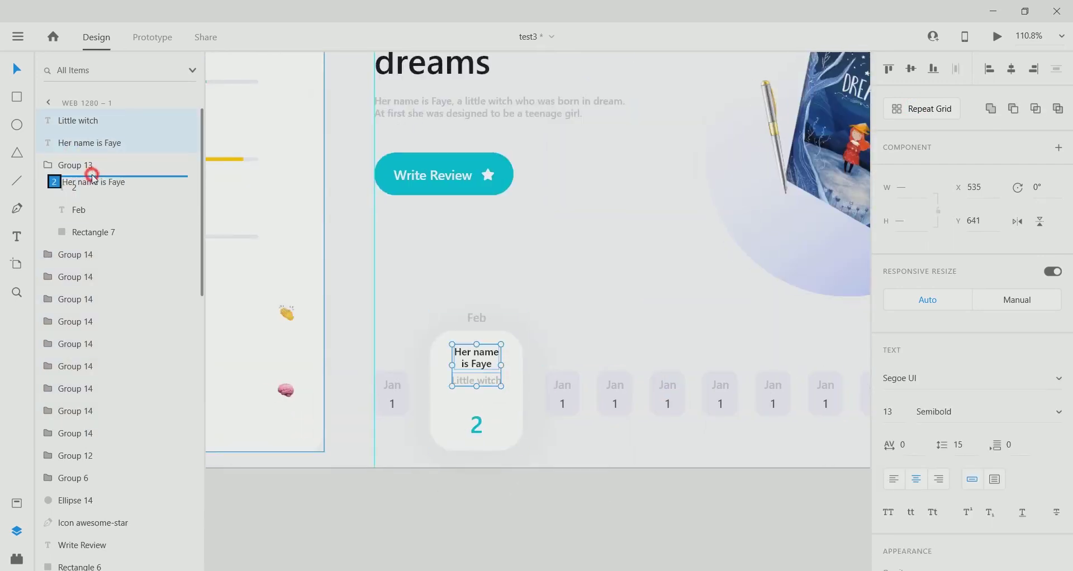
Drag the 'Her name is Faye' and 'Little witch' text layers into Group 13.
left_click_drag(93, 178, 92, 177)
left_click(477, 426)
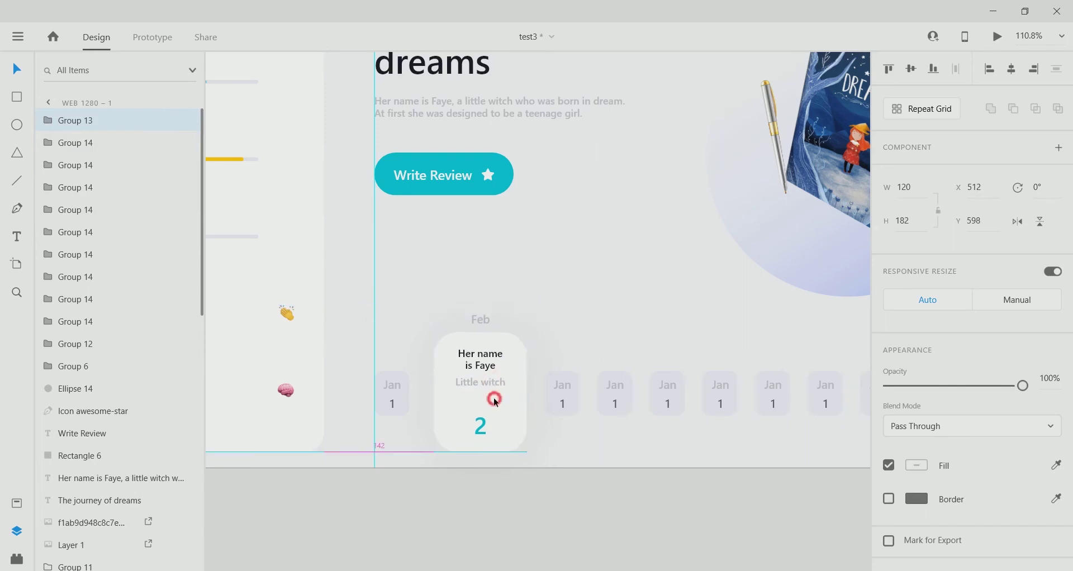
left_click(391, 404)
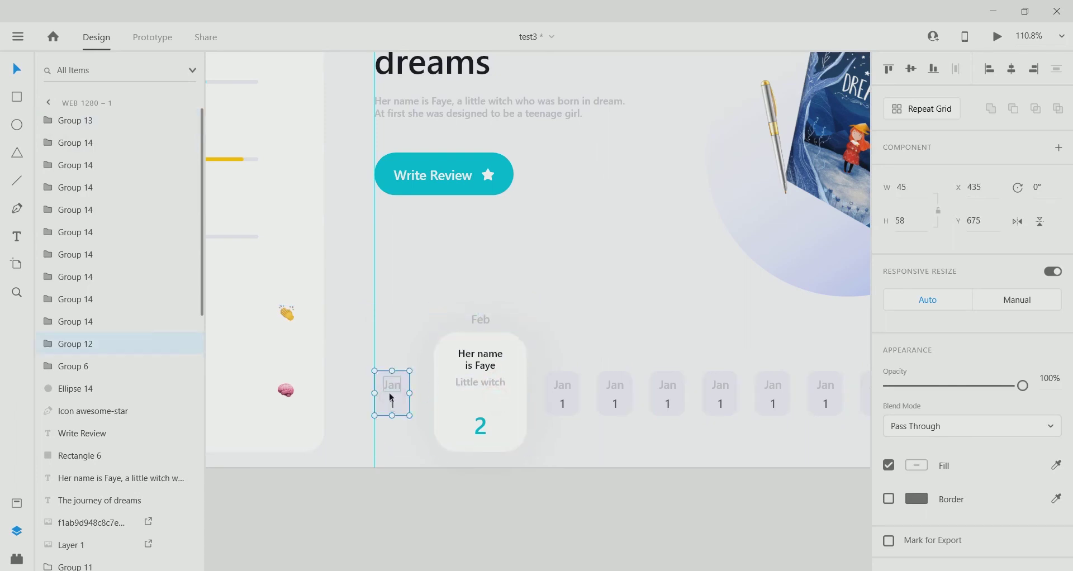
Fit the whole artboard in view and select the dashboard stats card.
key("ctrl+0")
left_click(481, 371)
scroll(565, 434, "up", 5)
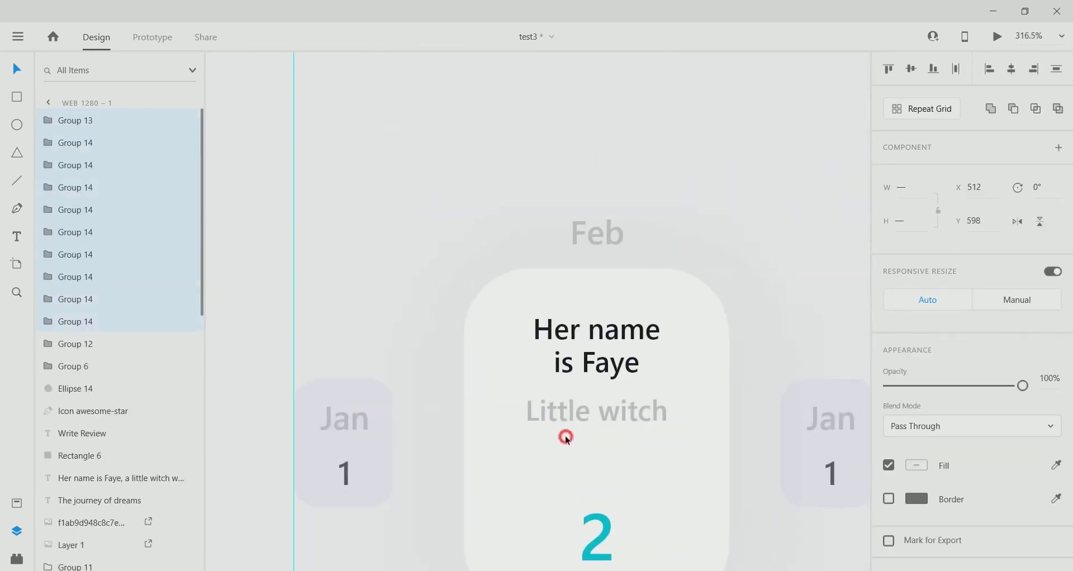
scroll(349, 452, "down", 4)
left_click(353, 451)
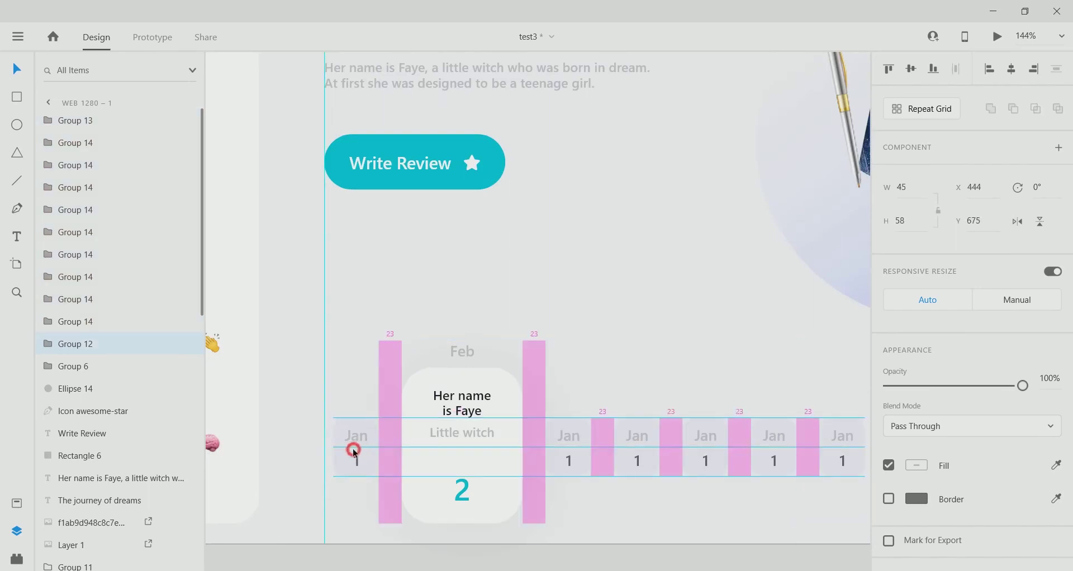
key("ctrl+0")
left_click(412, 431)
scroll(477, 450, "up", 4)
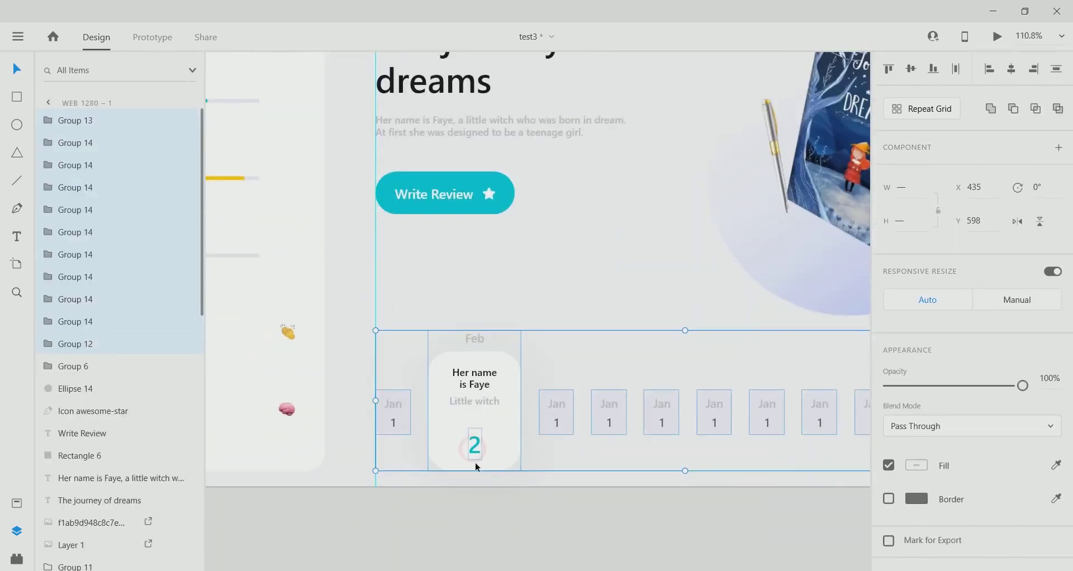
key("ctrl+0")
left_click(371, 426)
scroll(884, 488, "down", 3)
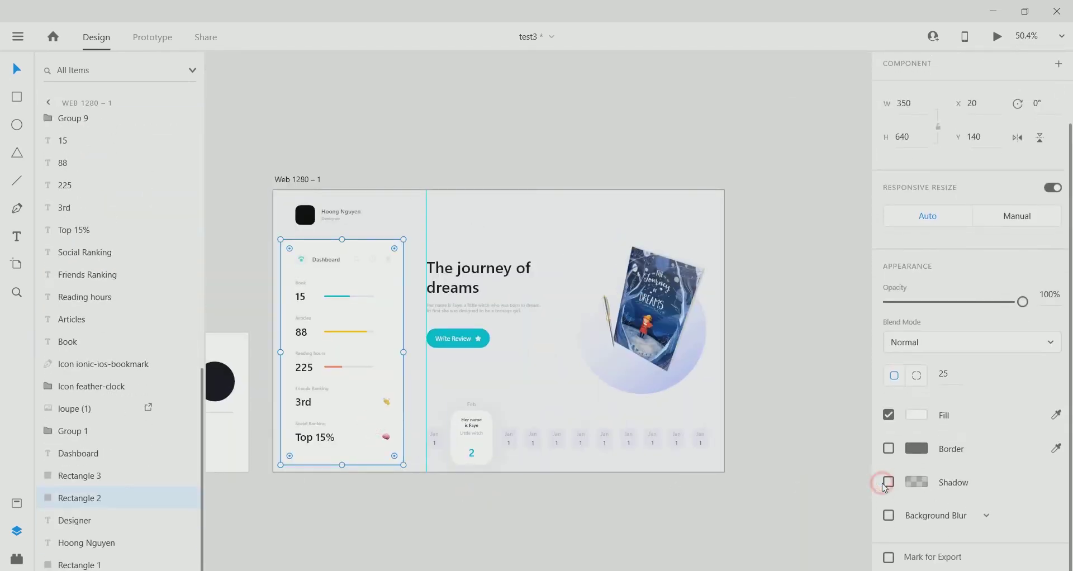
Turn on a drop shadow for the dashboard card with offset 5, blur 50 and a more transparent colour.
left_click(887, 483)
type("5")
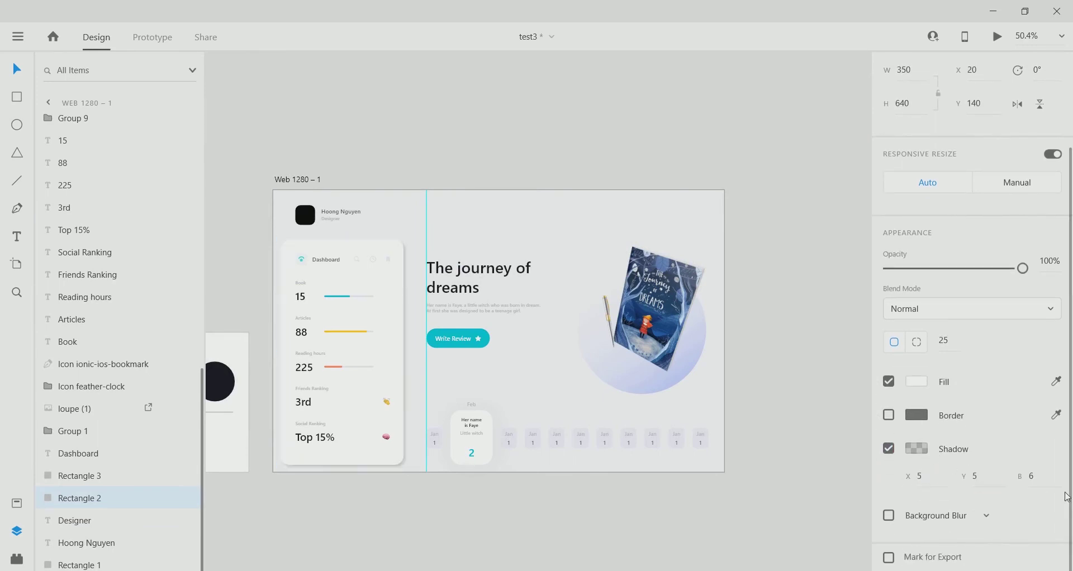
left_click(1033, 476)
type("50")
left_click(916, 448)
left_click(872, 467)
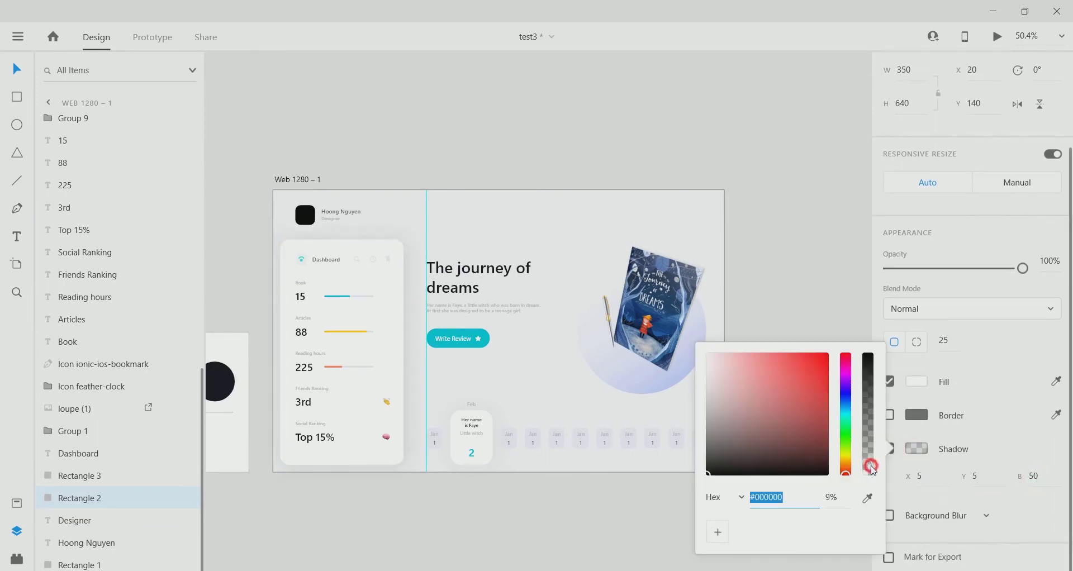
left_click(544, 515)
Raise the dashboard card's shadow blur to 70 and lower its black alpha to 5%.
left_click(398, 325)
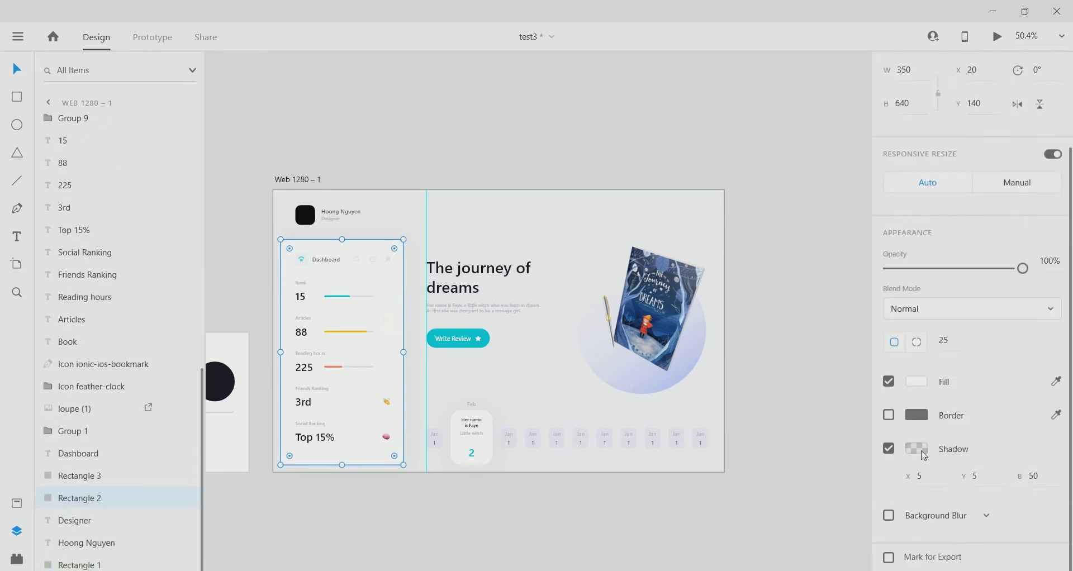
left_click(917, 448)
left_click(870, 476)
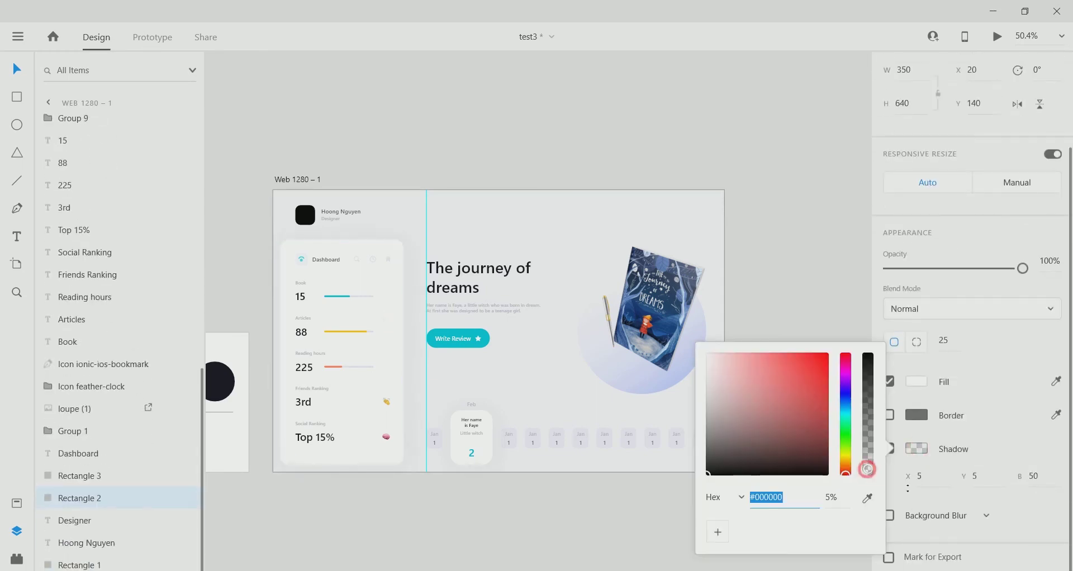
left_click(1033, 476)
type("70")
left_click(917, 448)
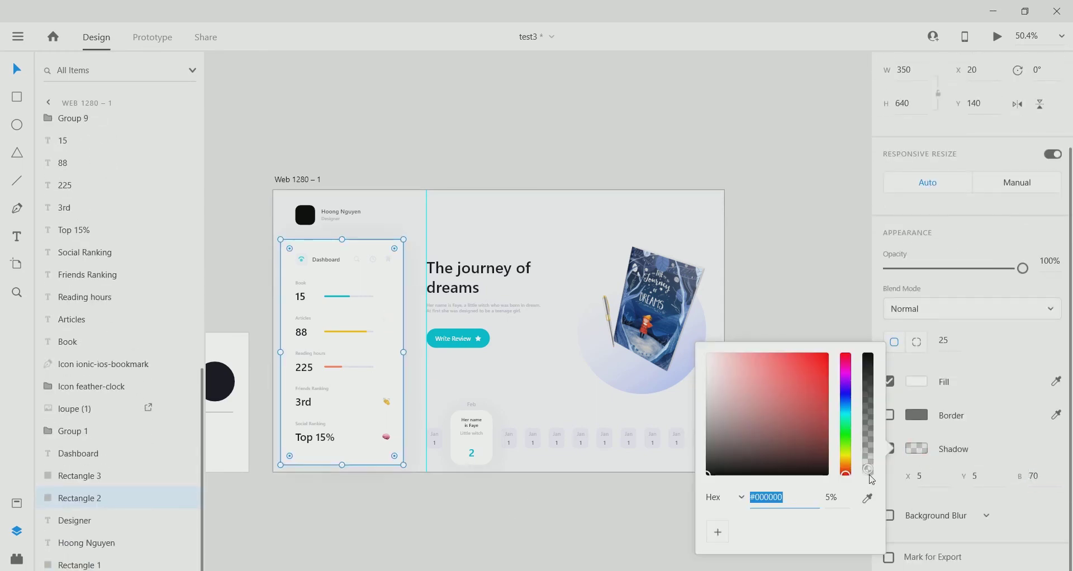
left_click(869, 474)
left_click(503, 514)
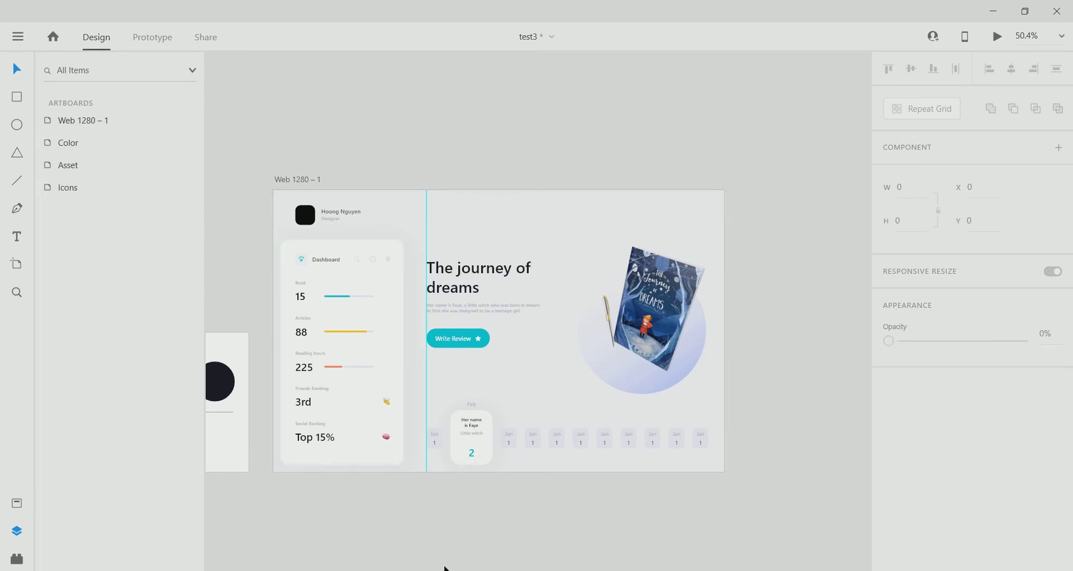
Inspect the dashboard card's softened shadow, then clear the selection.
scroll(494, 487, "down", 3)
scroll(670, 375, "up", 8)
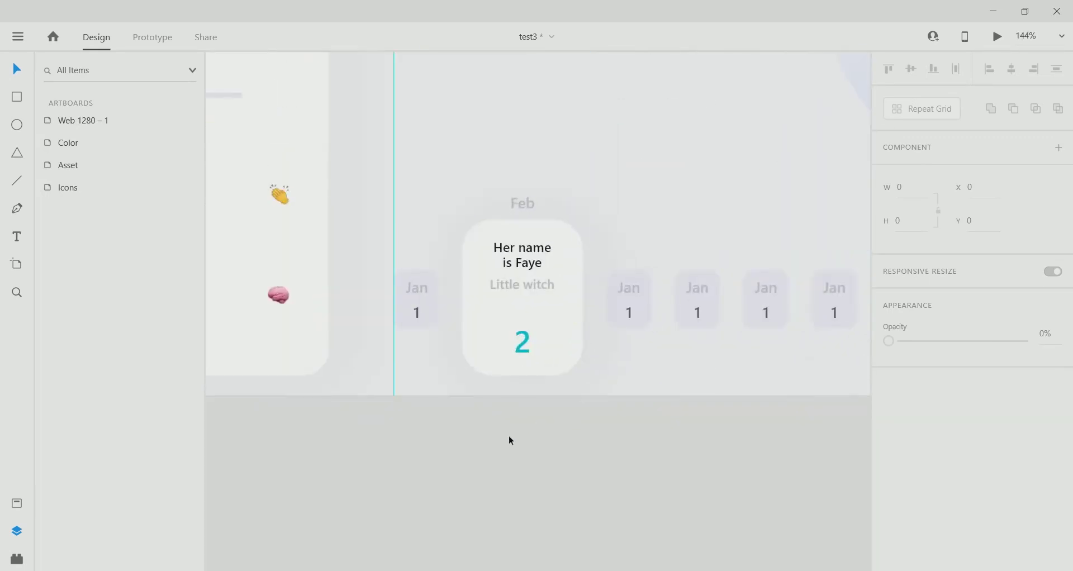
scroll(511, 441, "down", 5)
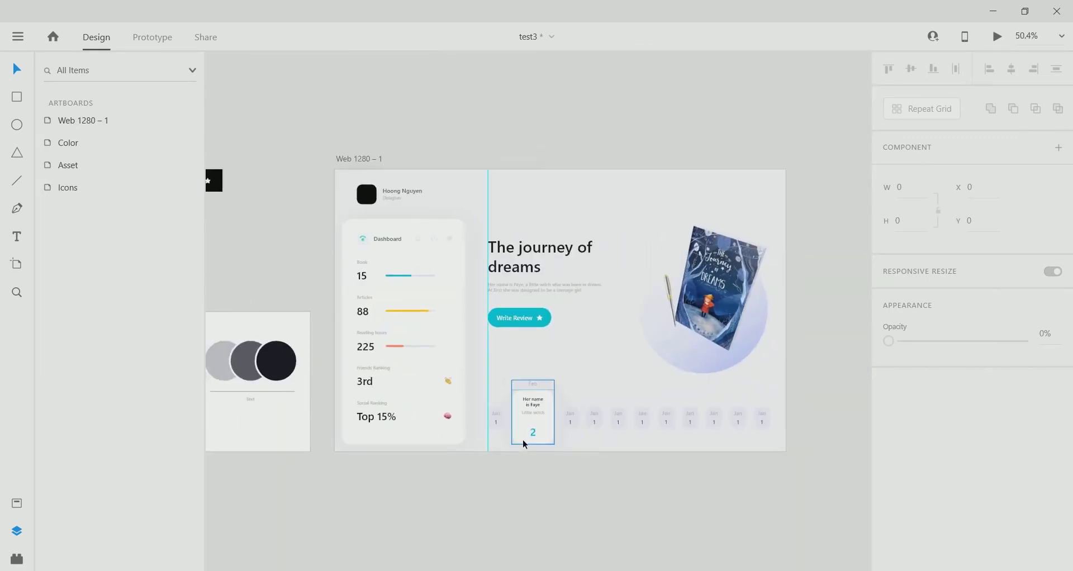
left_click(451, 375)
key("Escape")
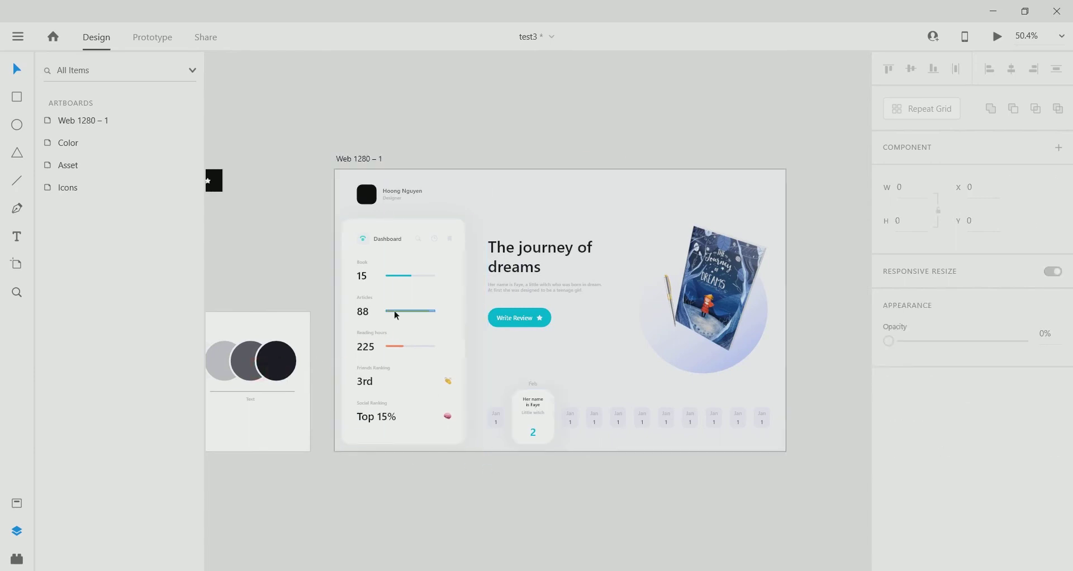
scroll(552, 426, "up", 6)
scroll(449, 429, "up", 3)
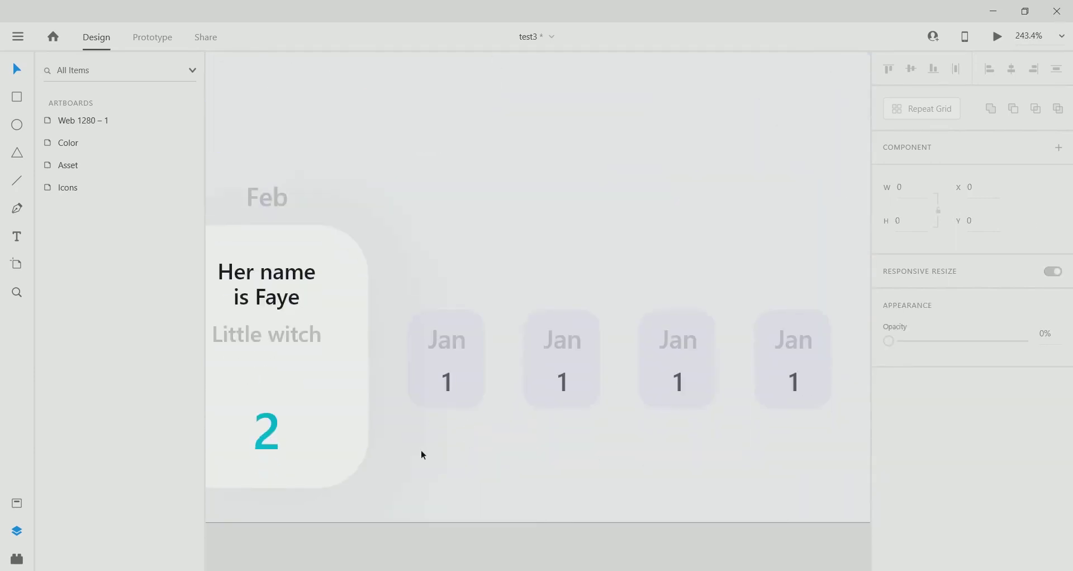
Relabel the first two Jan cards after Feb as Mar and Apr.
double_click(454, 347)
double_click(456, 342)
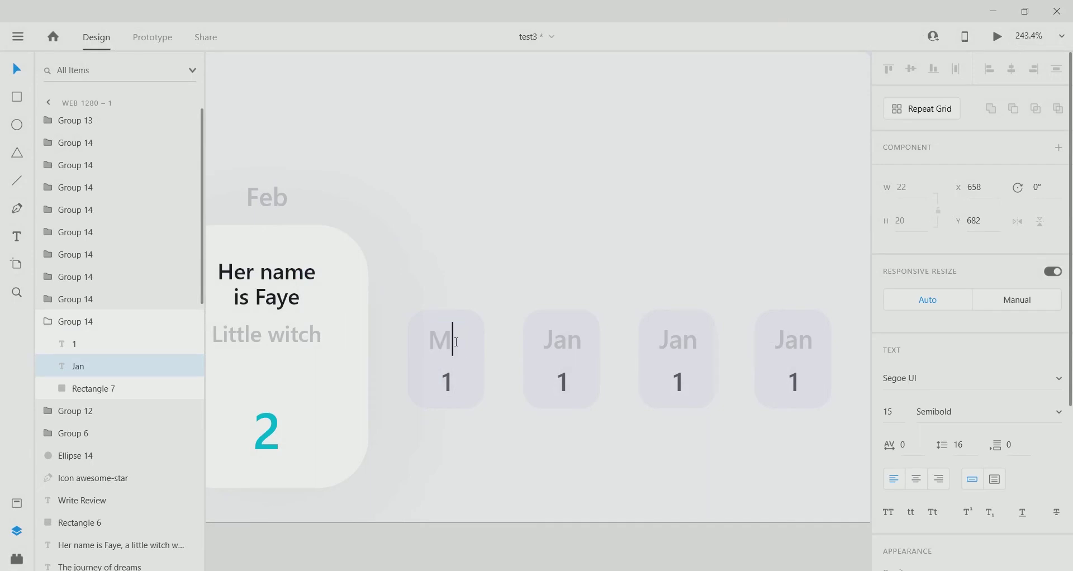
left_click(448, 345)
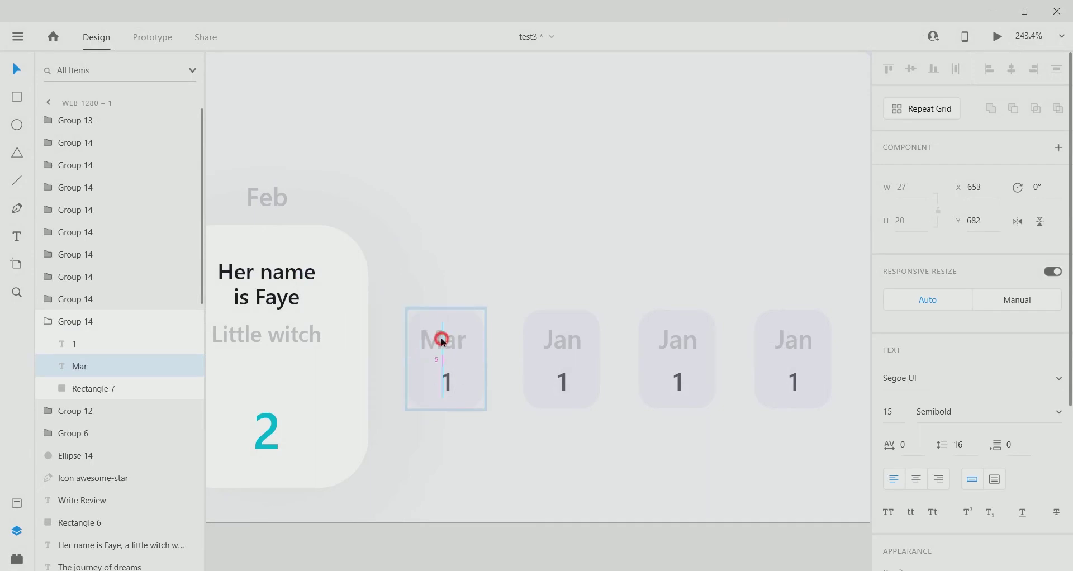
double_click(567, 340)
type("Apr")
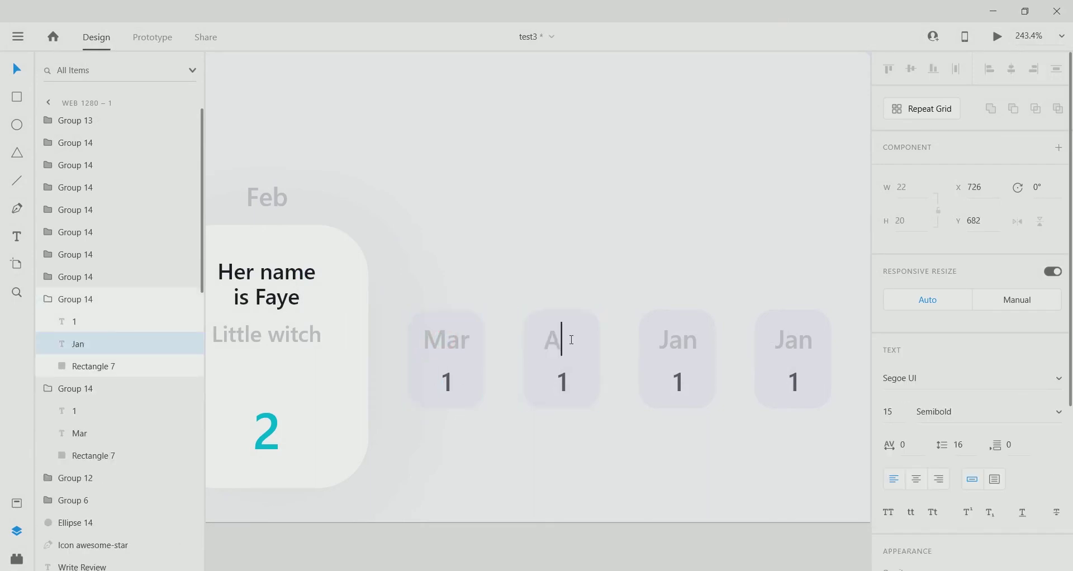
left_click(531, 400)
Change the Apr card's number to 3.
left_click(562, 339)
left_click(562, 389)
double_click(564, 389)
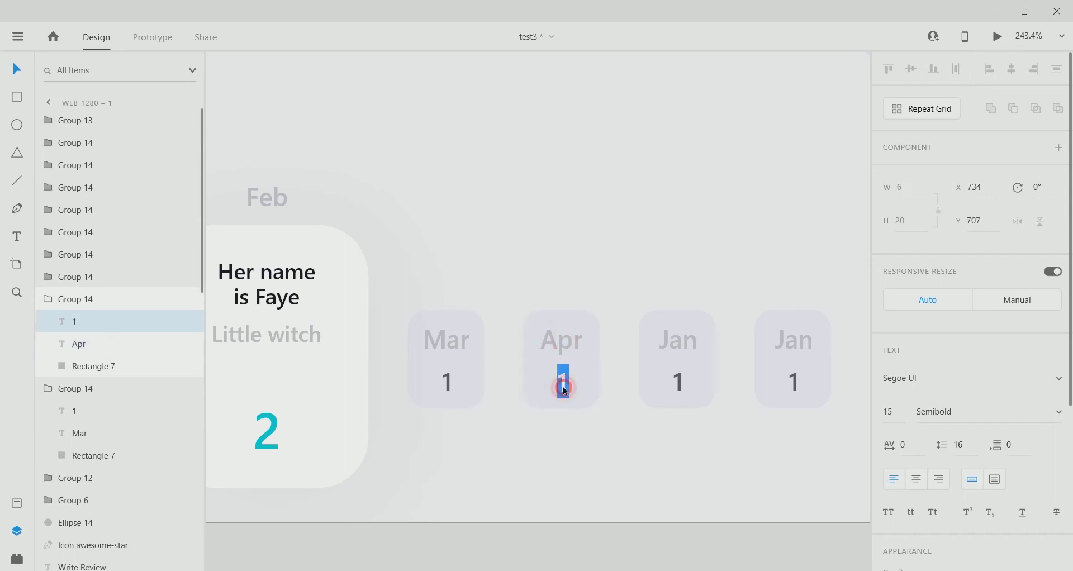
type("3")
left_click(558, 383)
Relabel the next Jan card as May.
left_click(686, 341)
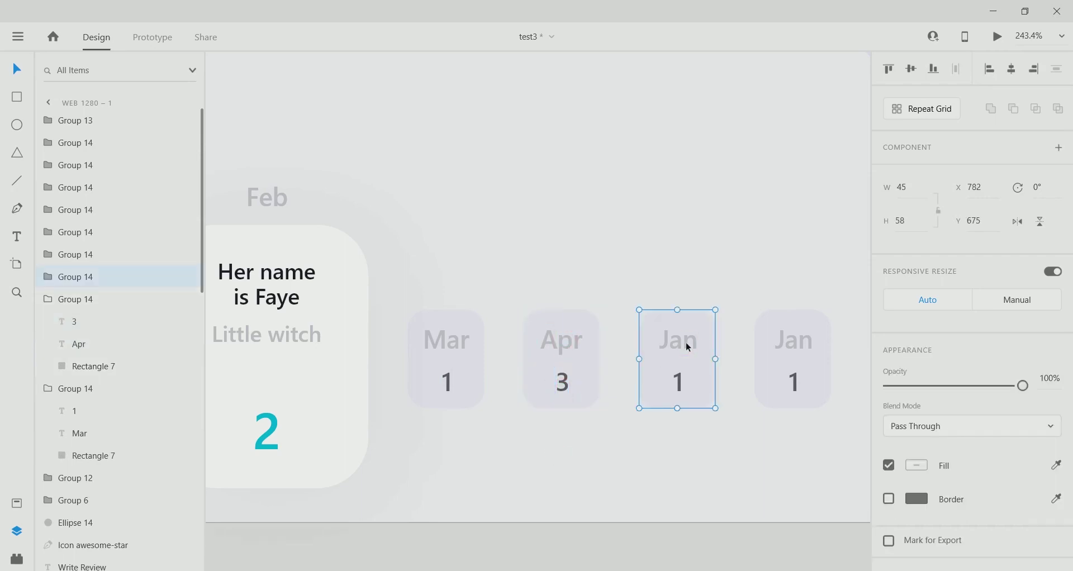
double_click(685, 341)
type("May")
left_click(663, 371)
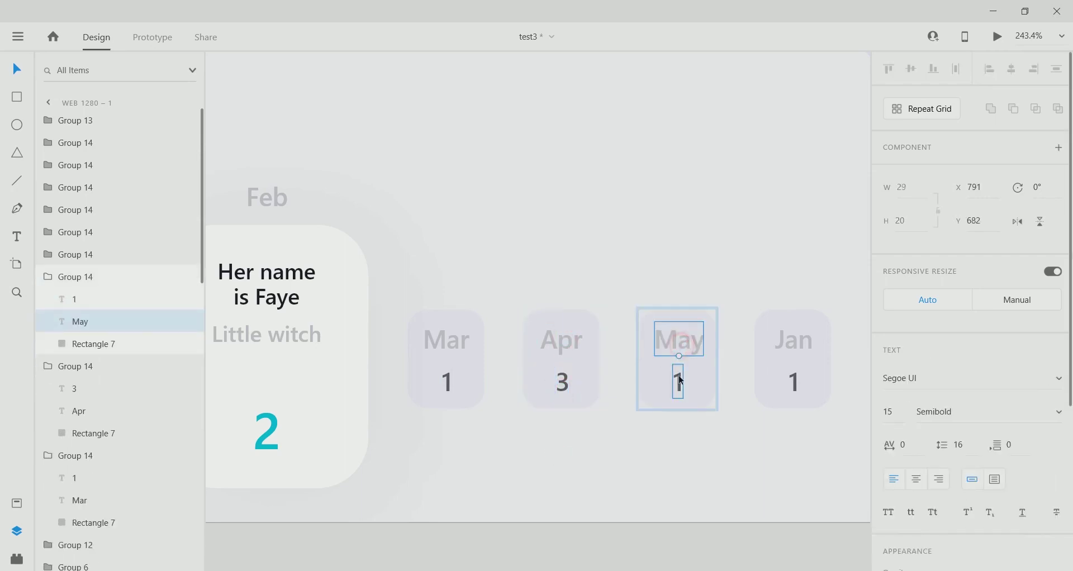
left_click(677, 384)
Relabel the later cards as Jun and Jul and start editing the Jul card's number.
left_click_drag(756, 505, 574, 520)
left_click(613, 354)
double_click(611, 357)
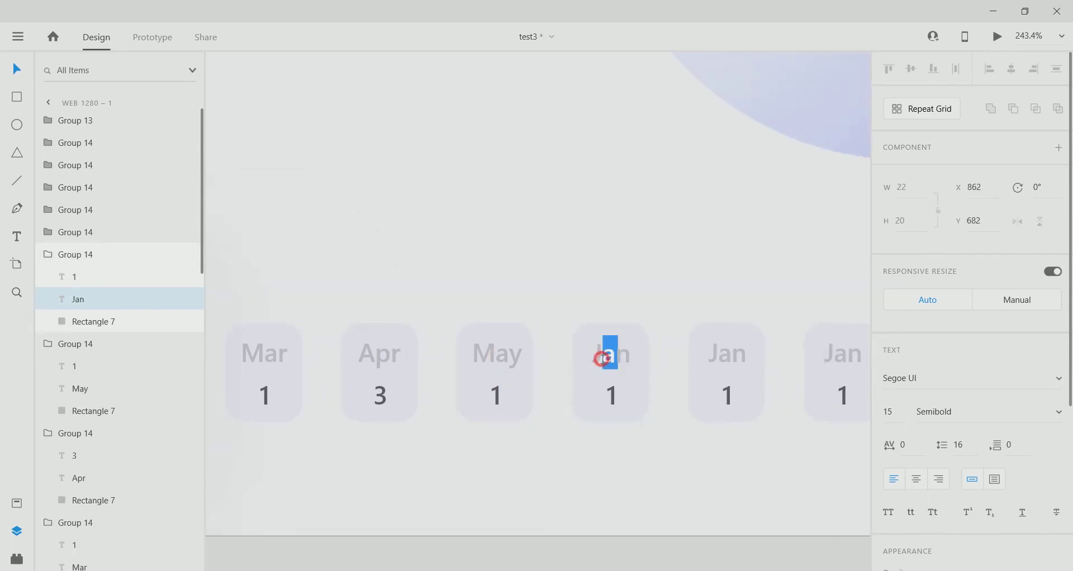
key("Escape")
scroll(618, 441, "right", 5)
left_click(596, 341)
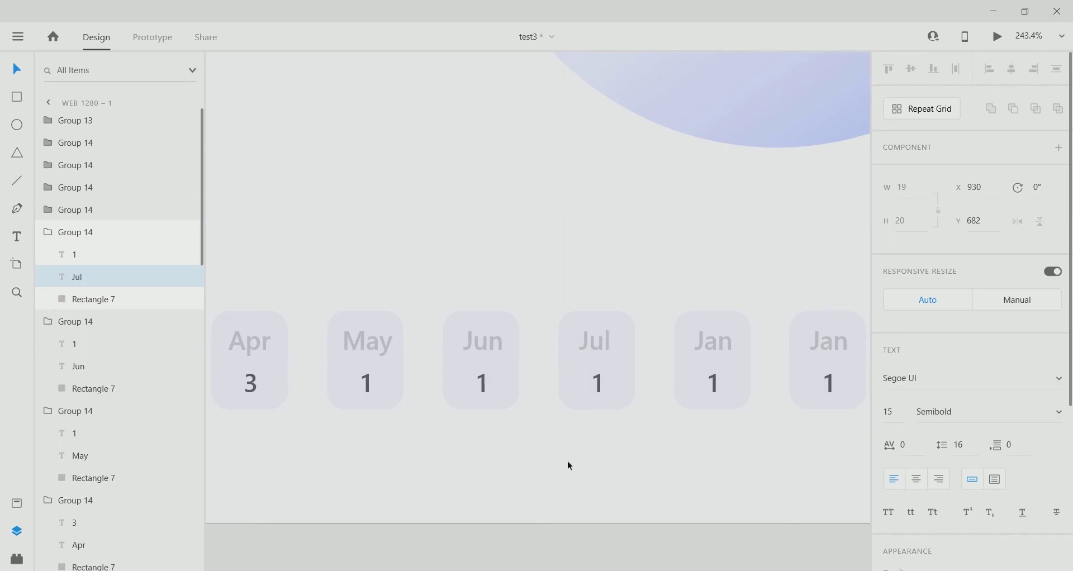
left_click(594, 346)
double_click(598, 385)
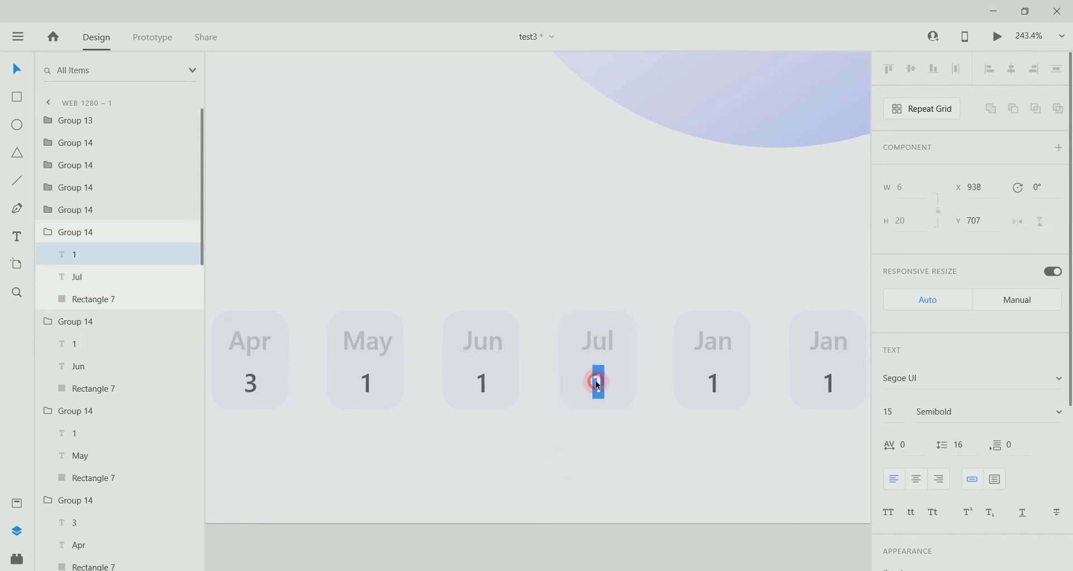
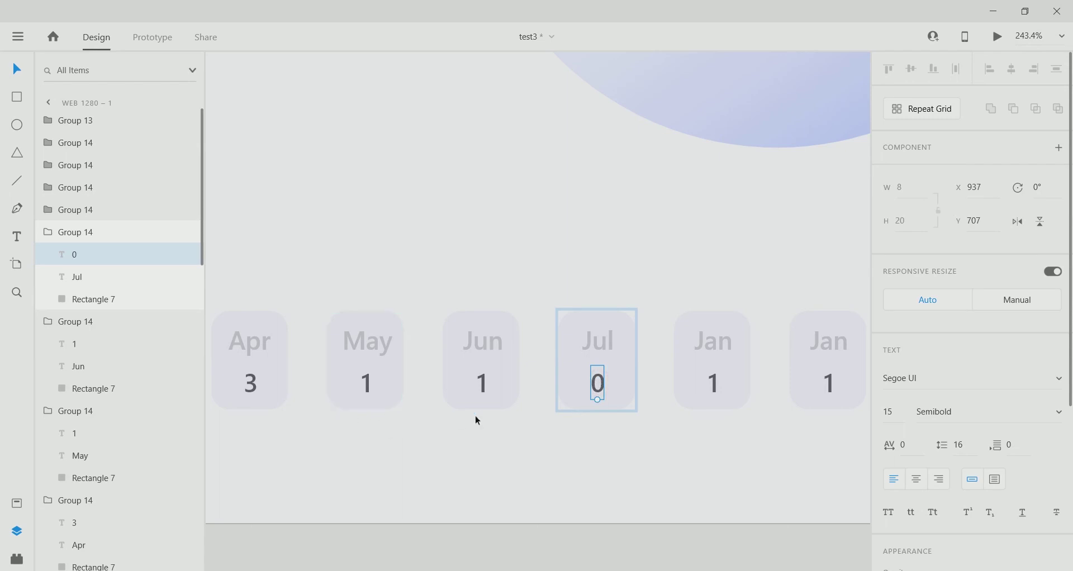
Relabel the next Jan cards as Aug with count 2, then Sep.
scroll(599, 453, "right", 5)
left_click(572, 357)
double_click(581, 353)
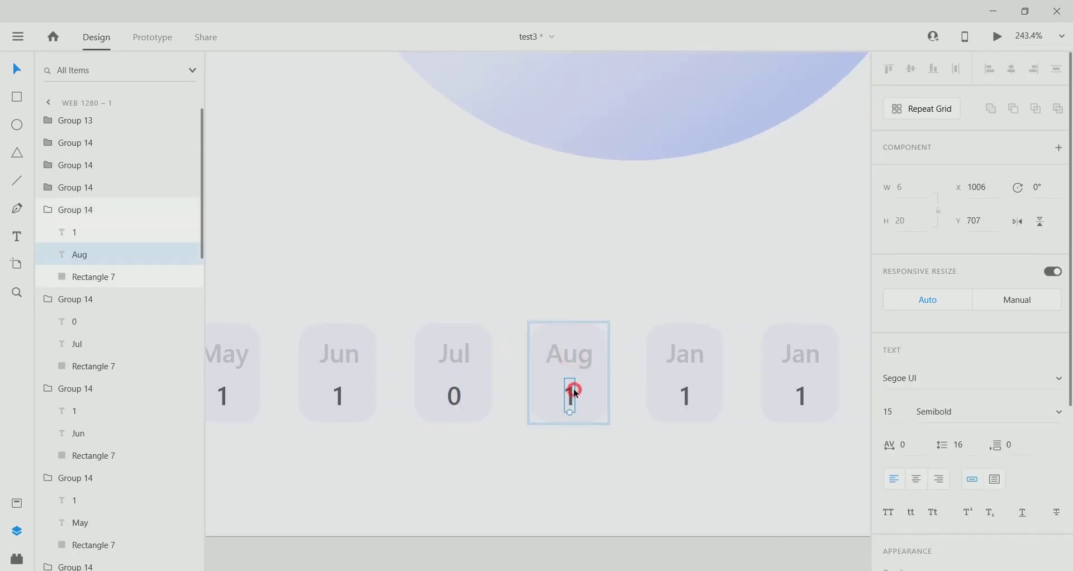
type("2")
scroll(652, 493, "right", 2)
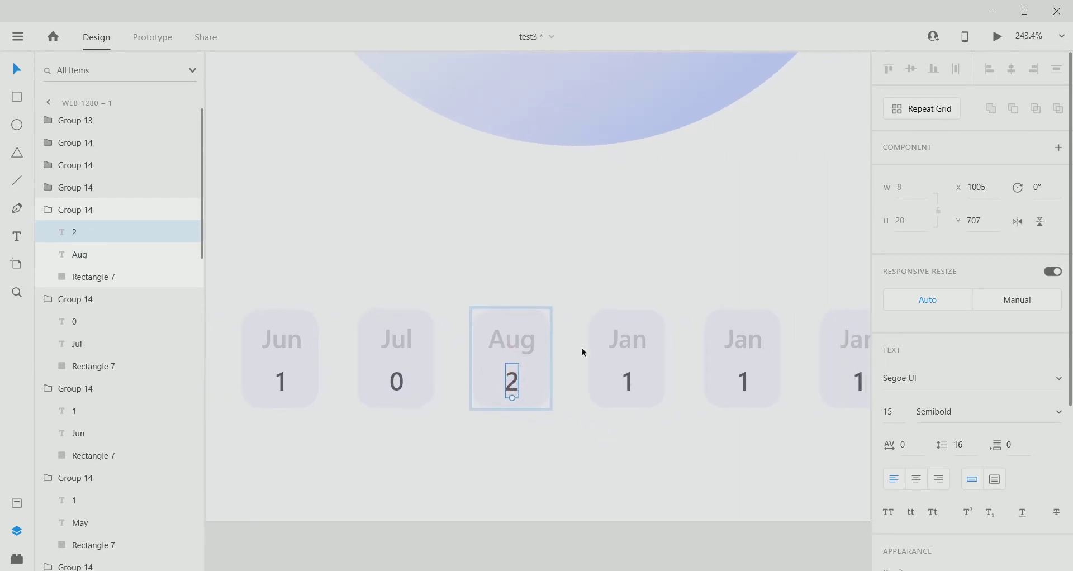
left_click(626, 342)
double_click(626, 342)
type("Sep")
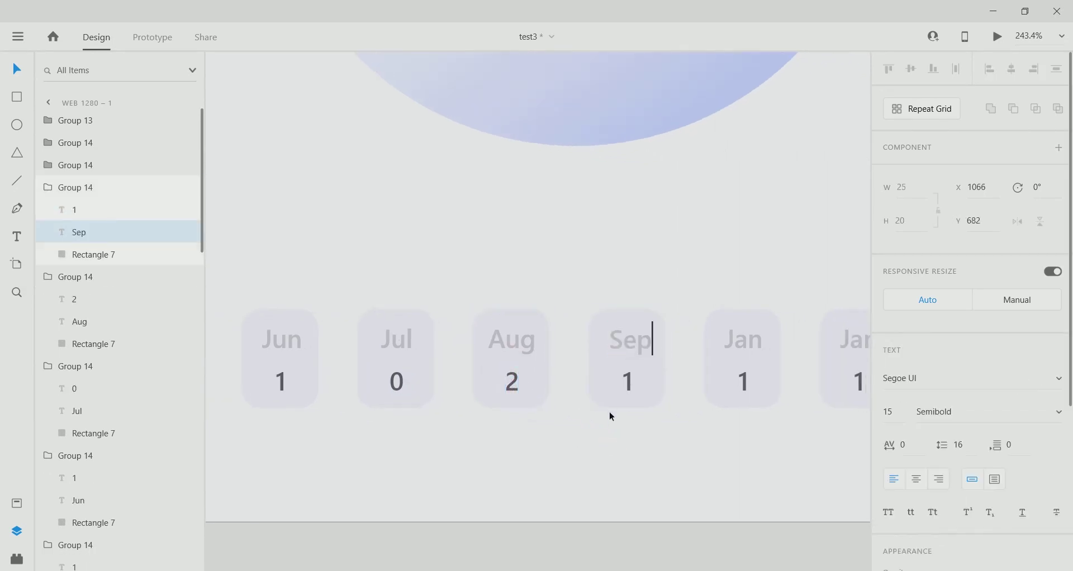
Complete the remaining cards as Sep 1, Oct 2 and Nov 1.
scroll(598, 486, "right", 3)
left_click(604, 351)
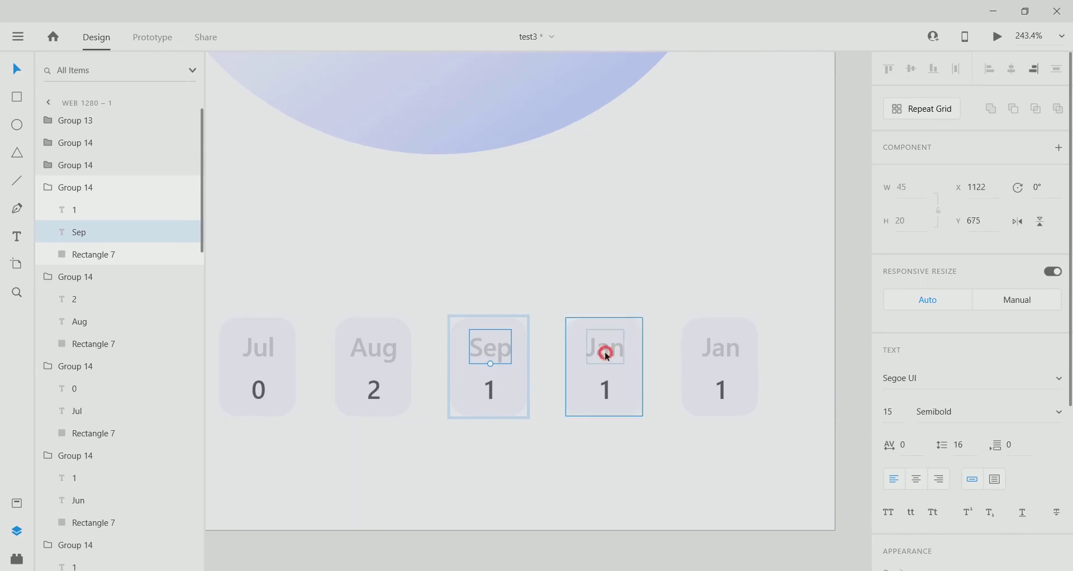
double_click(606, 358)
left_click(607, 352)
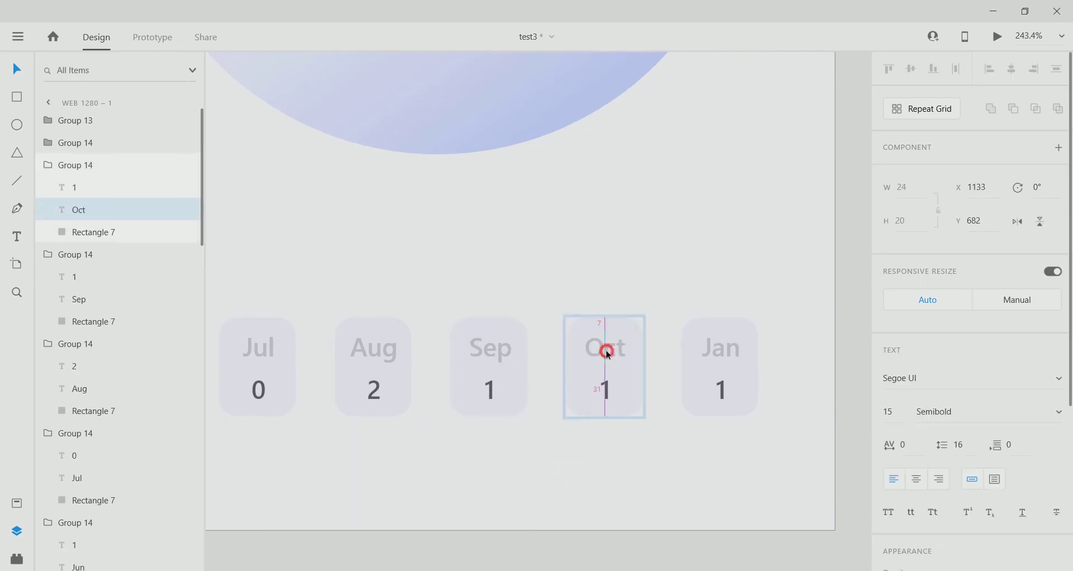
double_click(610, 388)
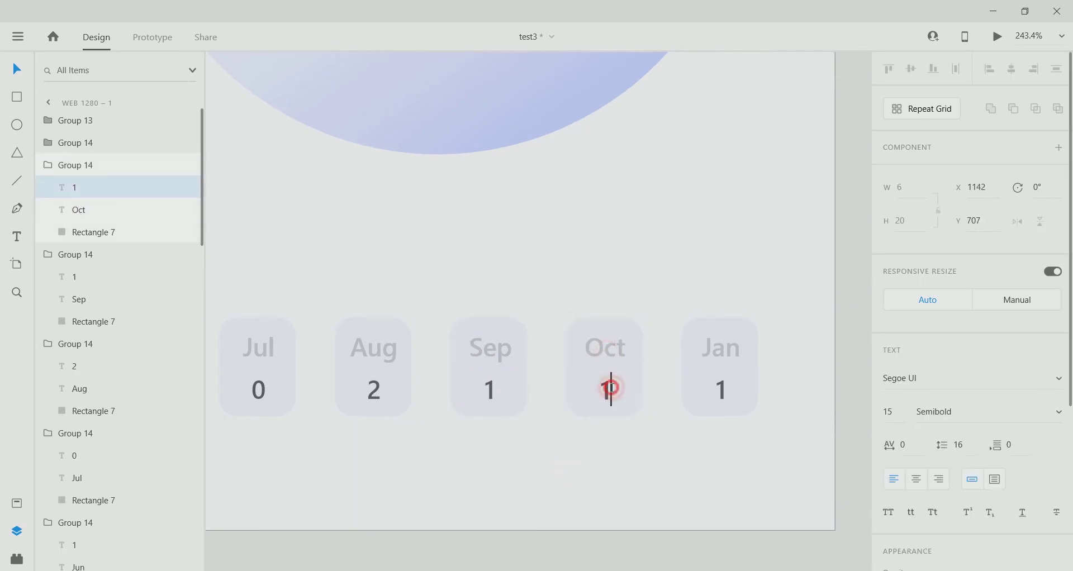
left_click(721, 344)
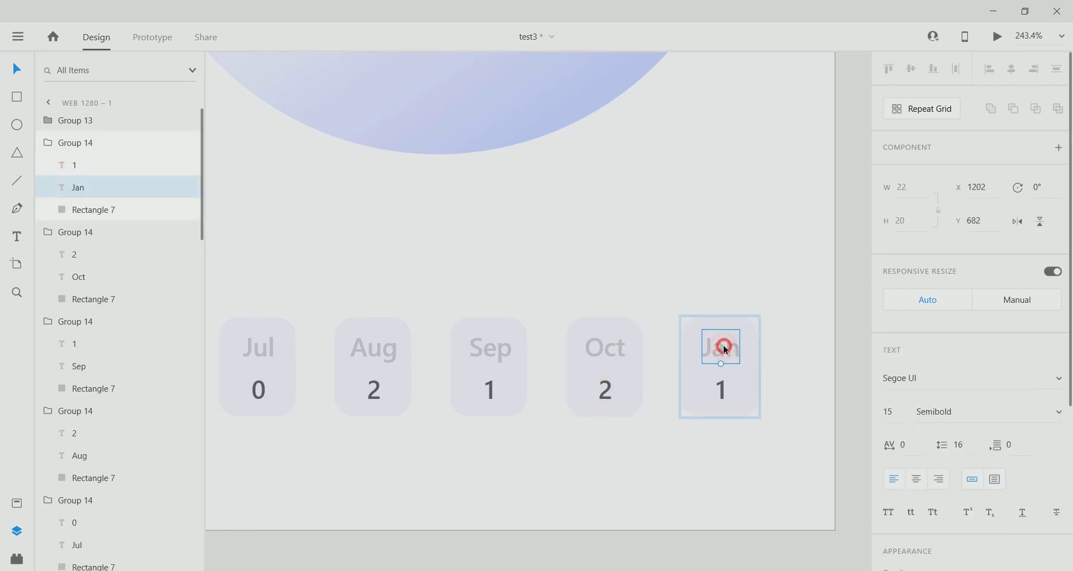
double_click(720, 344)
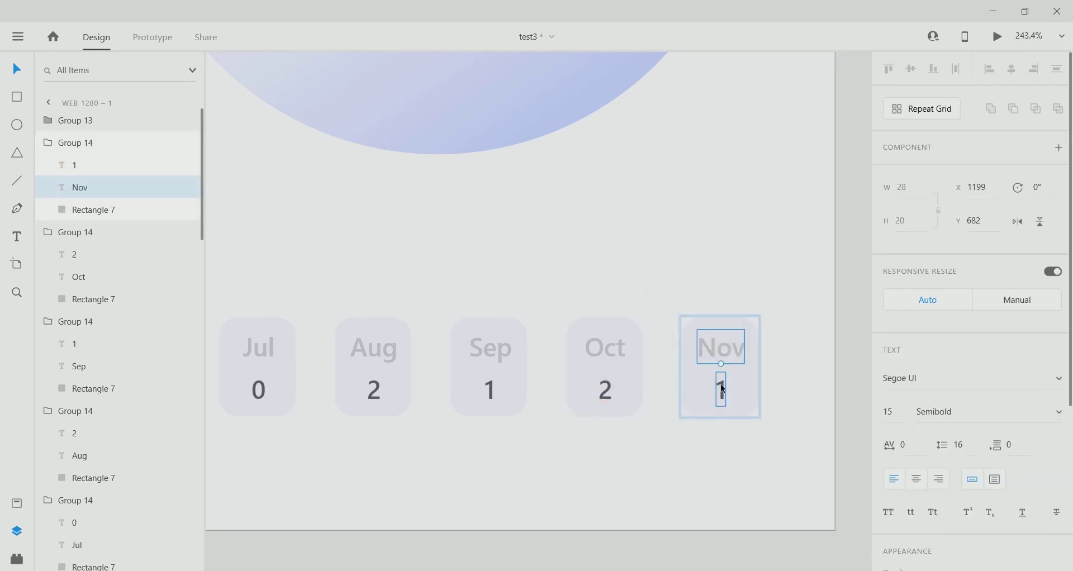
left_click(390, 462)
scroll(390, 463, "down", 8)
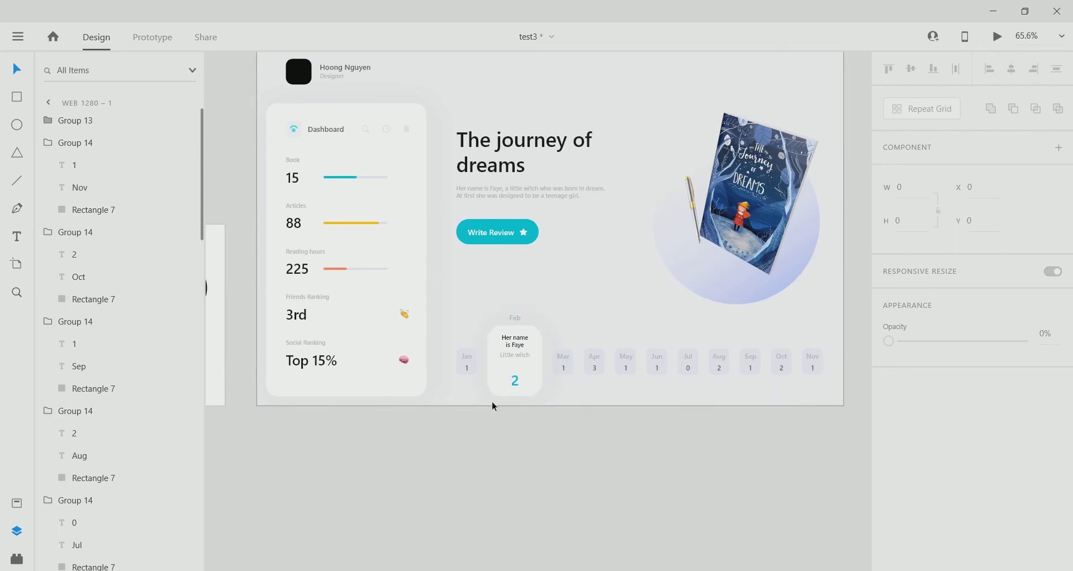
Swap the large card into the first position and relabel it Jan.
scroll(439, 324, "up", 5)
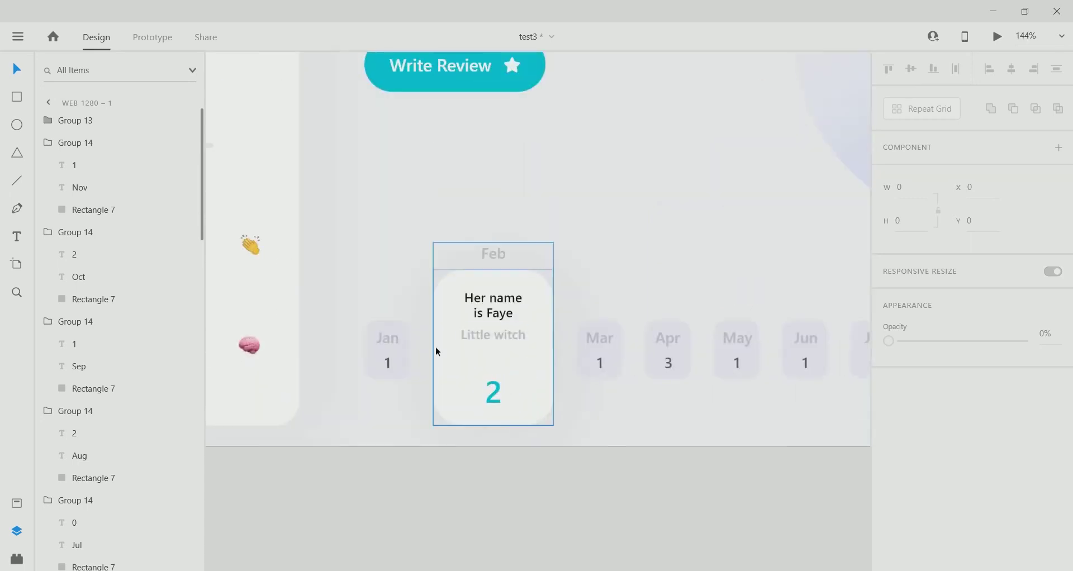
left_click(502, 343)
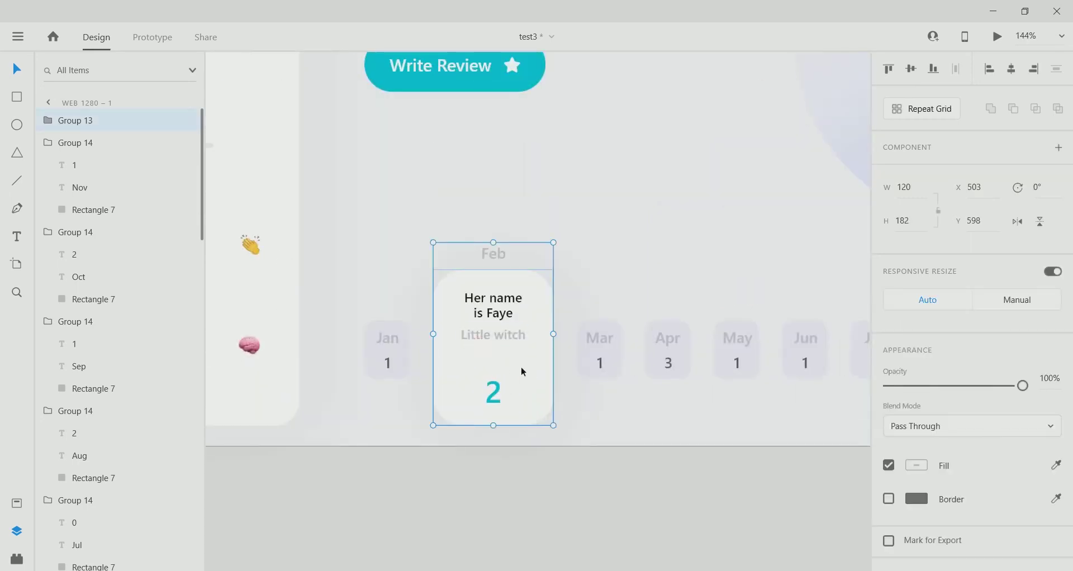
left_click_drag(521, 366, 457, 358)
key("ctrl+z")
left_click_drag(387, 357, 529, 348)
left_click_drag(476, 376, 411, 369)
double_click(427, 253)
double_click(427, 254)
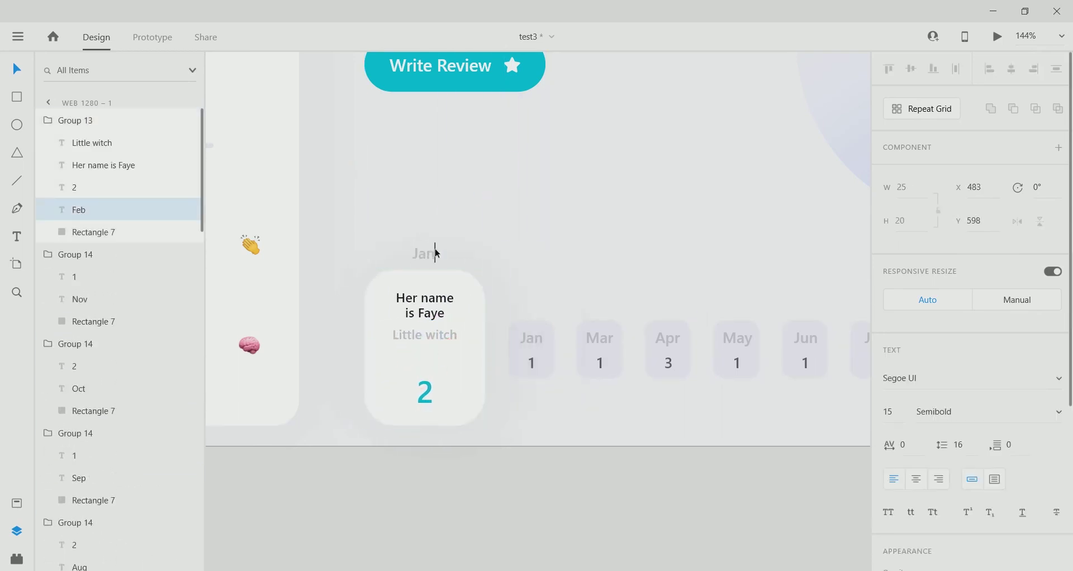
type("Jan")
key("Escape")
Set the large card's count to 1, centred, and the small card to Feb 2.
double_click(531, 340)
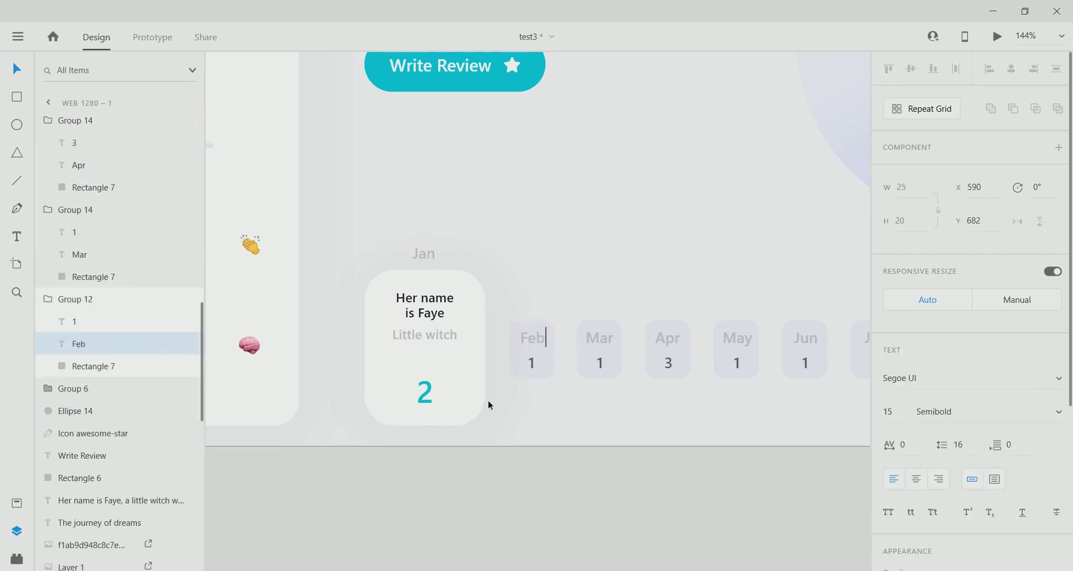
scroll(499, 452, "up", 1)
double_click(423, 406)
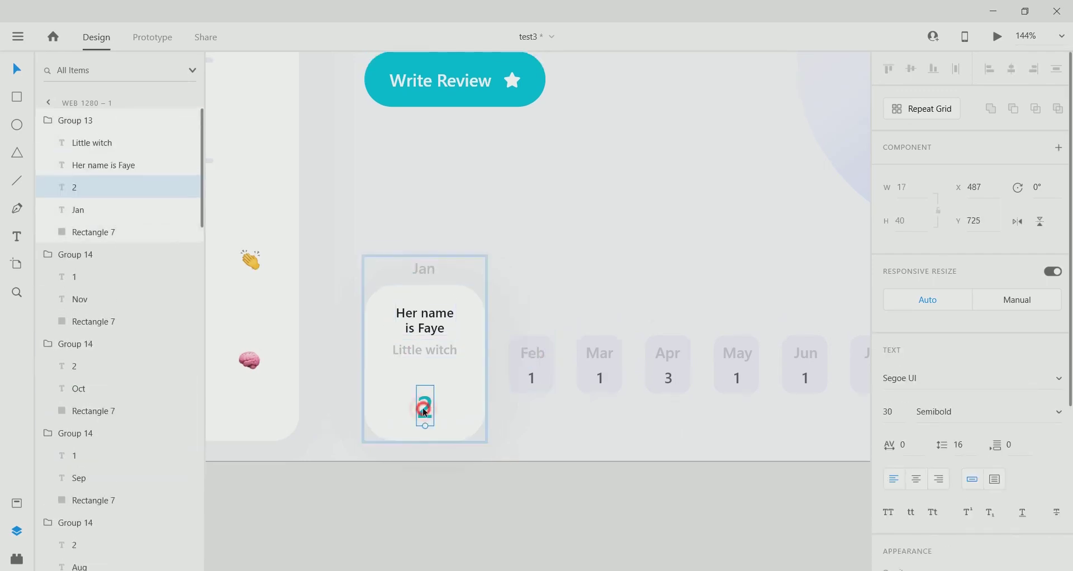
double_click(424, 407)
type("1")
key("Escape")
left_click_drag(432, 424, 428, 413)
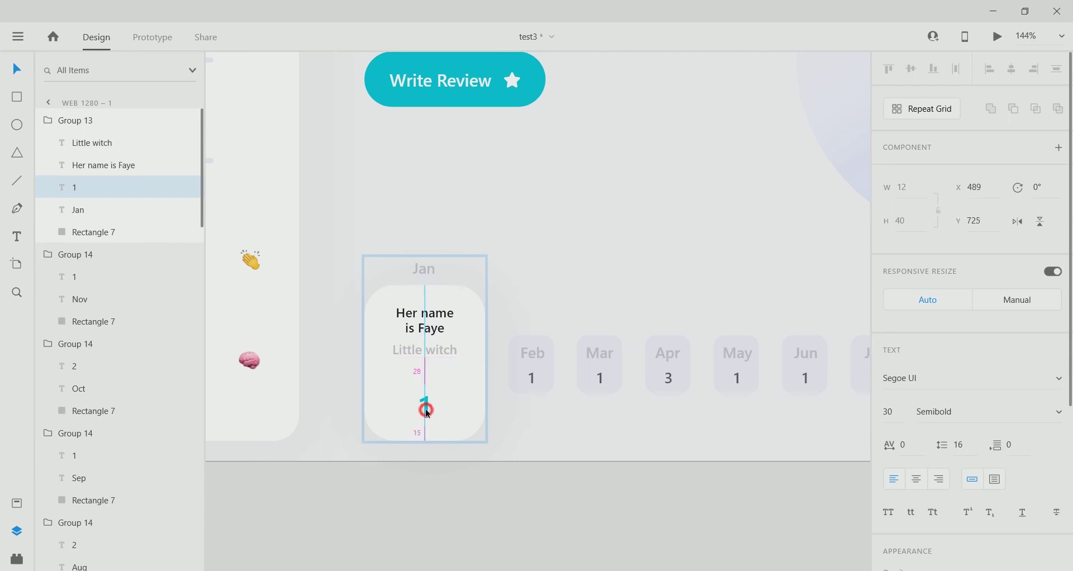
double_click(531, 378)
type("2")
key("Escape")
left_click(441, 507)
scroll(457, 446, "down", 3)
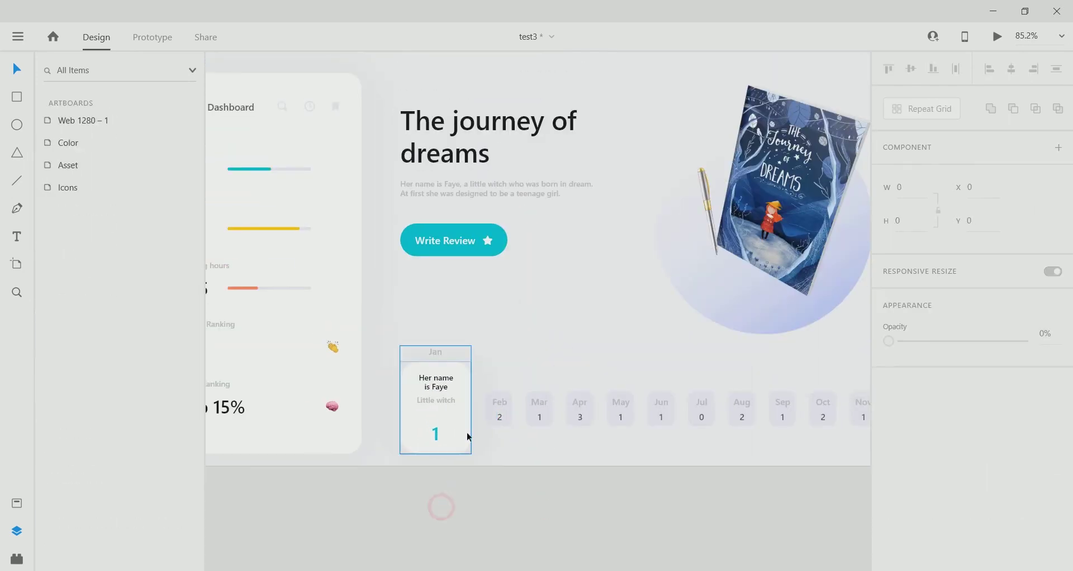
Paste the profile photo and size it to 56×56 at X 63, Y 43 beside the name.
scroll(451, 451, "down", 2)
scroll(528, 332, "down", 3)
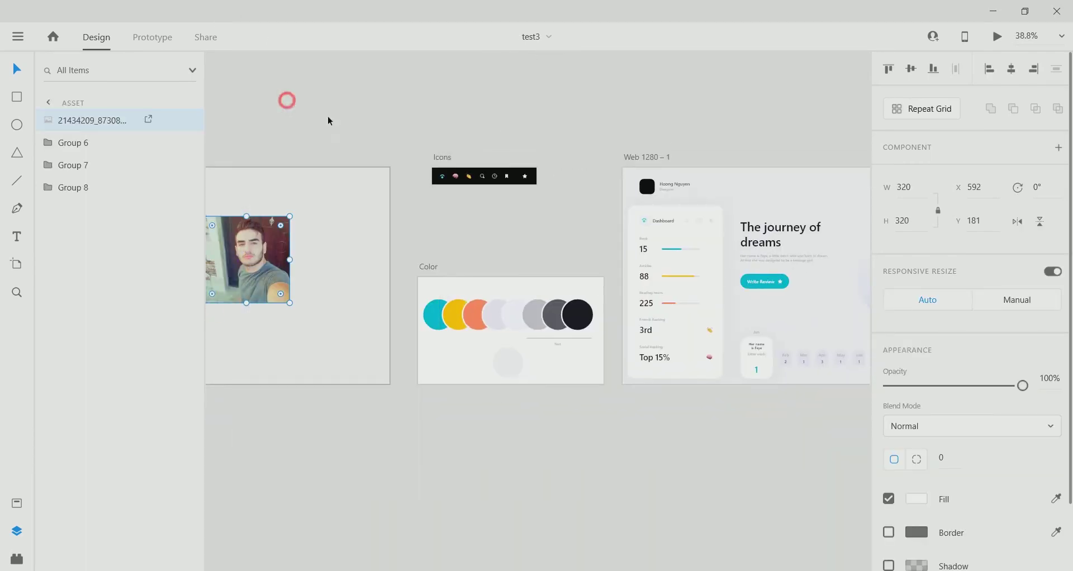
right_click(641, 184)
left_click(685, 114)
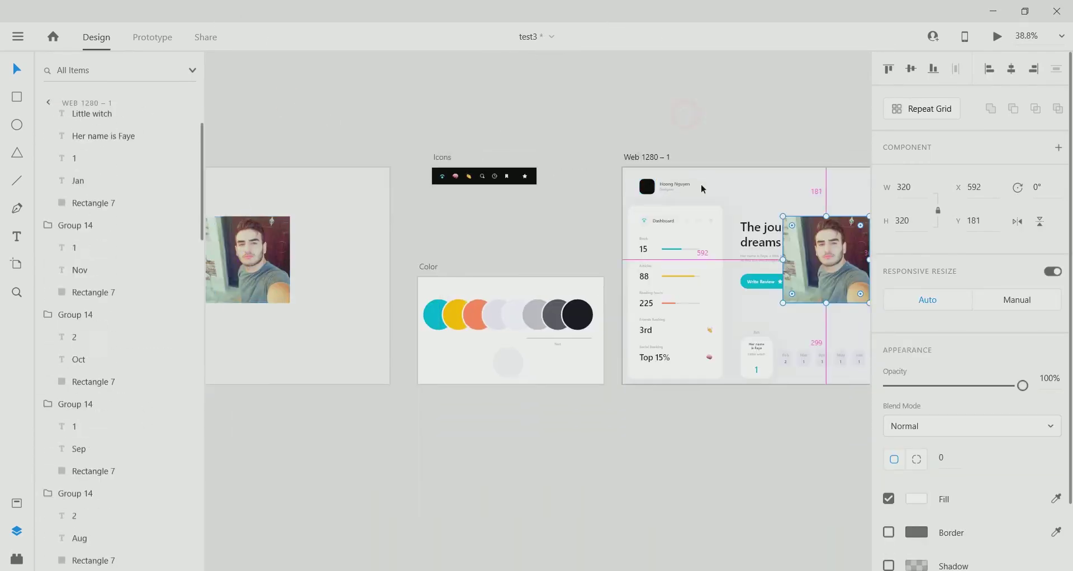
scroll(769, 190, "up", 5)
left_click_drag(838, 363, 415, 229)
left_click_drag(646, 134, 428, 179)
scroll(428, 179, "up", 5)
left_click_drag(528, 276, 493, 257)
scroll(420, 190, "up", 2)
scroll(420, 213, "left", 2)
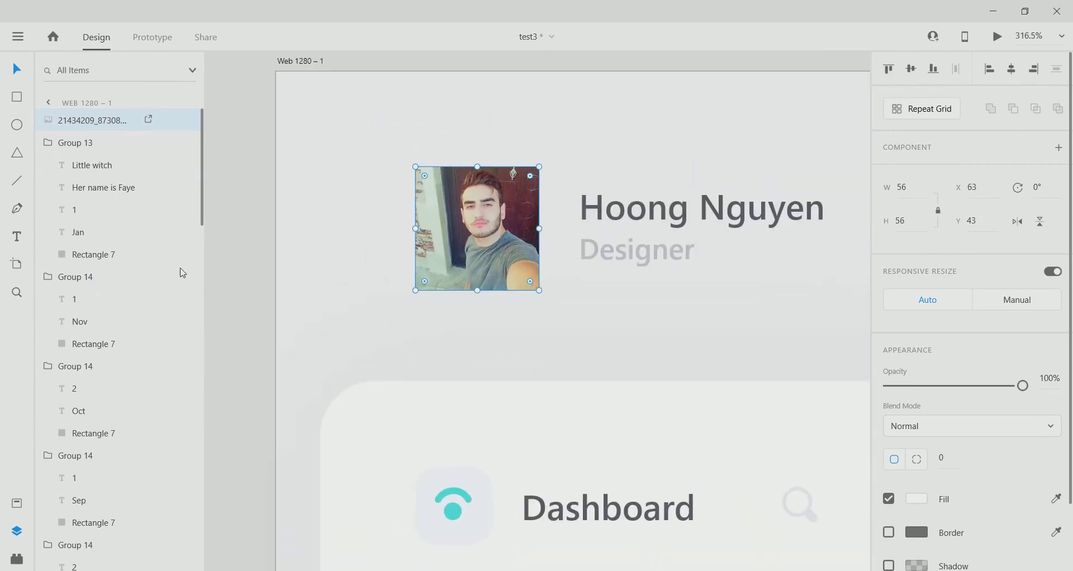
Collapse all the expanded groups in the Layers panel, including Groups 10–14.
left_click(48, 143)
left_click(48, 165)
left_click(48, 188)
left_click(48, 210)
left_click(48, 232)
left_click(48, 254)
left_click(48, 276)
left_click(47, 299)
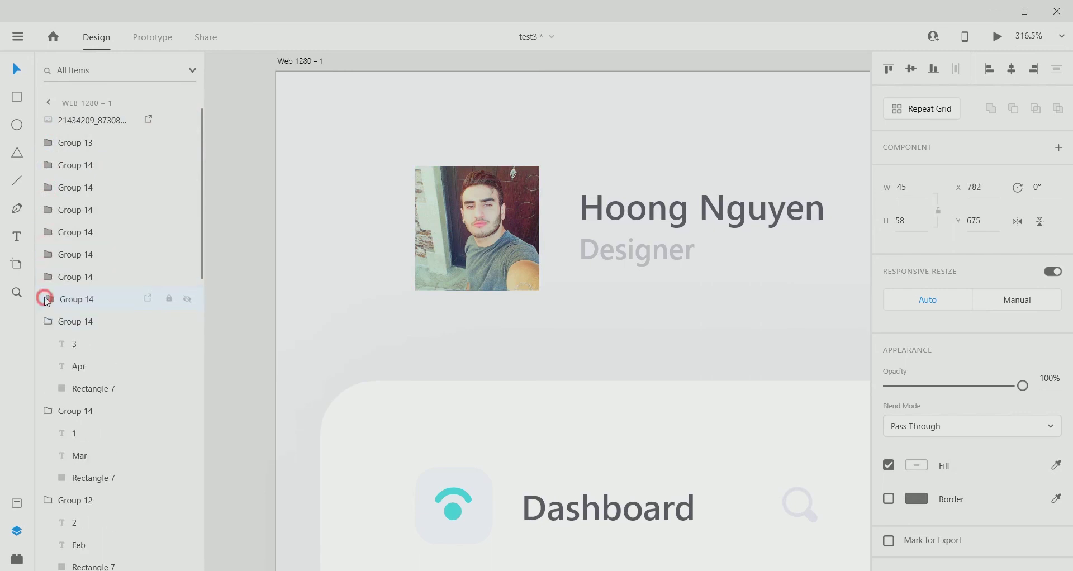
left_click(47, 321)
left_click(47, 343)
left_click(46, 367)
left_click(56, 407)
scroll(84, 402, "down", 6)
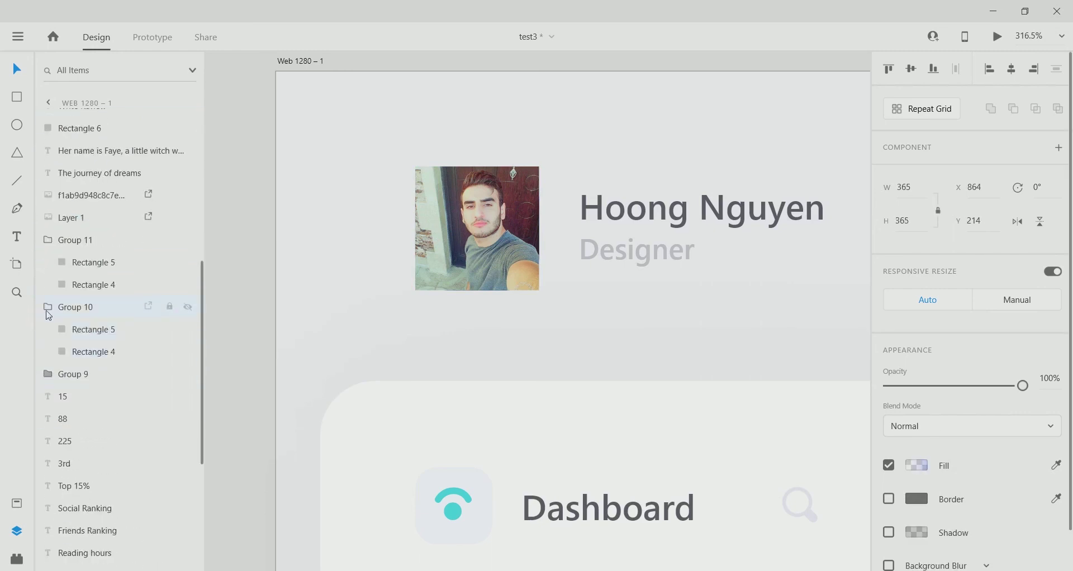
left_click(48, 307)
left_click(48, 240)
scroll(358, 197, "down", 5)
Move the photo layer down the Layers panel and mask it with the rounded Rectangle 1.
left_click(455, 176)
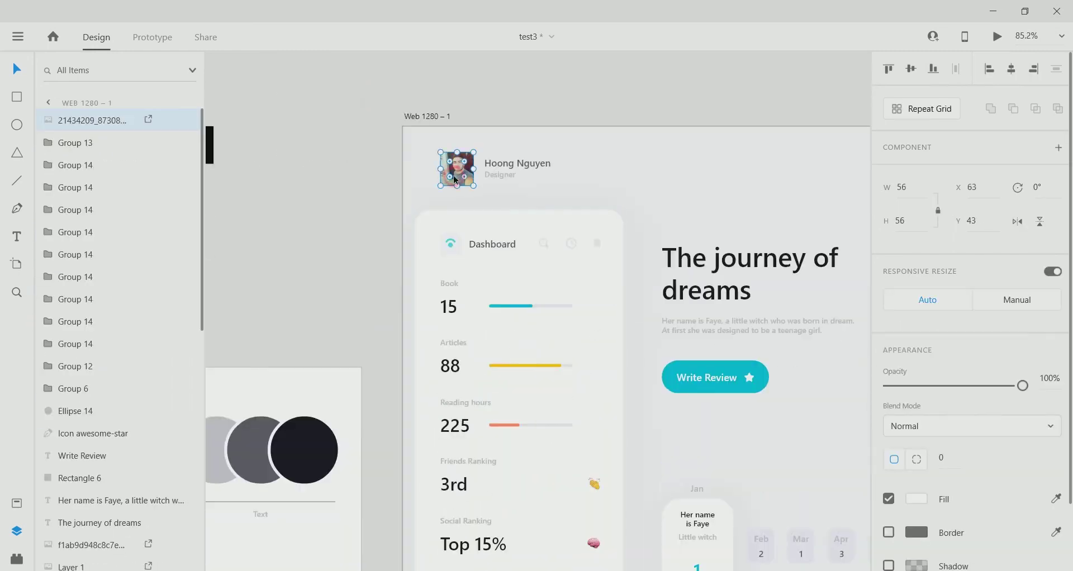
scroll(112, 391, "down", 8)
left_click(79, 501)
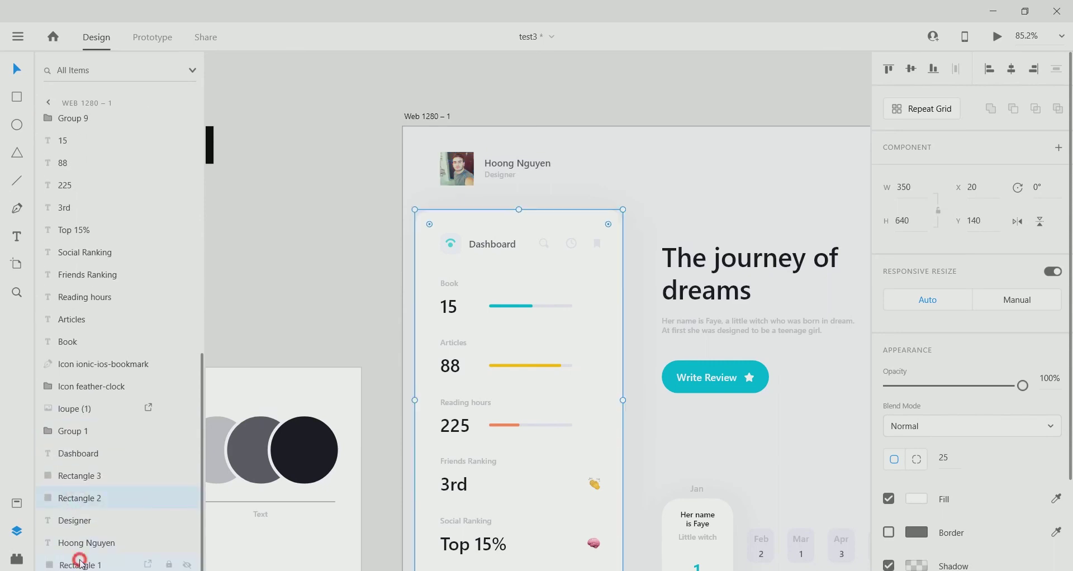
scroll(83, 335, "up", 10)
left_click_drag(86, 120, 90, 566)
right_click(110, 545)
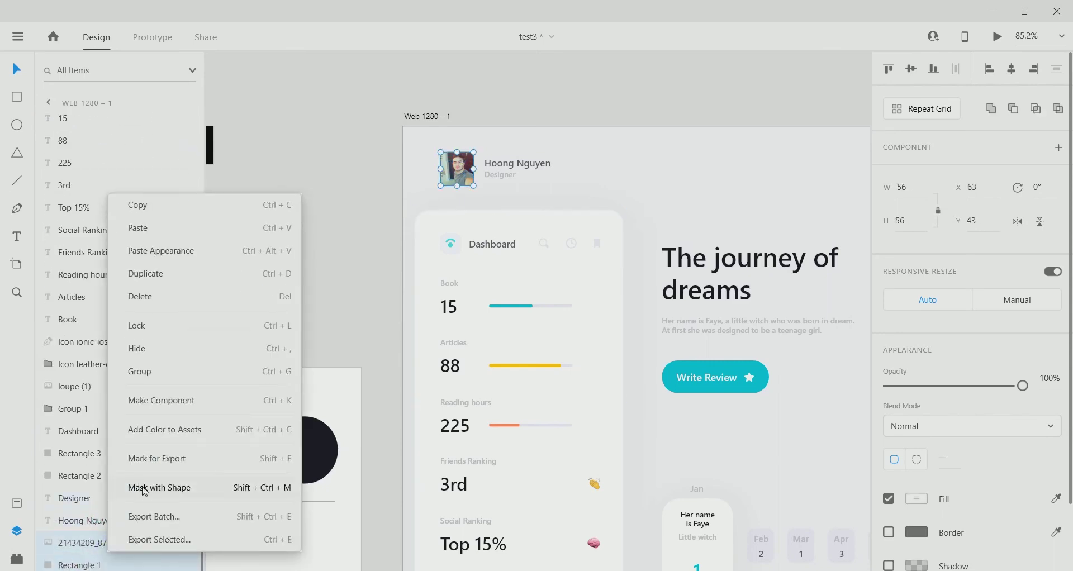
left_click(328, 247)
scroll(445, 254, "up", 3)
scroll(475, 227, "down", 3)
scroll(465, 177, "up", 3)
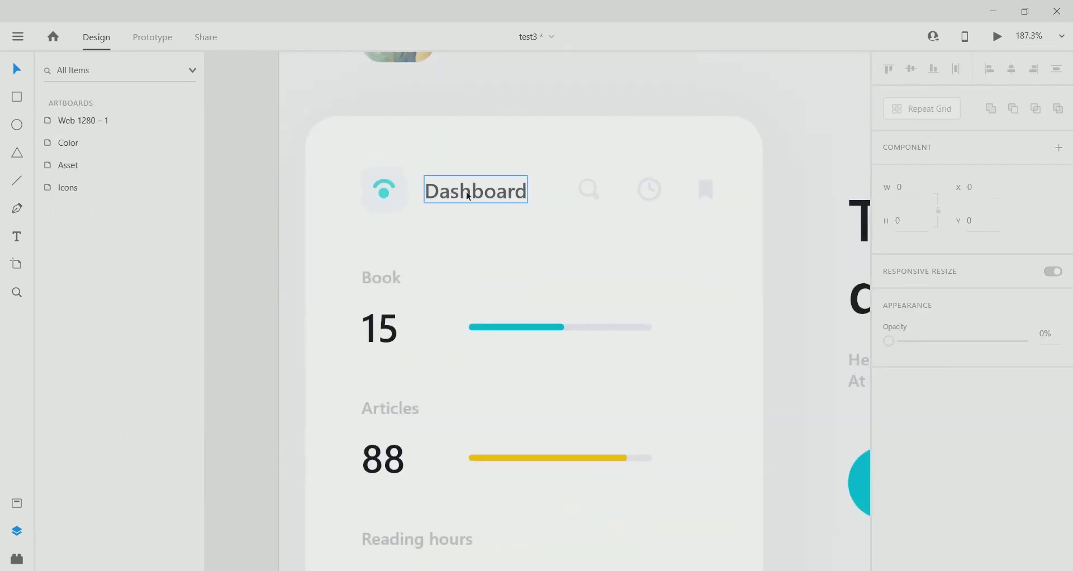
Group the Dashboard icon with its background tile and then with the Dashboard title.
left_click(389, 188)
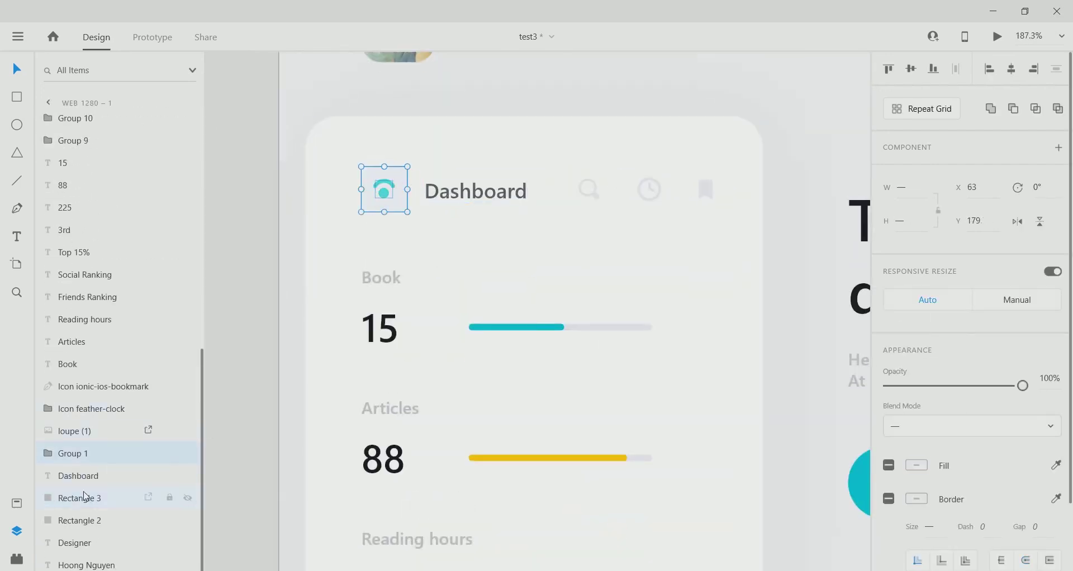
key("ctrl+g")
left_click(477, 190)
left_click(402, 192, "shift")
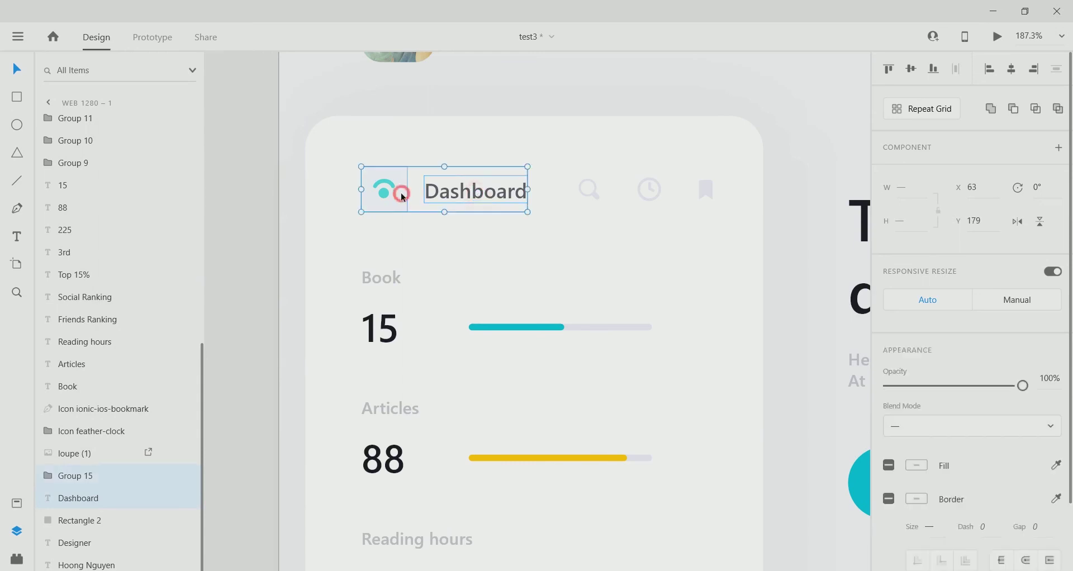
right_click(448, 190)
left_click(494, 237)
Group the search, clock and bookmark header icons, then combine them with the Dashboard title group.
left_click(588, 189)
left_click(649, 190, "shift")
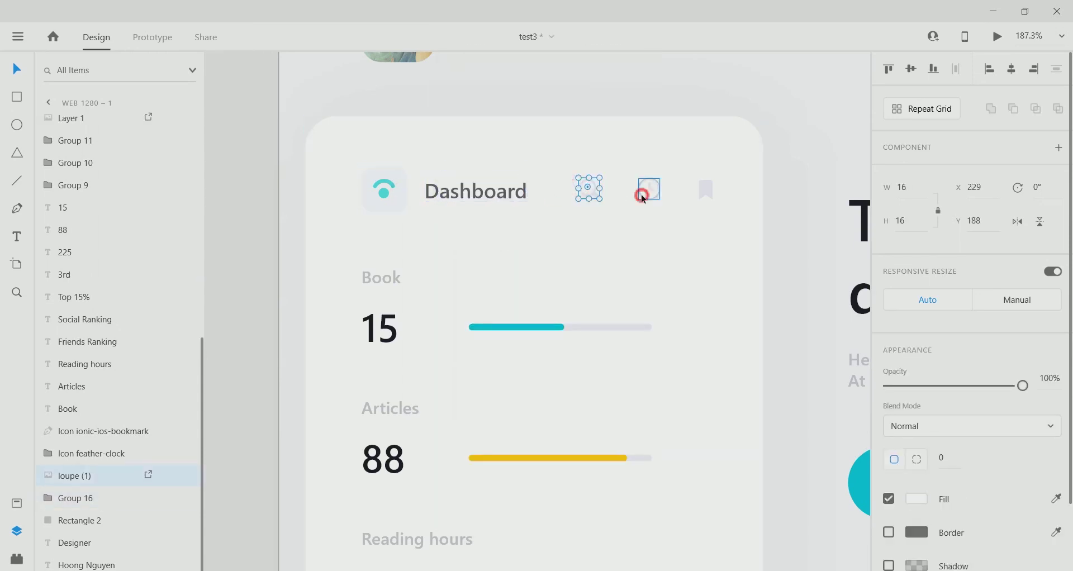
left_click(707, 190, "shift")
right_click(705, 190)
left_click(734, 236)
left_click(492, 191, "shift")
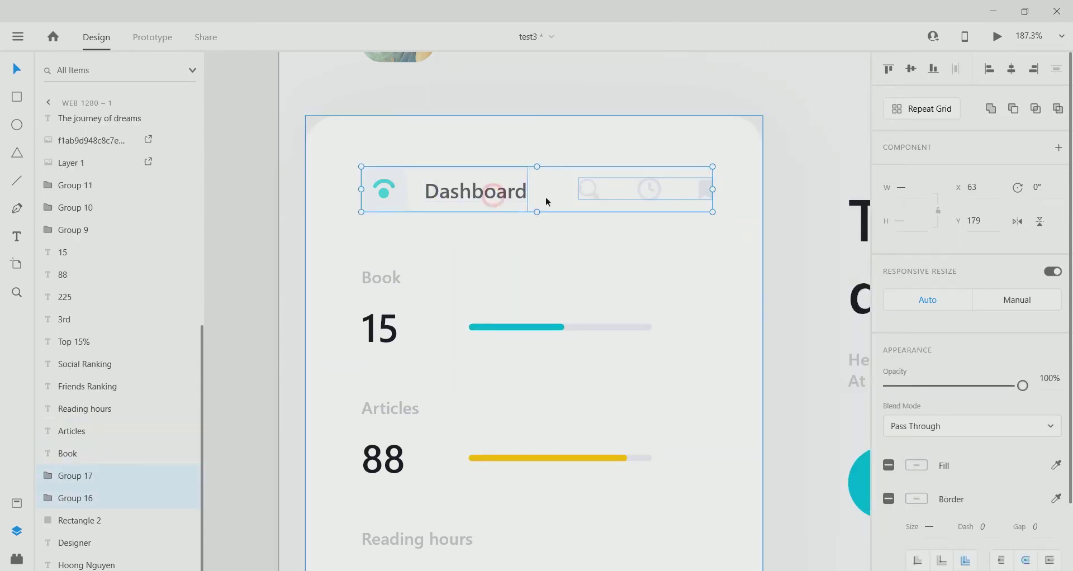
right_click(507, 193)
left_click(546, 237)
Group the number 15 with its teal bar, then with the Book label.
left_click(380, 328)
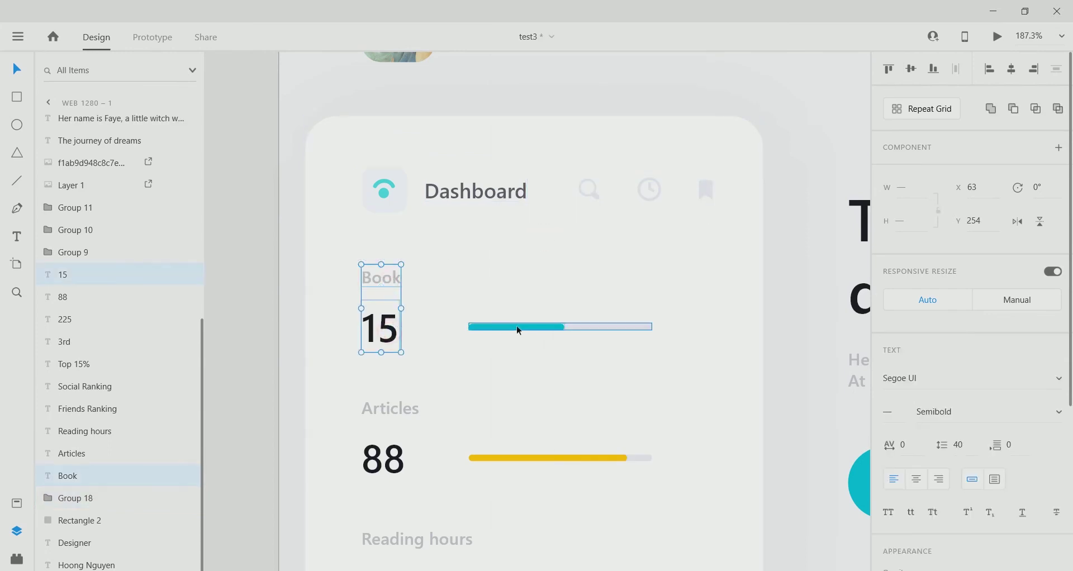
left_click(517, 326, "shift")
right_click(382, 330)
left_click(419, 237)
left_click(382, 278, "shift")
right_click(391, 278)
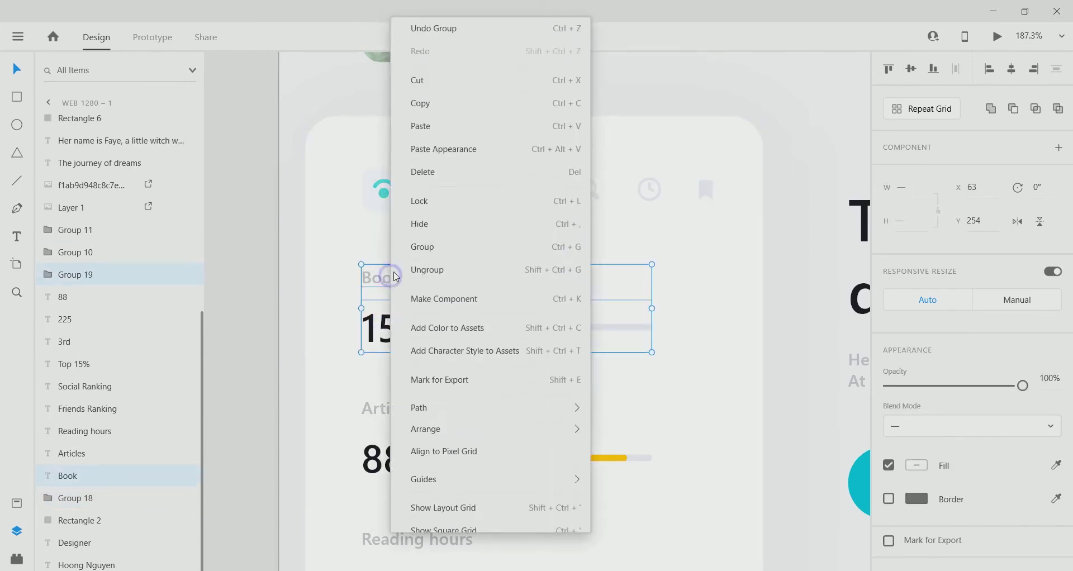
left_click(427, 242)
Group the number 88 with its yellow bar, then with the Articles label.
scroll(520, 335, "down", 2)
left_click(383, 398)
left_click(475, 397, "shift")
right_click(476, 397)
left_click(503, 165)
scroll(438, 408, "down", 3)
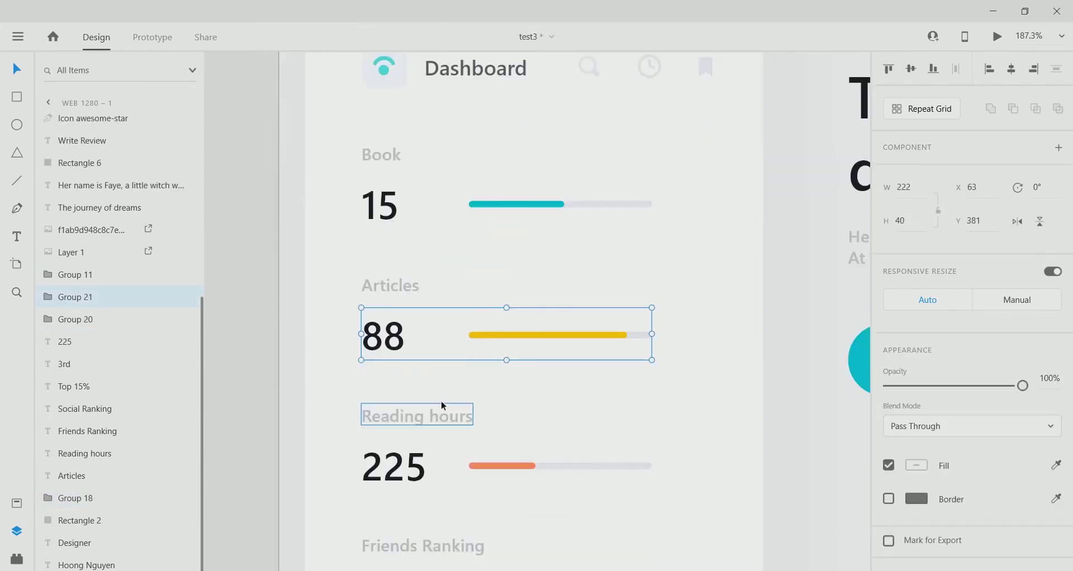
left_click(388, 251, "shift")
right_click(389, 250)
left_click(497, 258)
Group the number 225 with its orange bar, then with the Reading hours label.
scroll(415, 346, "down", 3)
left_click(415, 345)
left_click(477, 343, "shift")
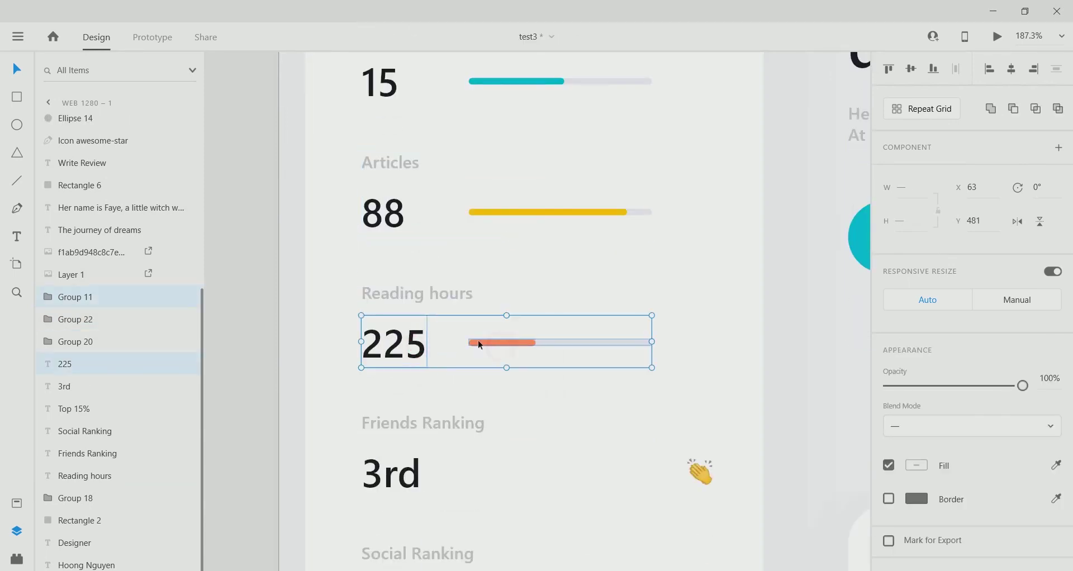
right_click(477, 342)
left_click(501, 237)
left_click(443, 291, "shift")
right_click(443, 290)
left_click(469, 237)
Group the 3rd value with the clapping emoji, then with the Friends Ranking label.
scroll(414, 346, "down", 3)
left_click(405, 364)
left_click(699, 359, "shift")
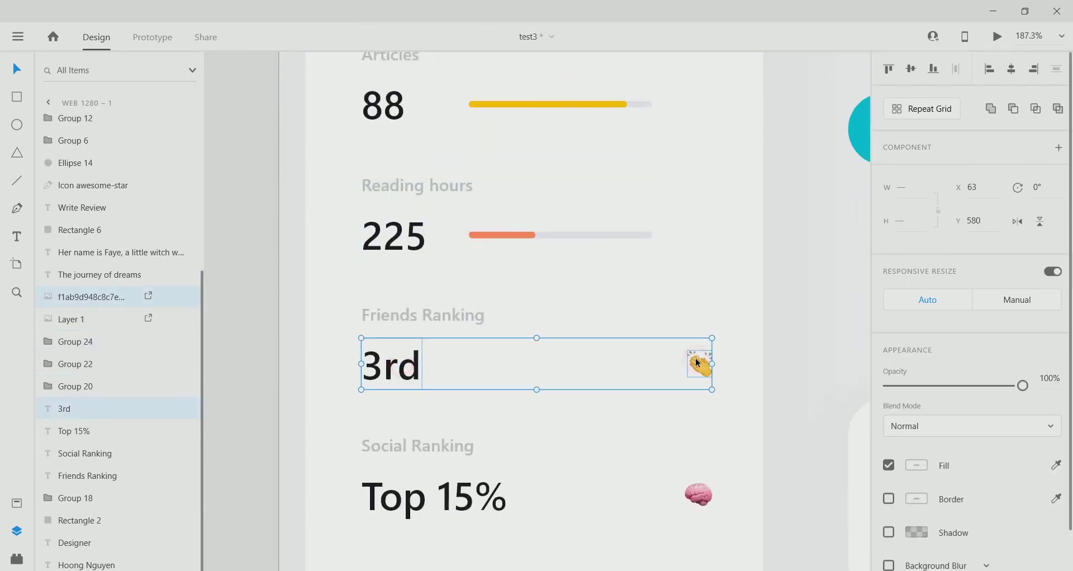
right_click(698, 359)
left_click(721, 236)
left_click(479, 314, "shift")
right_click(479, 314)
left_click(523, 248)
Group the Top 15% value with the brain emoji, then with the Social Ranking label.
scroll(419, 363, "down", 3)
left_click(420, 402)
left_click(699, 402, "shift")
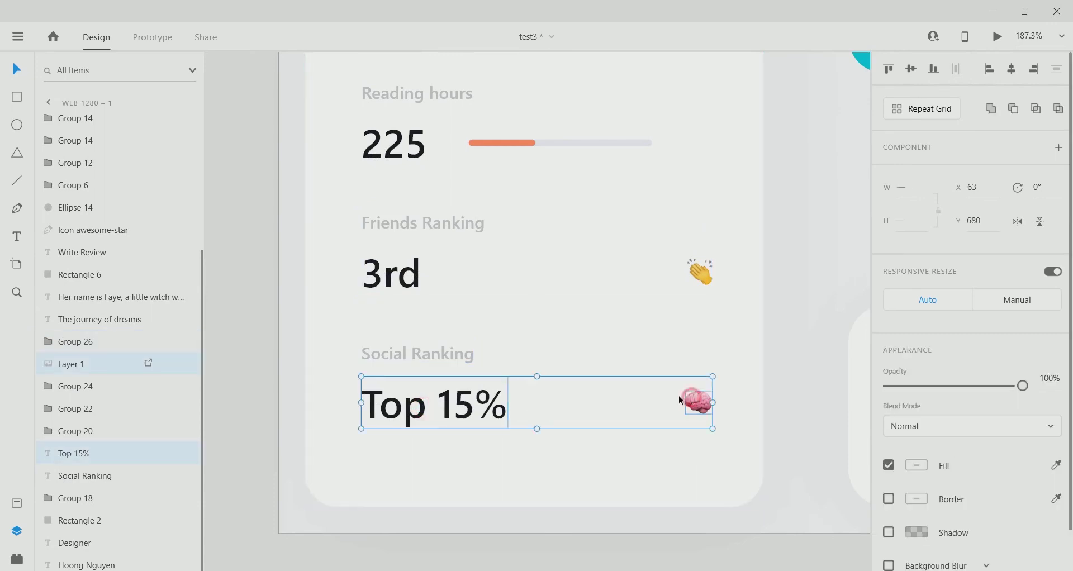
right_click(479, 402)
left_click(505, 232)
left_click(420, 354, "shift")
right_click(420, 355)
left_click(458, 234)
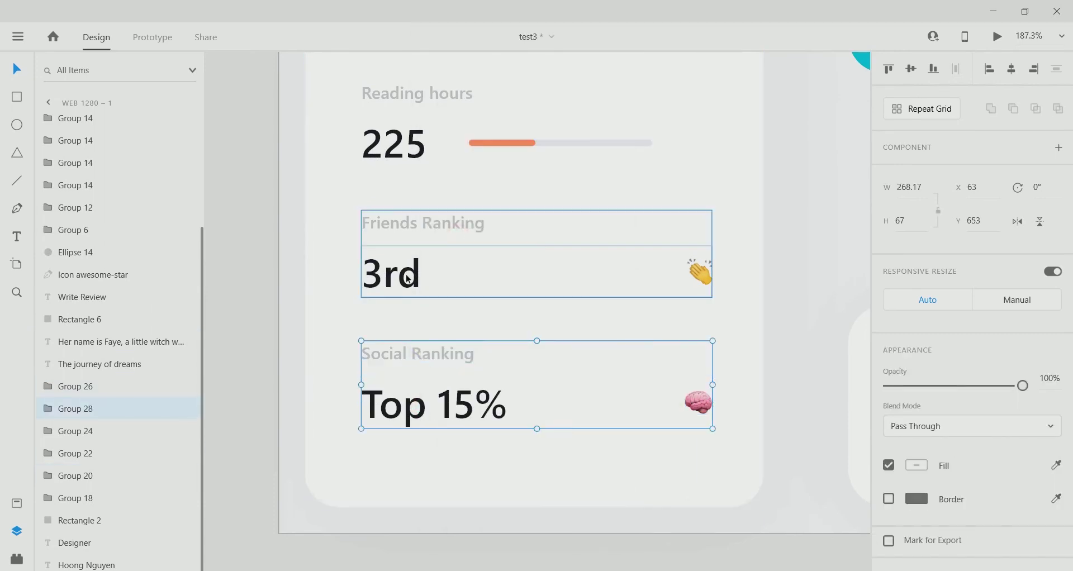
Group all stat rows, the Dashboard header and the card background into one dashboard card.
left_click(406, 276, "shift")
left_click(417, 146, "shift")
scroll(425, 167, "up", 3)
left_click(396, 183, "shift")
scroll(401, 196, "up", 2)
scroll(405, 203, "up", 2)
left_click(408, 206, "shift")
scroll(410, 206, "up", 2)
left_click(450, 207, "shift")
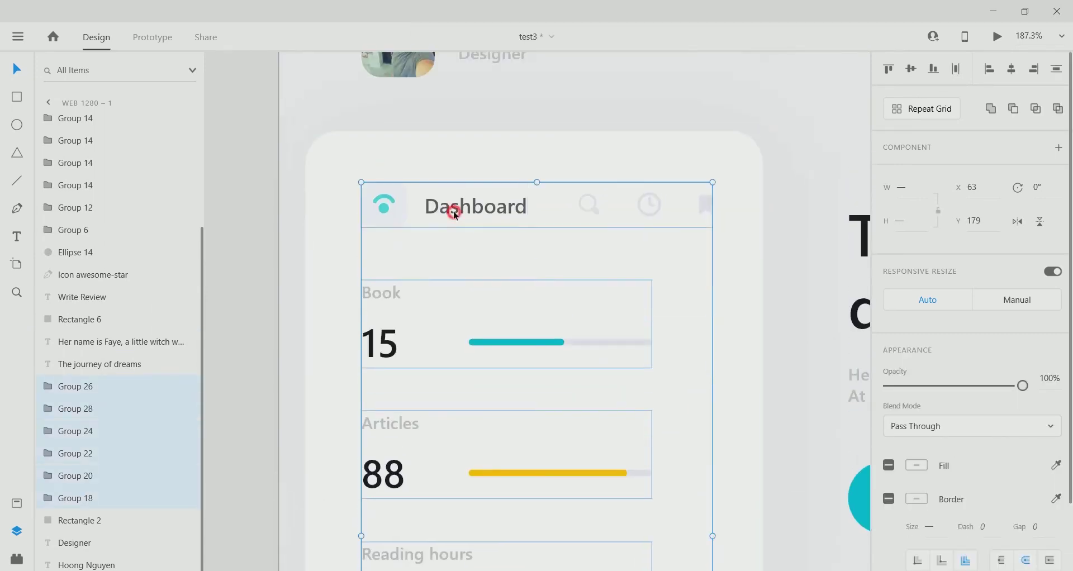
scroll(391, 213, "down", 4)
left_click(384, 216, "shift")
right_click(383, 218)
left_click(423, 236)
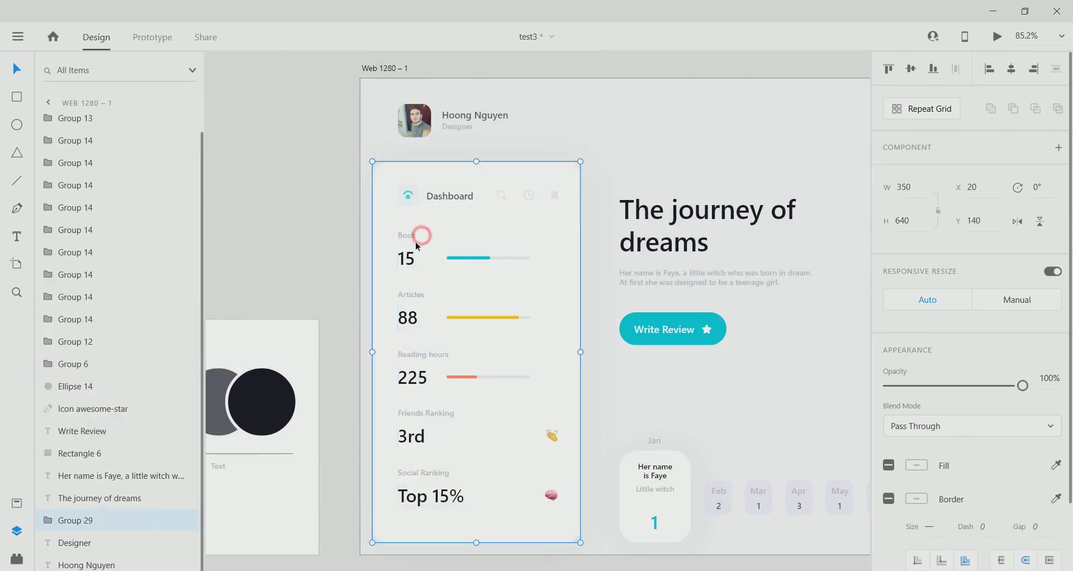
Group the profile name with its role text, then with the avatar photo.
left_click(456, 128)
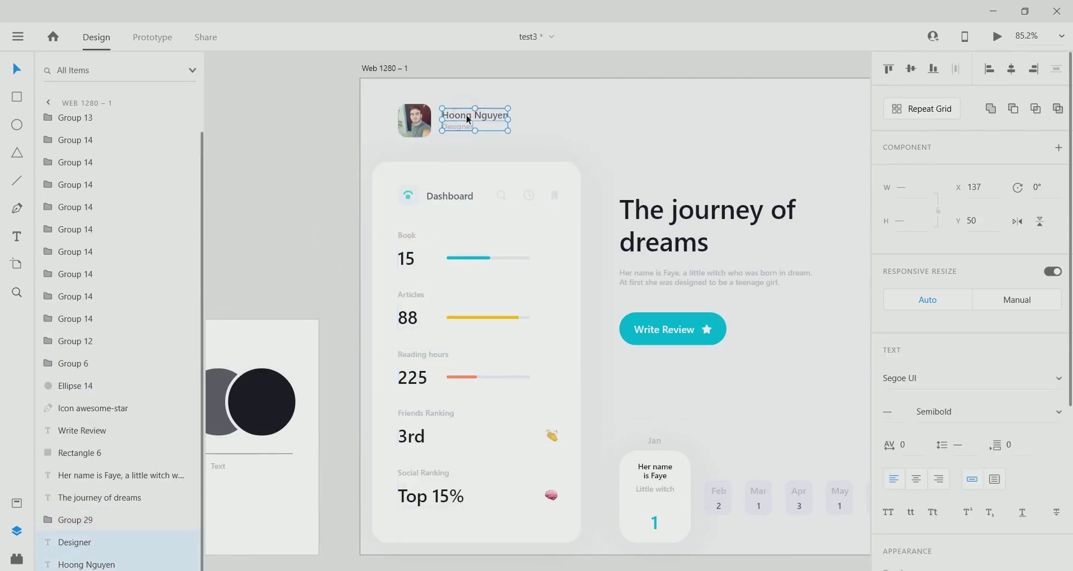
right_click(468, 119)
left_click(492, 236)
left_click(415, 120, "shift")
right_click(418, 120)
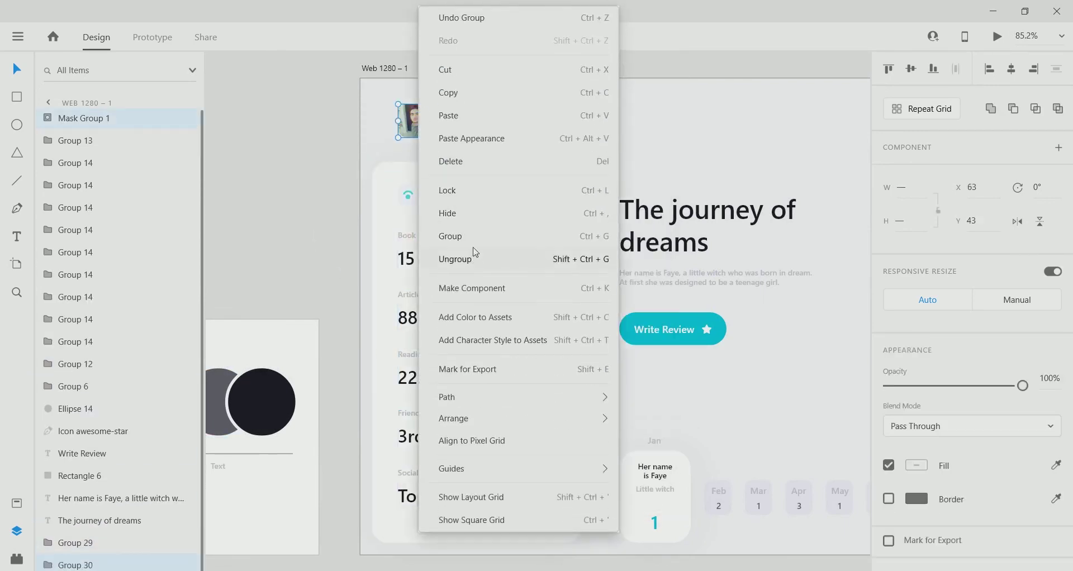
left_click(474, 246)
Group the journey heading with its description text.
left_click(302, 254)
left_click(658, 269)
right_click(693, 281)
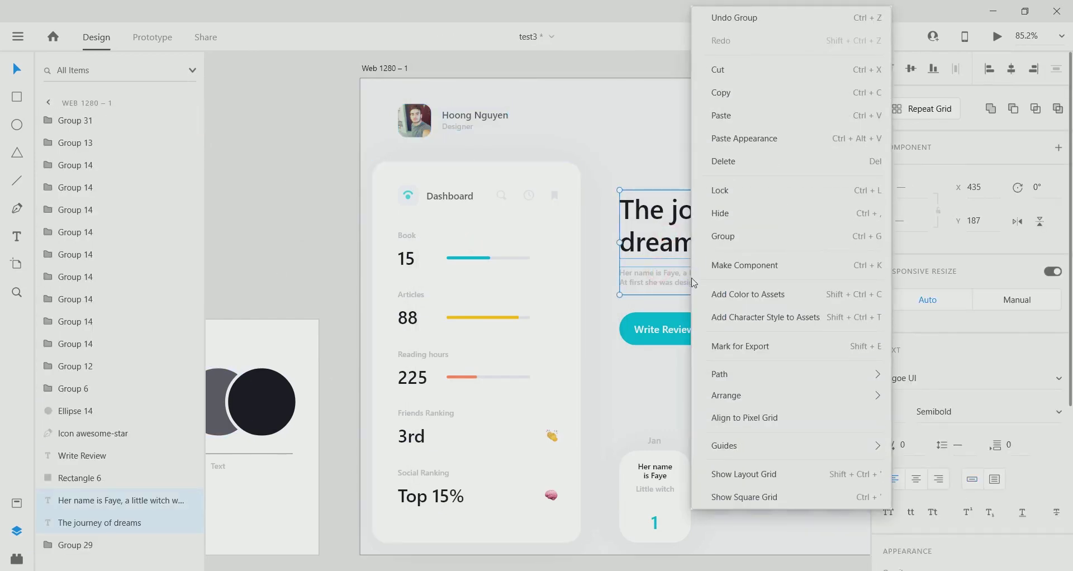
left_click(719, 242)
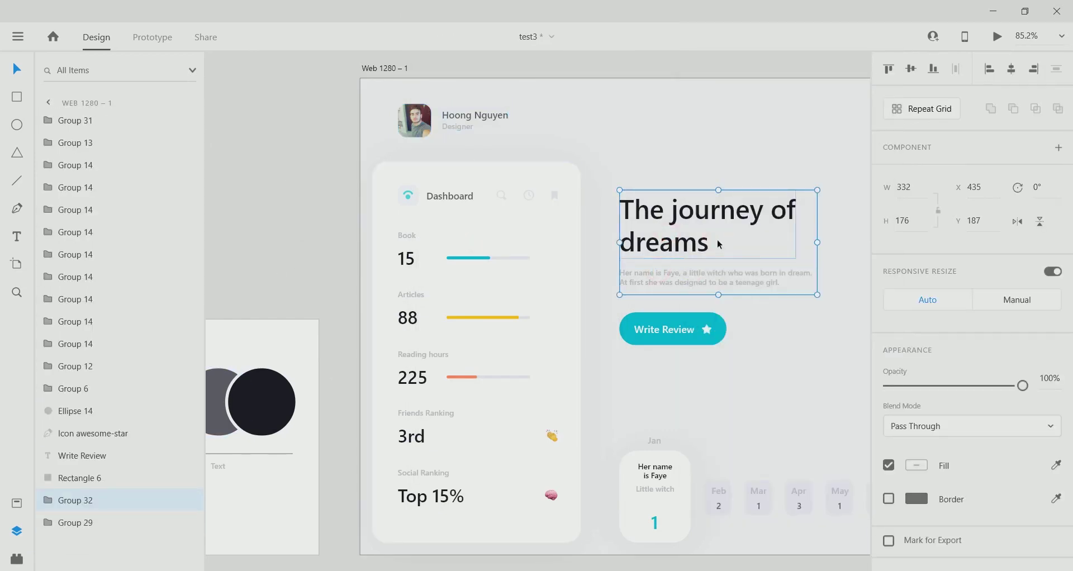
Group the Write Review label, star and button background, then join the button with the heading block.
left_click(678, 328)
left_click(700, 336, "shift")
left_click(710, 328, "shift")
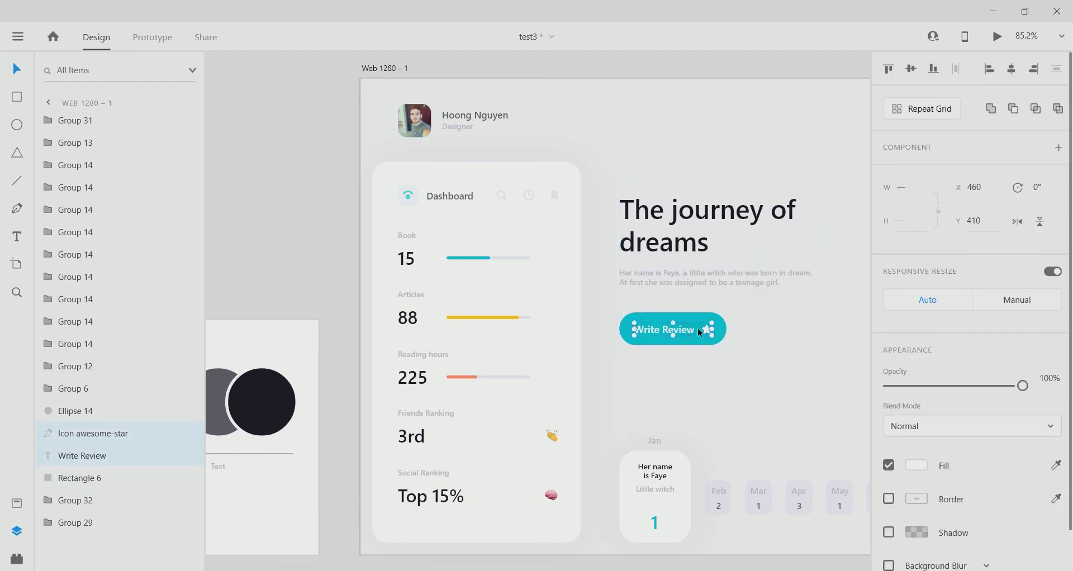
right_click(697, 327)
left_click(721, 235)
right_click(695, 313)
left_click(724, 237)
left_click(697, 221, "shift")
right_click(695, 219)
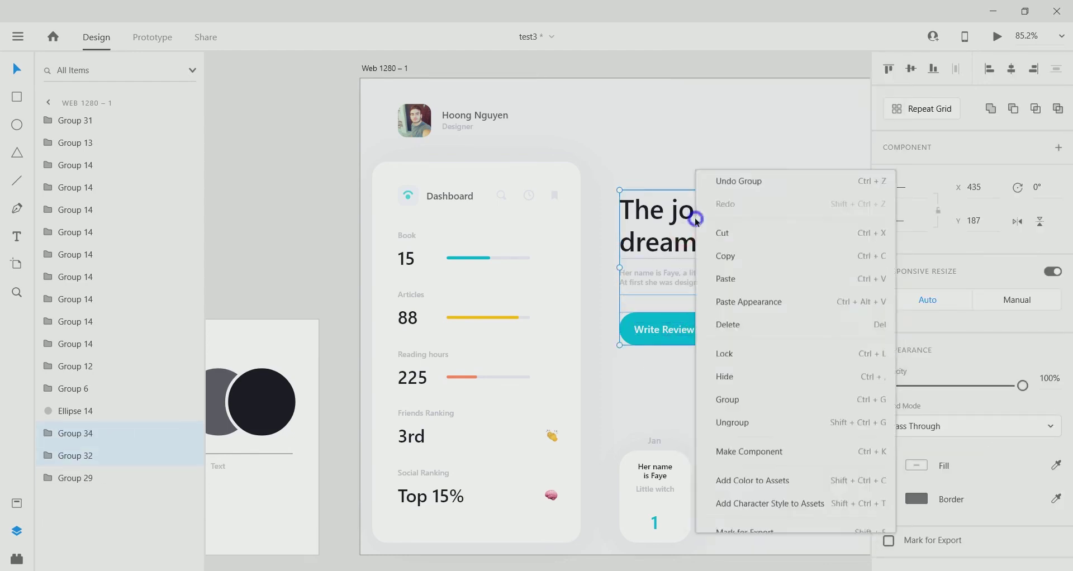
left_click(722, 237)
Group the book illustration with its soft circle, then with the heading block into Group 37.
left_click_drag(766, 301, 530, 320)
left_click(727, 330)
left_click(729, 428, "shift")
right_click(729, 427)
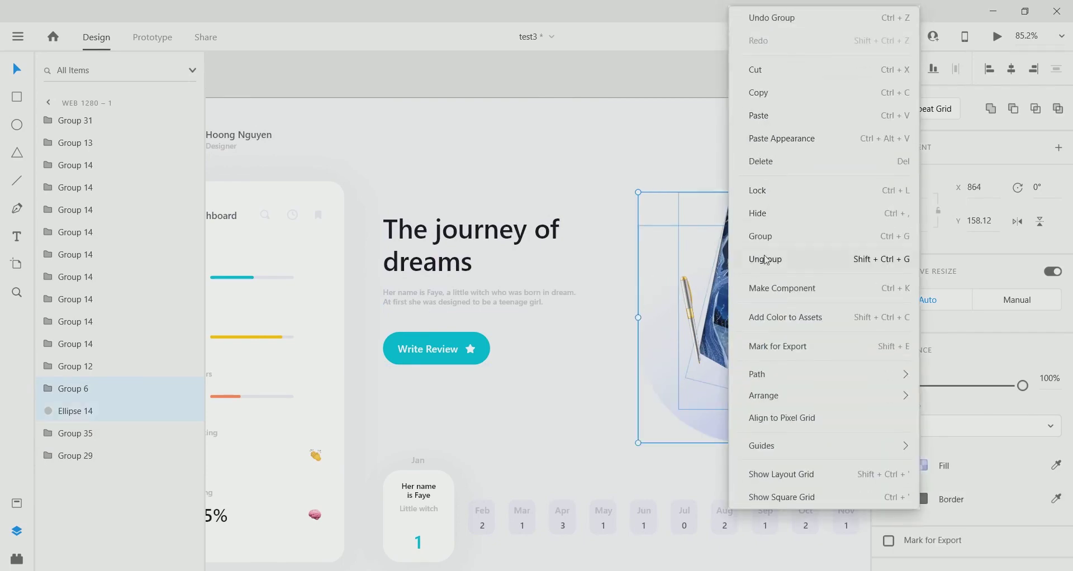
left_click(749, 242)
left_click(517, 248, "shift")
right_click(517, 249)
left_click(549, 247)
Group the Feb to Nov month cards, then add the Jan card to form Group 39.
scroll(502, 384, "down", 3)
scroll(643, 402, "right", 2)
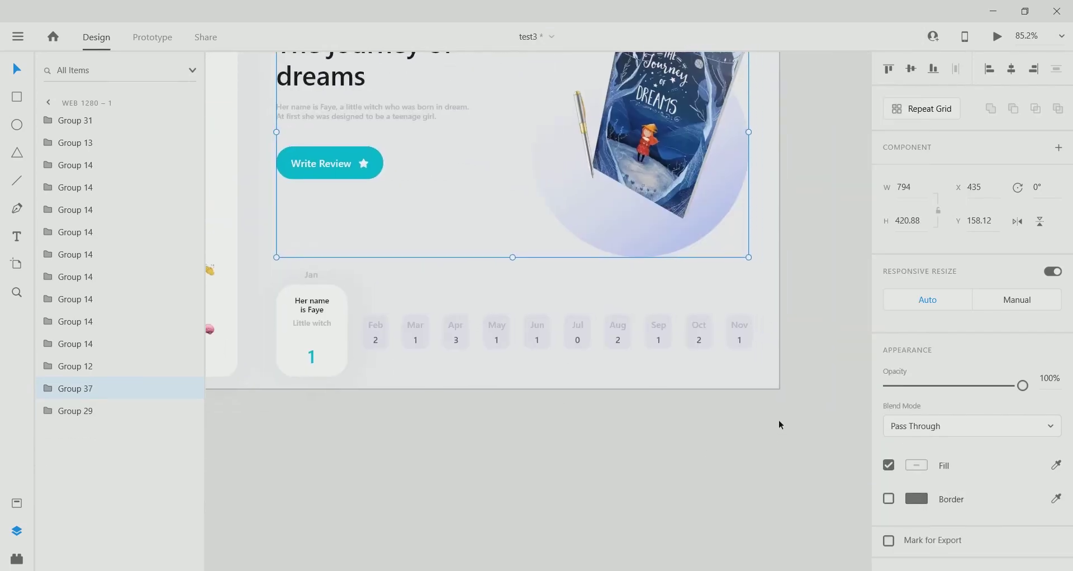
left_click_drag(779, 419, 363, 284)
right_click(449, 337)
left_click(480, 235)
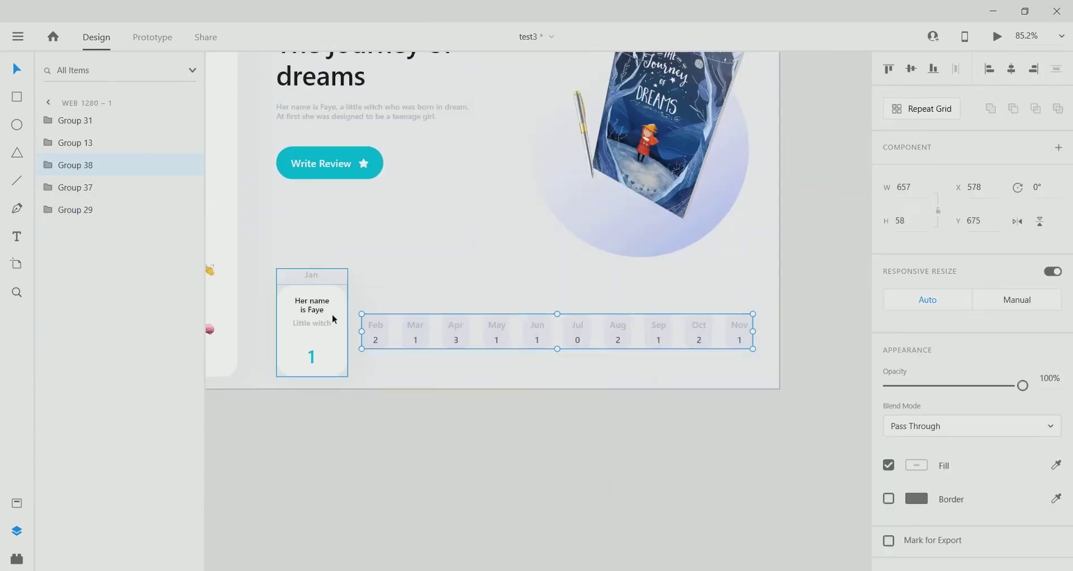
left_click(316, 337)
left_click(407, 328, "shift")
right_click(407, 327)
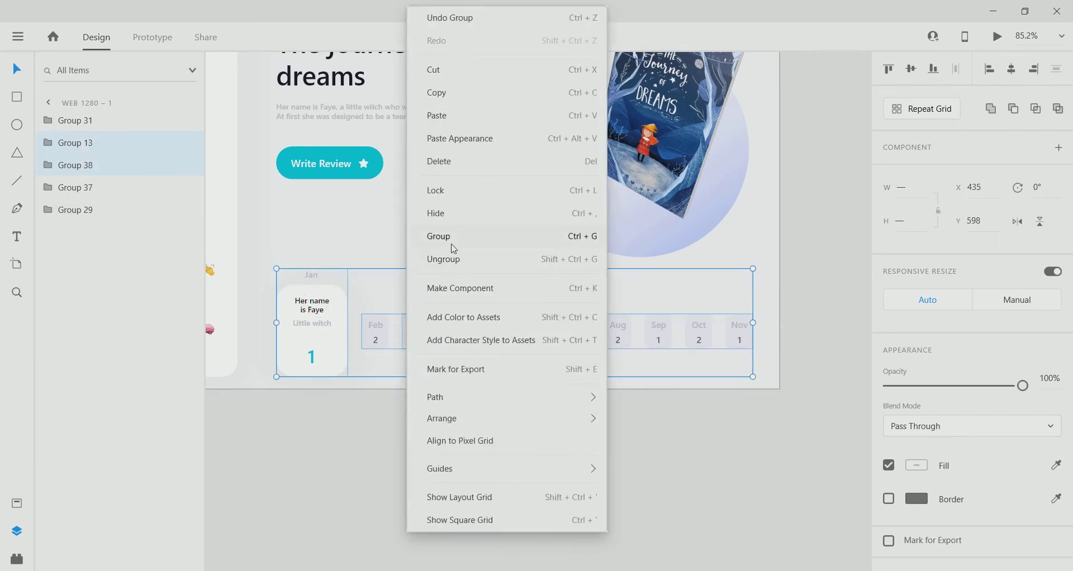
left_click(521, 235)
left_click(428, 452)
scroll(522, 373, "down", 3)
Draw a borderless square over the avatar's top-left corner and rotate it 45° into a diamond.
scroll(360, 146, "up", 6)
double_click(430, 234)
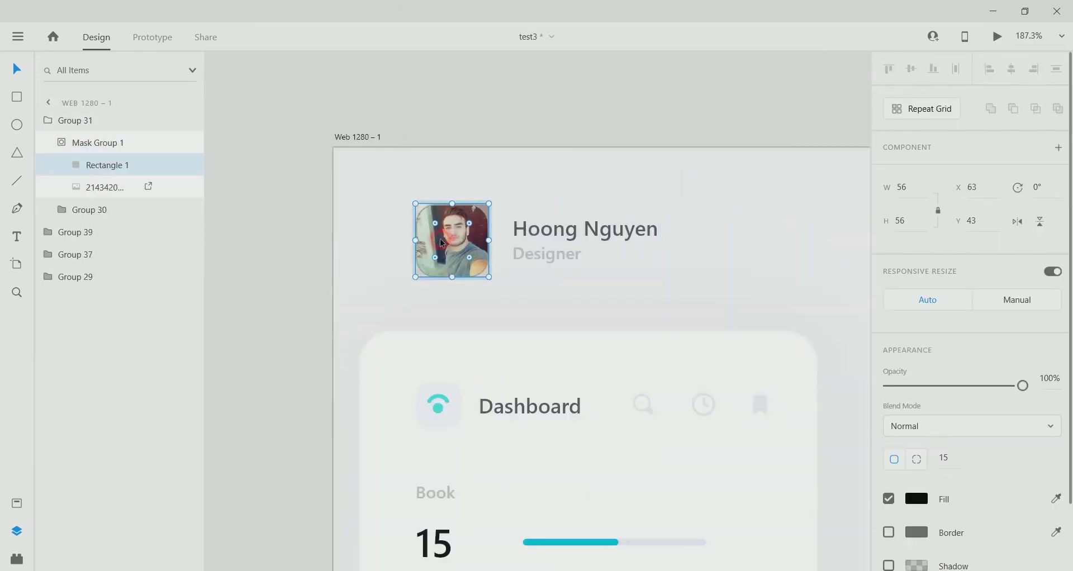
left_click(411, 328)
left_click(465, 241)
left_click(62, 142)
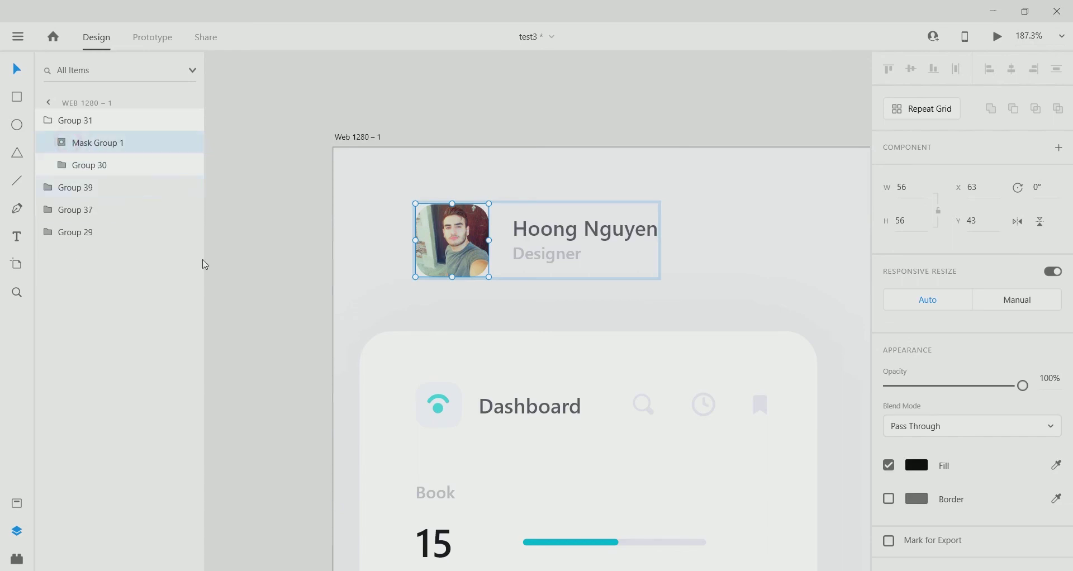
scroll(598, 257, "up", 4)
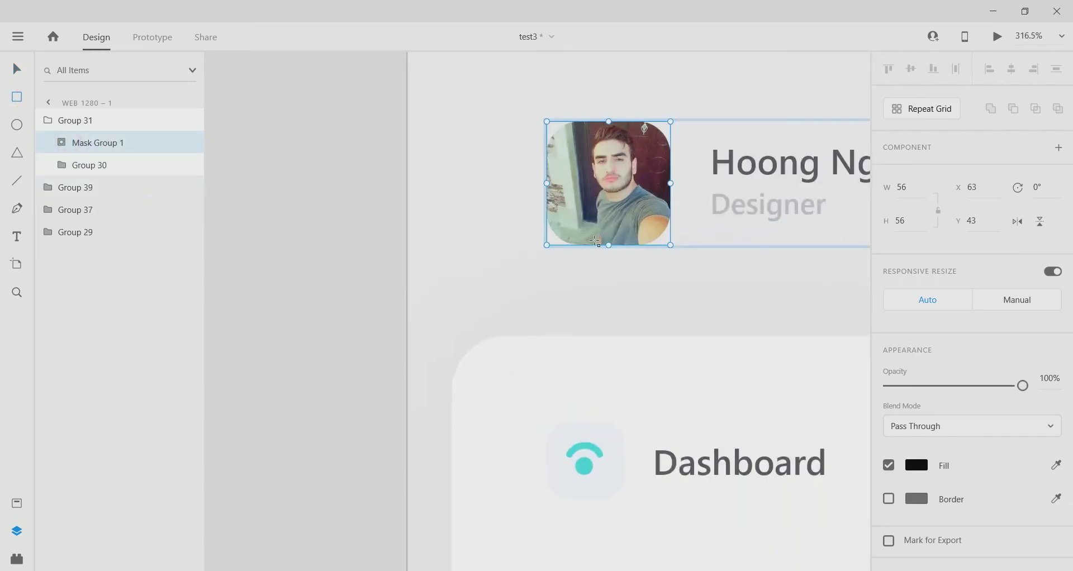
left_click_drag(481, 109, 582, 209)
left_click(889, 533)
key("v")
scroll(445, 148, "up", 5)
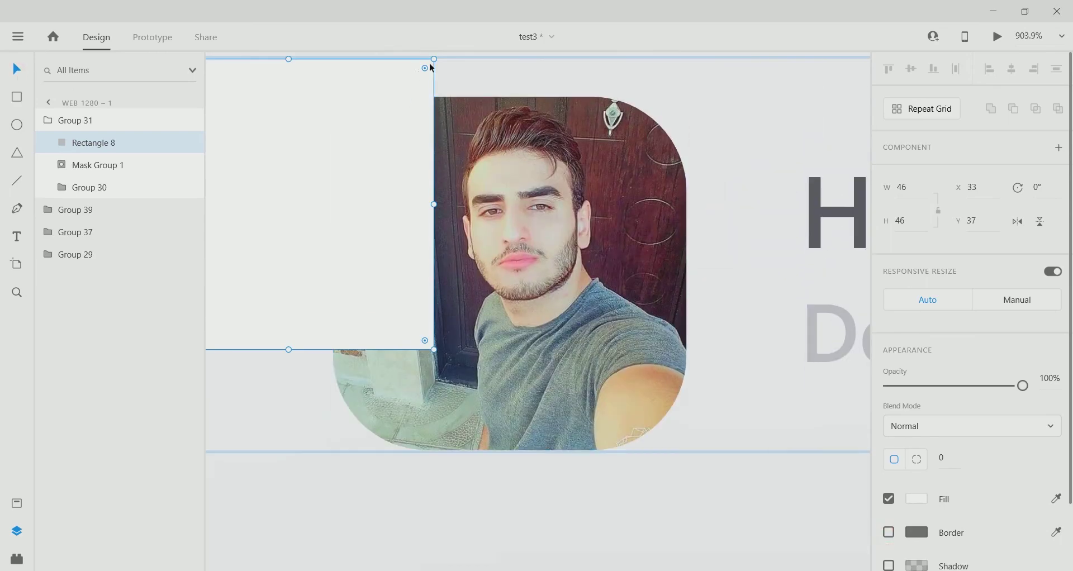
scroll(431, 67, "up", 2)
left_click_drag(436, 131, 366, 189)
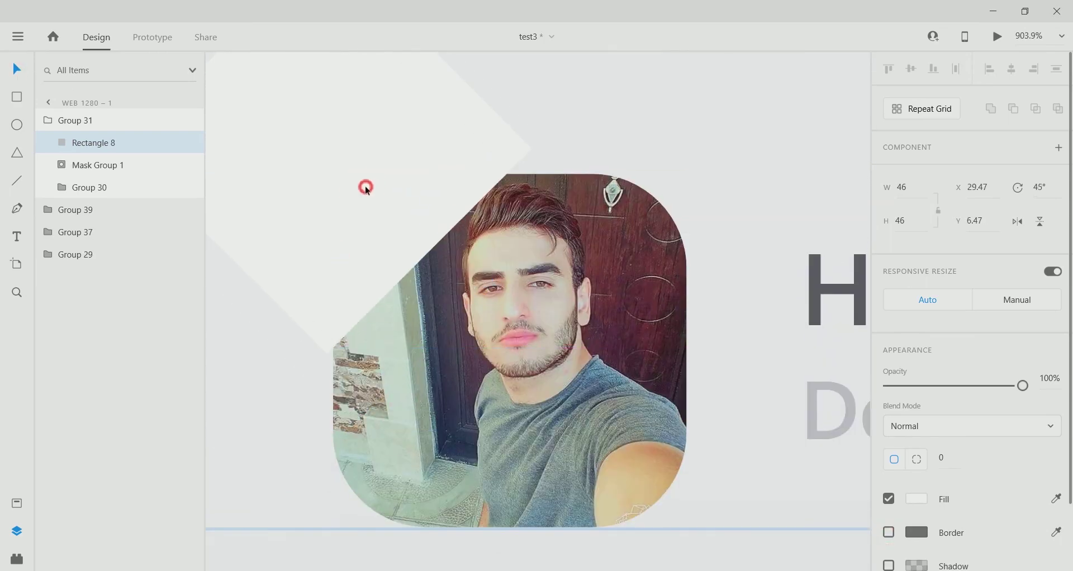
Duplicate the diamond three times around the photo: below, lower right and upper right.
scroll(343, 227, "down", 5)
left_click_drag(389, 235, 391, 405)
scroll(448, 354, "up", 5)
scroll(464, 312, "down", 5)
scroll(465, 293, "up", 3)
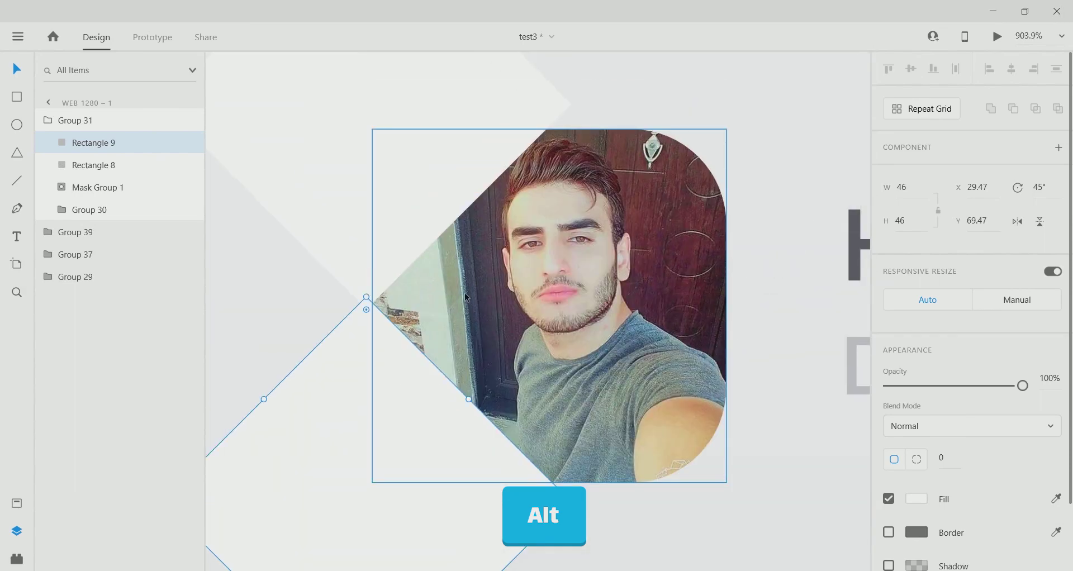
scroll(381, 324, "down", 6)
scroll(385, 410, "up", 4)
left_click_drag(472, 400, 594, 400)
left_click_drag(586, 393, 584, 196)
scroll(581, 314, "up", 5)
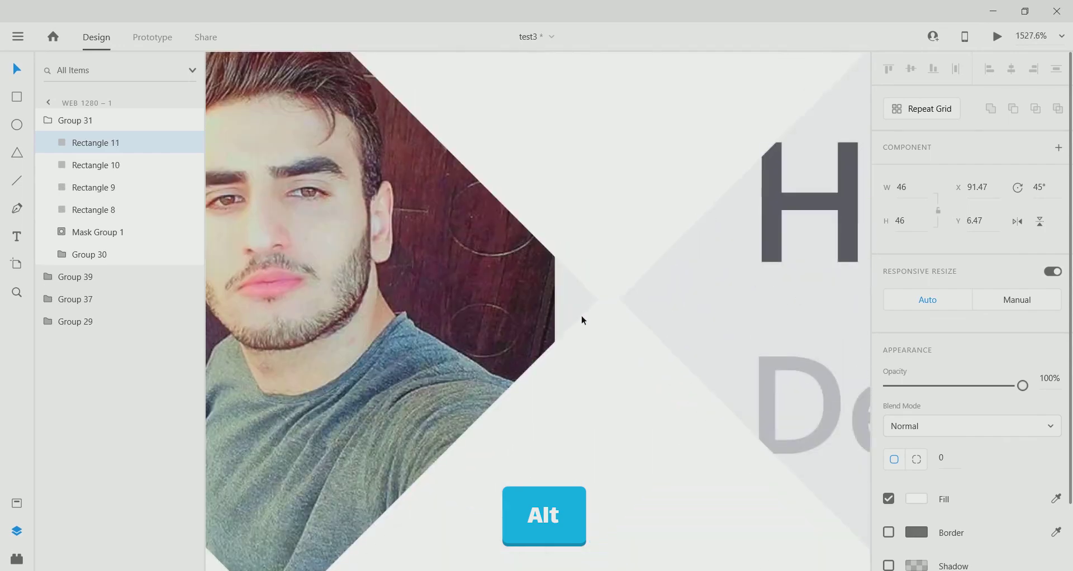
scroll(602, 313, "down", 3)
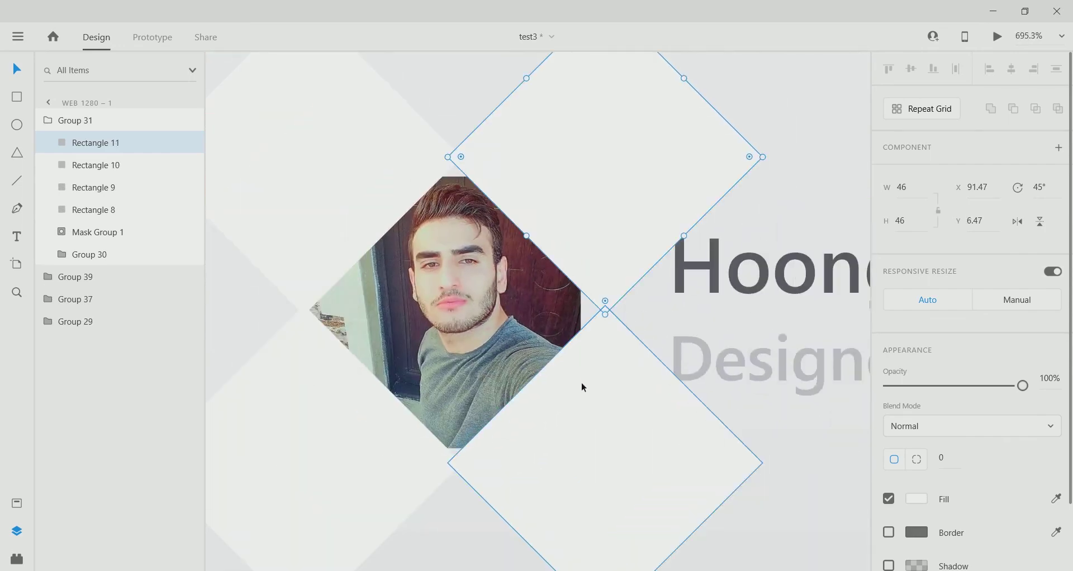
left_click(589, 250, "shift")
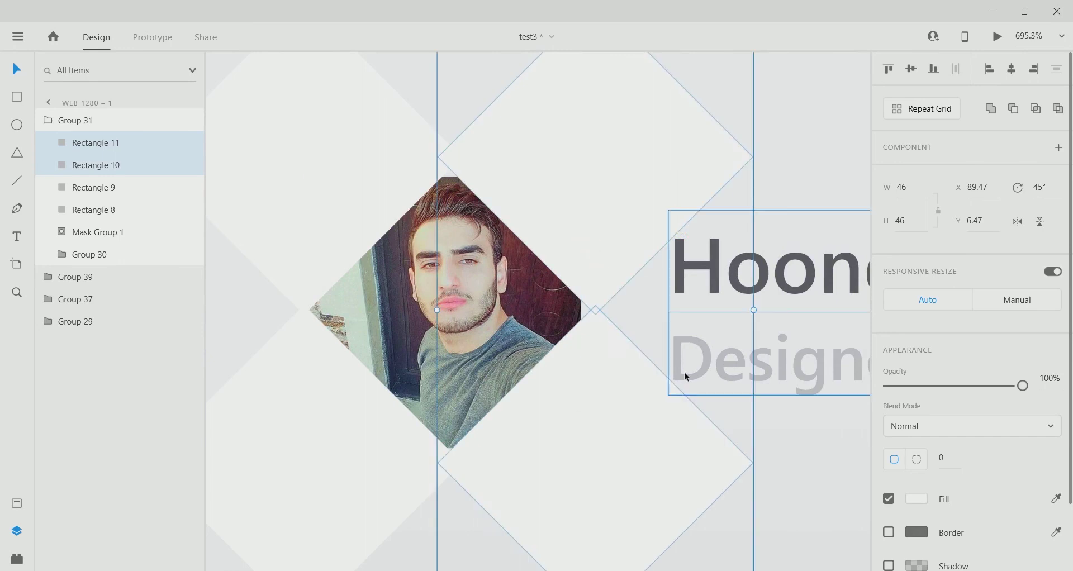
Recolour the lower-right avatar diamond red.
left_click(684, 399)
left_click(916, 499)
left_click(808, 391)
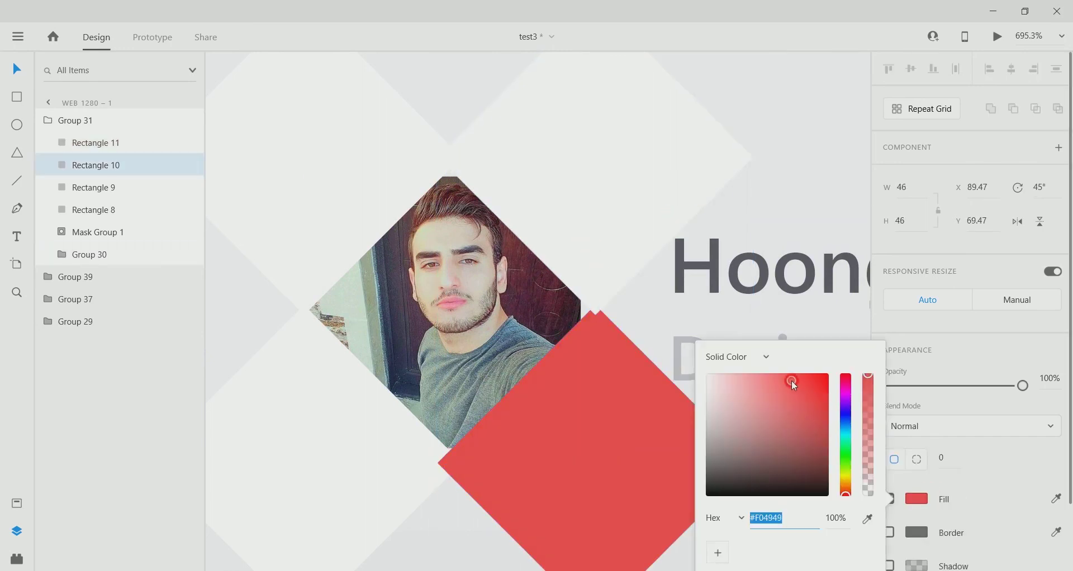
left_click_drag(791, 379, 789, 391)
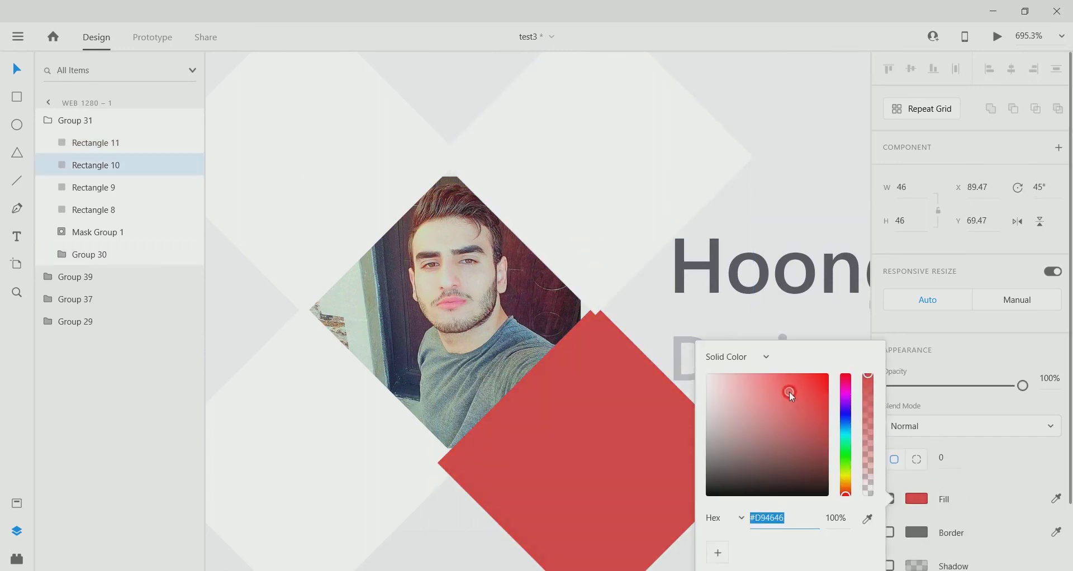
Make the top-right diamond teal.
left_click(579, 167)
left_click(919, 499)
mouse_move(846, 413)
left_mouse_down()
mouse_move(859, 434)
mouse_move(799, 408)
left_mouse_up()
left_click(601, 237, "alt")
Duplicate the teal diamond down and right and fill the copy orange #FF9900.
left_click_drag(601, 236, 660, 390)
left_click(916, 499)
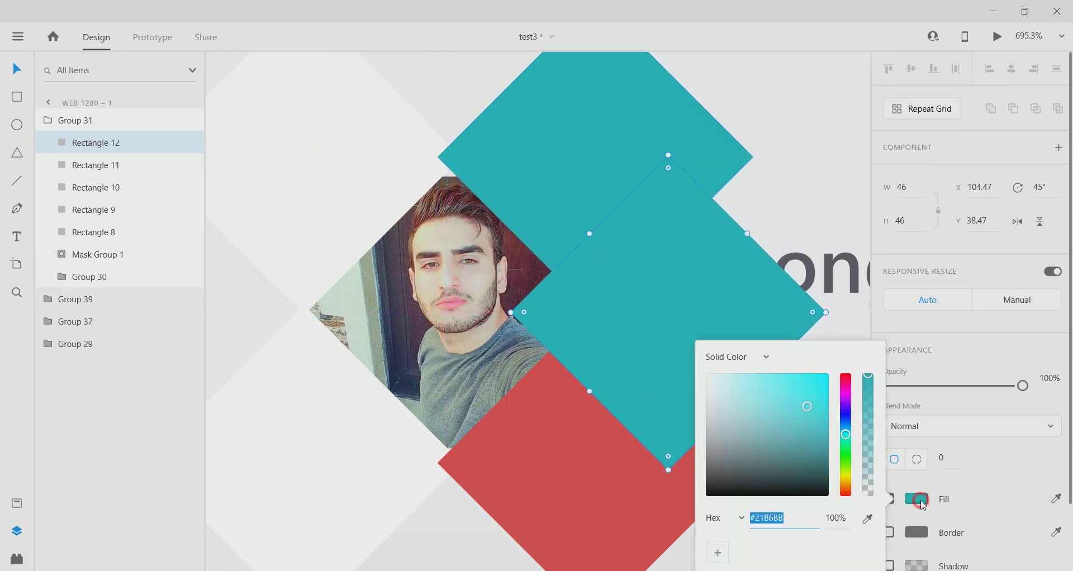
left_click_drag(845, 435, 845, 484)
left_click_drag(807, 402, 838, 348)
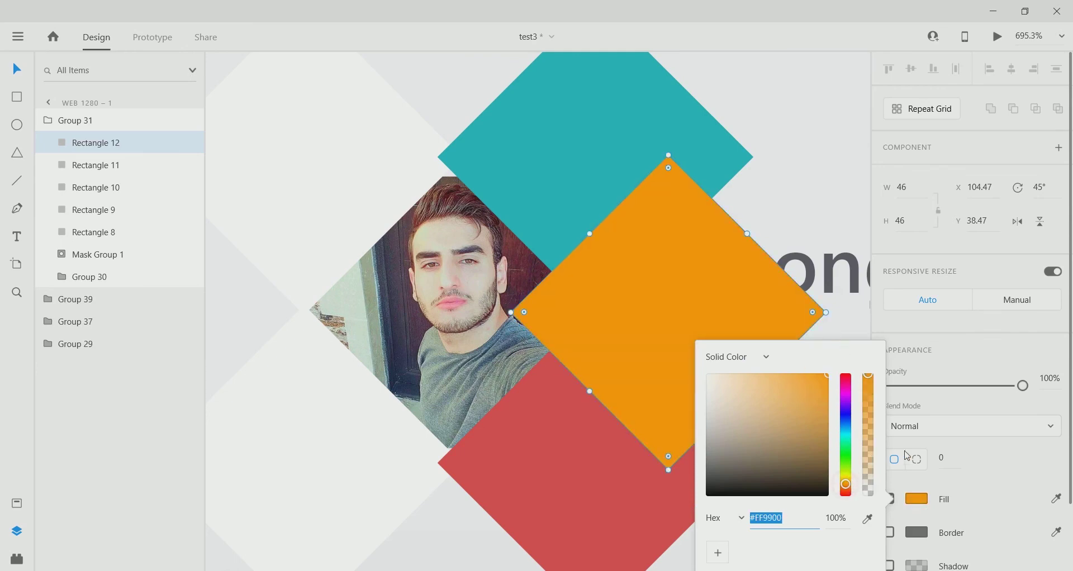
Duplicate the orange diamond up-right and fill the copy green #19A527.
left_click_drag(668, 352, 709, 309)
scroll(622, 275, "up", 10)
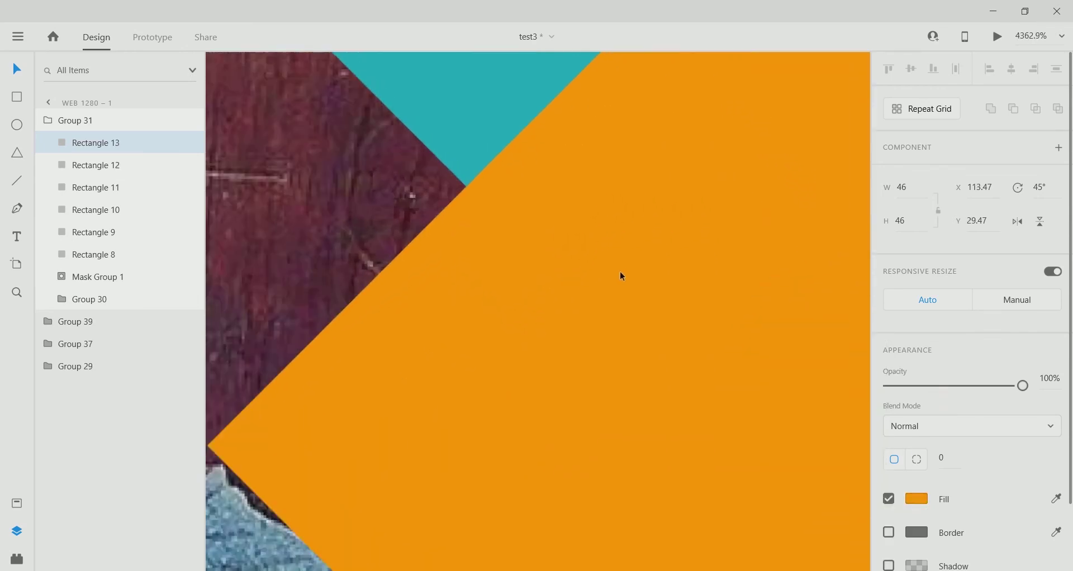
scroll(598, 278, "up", 2)
left_click(575, 279)
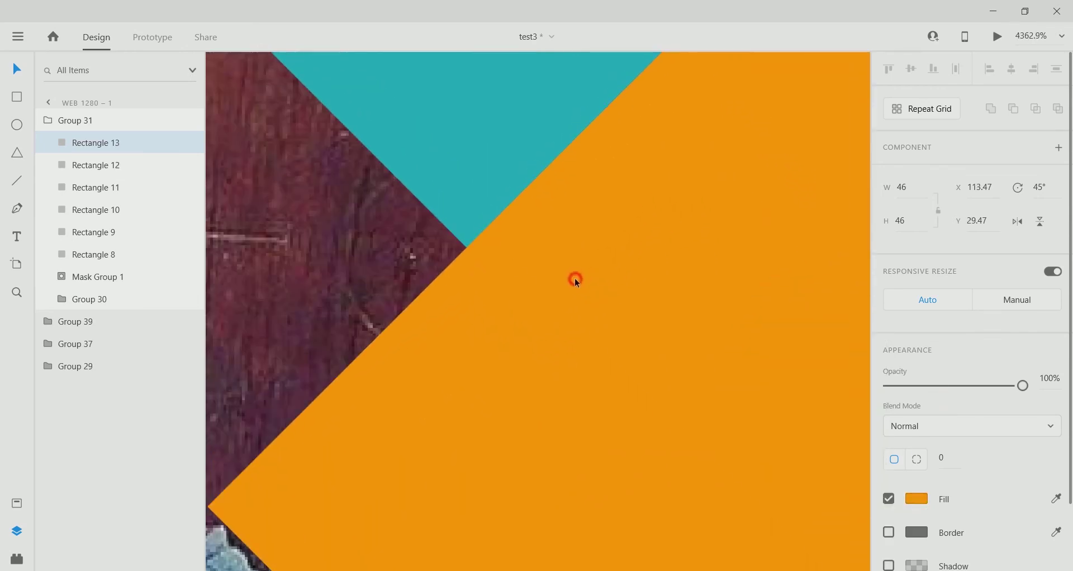
left_click(917, 498)
left_click(846, 454)
left_click(810, 416)
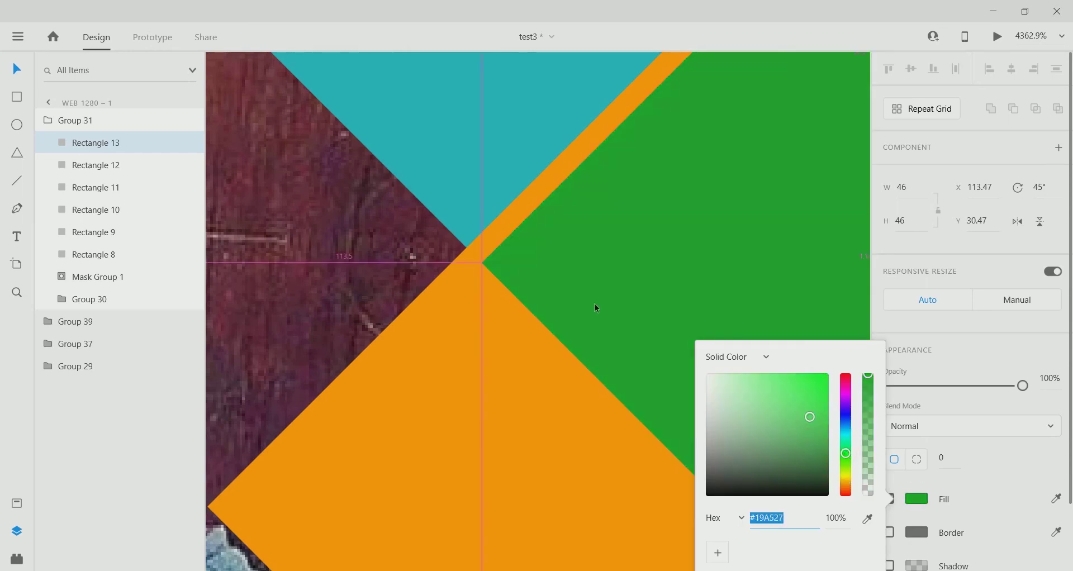
Nudge the green diamond over the orange one, leaving a thin orange stripe, then select the other diamonds.
scroll(594, 303, "down", 3)
left_click_drag(615, 280, 594, 293)
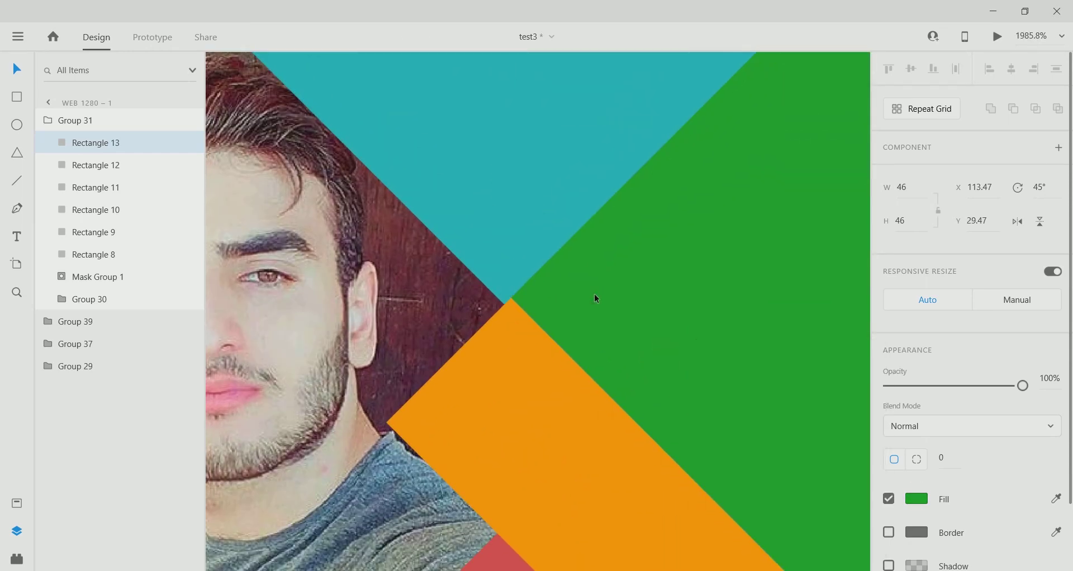
key("Left")
scroll(595, 298, "down", 5)
left_click(598, 427, "shift")
left_click(552, 291, "shift")
left_click(559, 464, "shift")
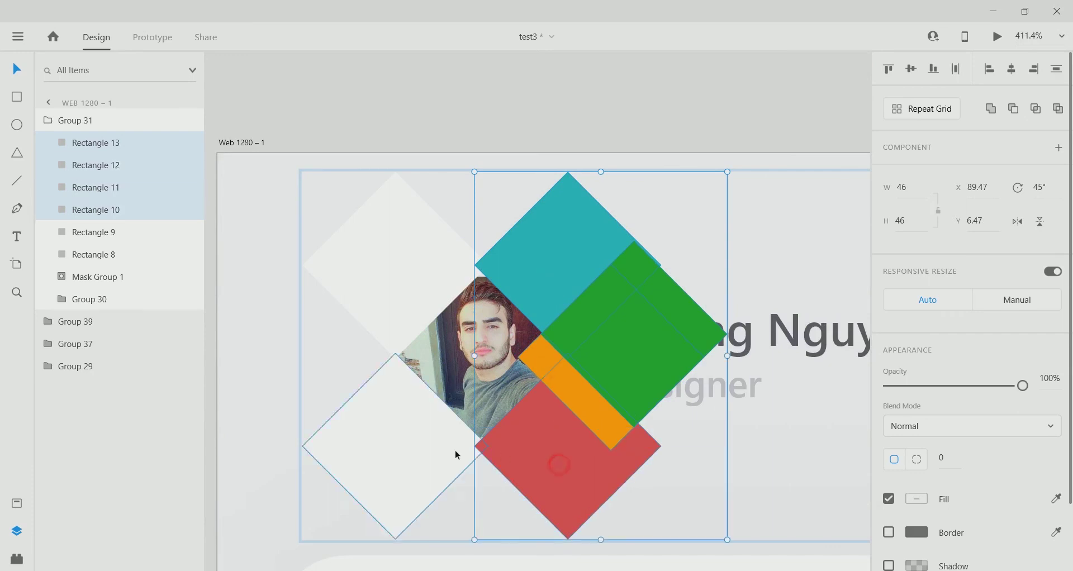
Ungroup the avatar photo's mask group and delete the loose photo.
left_click(279, 122)
left_click(447, 345)
left_click(79, 283)
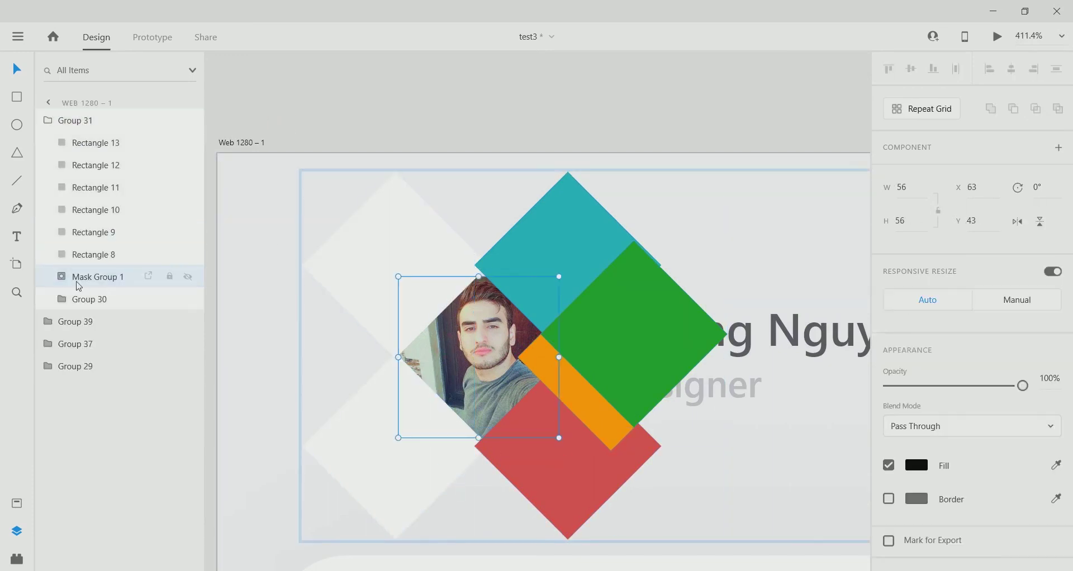
right_click(78, 283)
right_click(76, 280)
left_click(98, 274)
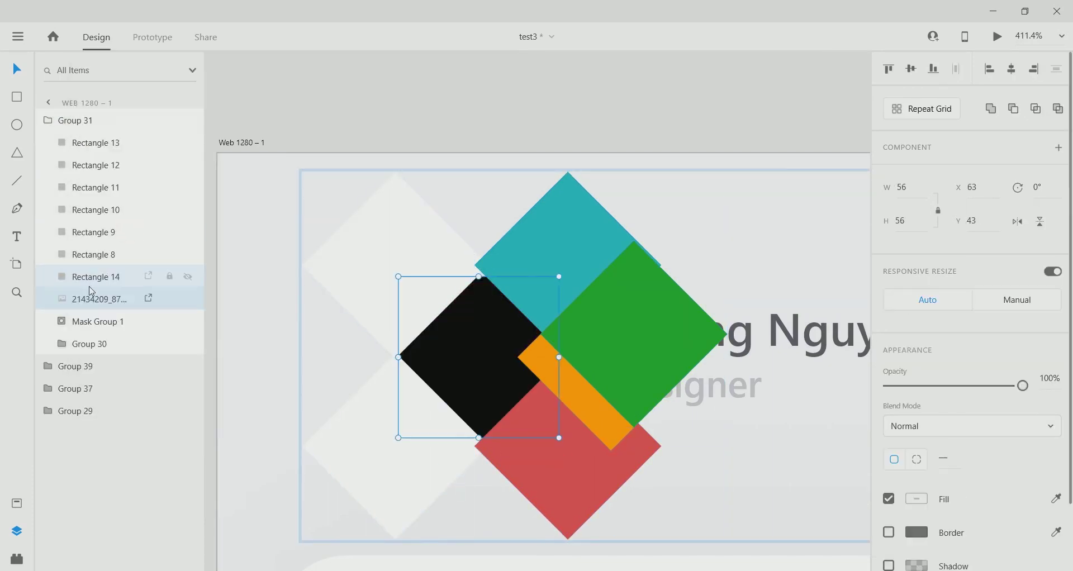
key("Delete")
Move the rounded square to the top and mask all the diamonds with it.
left_click(101, 278)
left_click_drag(95, 277, 103, 168)
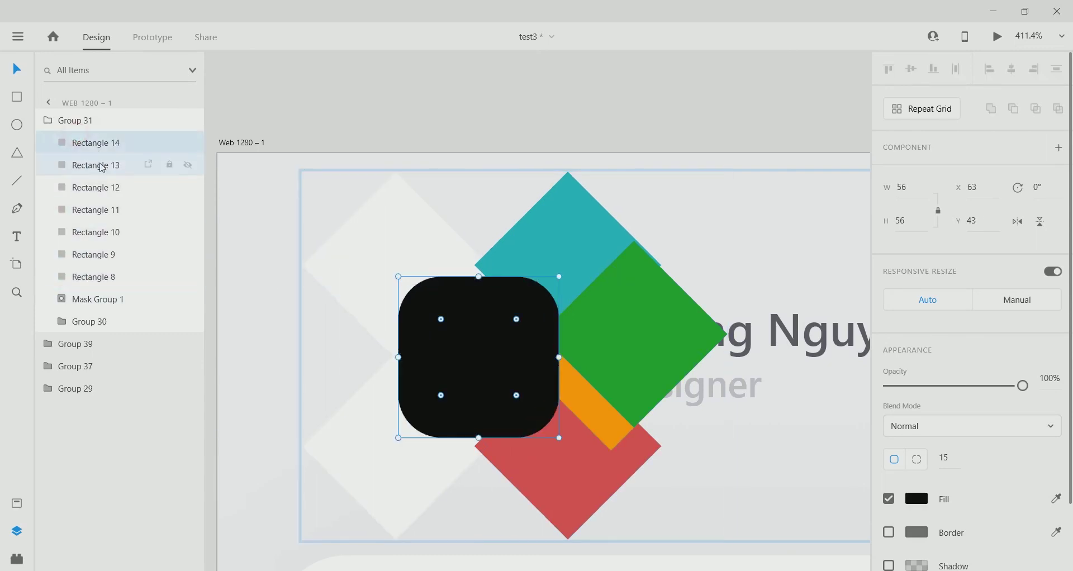
left_click(96, 276, "shift")
right_click(144, 172)
left_click(171, 442)
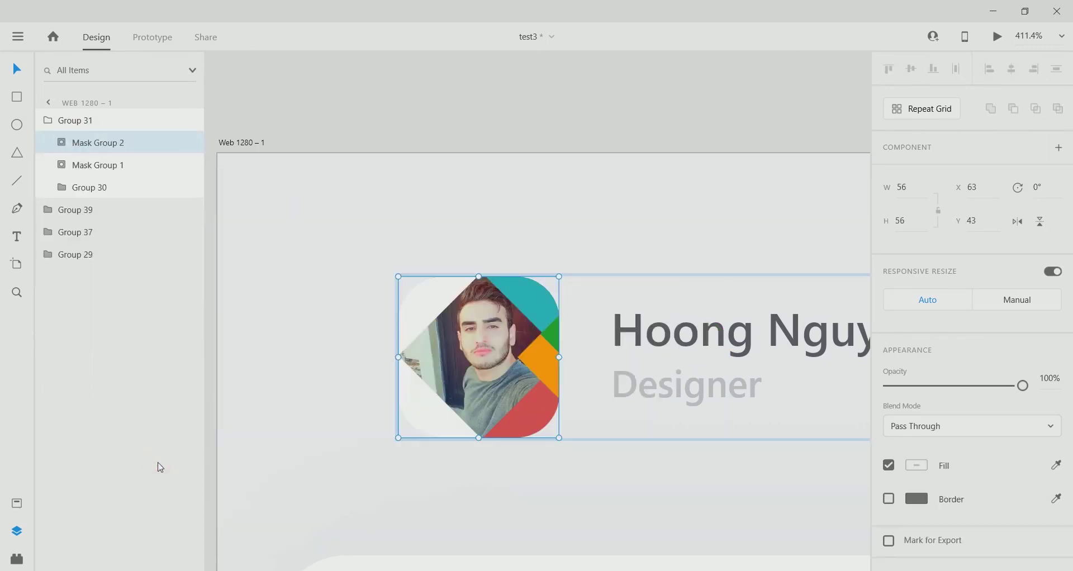
left_click(236, 310)
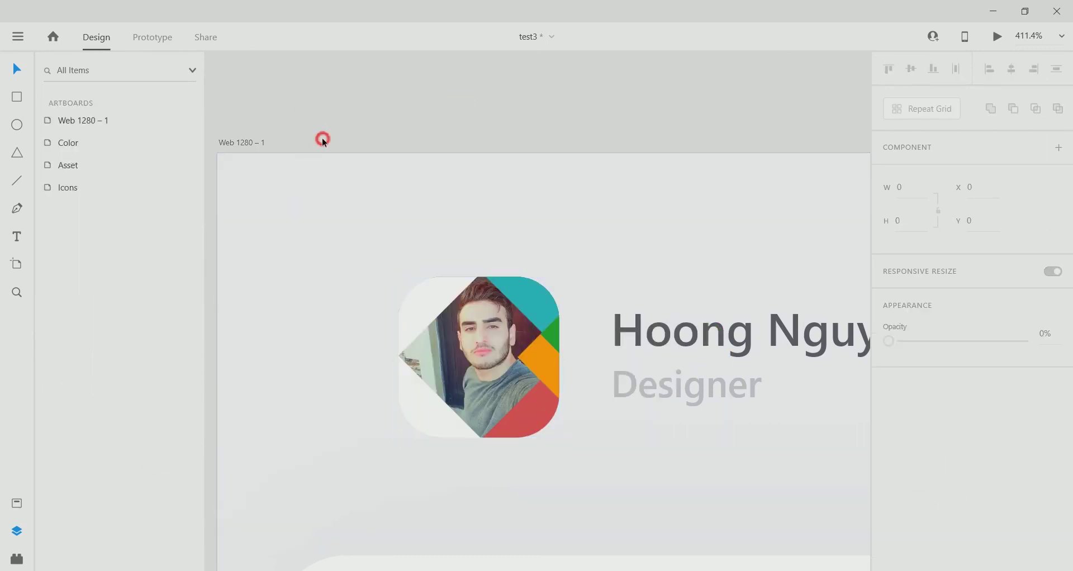
left_click(75, 120)
left_click(405, 129)
scroll(554, 323, "down", 2)
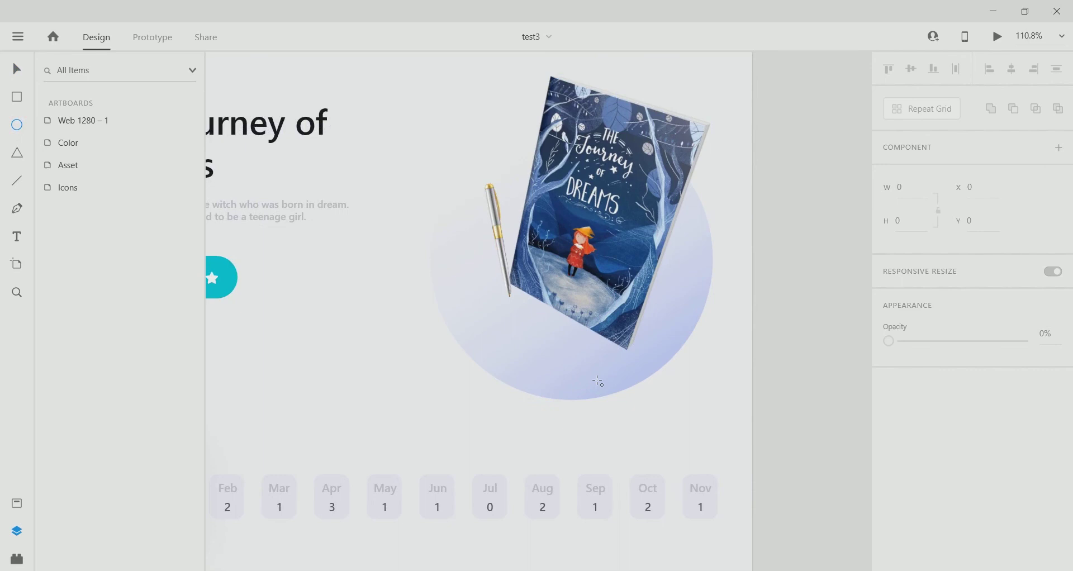
Draw a flat ellipse below the book, tilt it -12°, and place it behind the cover in the book group.
left_click_drag(605, 348, 748, 387)
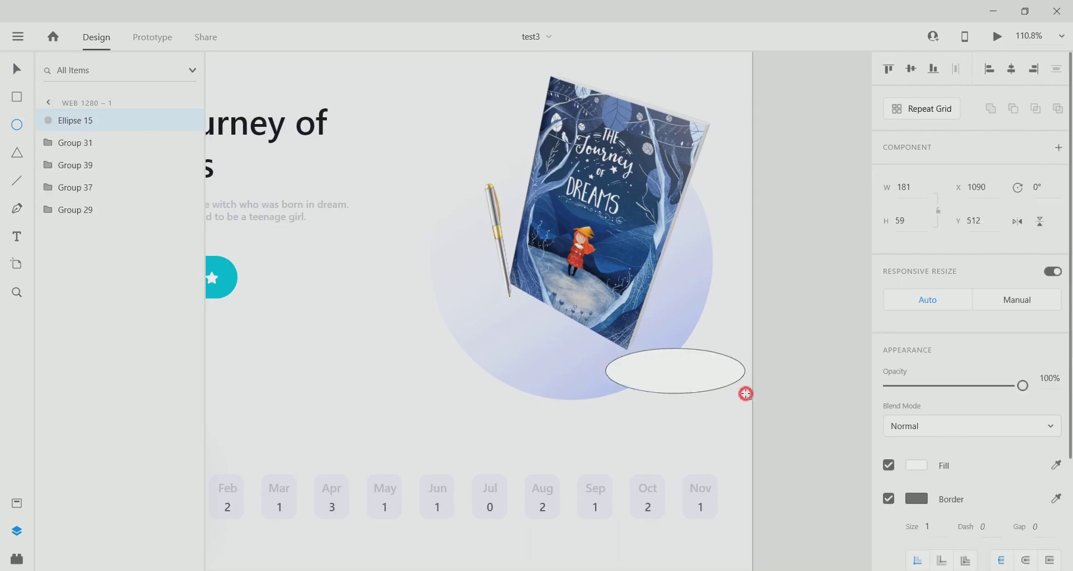
left_click_drag(735, 351, 735, 333)
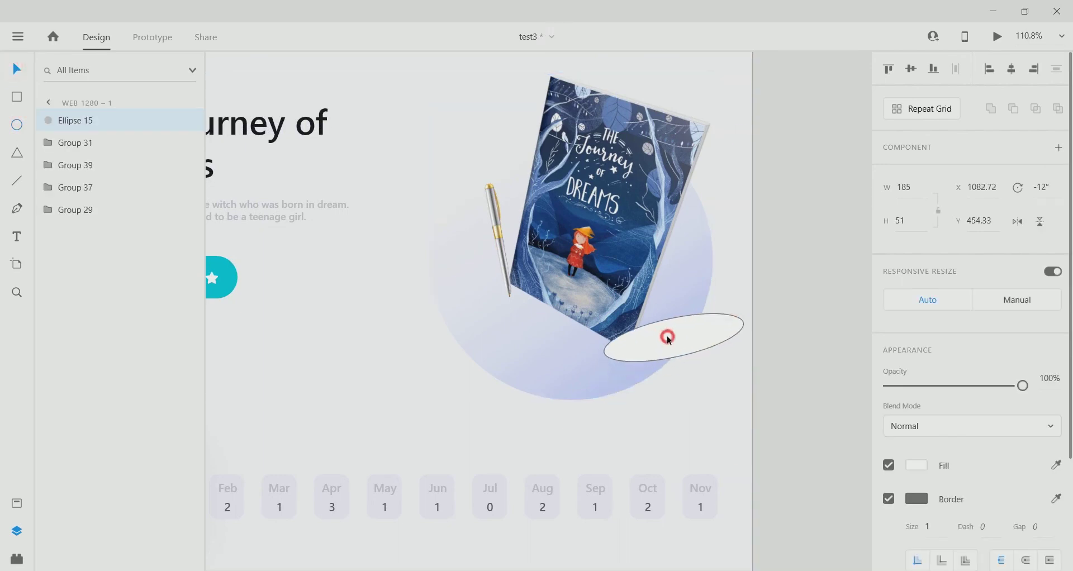
left_click_drag(84, 152, 54, 193)
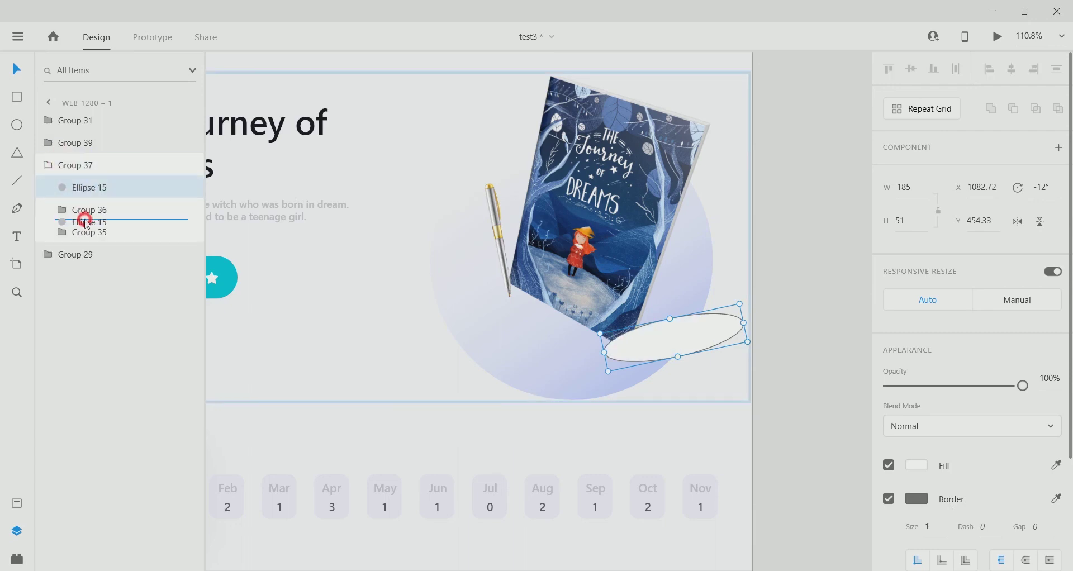
left_click_drag(87, 223, 87, 222)
Remove the ellipse's border and fill it black.
left_click(889, 499)
left_click(916, 465)
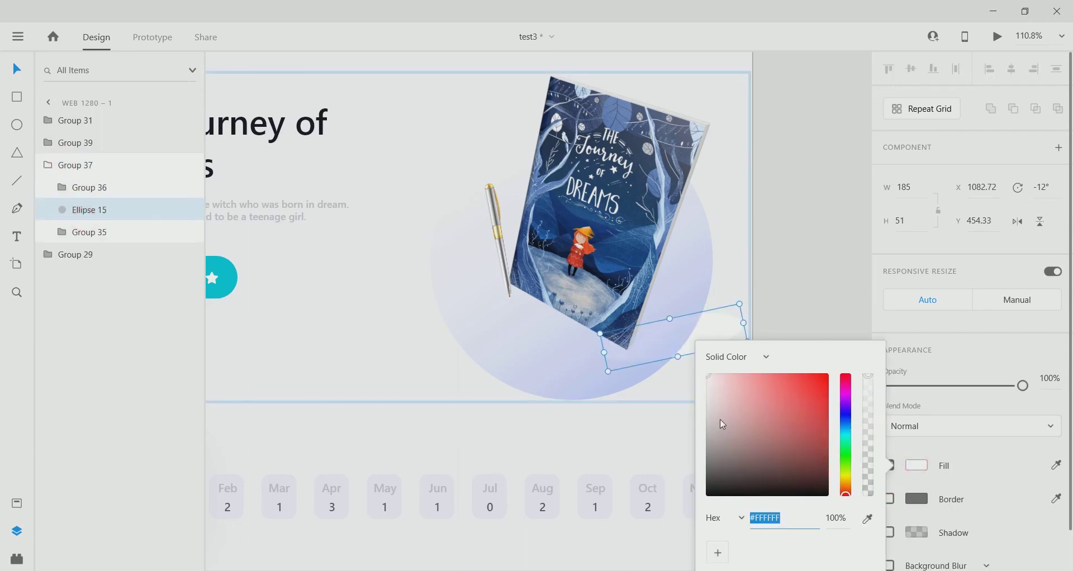
left_click_drag(718, 424, 627, 529)
left_click(83, 210)
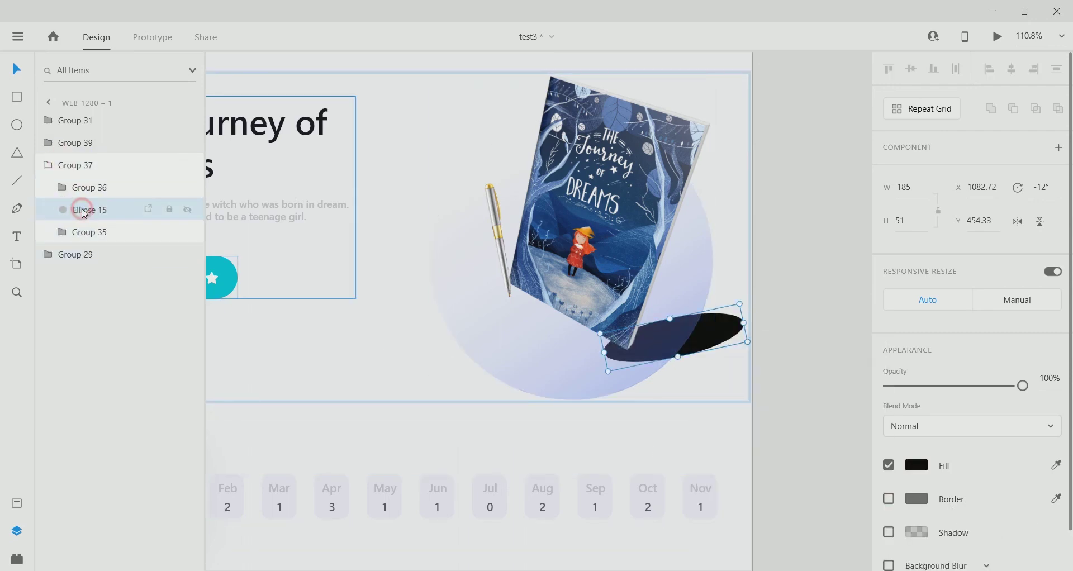
left_click_drag(84, 202, 93, 235)
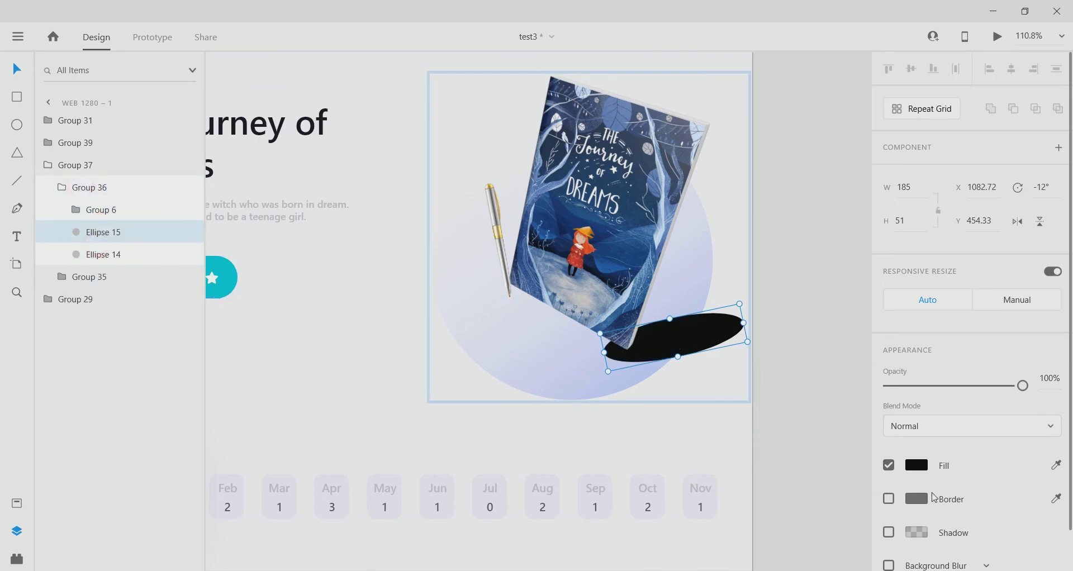
Apply Object Blur 22 to the ellipse and lower its opacity to a faint shadow.
scroll(950, 503, "down", 1)
left_click(950, 515)
left_click(941, 542)
left_click_drag(925, 551, 958, 551)
scroll(695, 413, "down", 2)
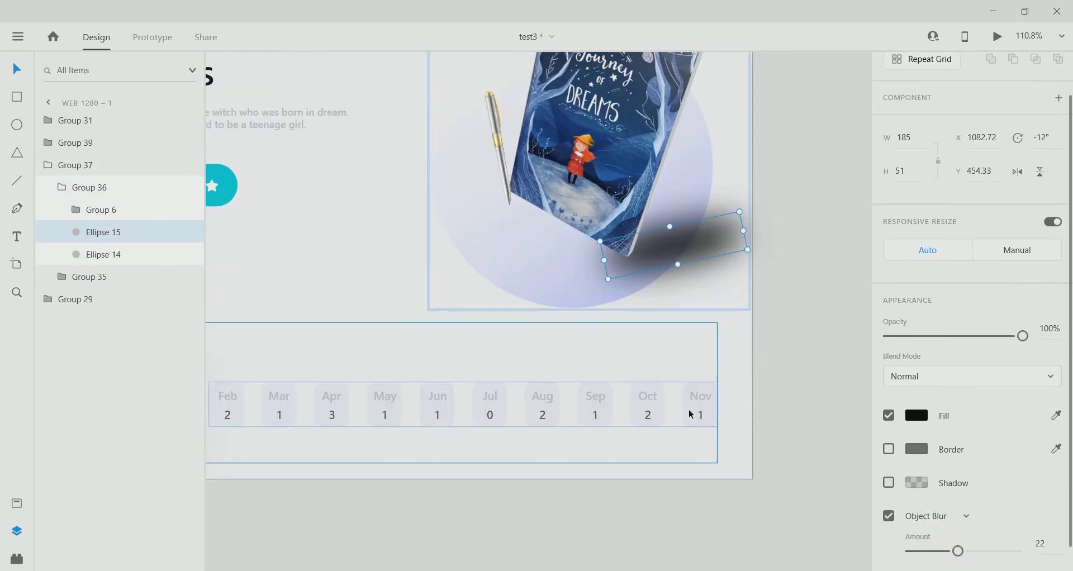
scroll(532, 346, "up", 2)
scroll(532, 346, "right", 3)
left_click_drag(1022, 336, 915, 336)
scroll(686, 352, "down", 5)
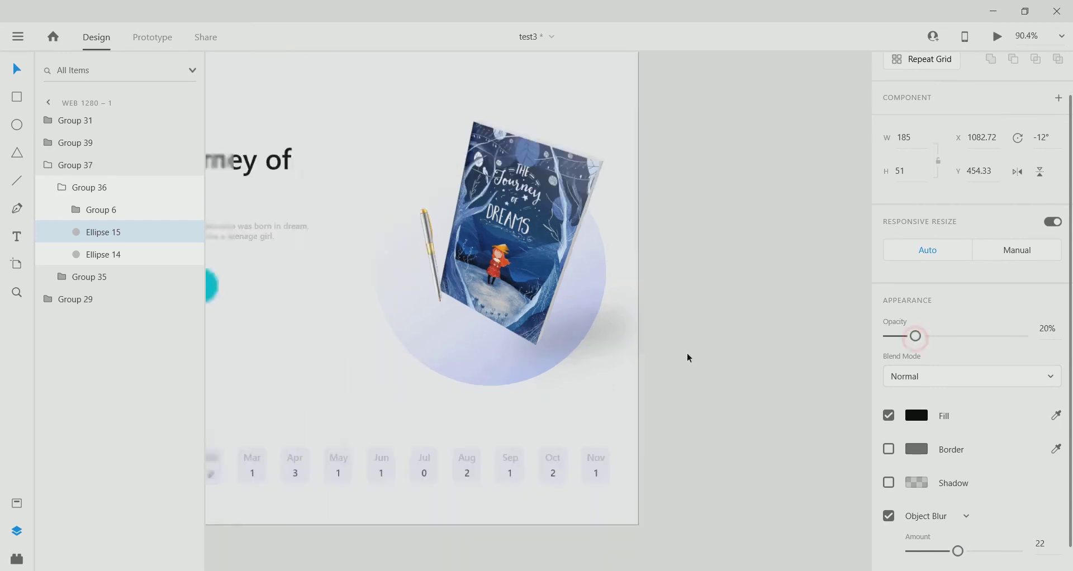
scroll(696, 368, "up", 3)
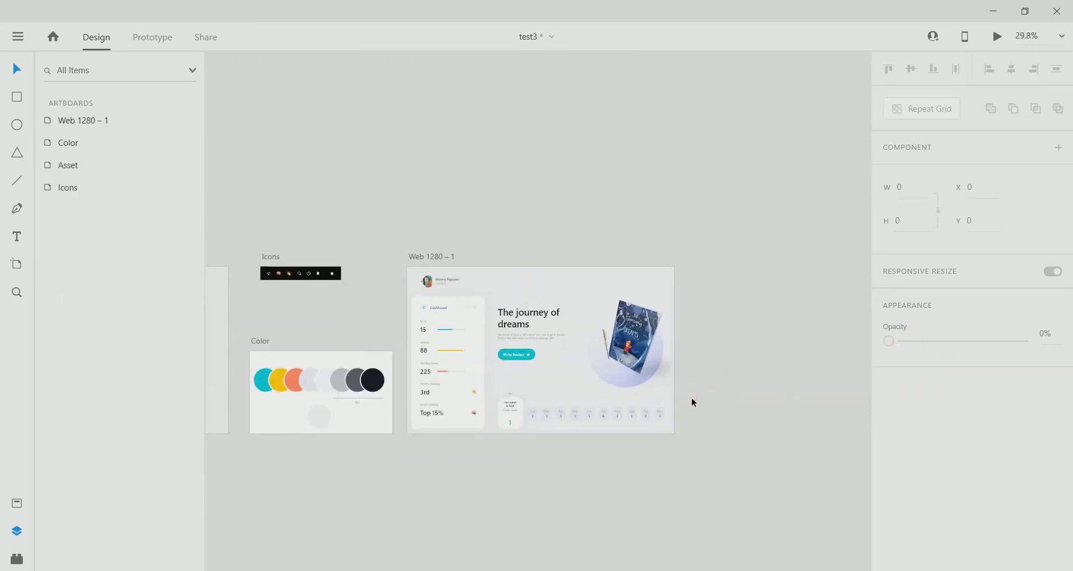
scroll(719, 369, "up", 3)
Flatten the shadow ellipse slightly to about 185×54 and review the whole dashboard.
left_click(635, 350)
double_click(635, 350)
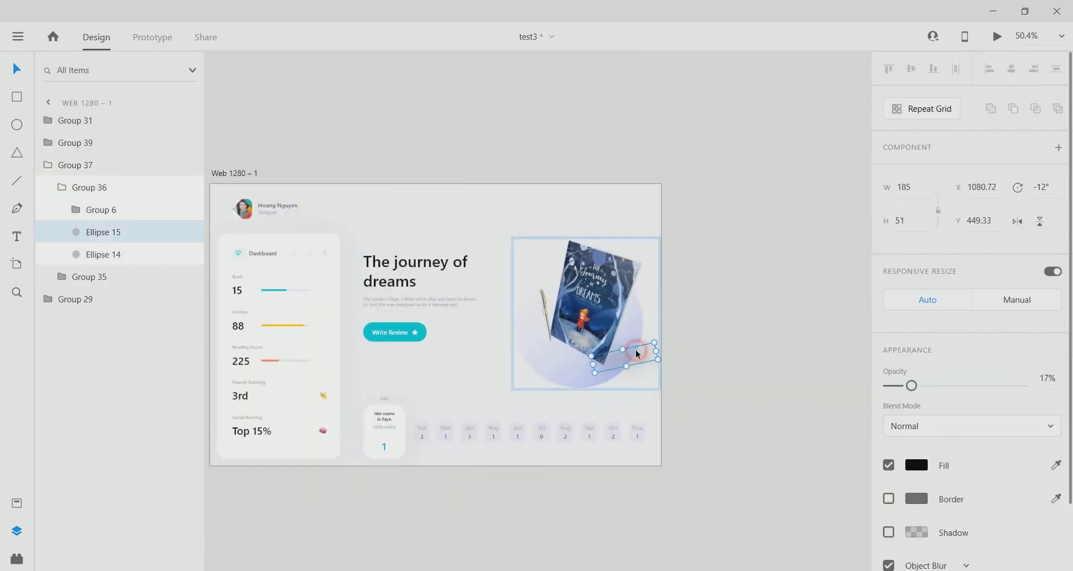
left_click(810, 400)
scroll(709, 401, "down", 3)
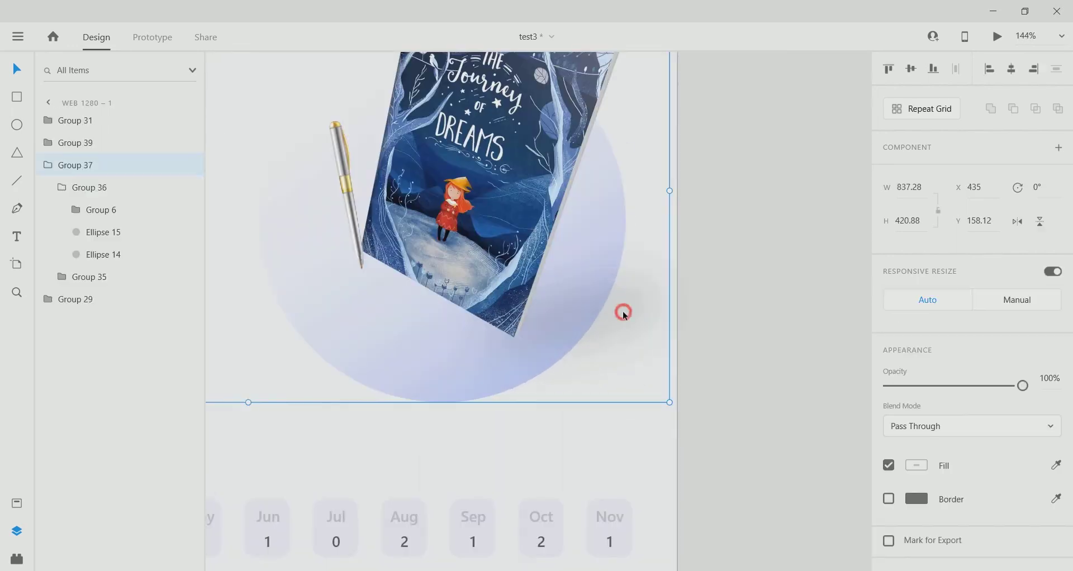
double_click(623, 315)
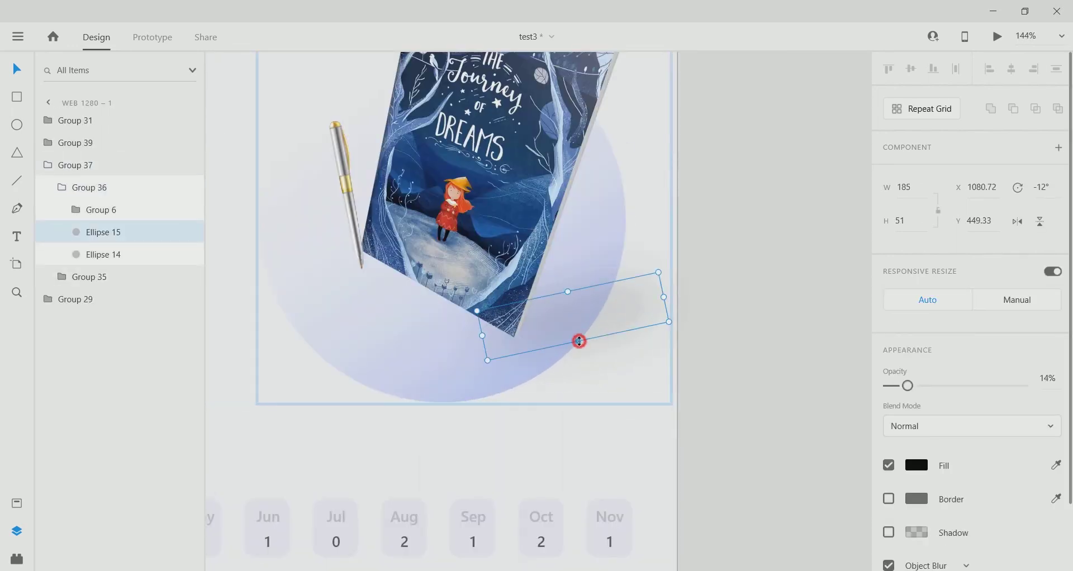
left_click_drag(579, 340, 575, 330)
scroll(603, 354, "down", 5)
scroll(572, 328, "up", 3)
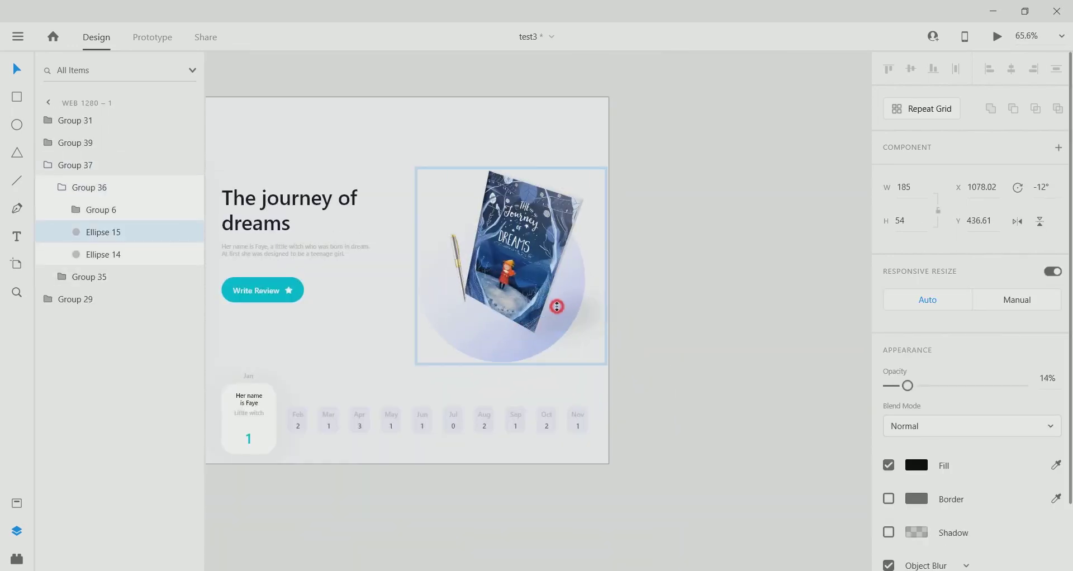
left_click(747, 354)
scroll(522, 376, "down", 2)
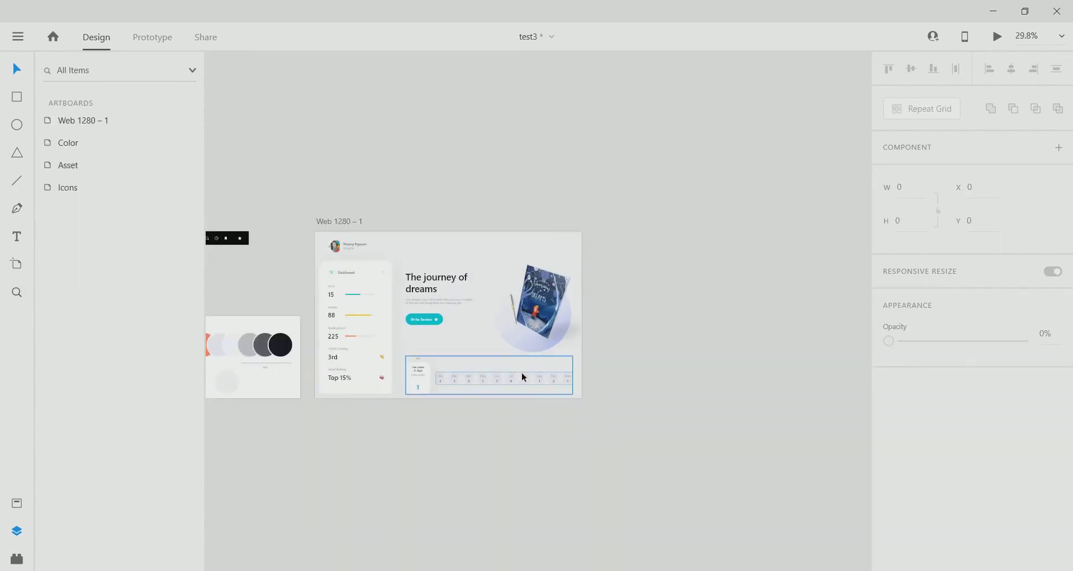
scroll(635, 352, "up", 4)
left_click_drag(477, 440, 534, 440)
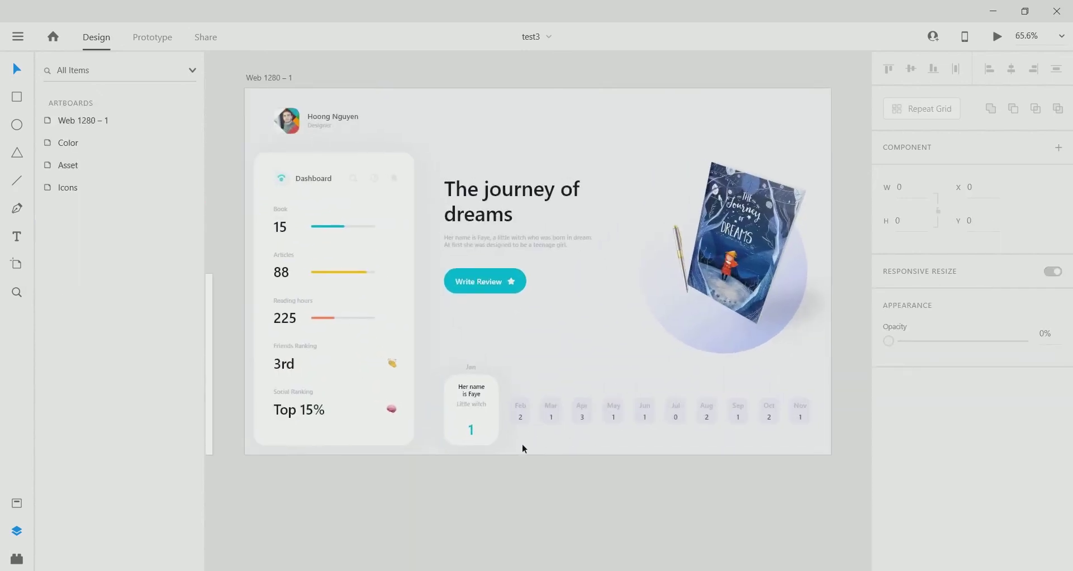